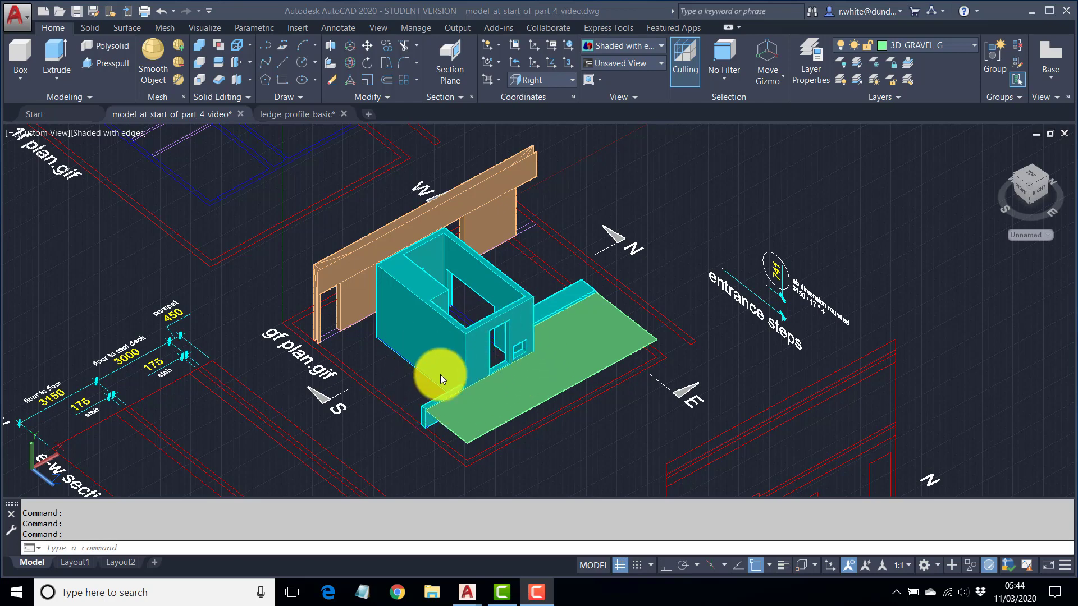
Create a new layer named 3D_WIN_FR_G.
left_click(812, 61)
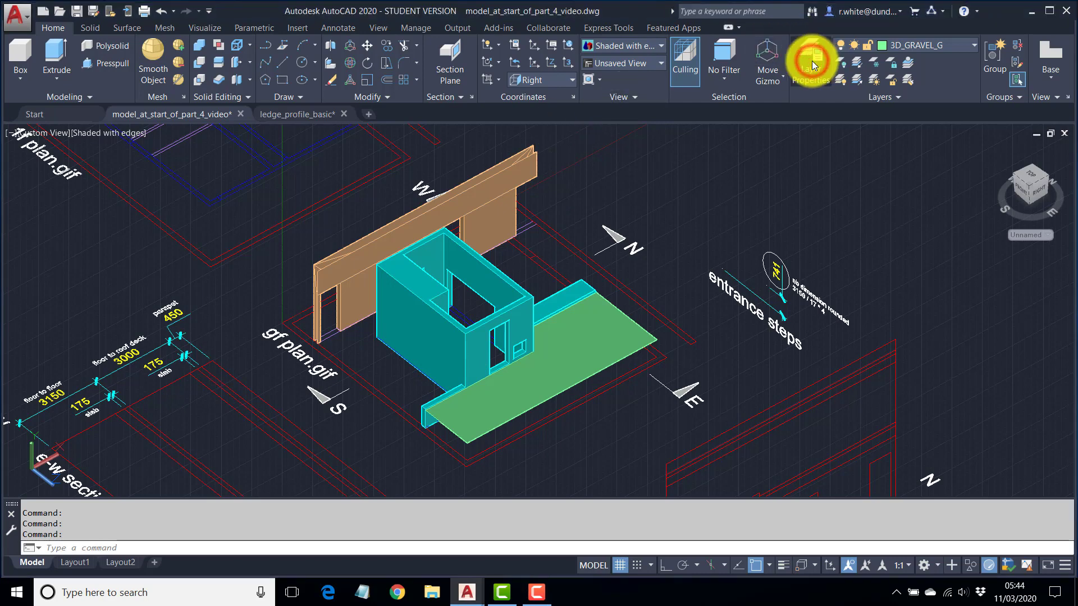
left_click(816, 68)
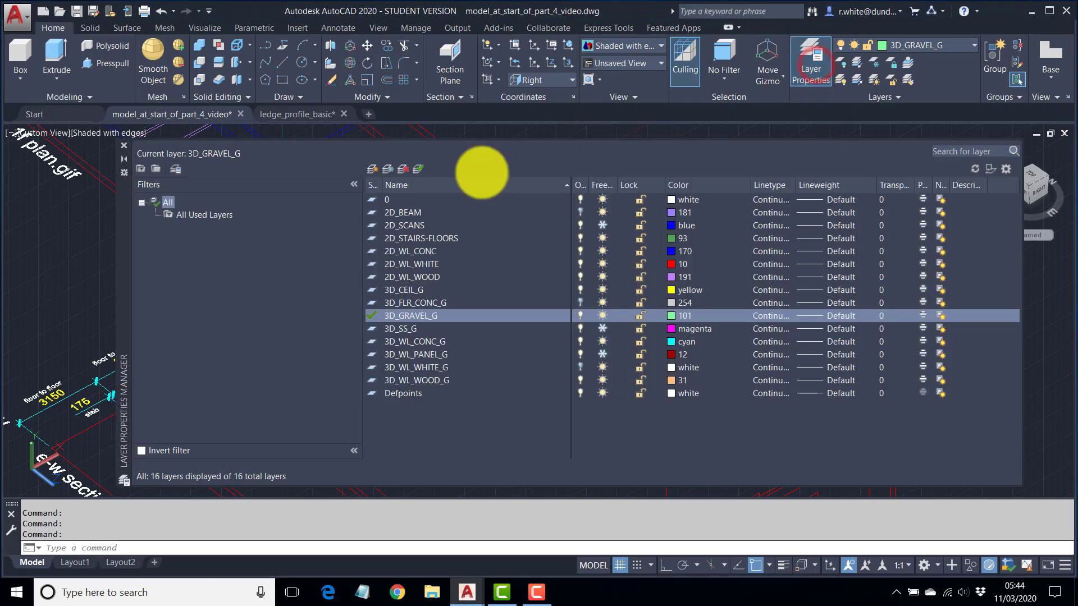
left_click(373, 166)
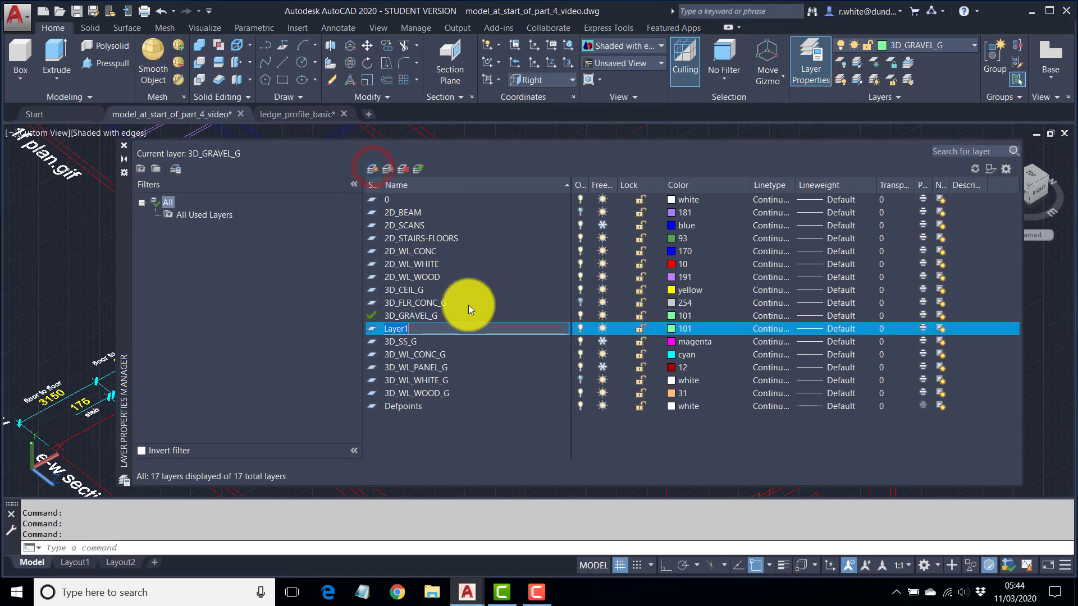
type("3D")
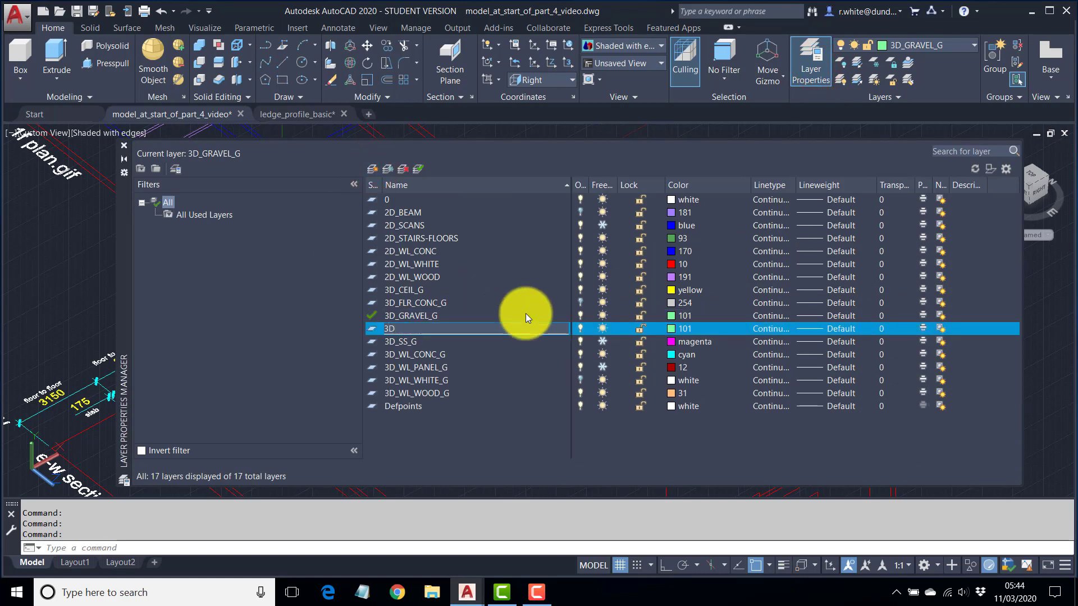
type("_WIN_FR_G")
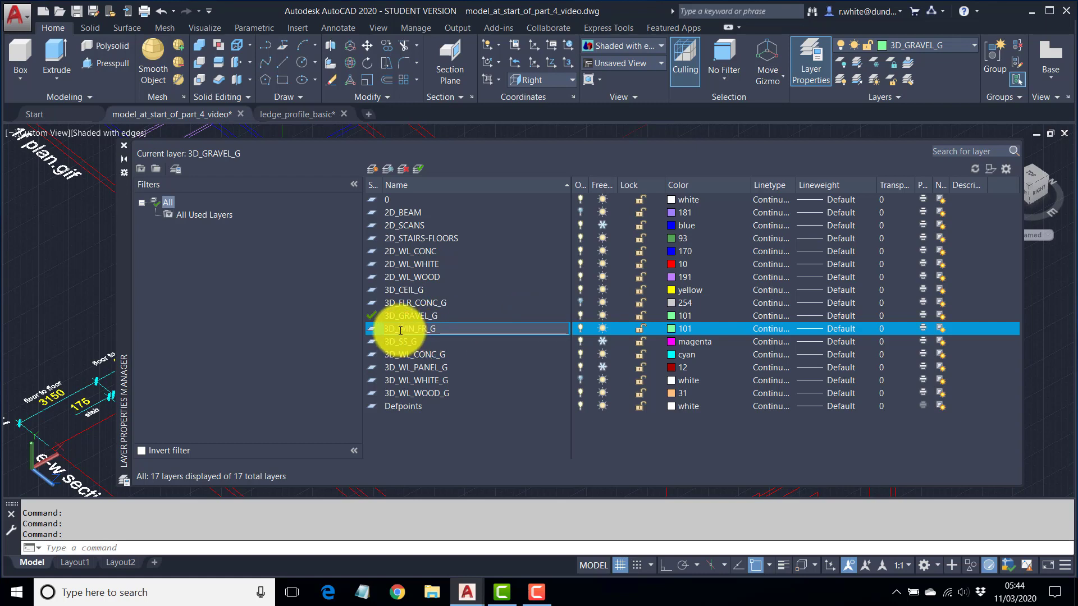
Set the 3D_WIN_FR_G layer's colour to yellow and make it the current layer.
left_click(672, 329)
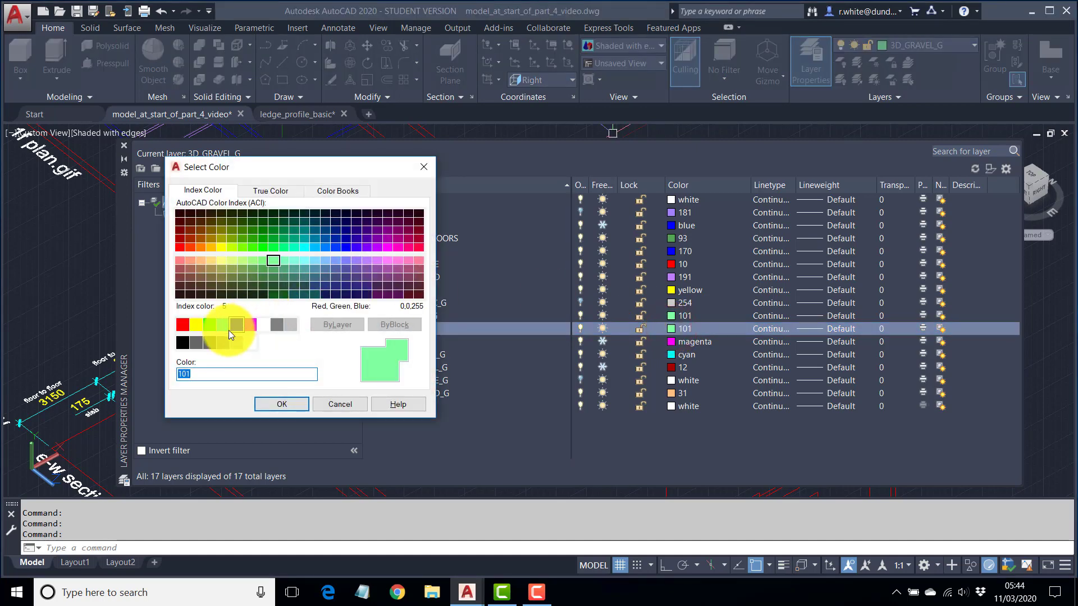
left_click(197, 326)
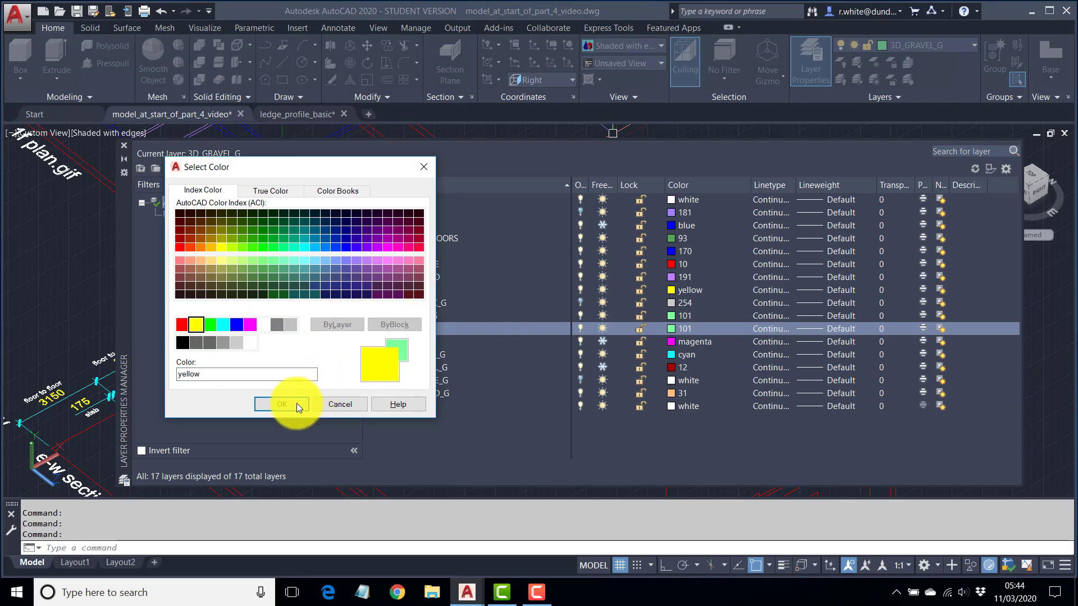
left_click(278, 403)
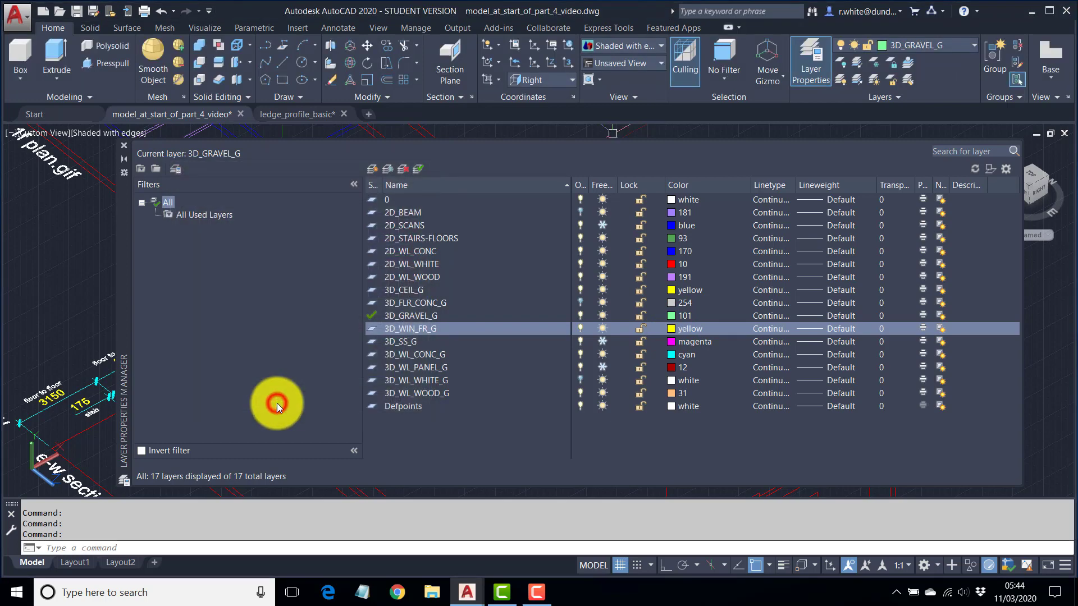
left_click(417, 168)
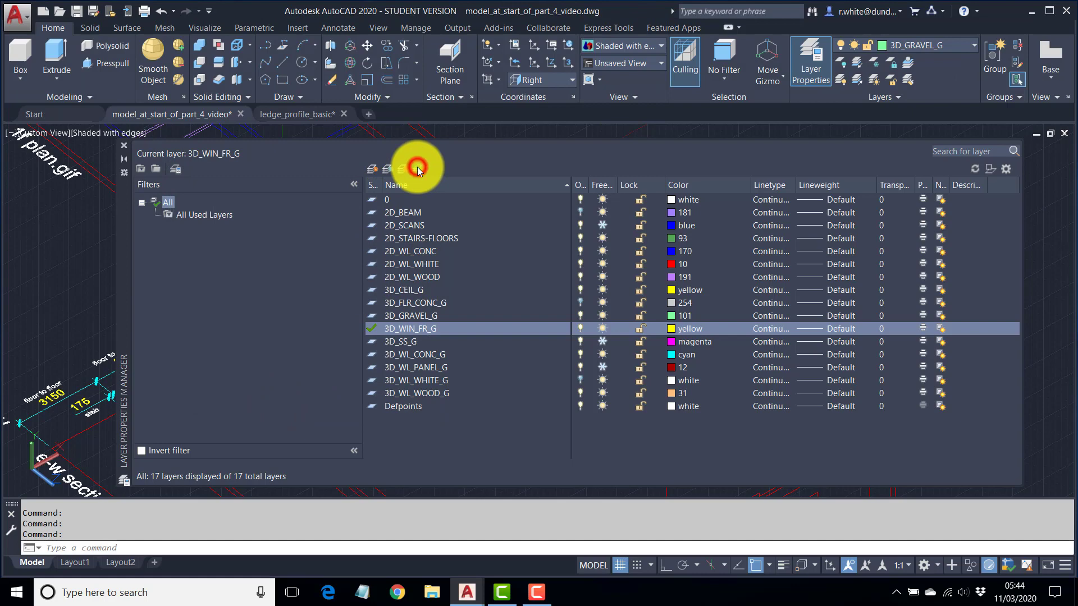
left_click(123, 145)
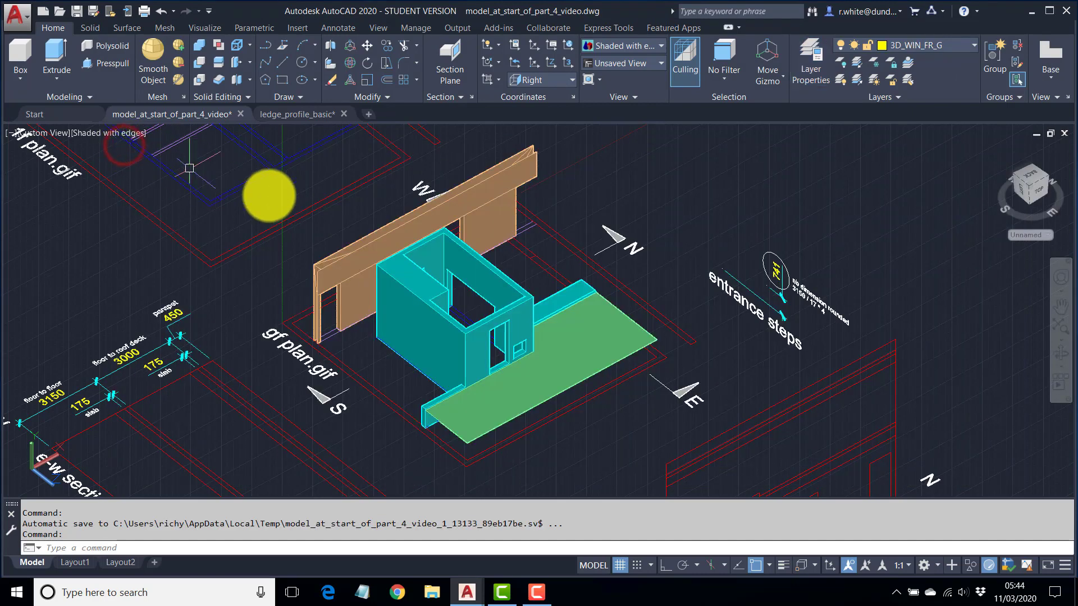
Switch the visual style to 2D Wireframe and draw a rectangle corner to corner on the inner face of the small window opening.
left_click(113, 133)
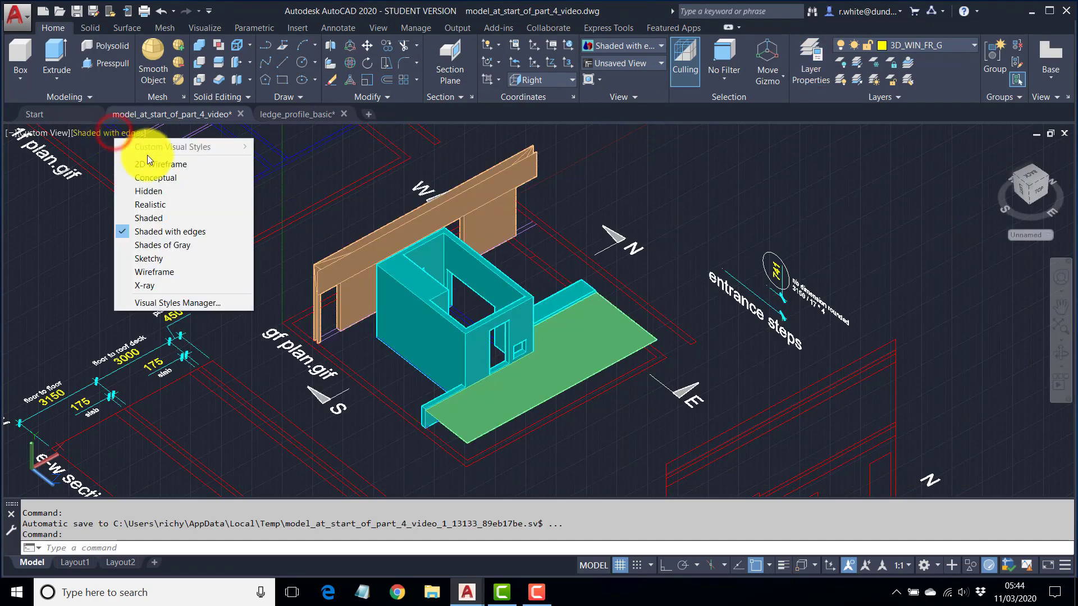
left_click(150, 162)
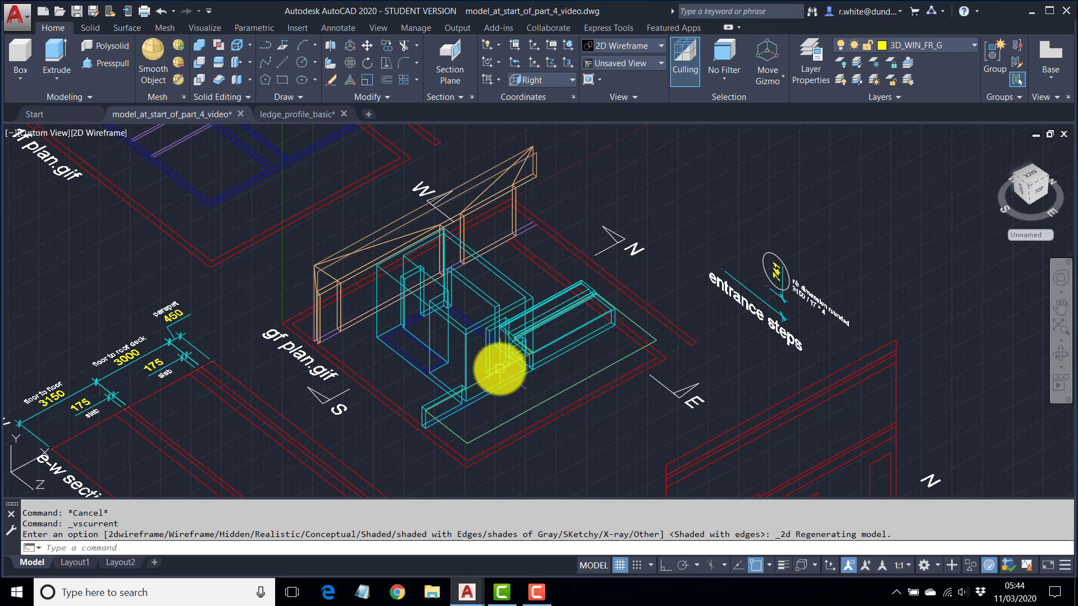
scroll(500, 364, "up", 2)
middle_click_drag(481, 368, 462, 377, "shift")
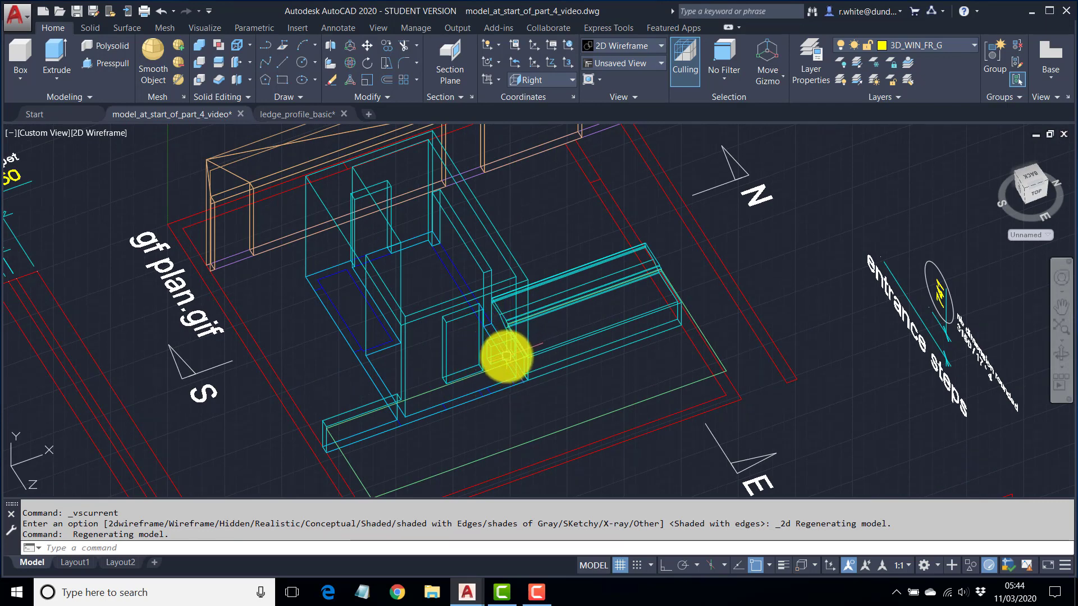
scroll(506, 356, "up", 2)
scroll(481, 361, "up", 1)
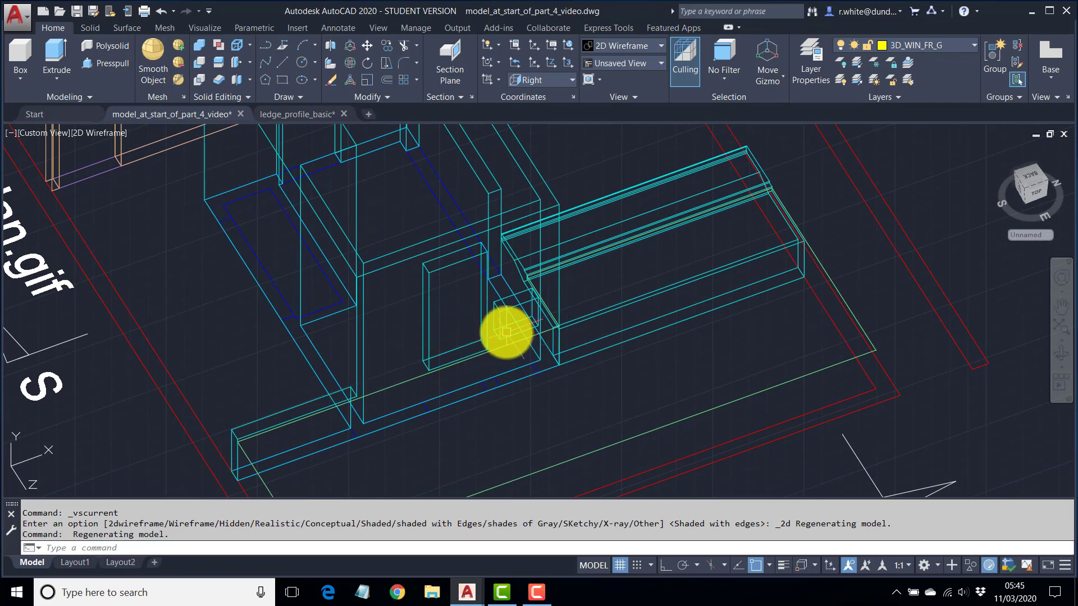
scroll(541, 325, "up", 3)
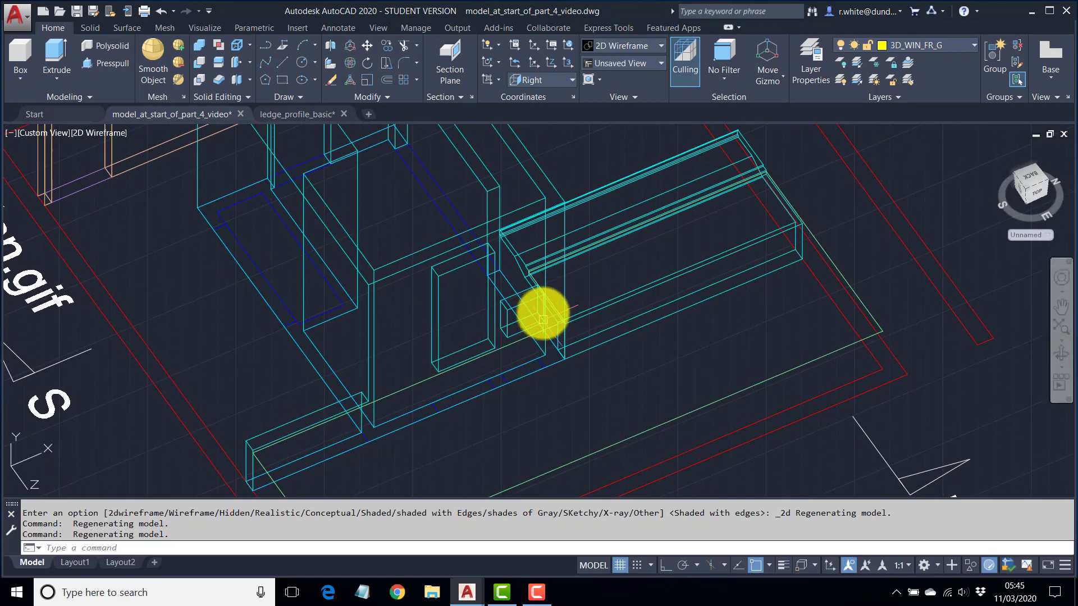
scroll(540, 308, "up", 1)
scroll(474, 294, "up", 2)
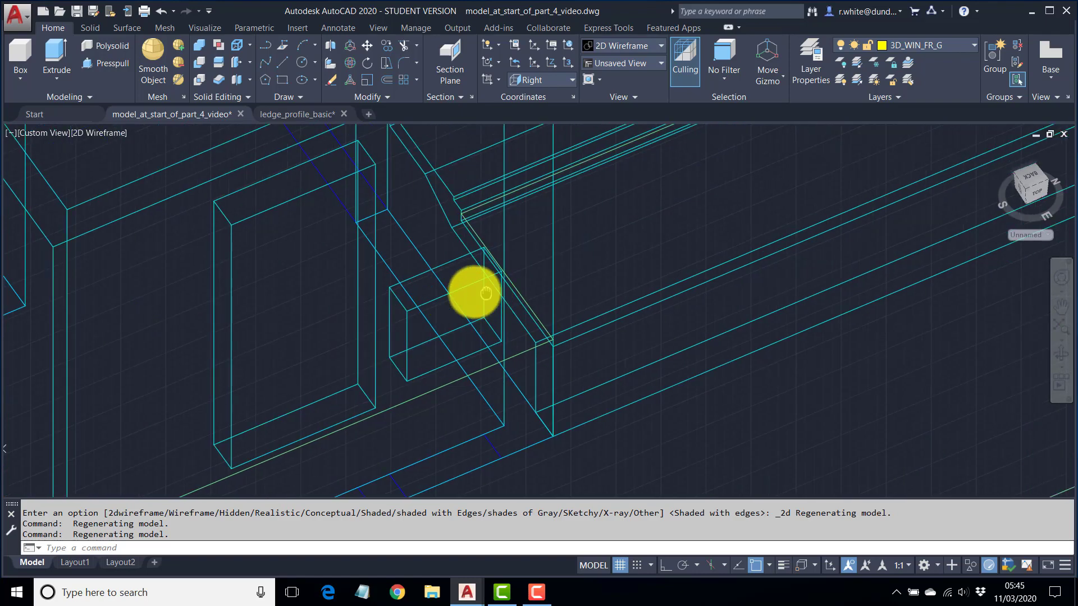
scroll(462, 293, "up", 1)
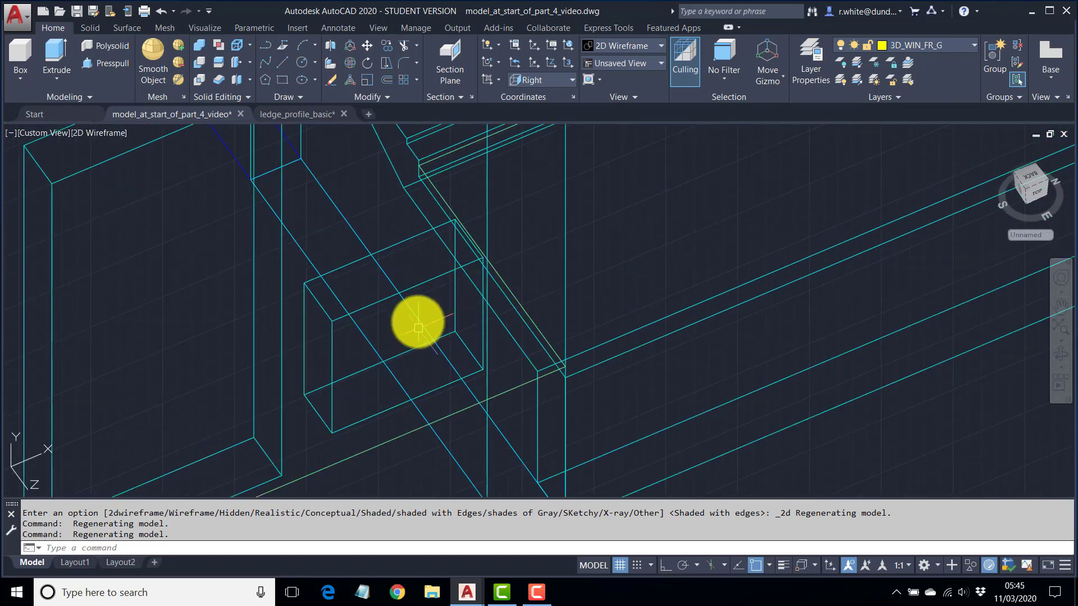
scroll(416, 320, "up", 1)
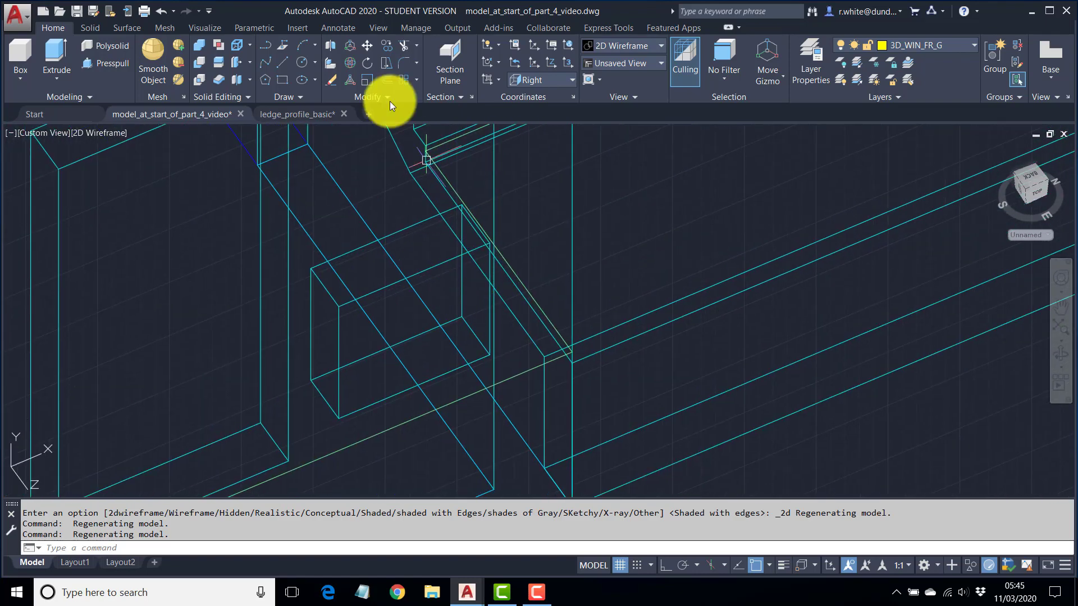
left_click(283, 80)
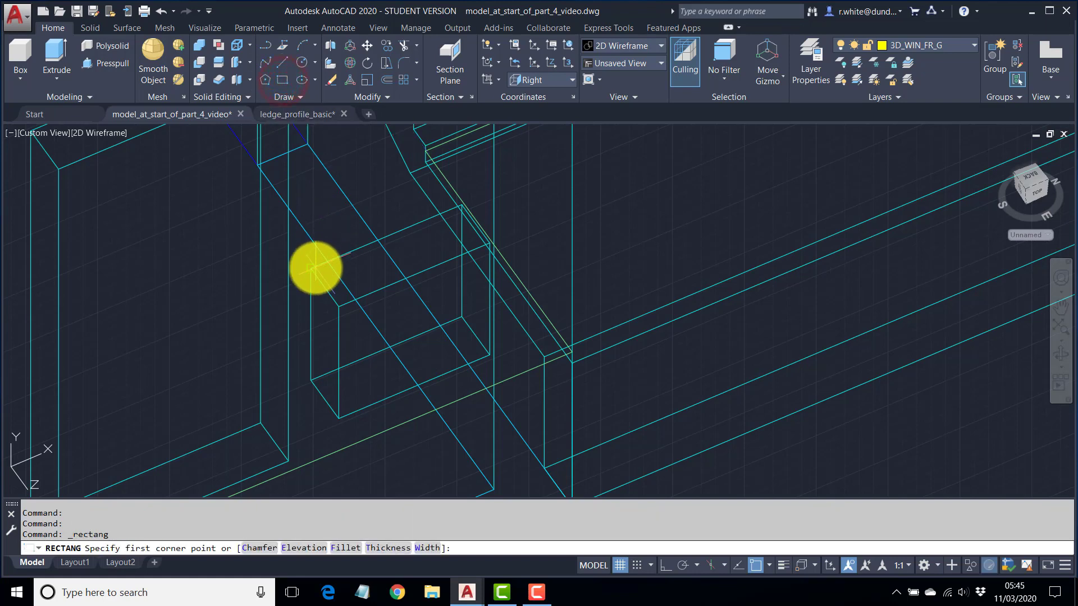
left_click(312, 268)
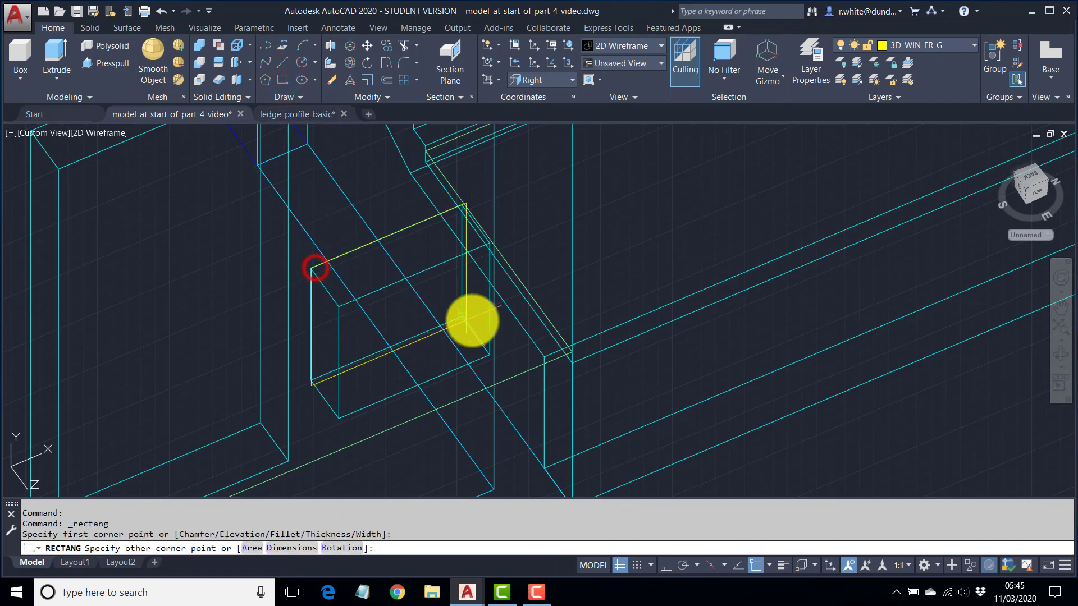
left_click(461, 318)
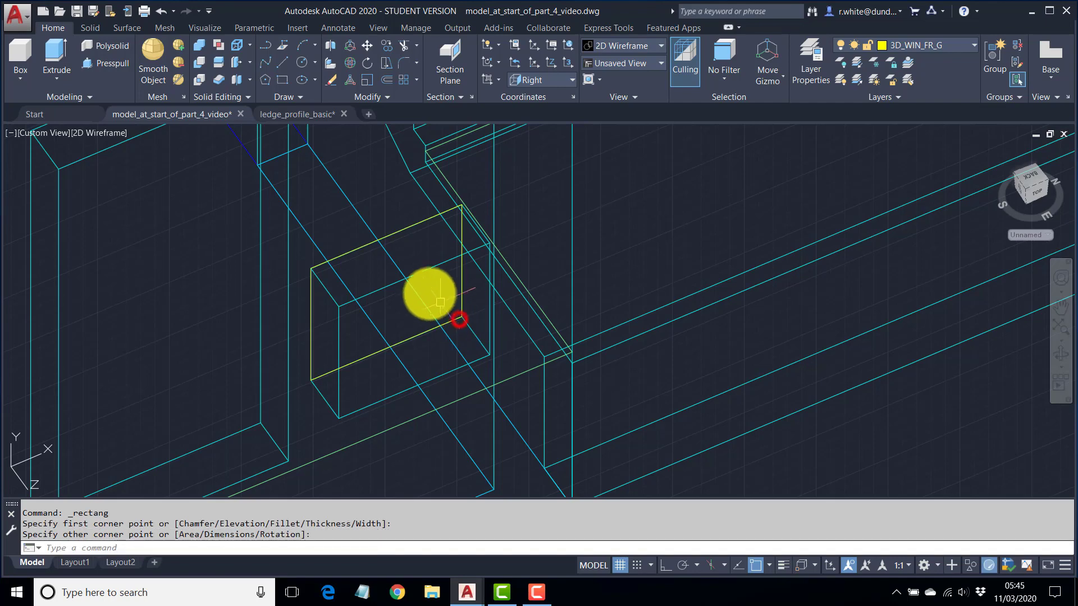
Offset the window rectangle inward by 50 and delete the original outer rectangle.
scroll(482, 277, "up", 3)
middle_click_drag(476, 277, 474, 294)
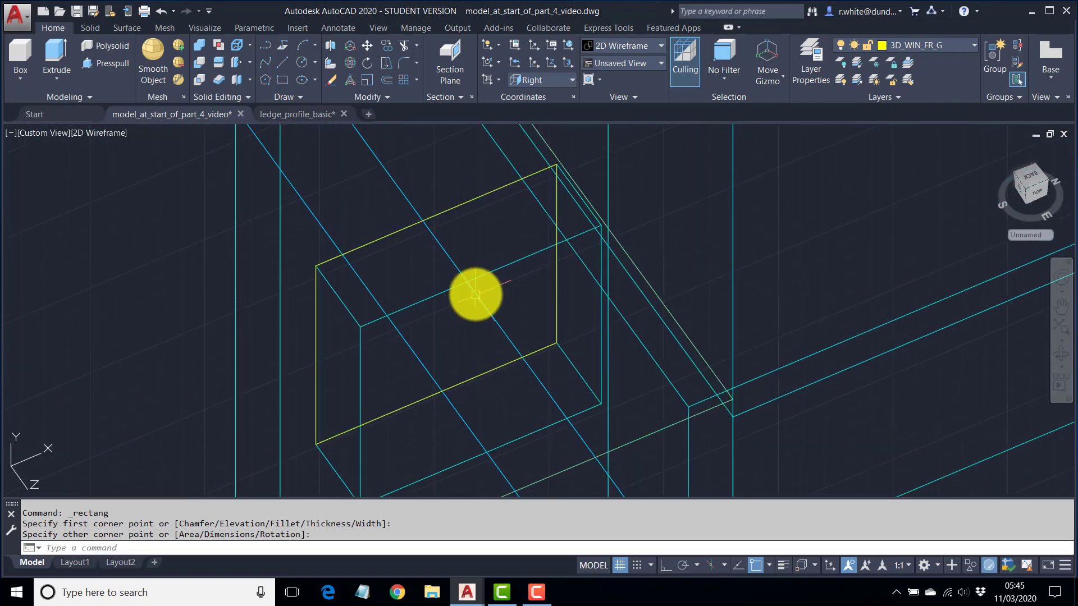
left_click(386, 80)
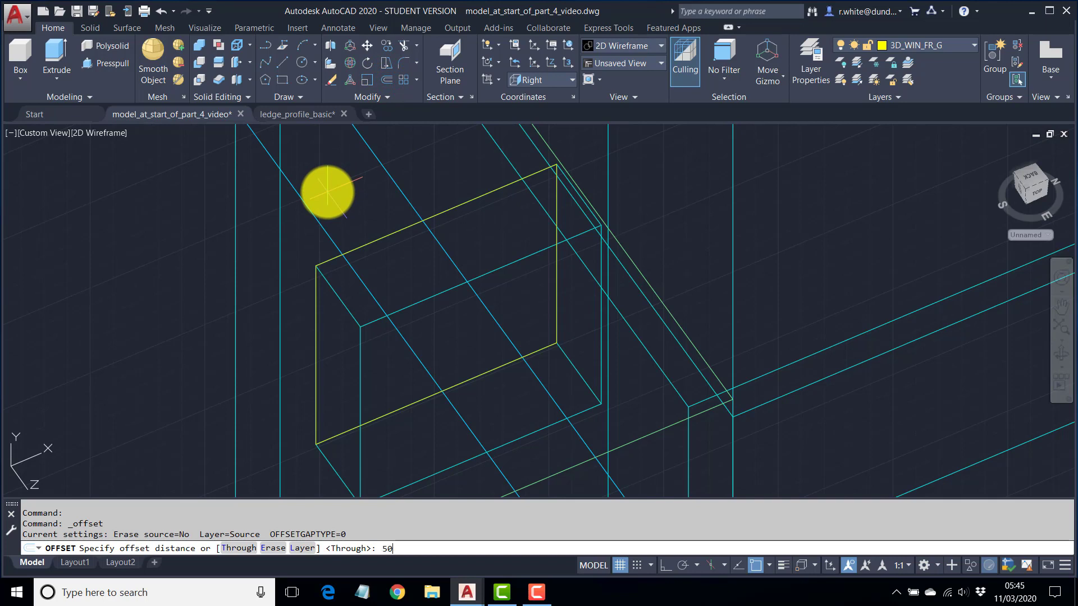
key("Return")
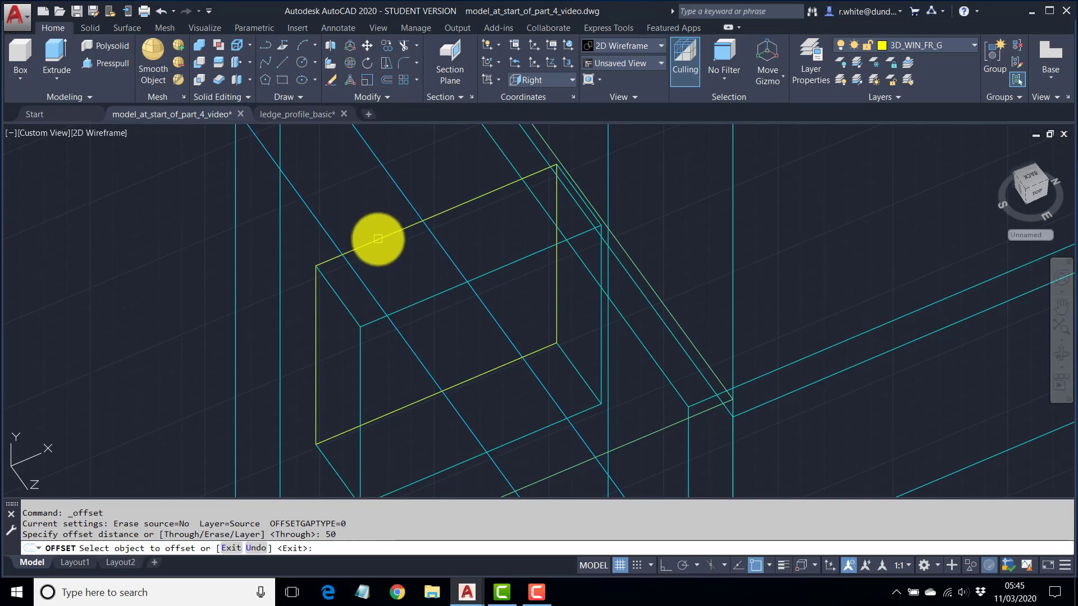
left_click(378, 239)
left_click(425, 278)
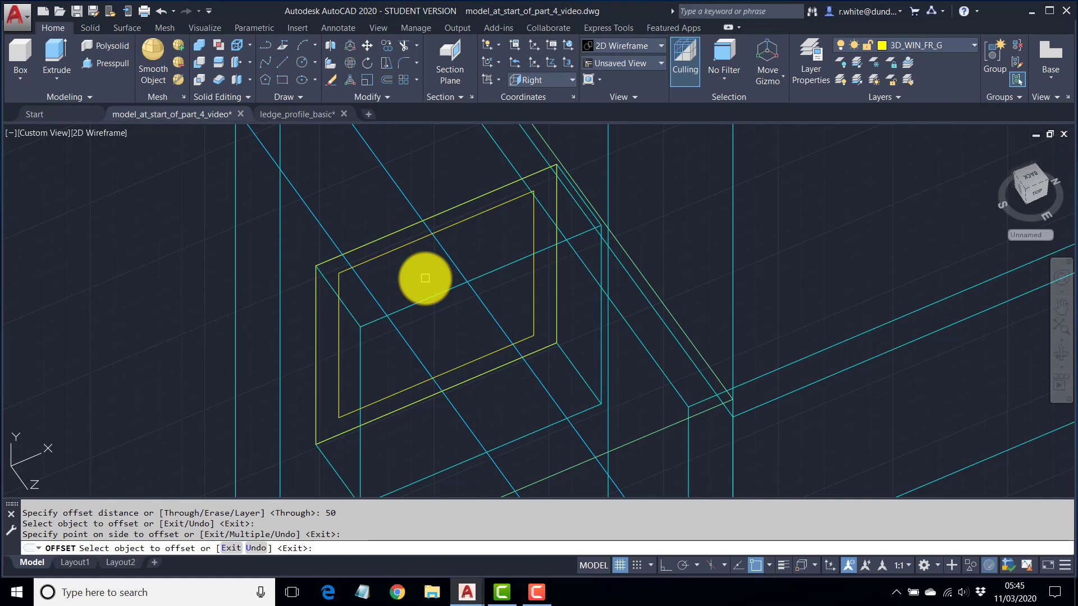
key("Escape")
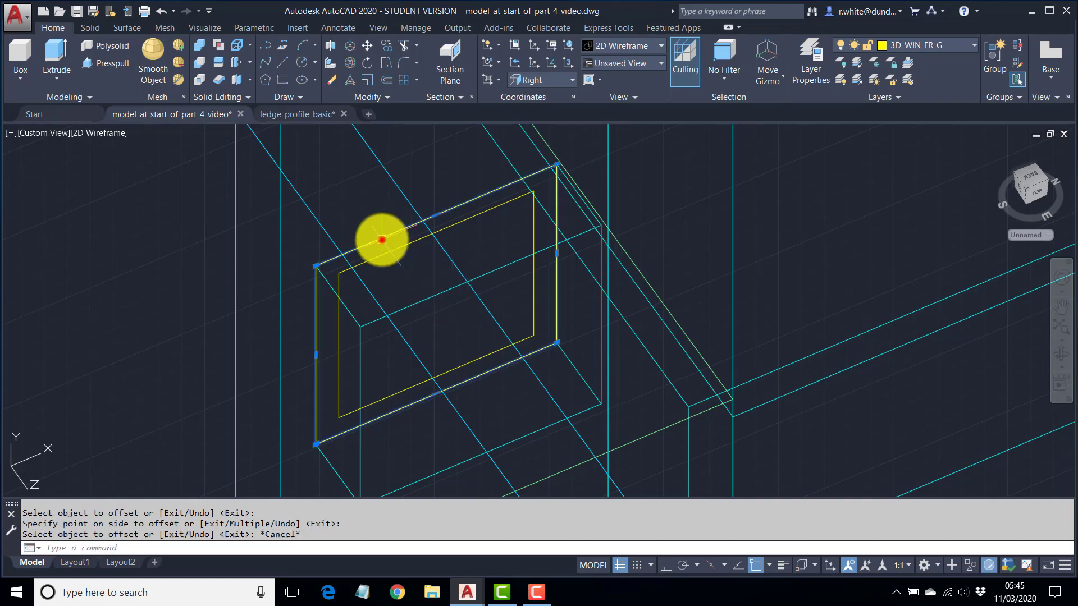
left_click(382, 239)
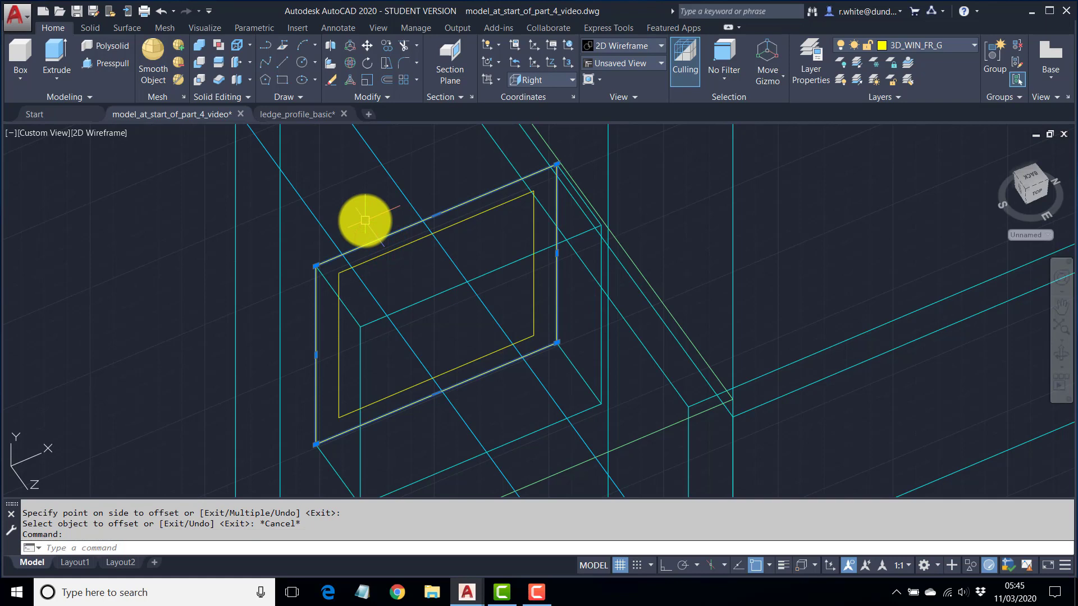
key("Delete")
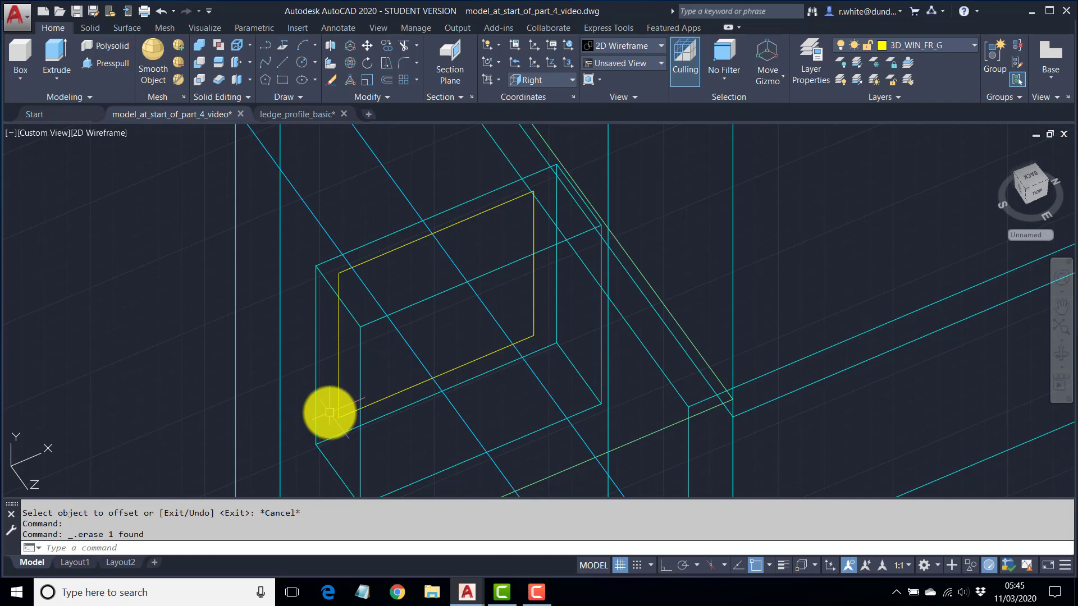
Create a four-sided 3D face for the frame's bottom strip, between the opening's lower corners and the offset rectangle's lower corners.
type("3F")
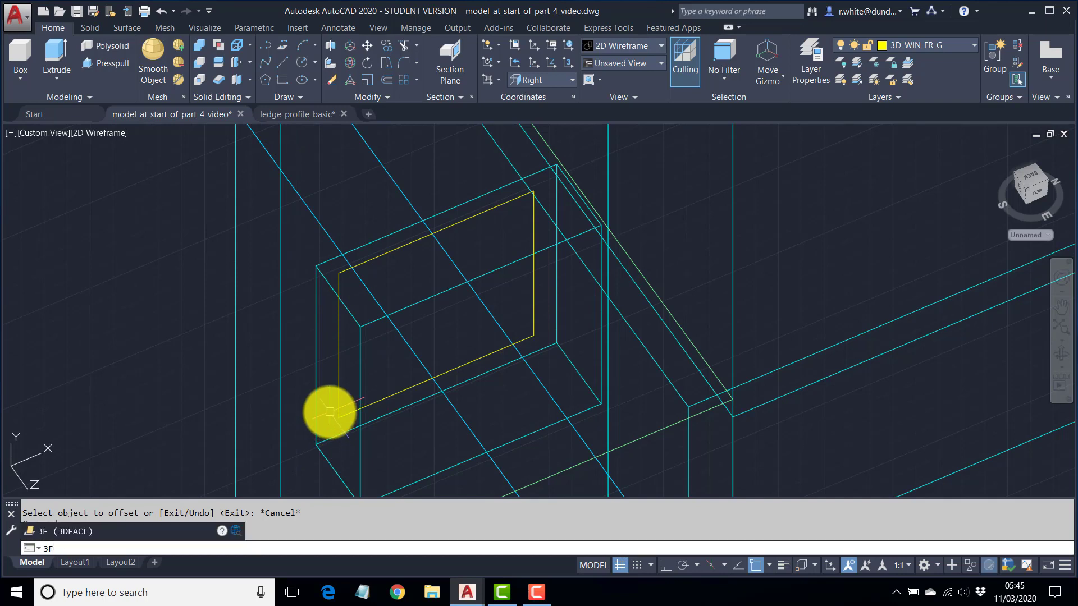
key("Return")
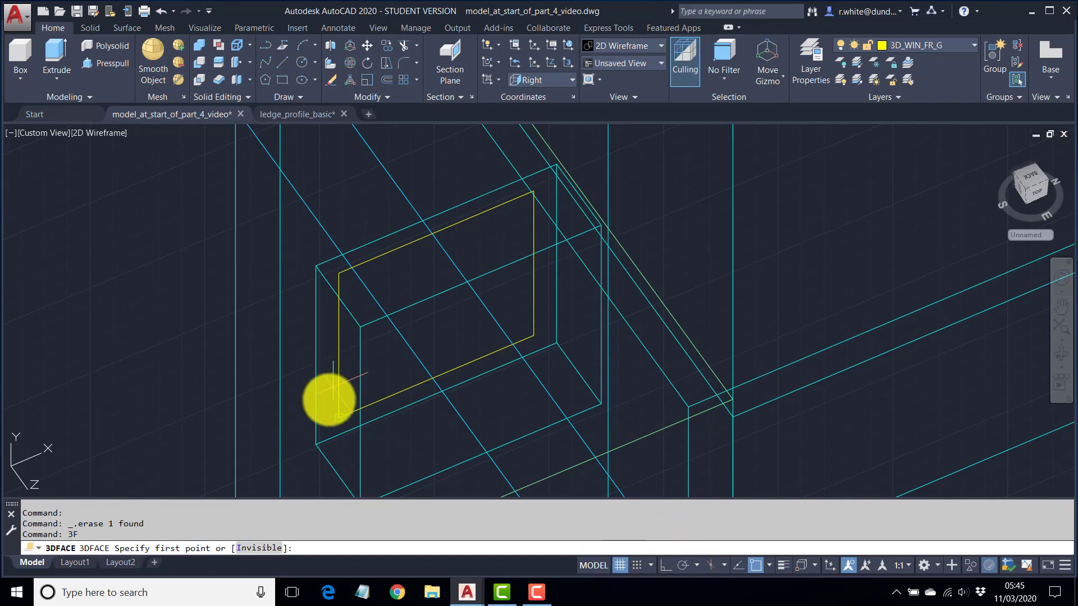
left_click(315, 443)
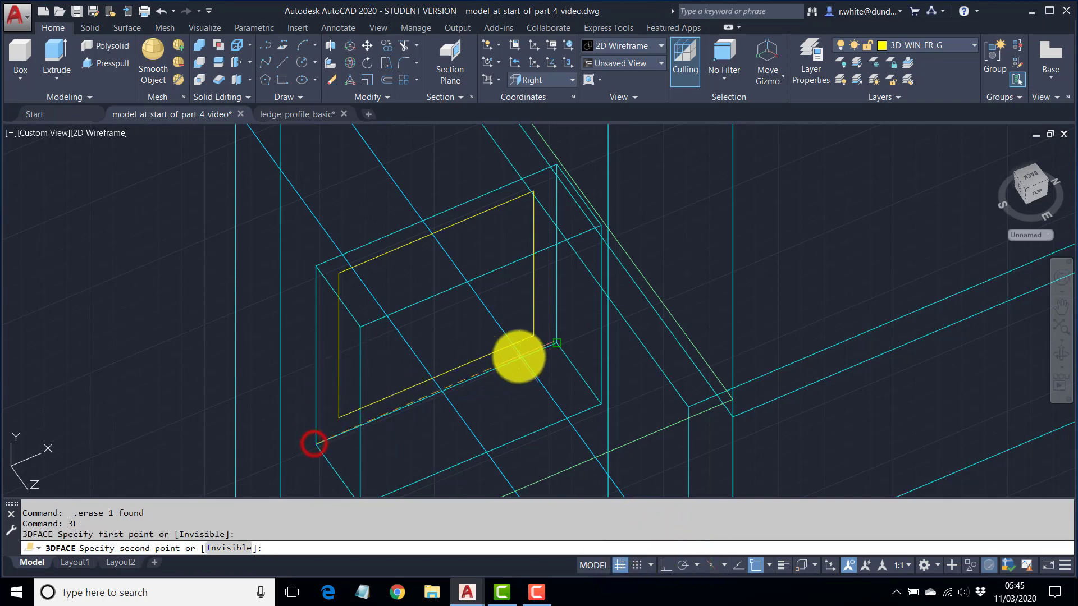
left_click(546, 347)
left_click(532, 335)
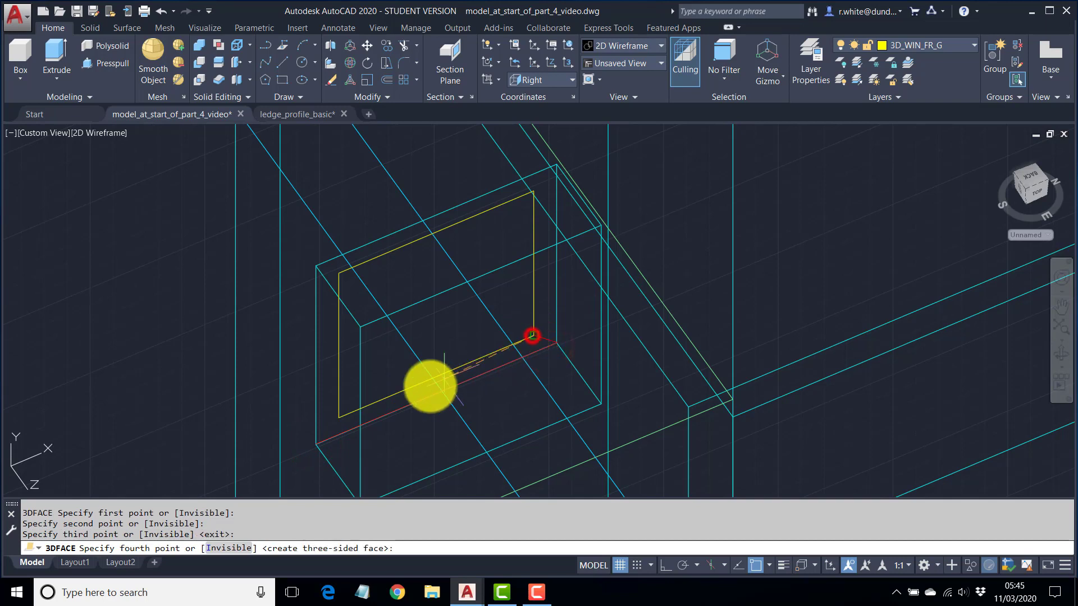
left_click(351, 412)
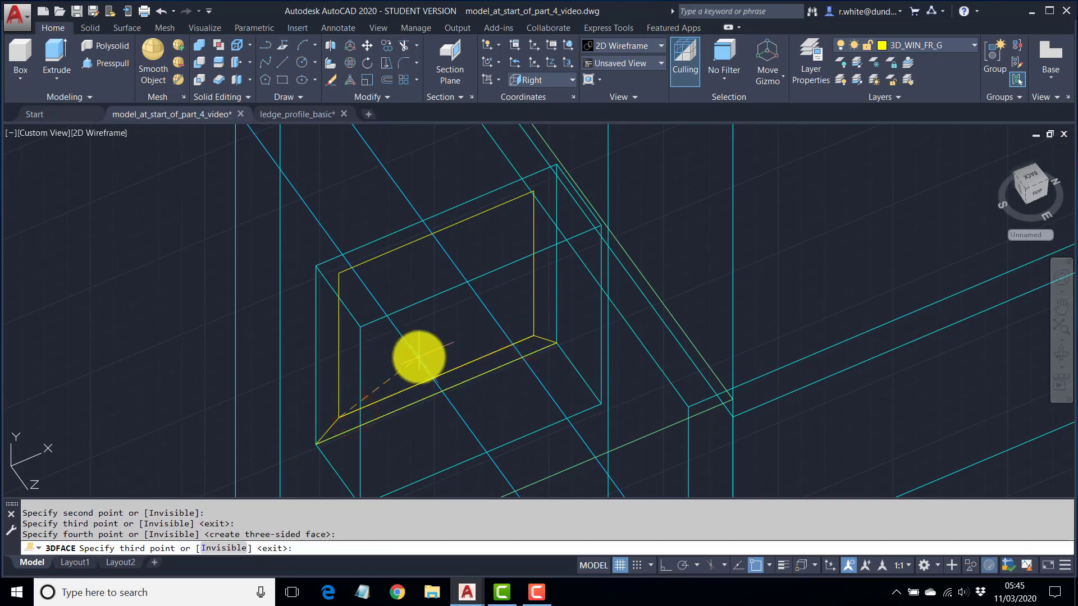
key("Return")
Create a four-sided 3D face for the frame's top strip and delete the offset rectangle.
key("Return")
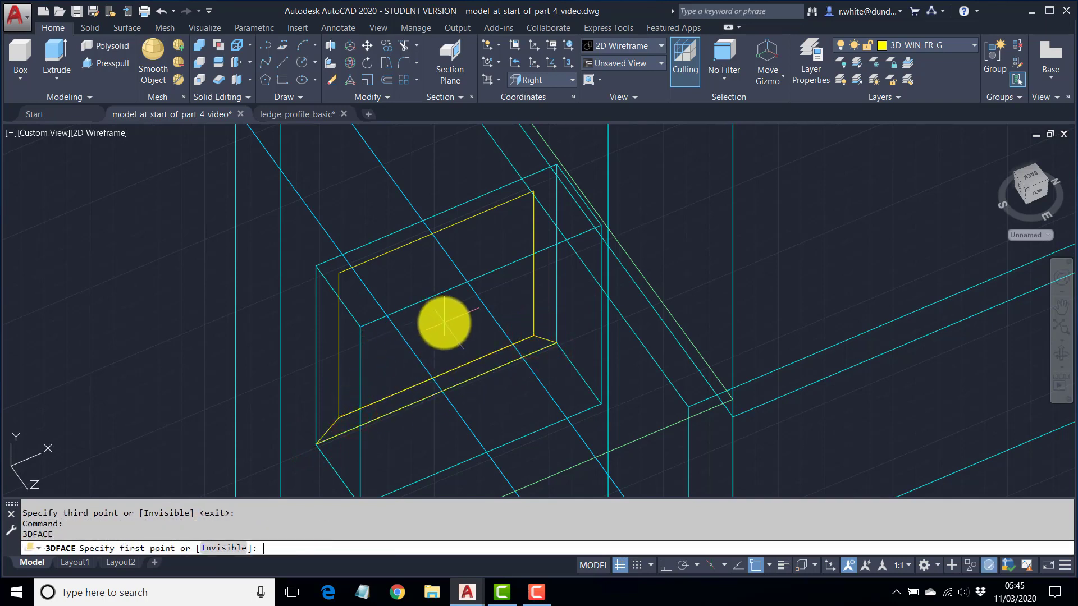
left_click(315, 265)
left_click(338, 273)
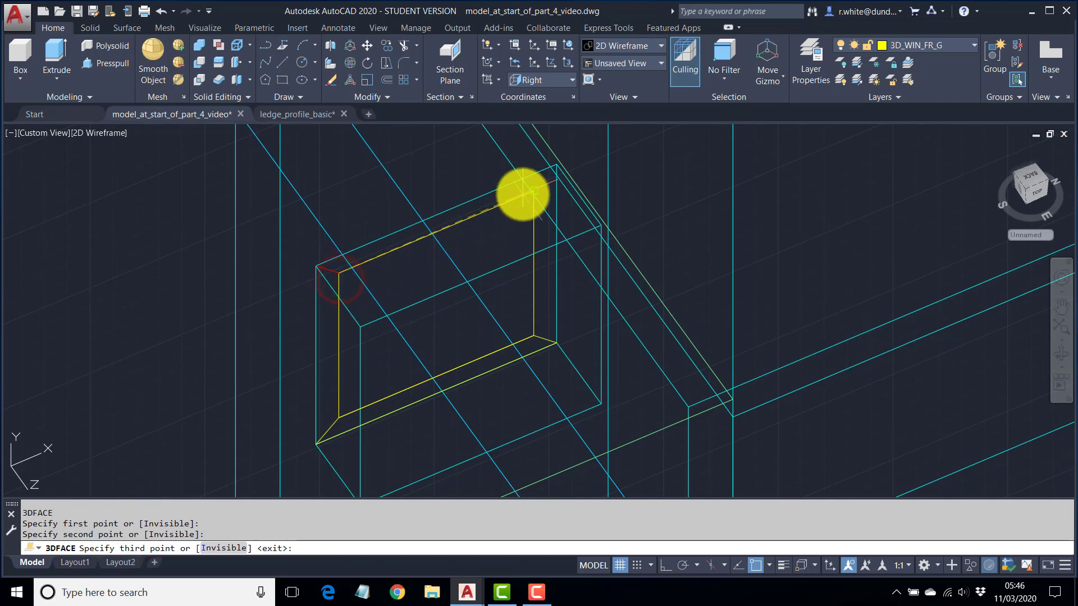
left_click(522, 194)
left_click(558, 162)
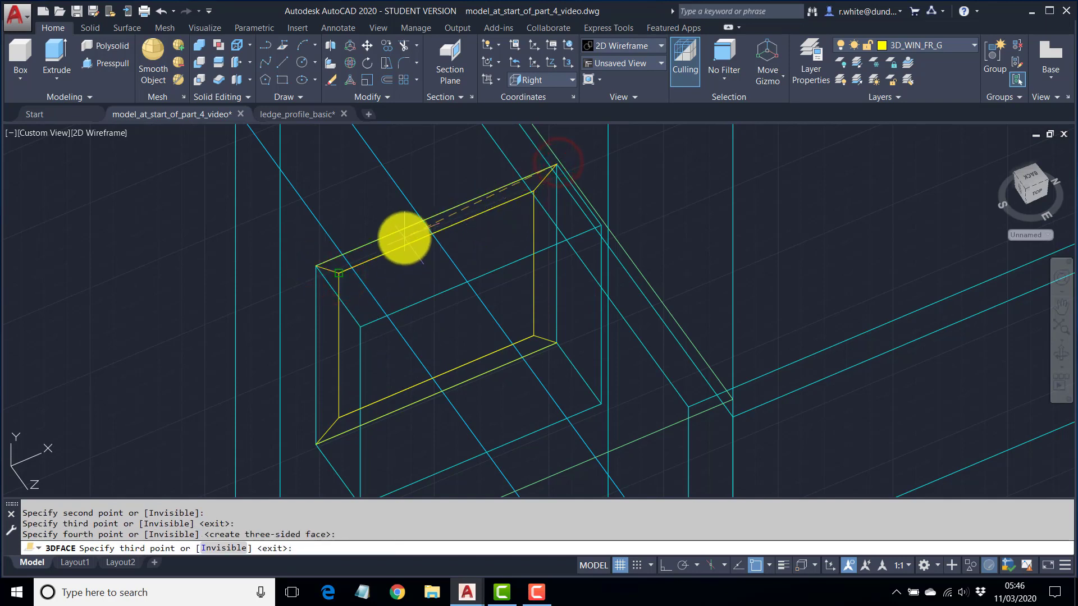
key("Return")
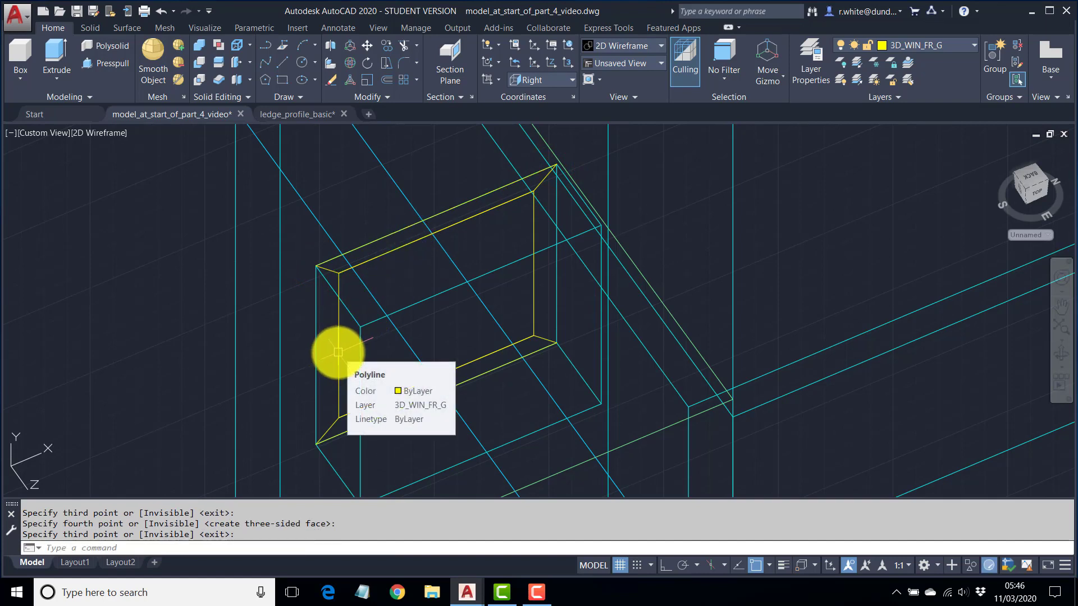
left_click(338, 352)
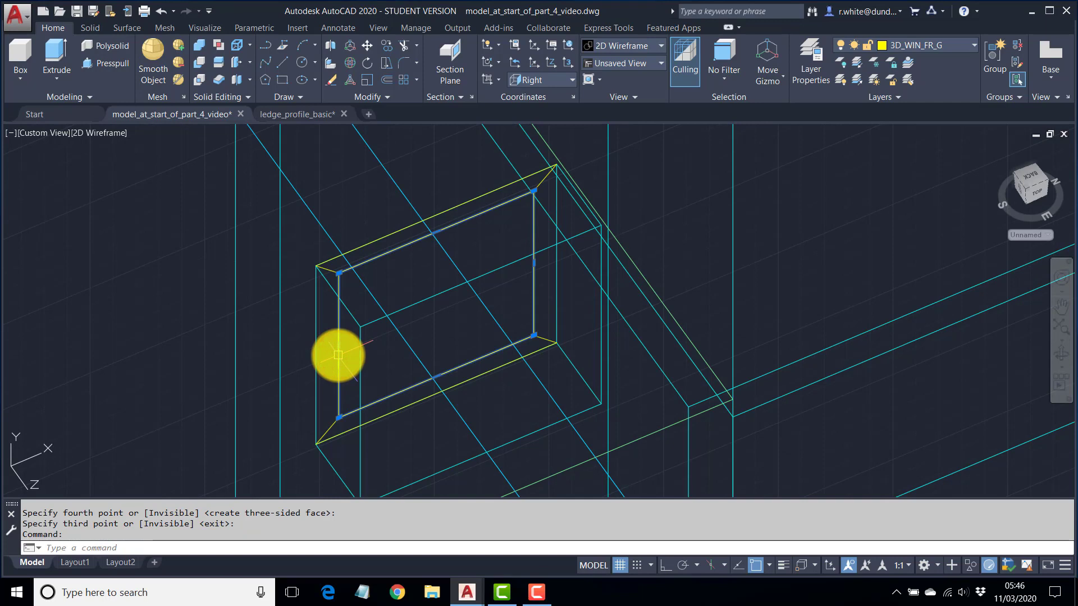
key("Delete")
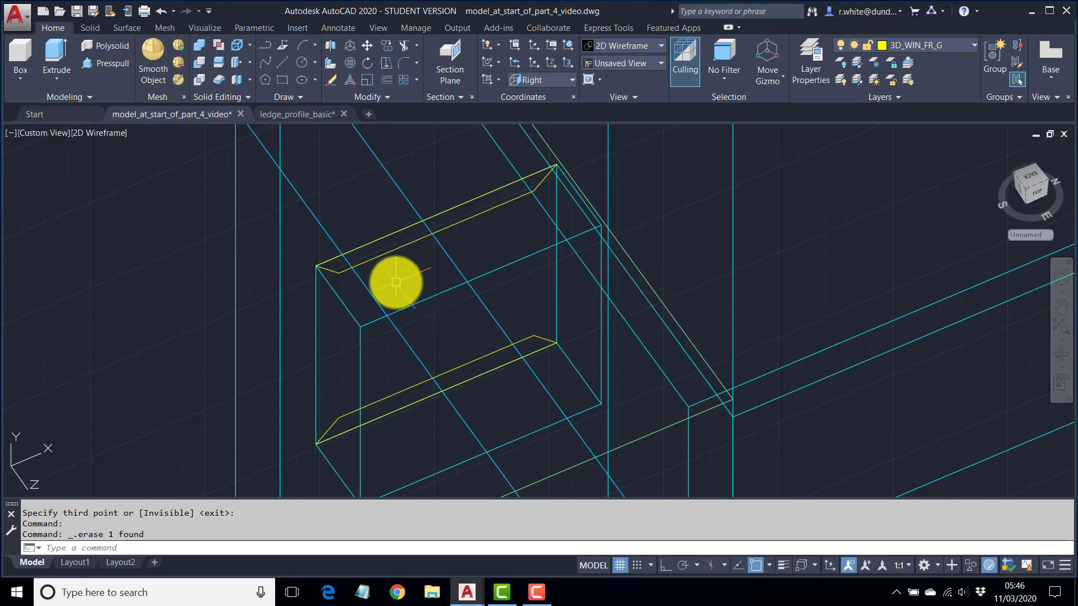
Create a four-sided 3D face for the frame's left strip, joining the outer and inner corners of the top and bottom strips.
key("Return")
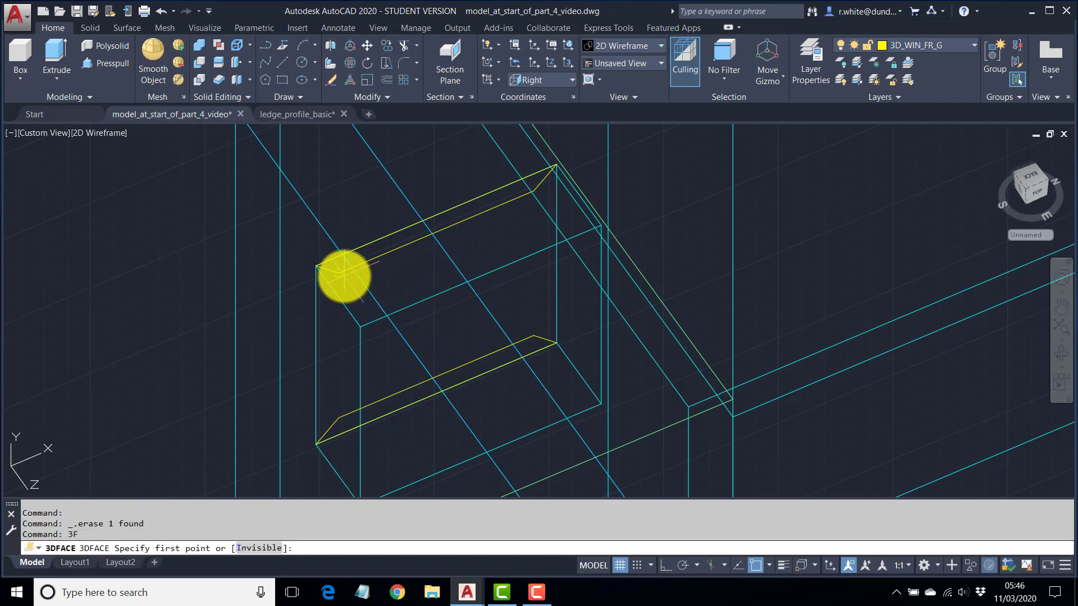
left_click(316, 267)
left_click(317, 266)
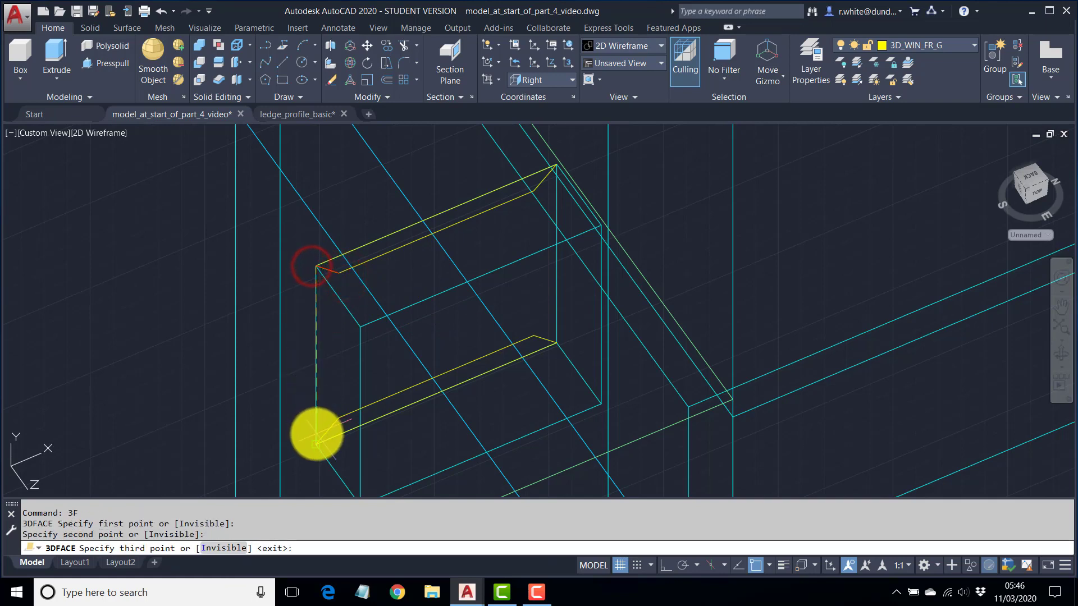
left_click(316, 437)
left_click(339, 418)
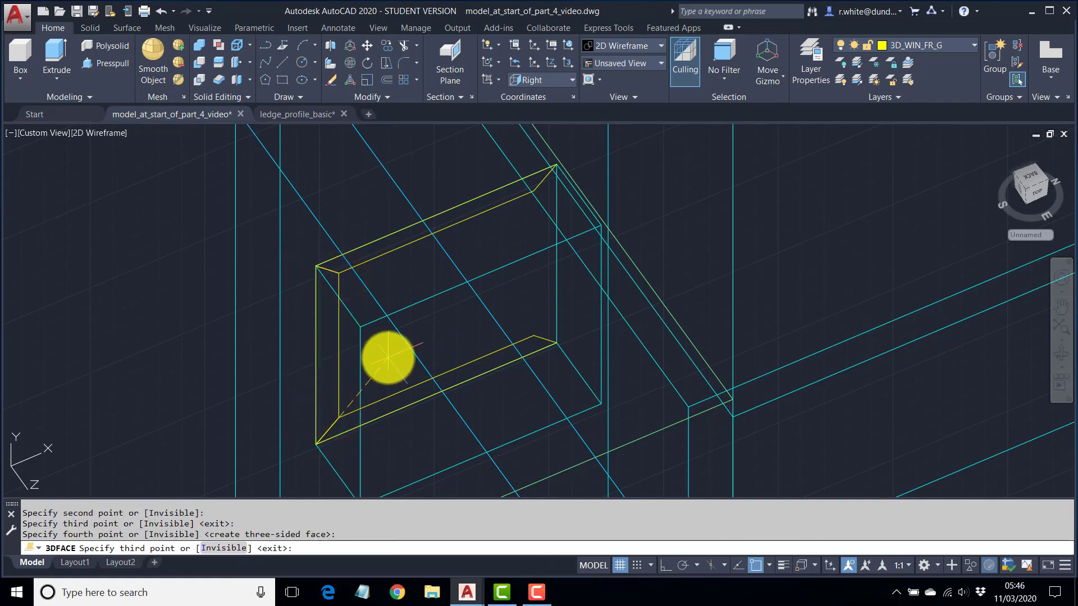
key("Return")
Create a four-sided 3D face for the frame's right strip, closing the gap between the top and bottom strips.
key("Return")
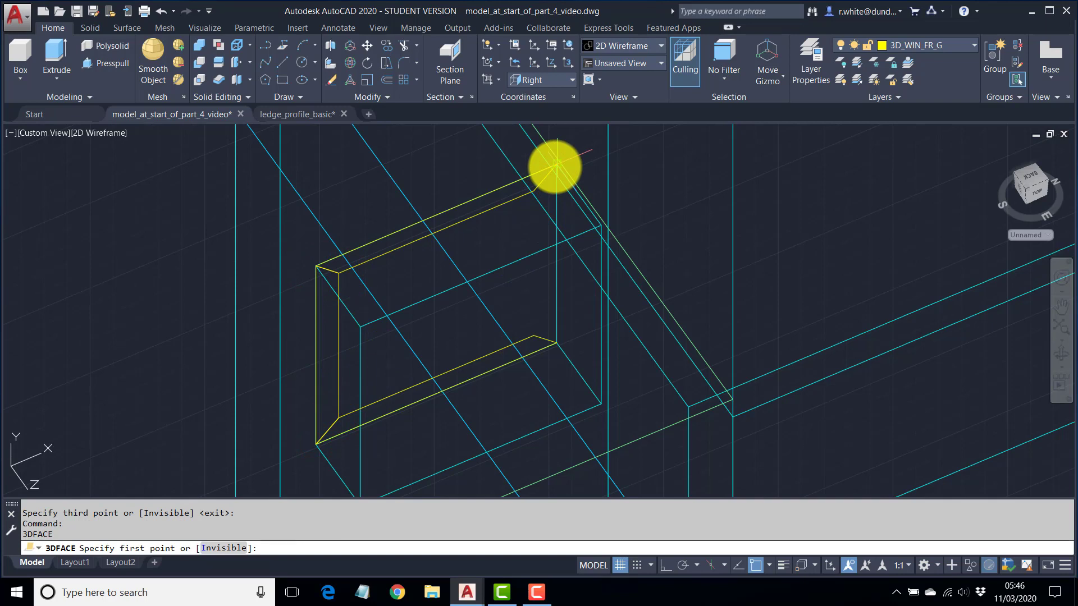
left_click(555, 165)
left_click(533, 193)
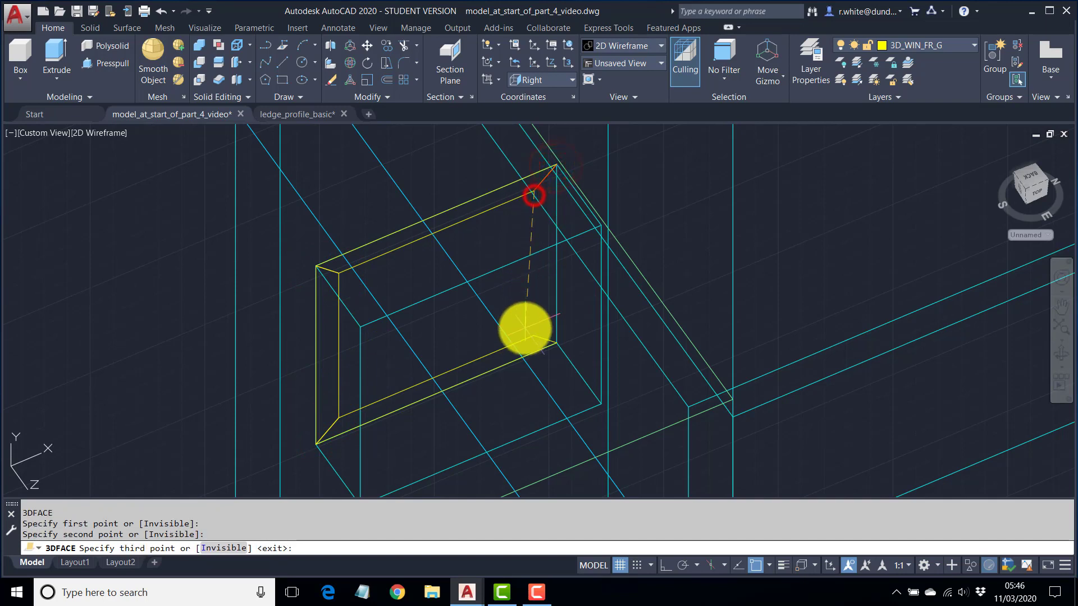
left_click(532, 336)
left_click(555, 342)
key("Return")
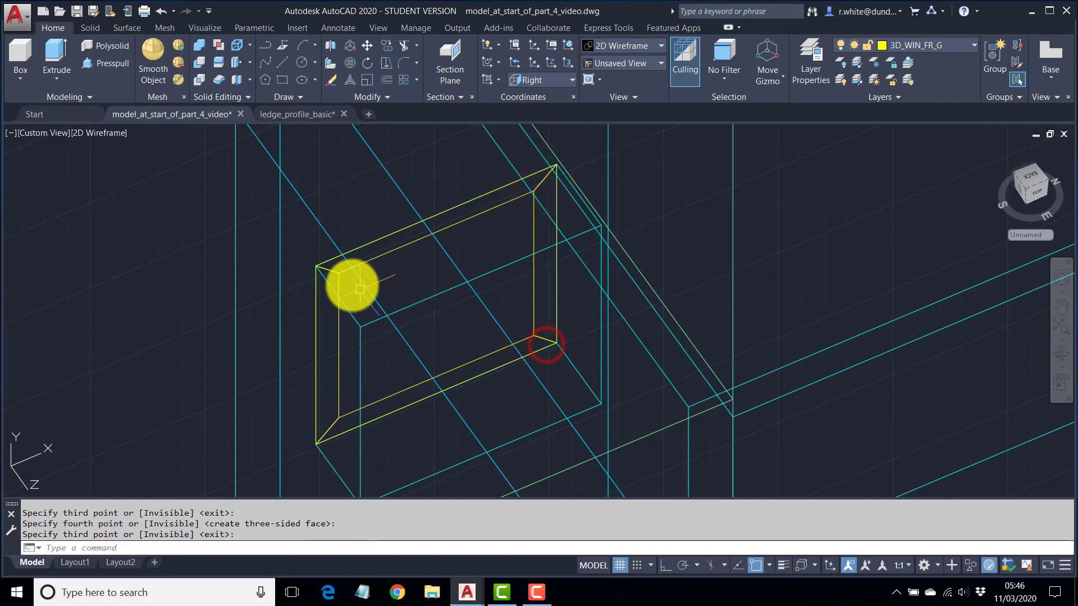
Inspect the four-strip window frame in the Shaded with edges visual style and return to 2D Wireframe.
middle_click_drag(365, 292, 344, 217, "shift")
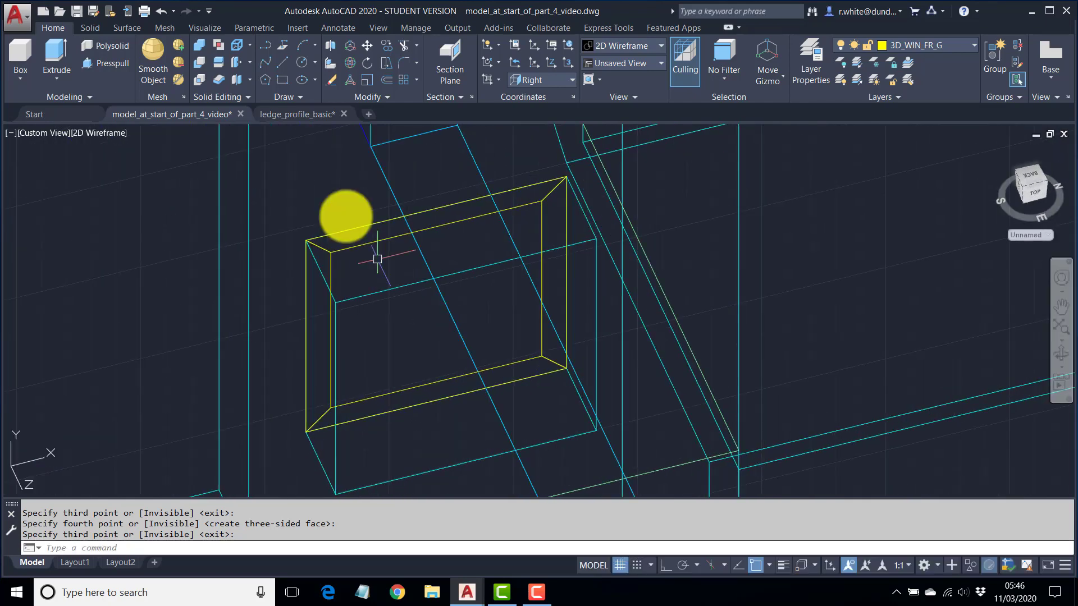
left_click(102, 135)
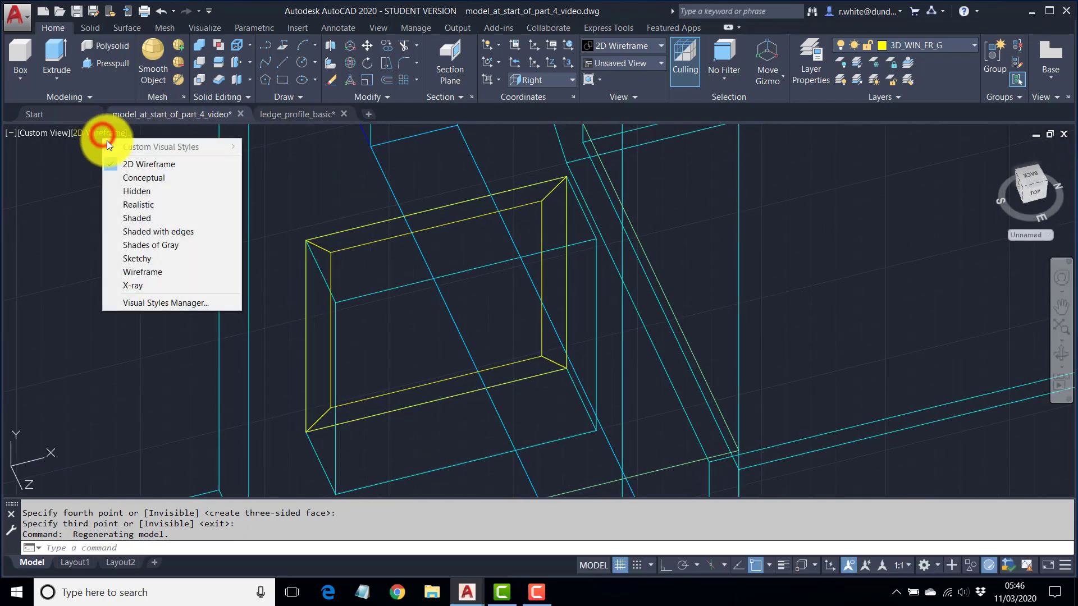
left_click(151, 234)
scroll(393, 291, "up", 5)
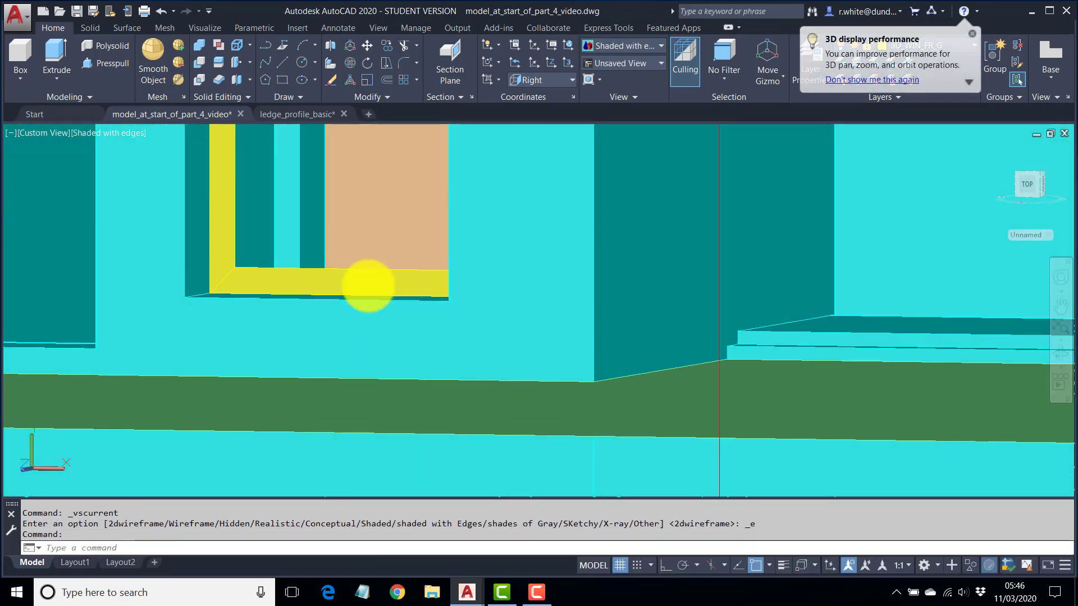
scroll(414, 385, "down", 3)
mouse_move(414, 385)
middle_mouse_down("shift")
mouse_move(489, 380)
mouse_move(464, 440)
mouse_move(440, 305)
mouse_move(502, 287)
middle_mouse_up("shift")
left_click(106, 133)
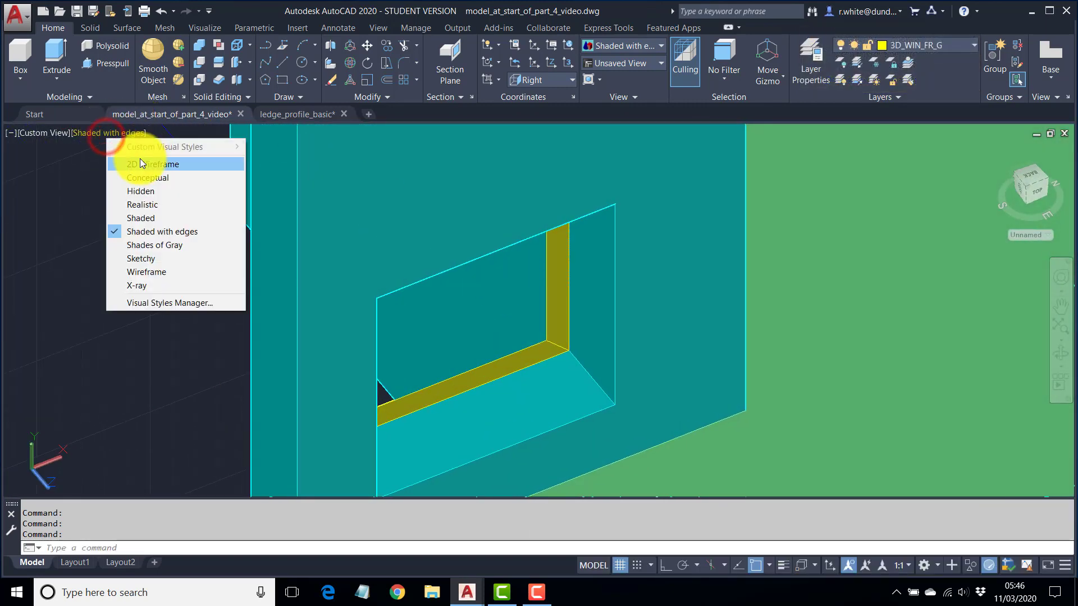
left_click(140, 164)
Copy the four frame faces 75 along the positive Z axis with Ortho on.
middle_click_drag(549, 311, 534, 332)
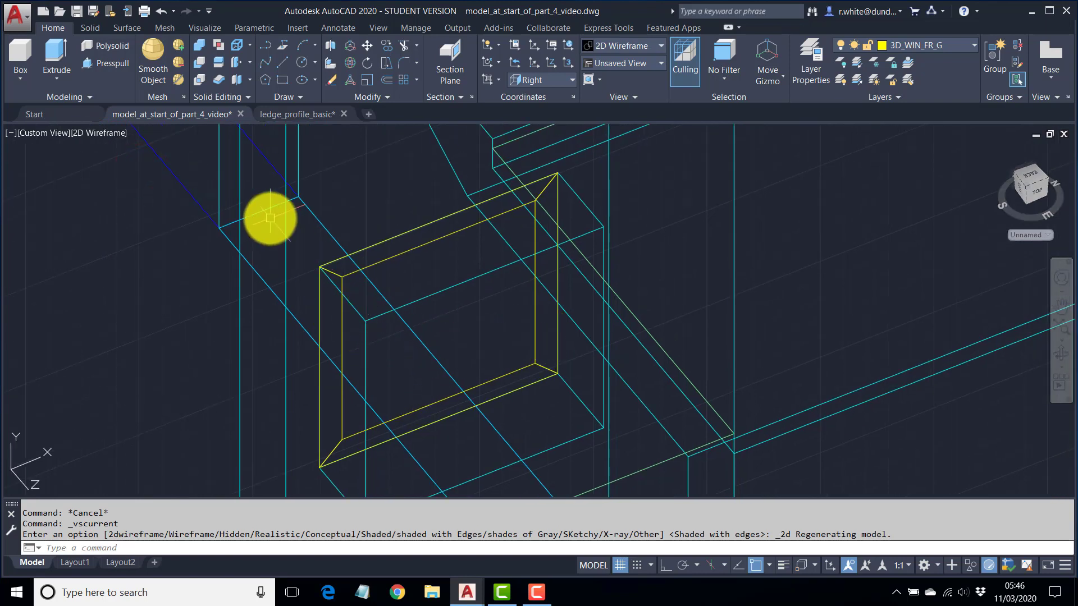
left_click(383, 45)
left_click(343, 348)
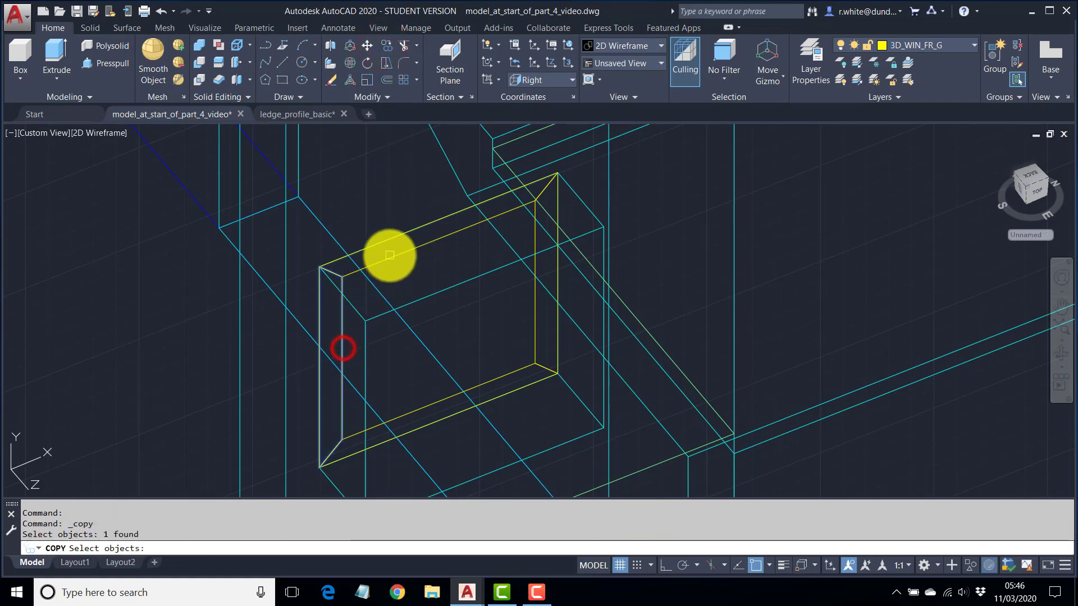
left_click(389, 255)
left_click(532, 322)
left_click(511, 368)
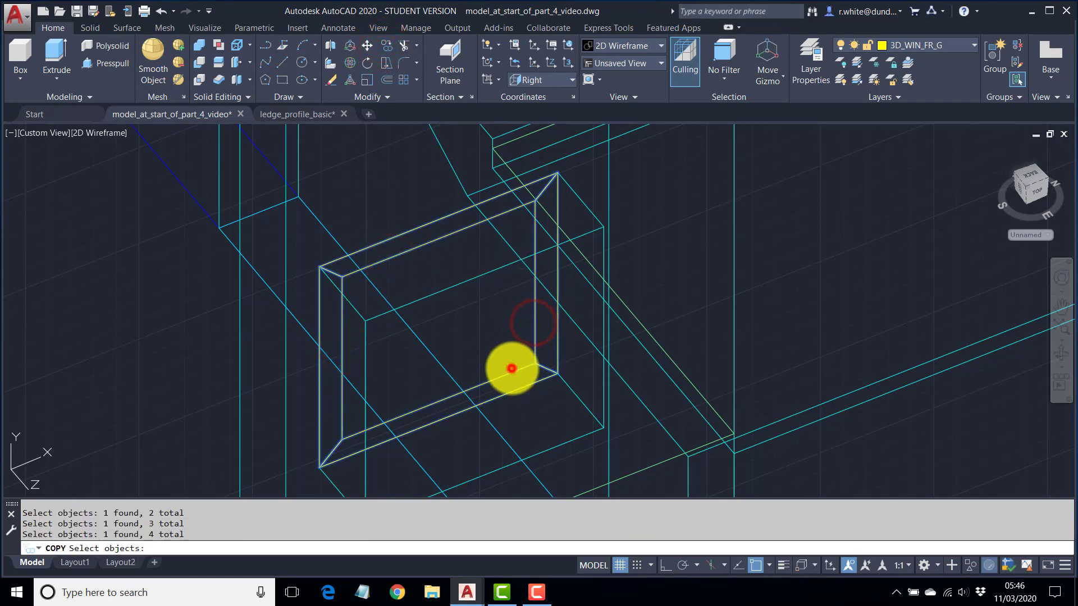
key("Return")
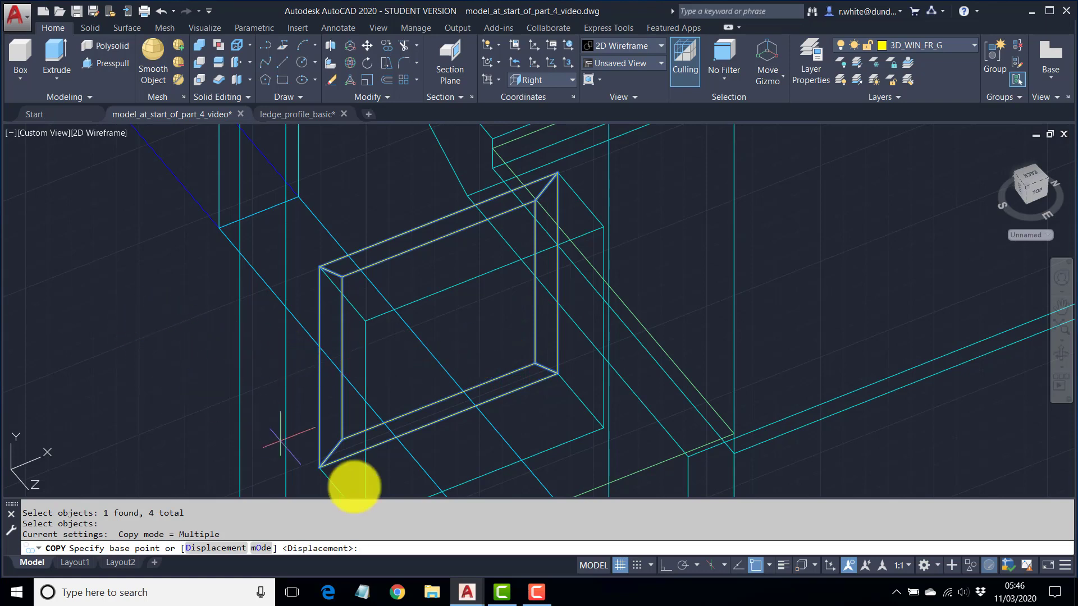
left_click(664, 565)
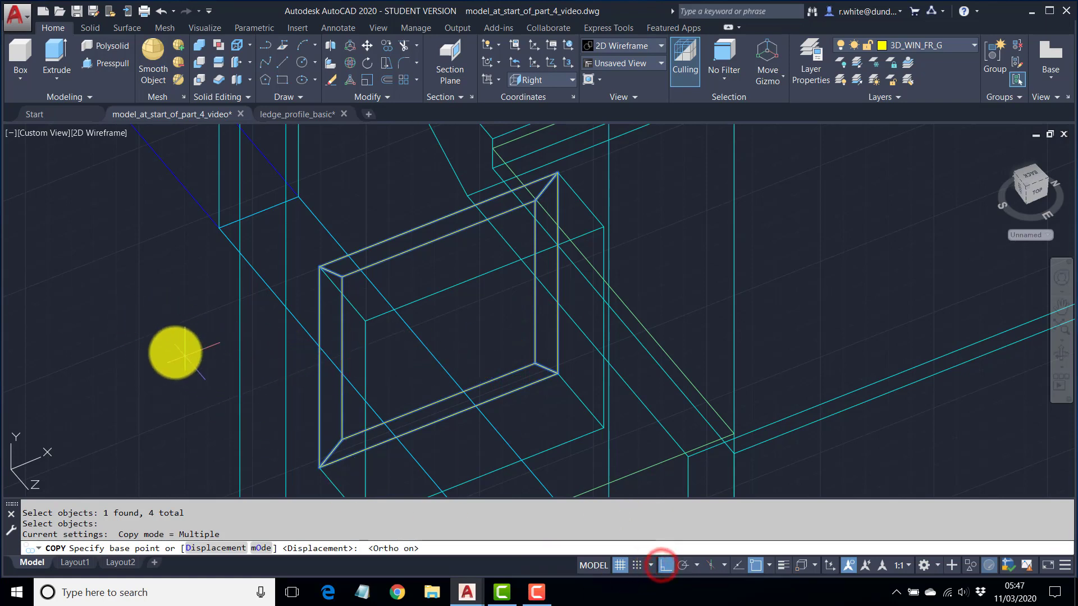
left_click(128, 319)
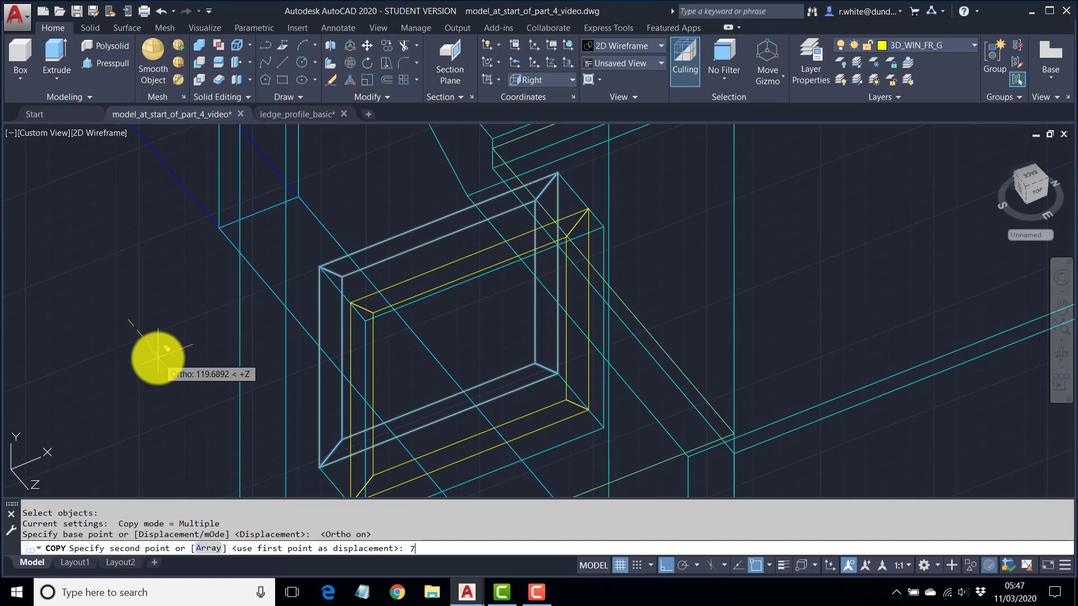
key("Return")
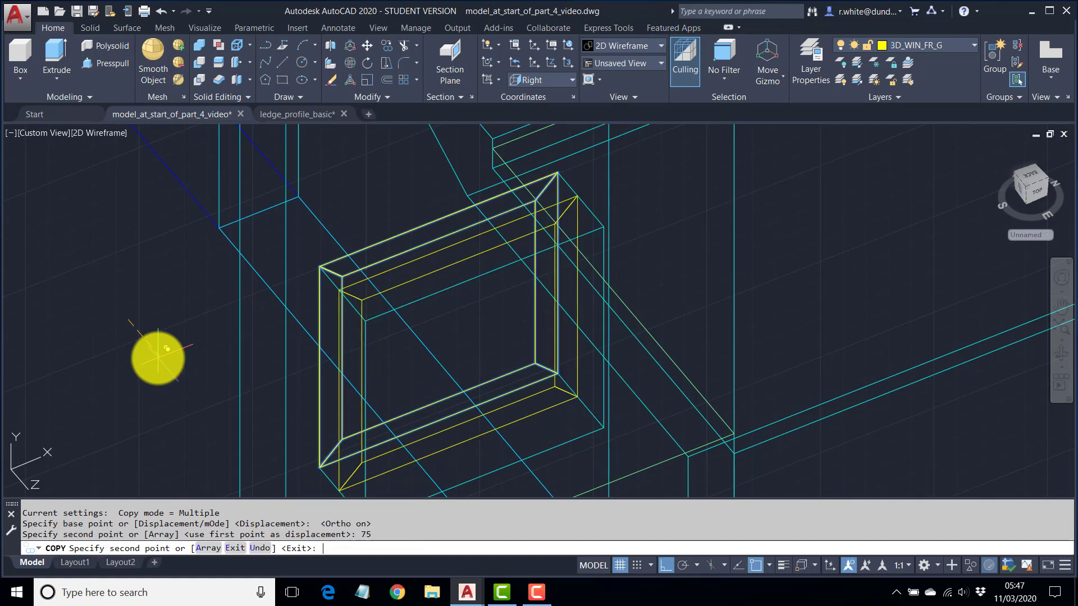
key("Return")
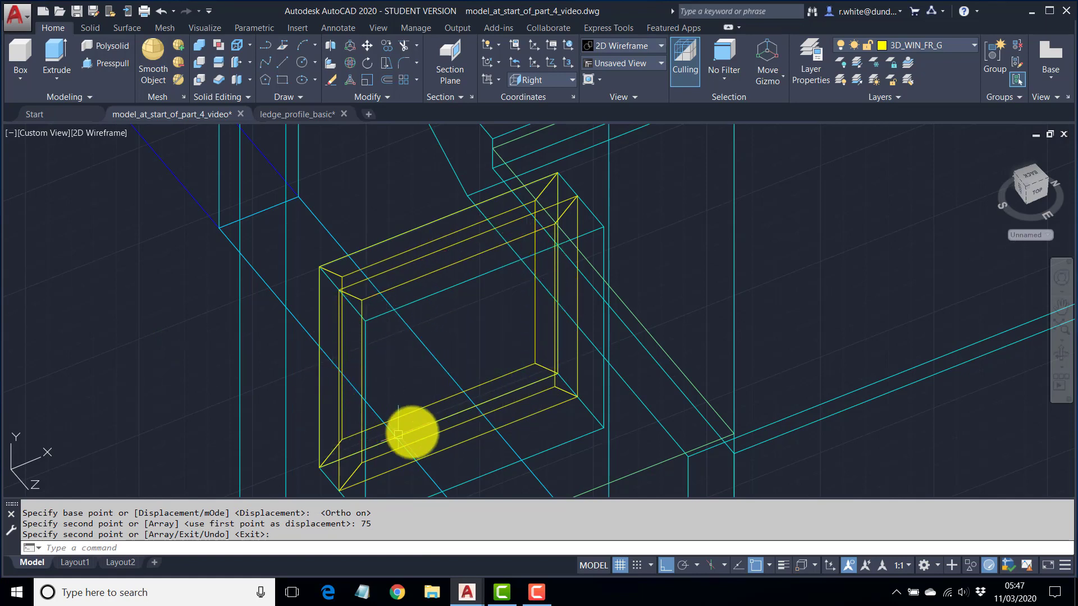
Check the original and copied frame faces in Shaded with edges, and switch back to 2D Wireframe.
left_click(86, 133)
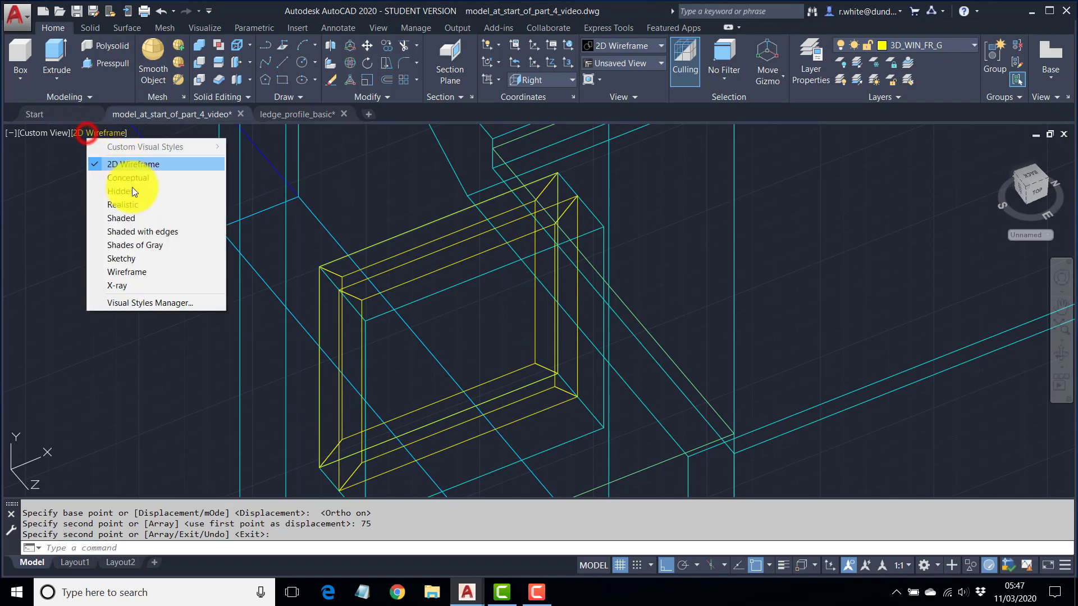
left_click(141, 233)
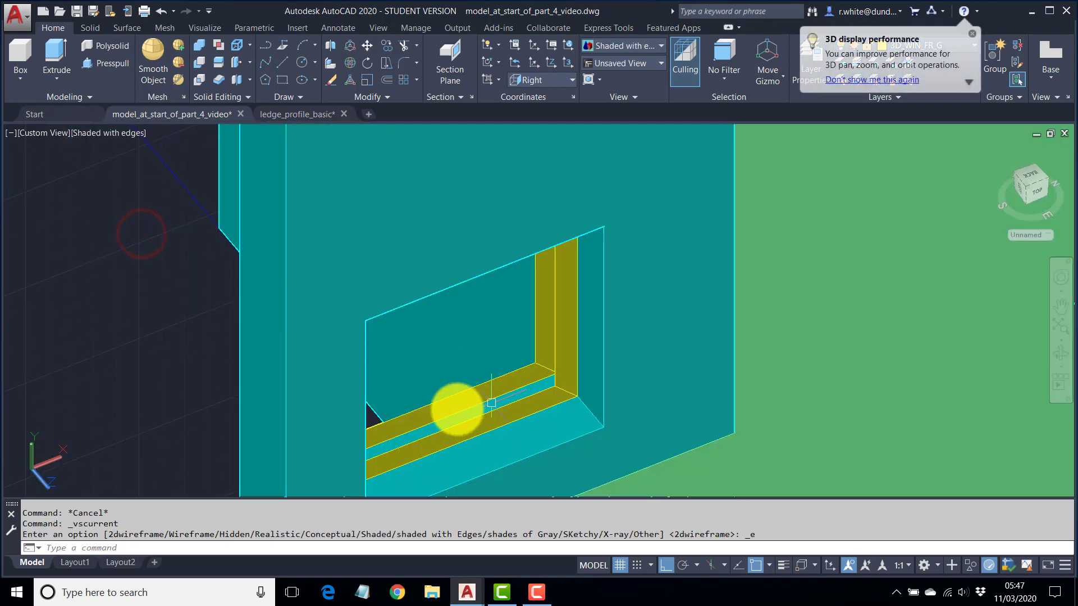
left_click(109, 133)
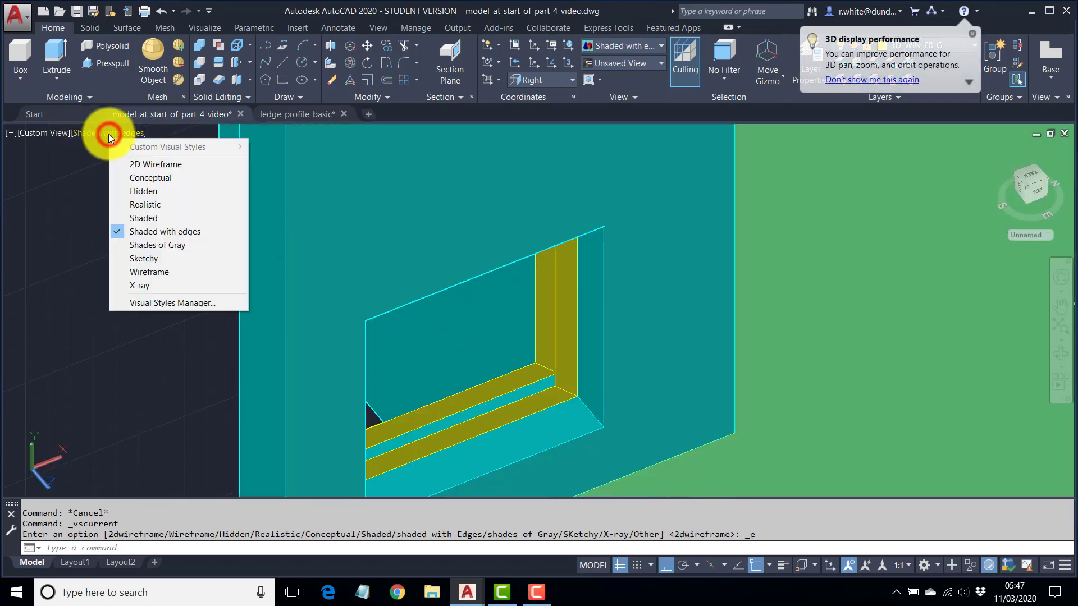
left_click(144, 164)
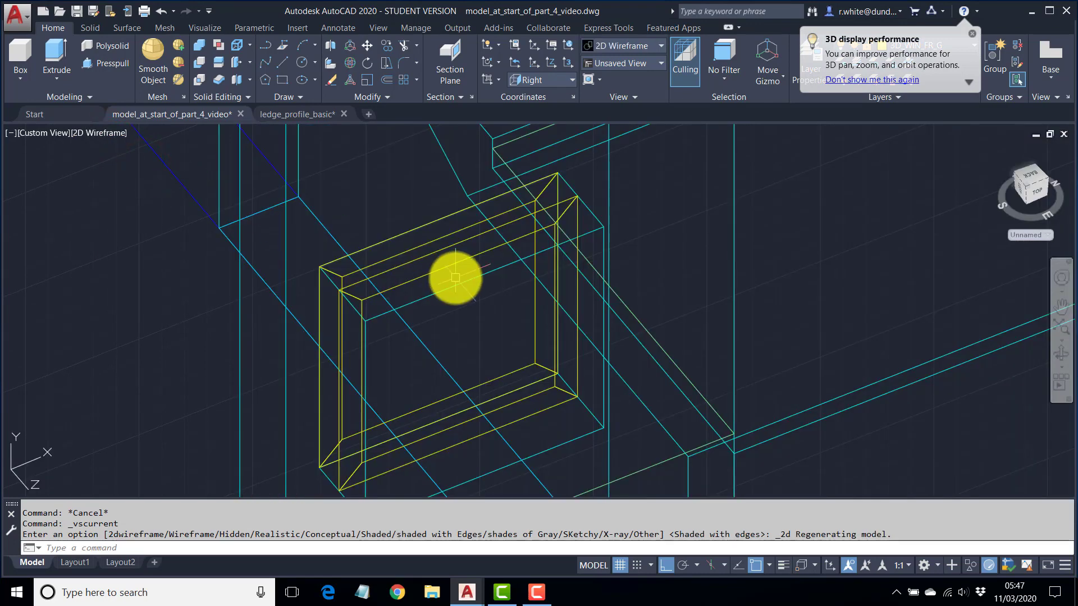
Create a four-sided 3D face bridging the right inner edges of the original and copied frames, with Ortho off.
key("Return")
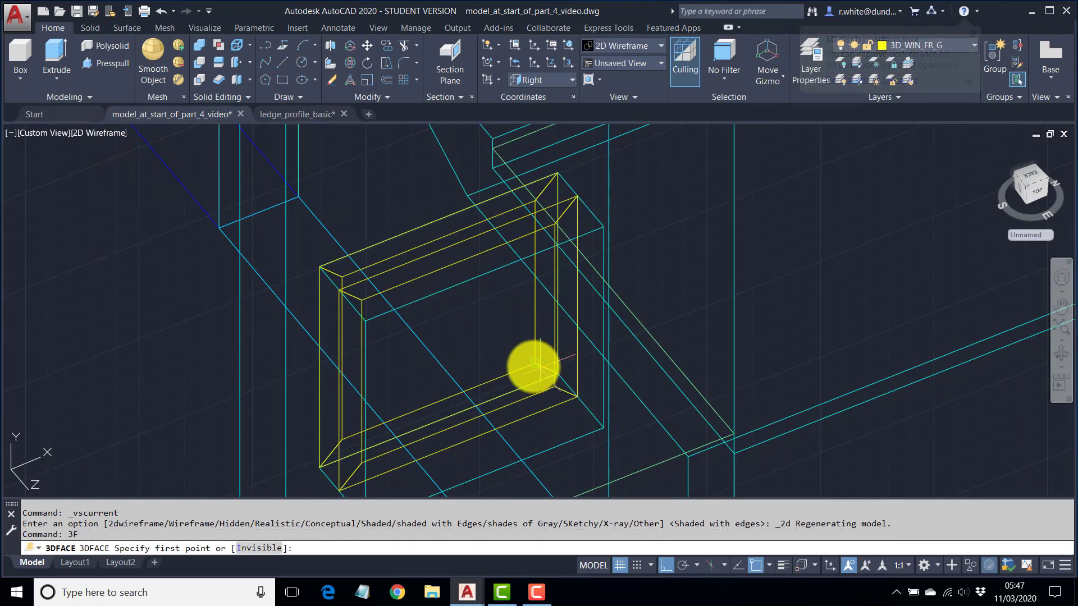
left_click(534, 365)
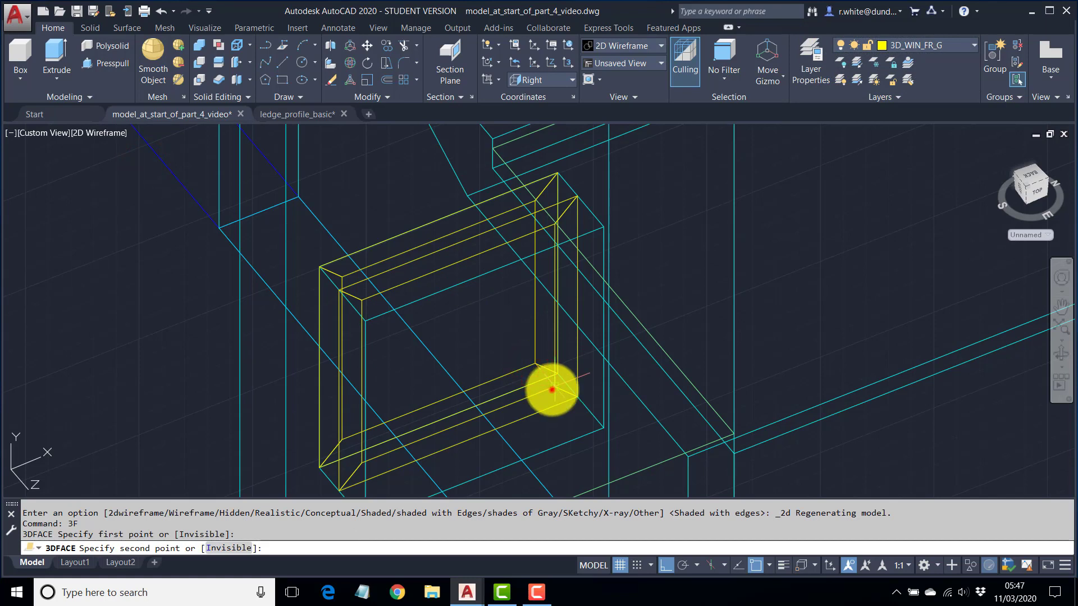
left_click(552, 389)
left_click(666, 563)
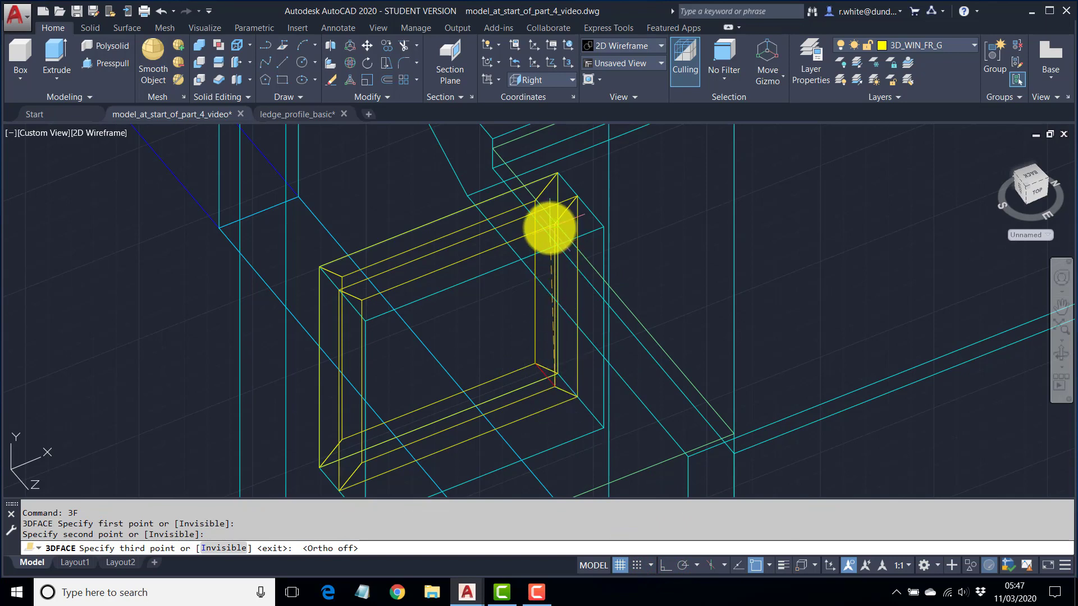
left_click(556, 223)
left_click(534, 201)
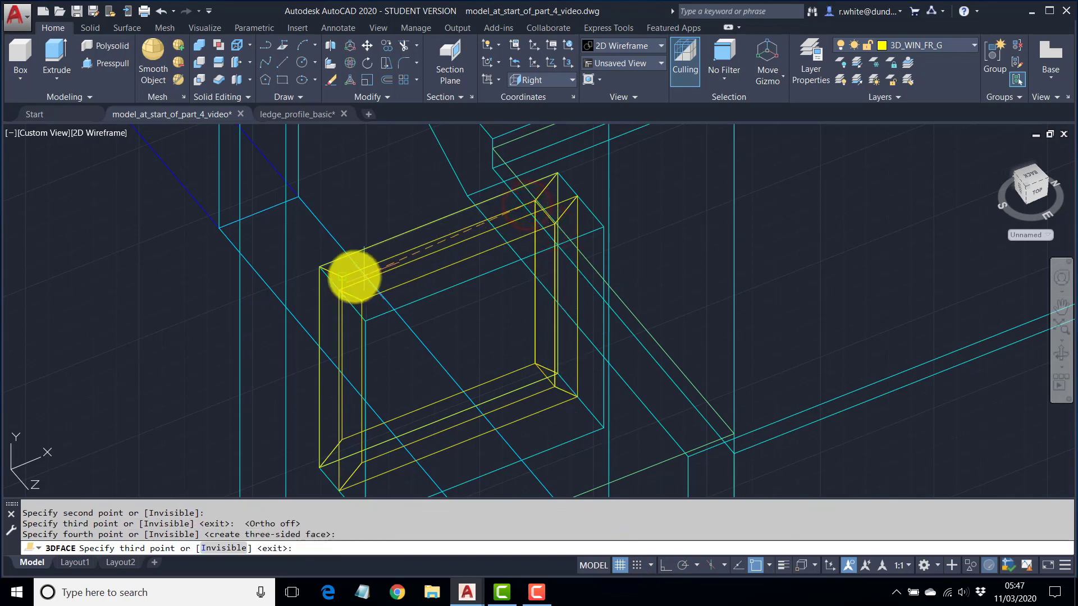
Continue the 3D face across the top, left and bottom inner edges to join the original and copied frames.
left_click(340, 278)
left_click(359, 299)
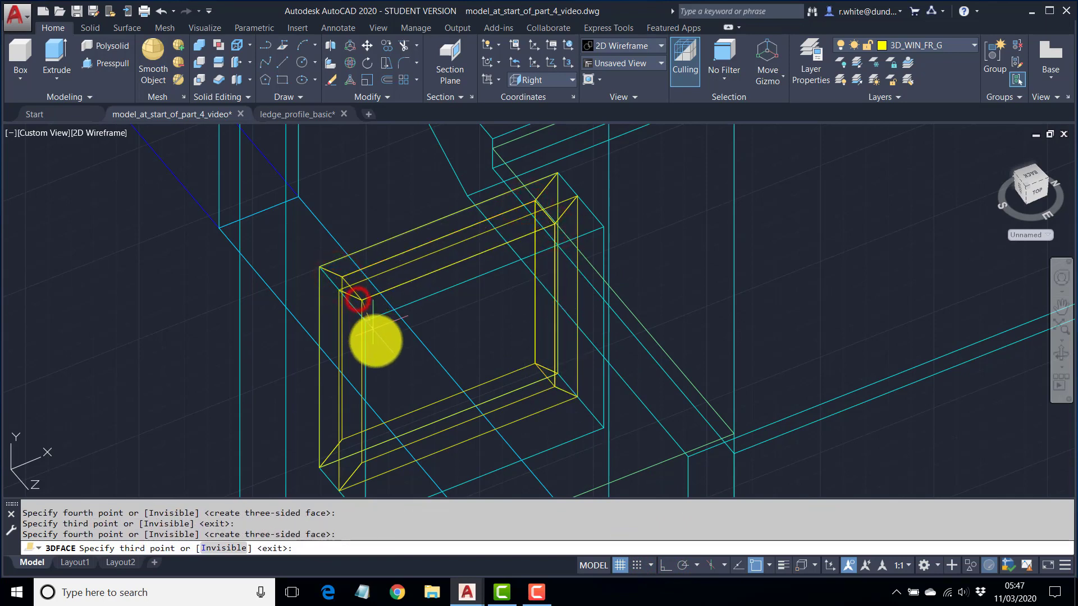
left_click(362, 460)
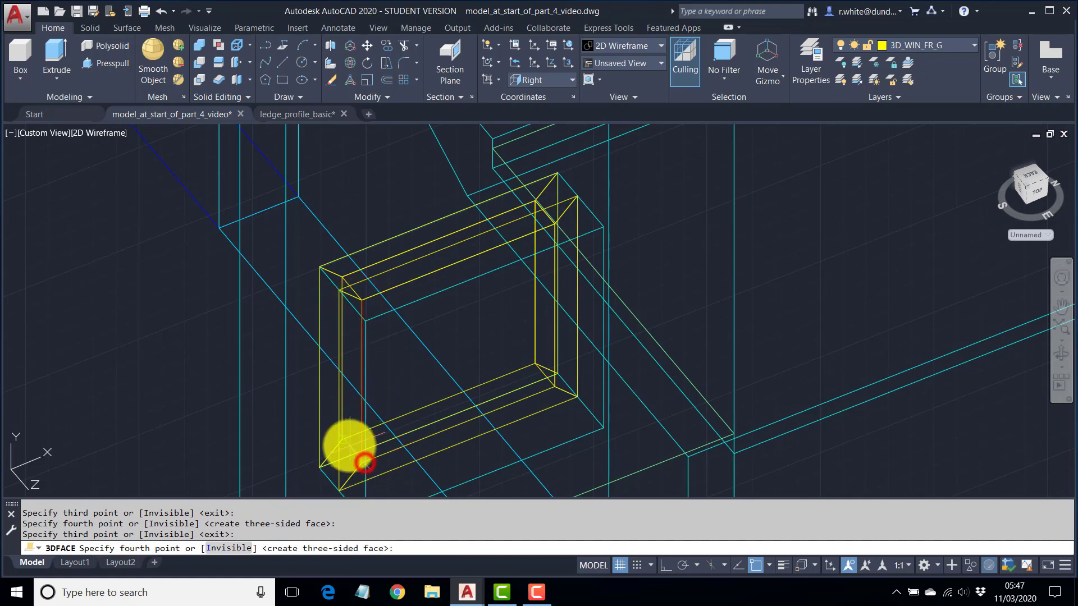
left_click(342, 441)
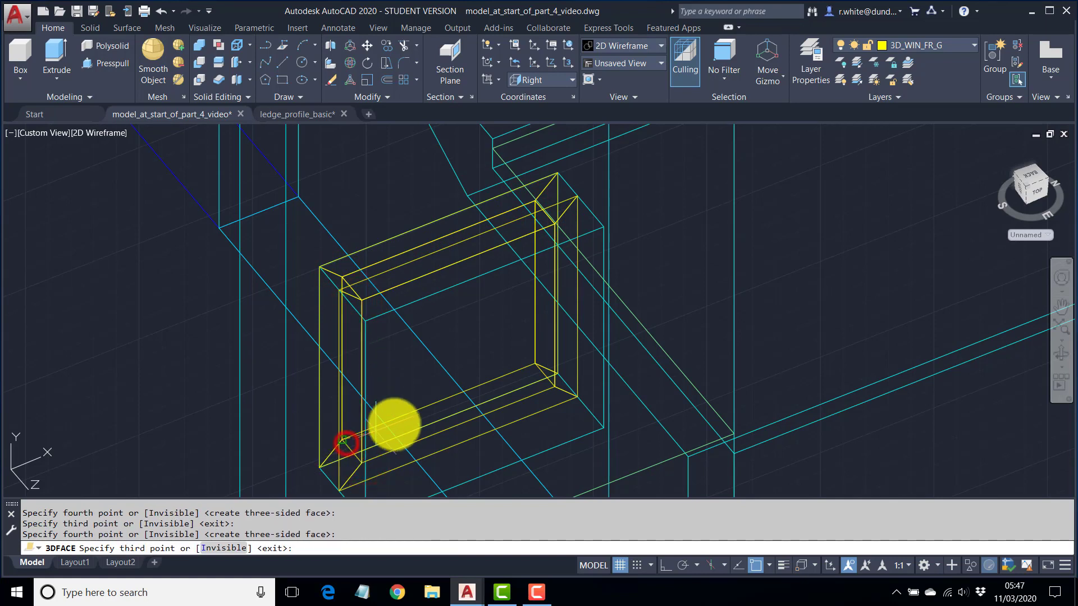
left_click(533, 365)
left_click(555, 388)
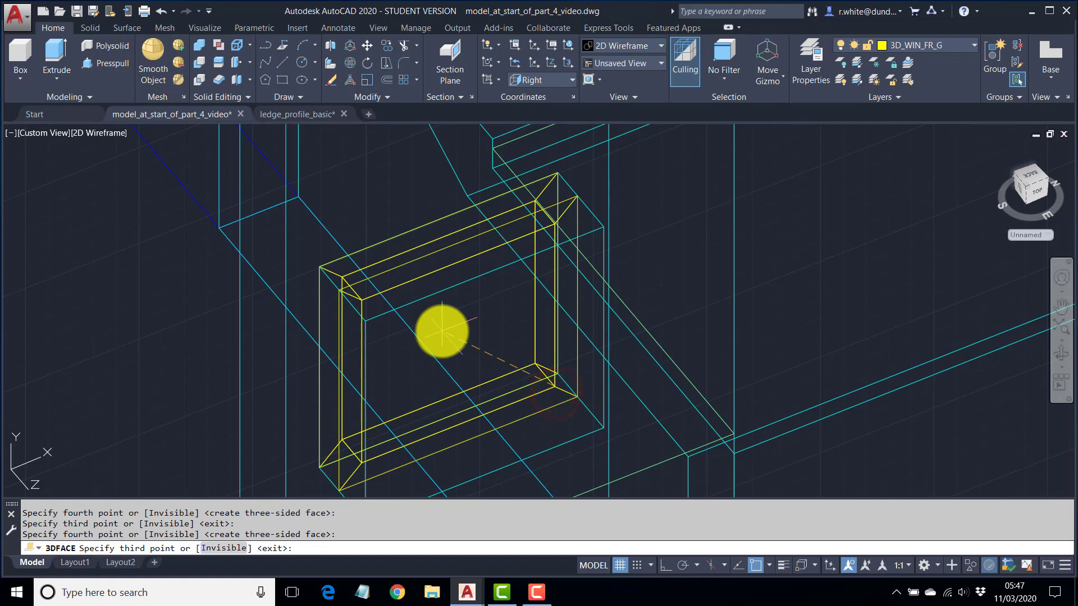
key("Return")
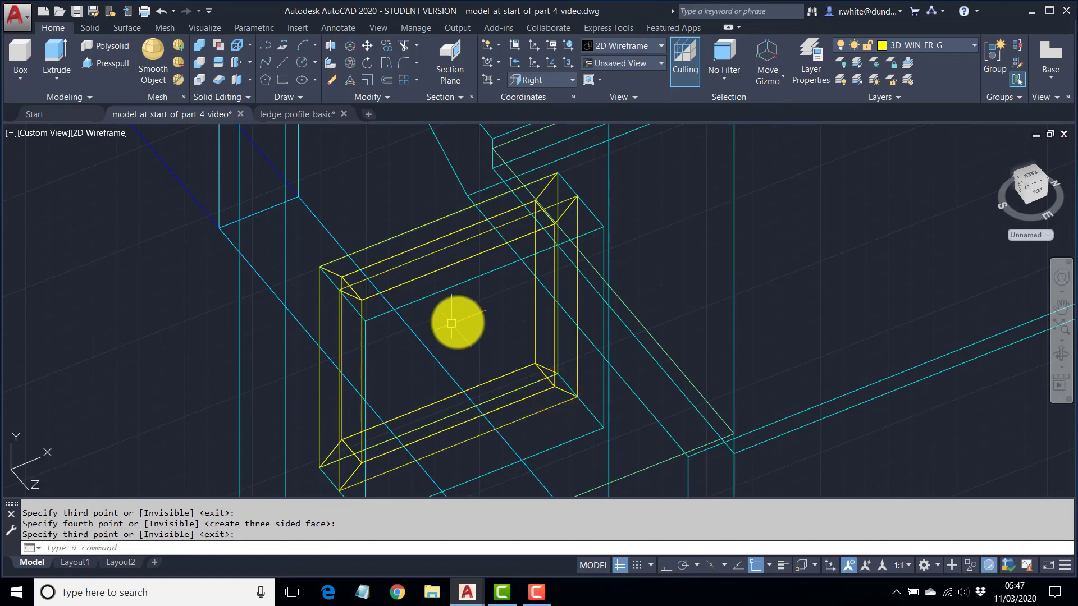
Inspect the joined window frame in the Shaded with edges visual style and return to 2D Wireframe.
left_click(101, 133)
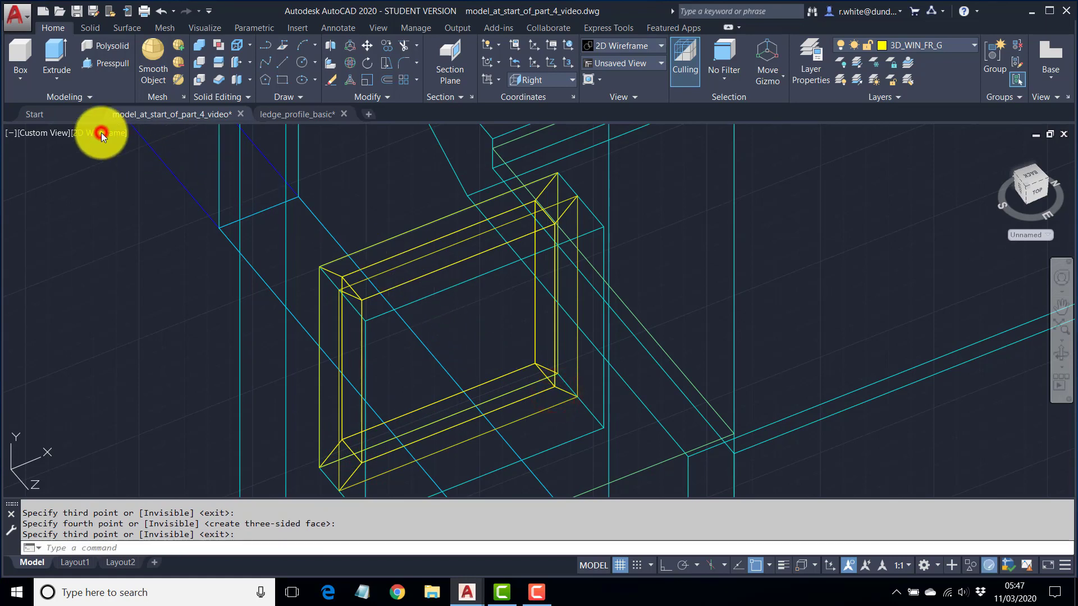
left_click(157, 229)
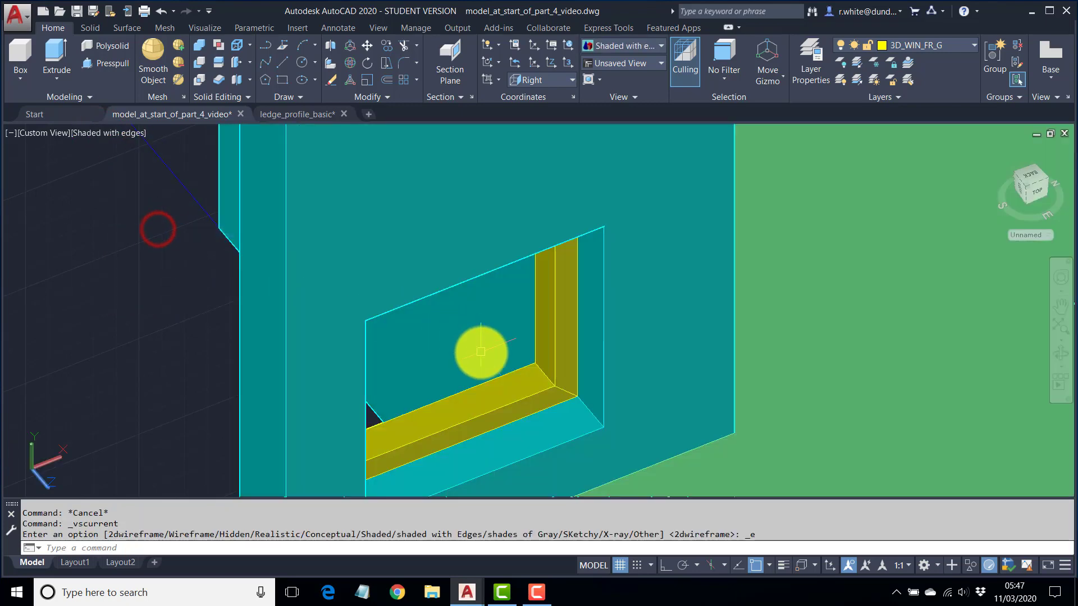
mouse_move(481, 352)
middle_mouse_down("shift")
mouse_move(385, 264)
mouse_move(491, 344)
middle_mouse_up("shift")
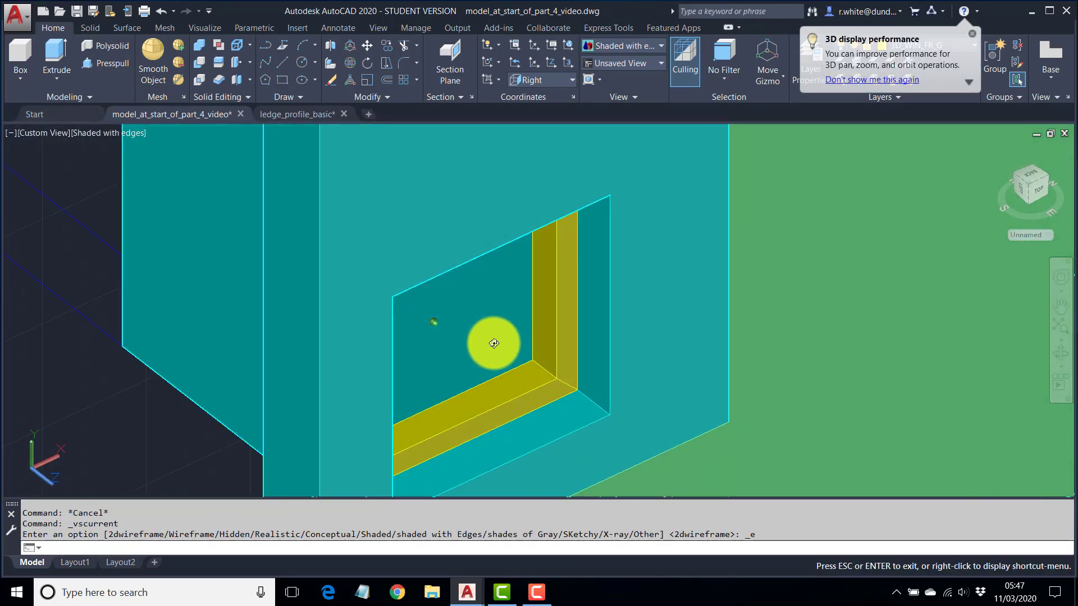
left_click(110, 134)
left_click(153, 164)
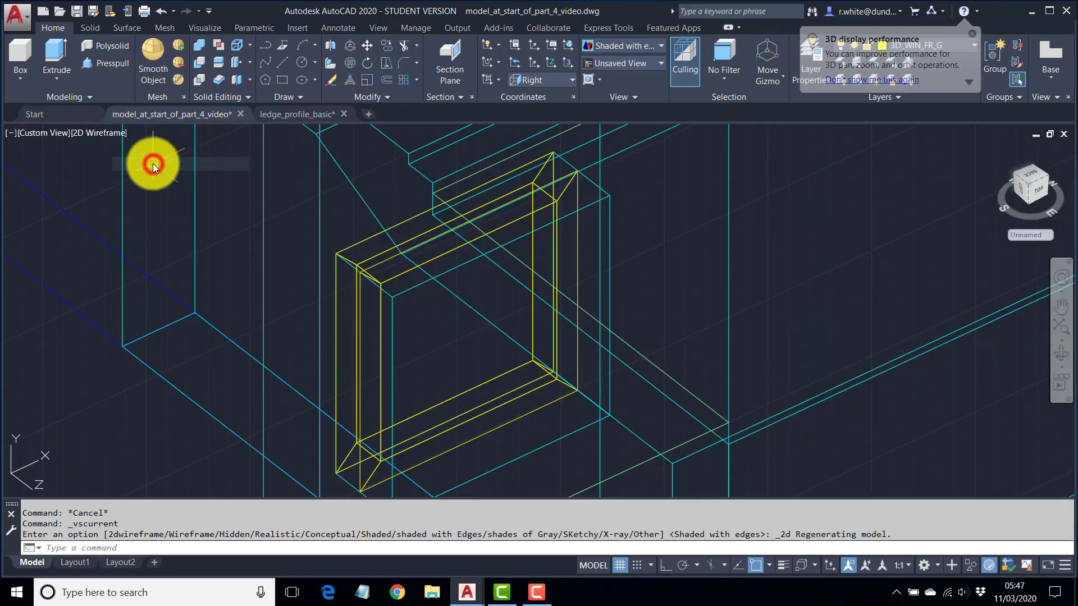
middle_click_drag(483, 277, 487, 314, "shift")
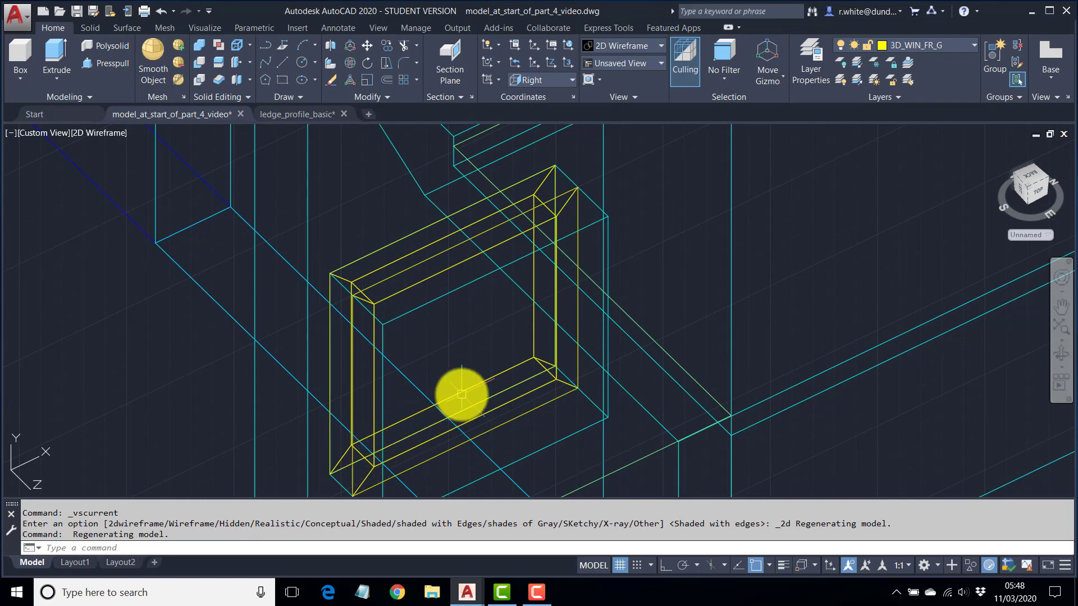
Create a layer named 3D_WIN_GLASS_G with colour 141 and make it the current layer.
left_click(817, 58)
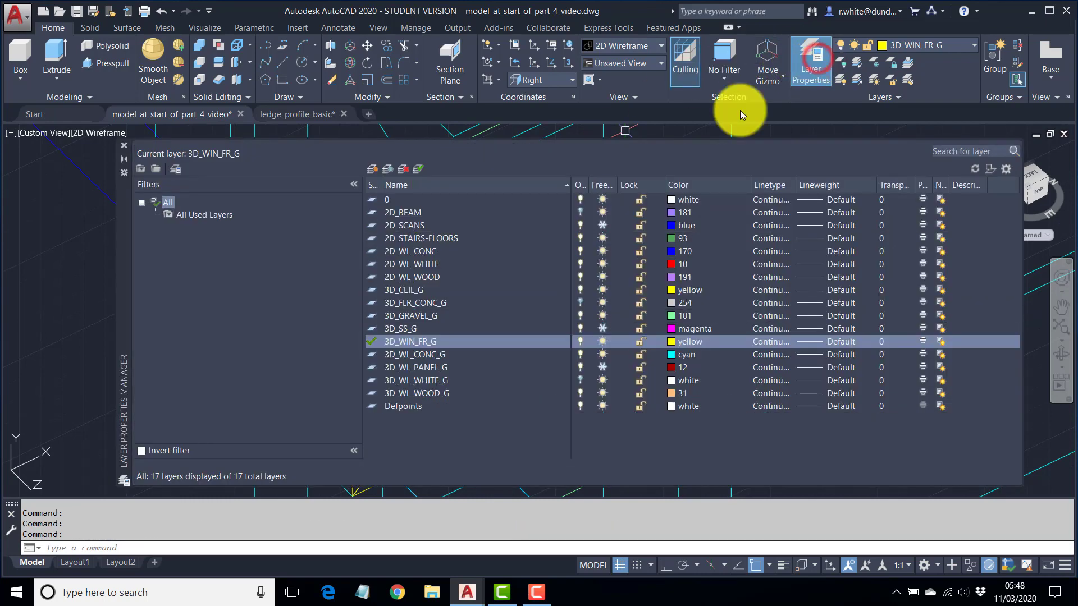
left_click(372, 168)
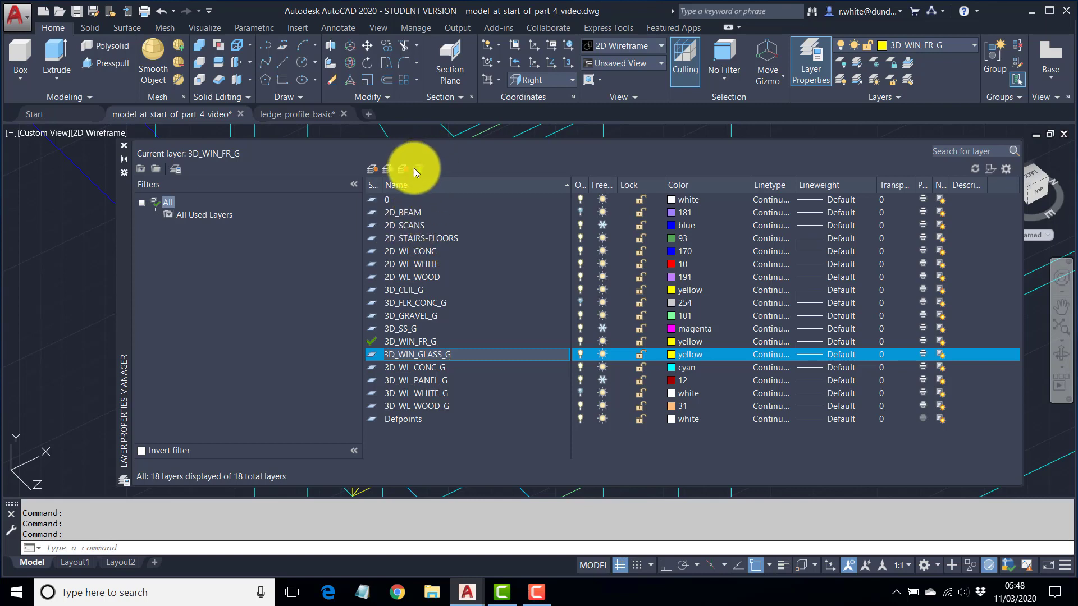
left_click(671, 356)
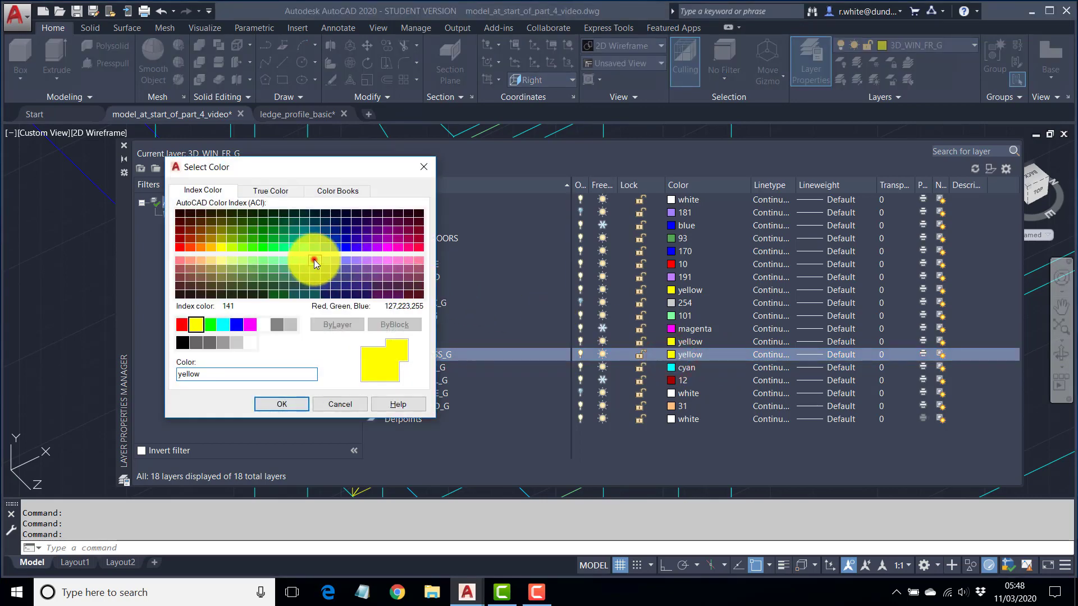
left_click(314, 261)
left_click(266, 410)
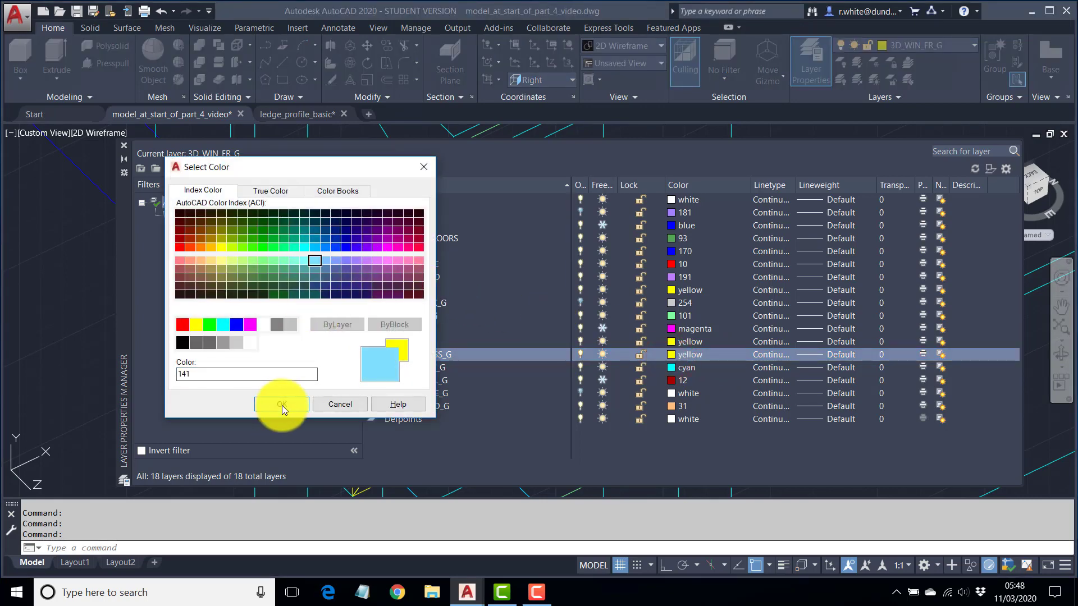
left_click(282, 405)
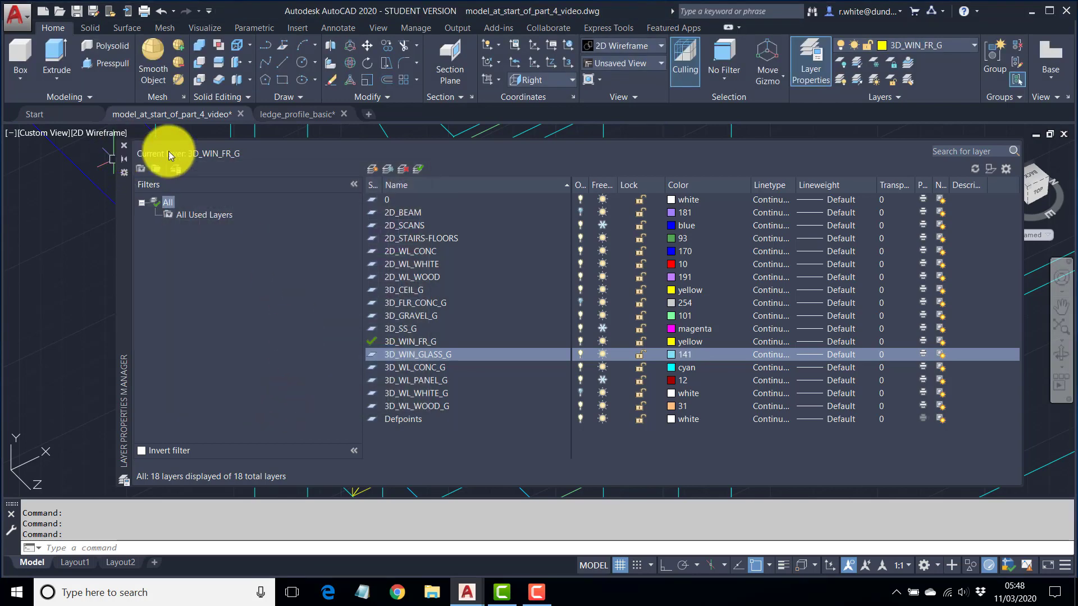
left_click(420, 169)
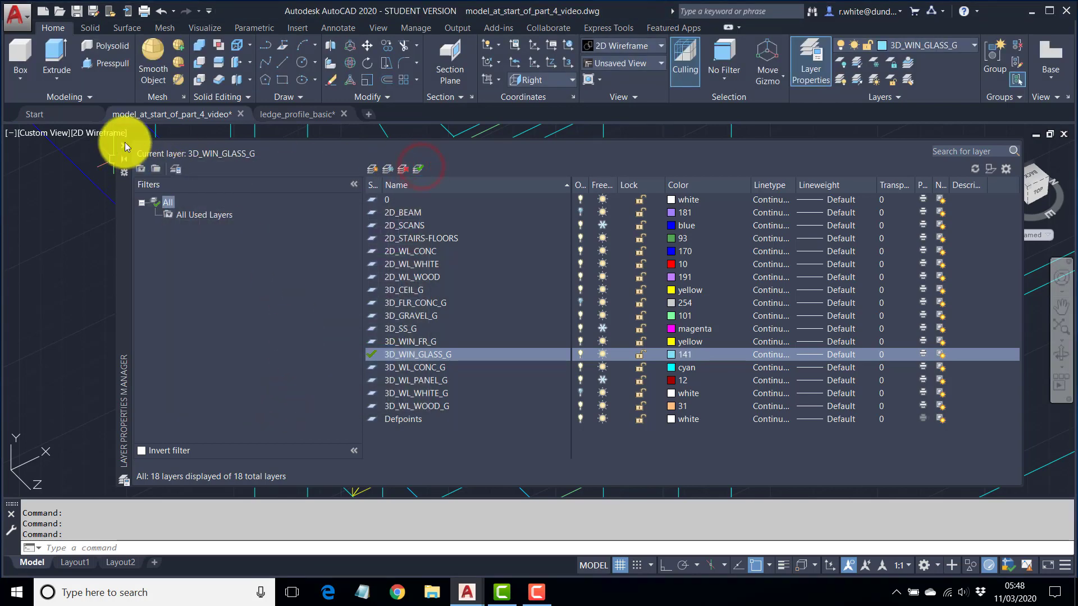
left_click(124, 156)
With Midpoint snap enabled, create a four-sided 3D face for the glass through the midpoints of the frame's four inner corner depth edges.
scroll(336, 314, "up", 4)
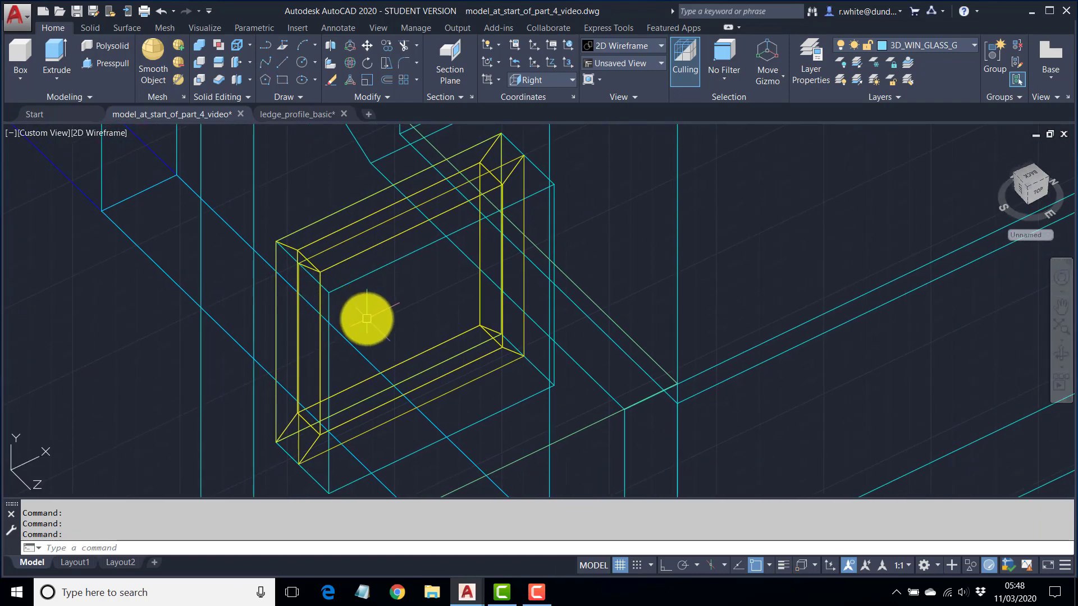
type("3F")
key("Return")
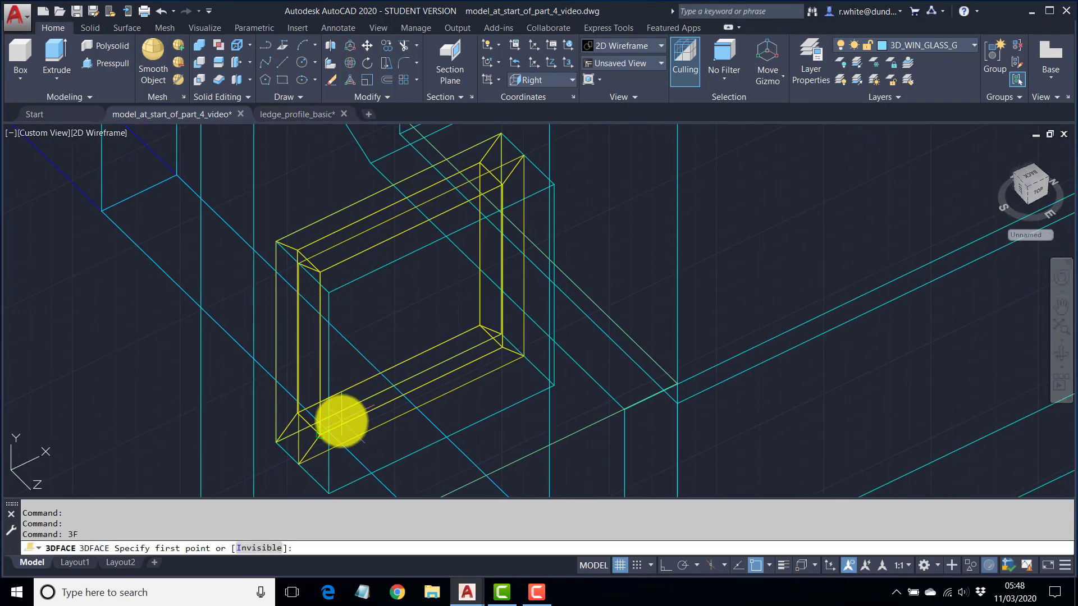
scroll(311, 425, "up", 3)
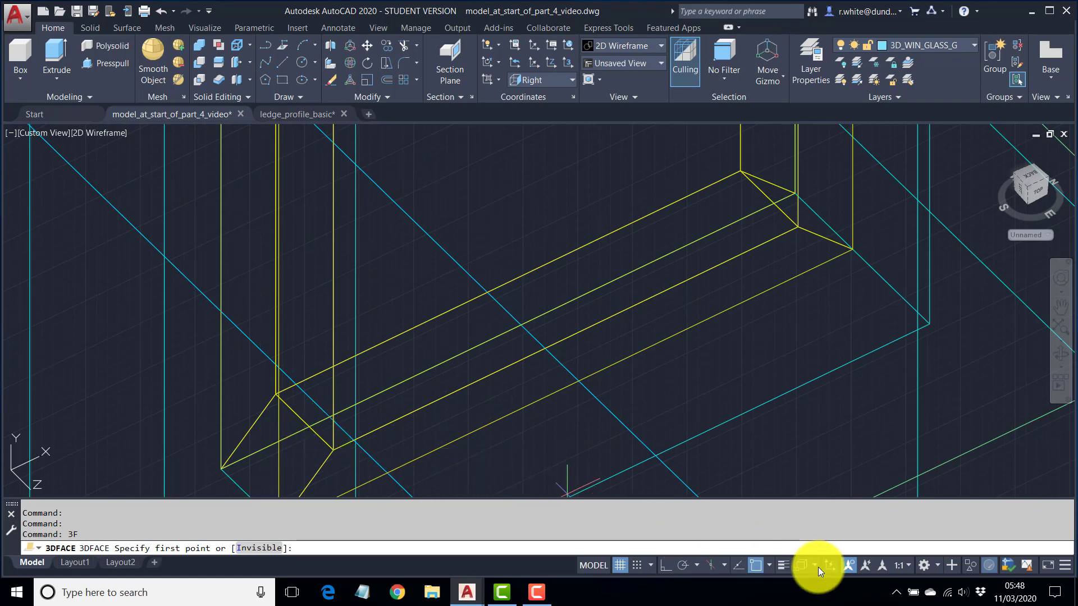
left_click(769, 565)
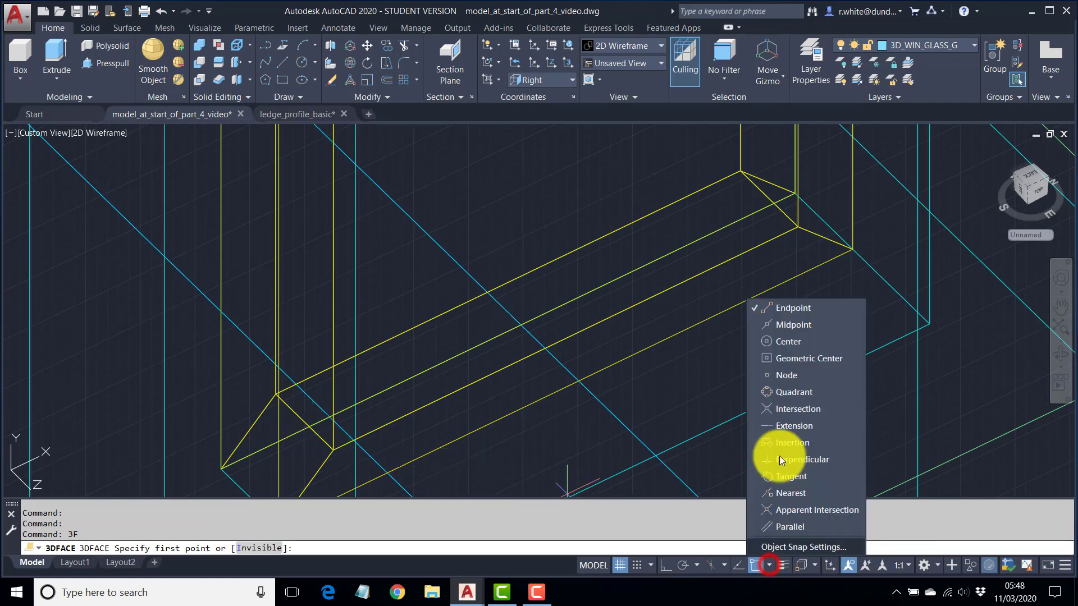
left_click(792, 322)
left_click(313, 418)
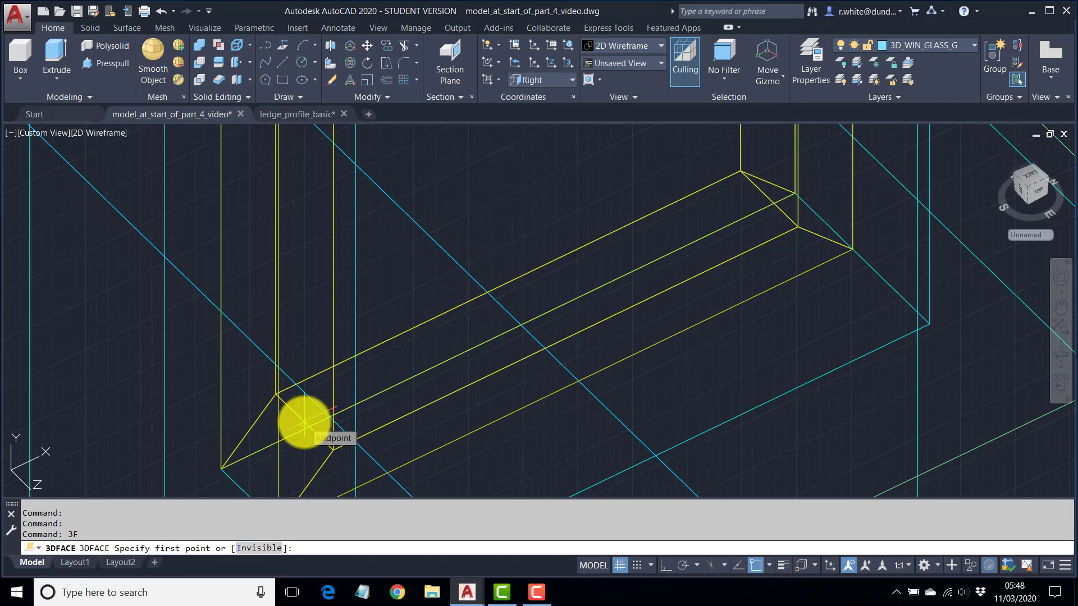
left_click(304, 422)
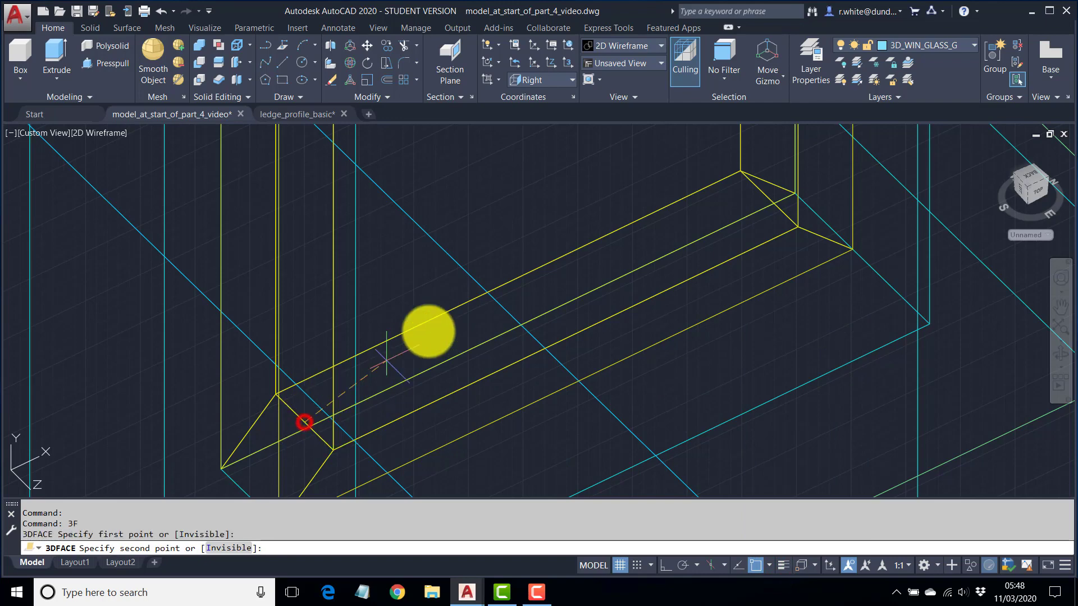
left_click(768, 199)
scroll(766, 199, "down", 4)
middle_click_drag(766, 199, 714, 371)
scroll(721, 207, "up", 4)
left_click(709, 203)
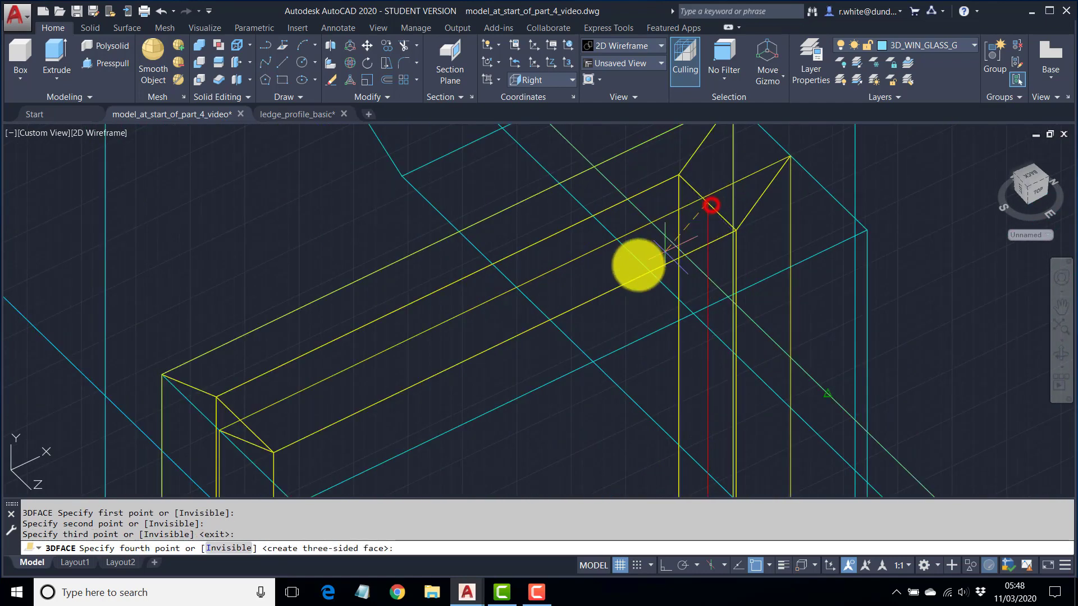
left_click(250, 425)
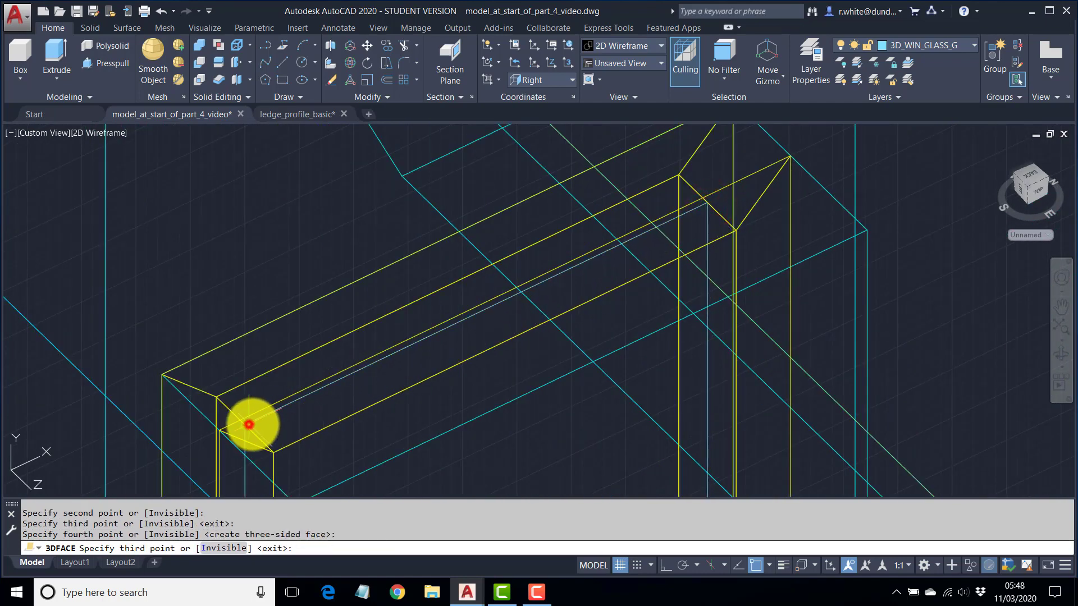
scroll(414, 376, "down", 4)
middle_click_drag(413, 376, 406, 286)
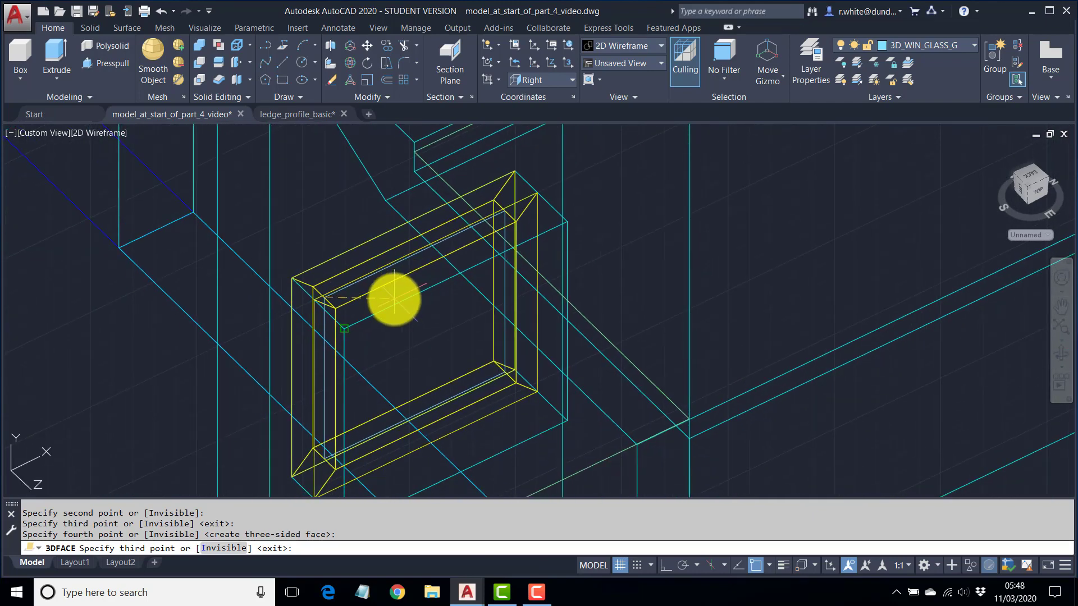
key("Return")
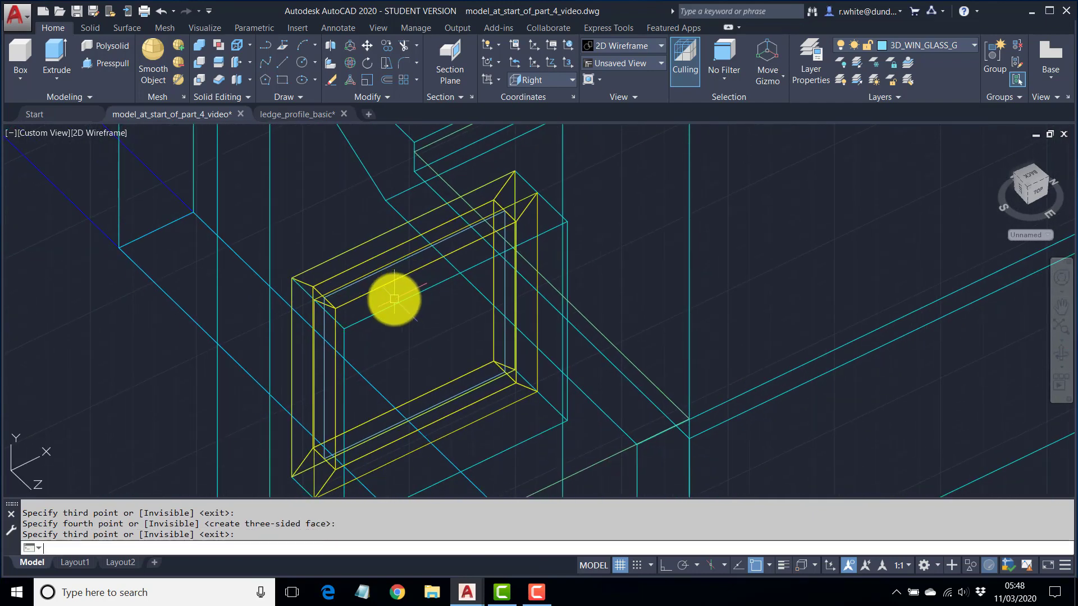
Check the glass pane inside the frame in Shaded with edges, and switch back to 2D Wireframe.
left_click(102, 136)
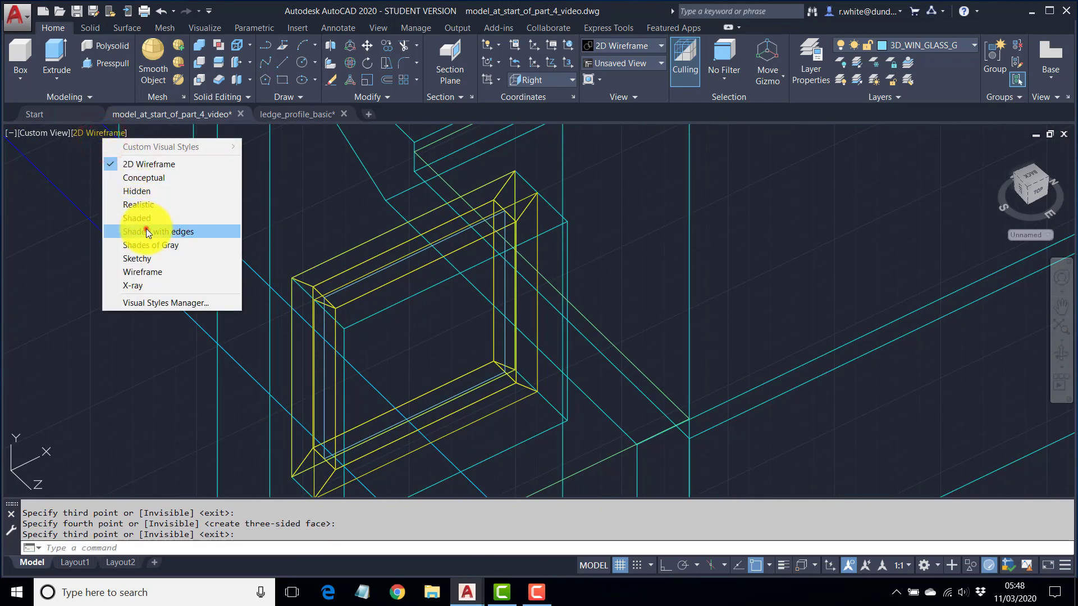
left_click(146, 231)
mouse_move(481, 357)
middle_mouse_down("shift")
mouse_move(448, 361)
mouse_move(727, 337)
mouse_move(717, 356)
mouse_move(486, 356)
mouse_move(498, 284)
middle_mouse_up("shift")
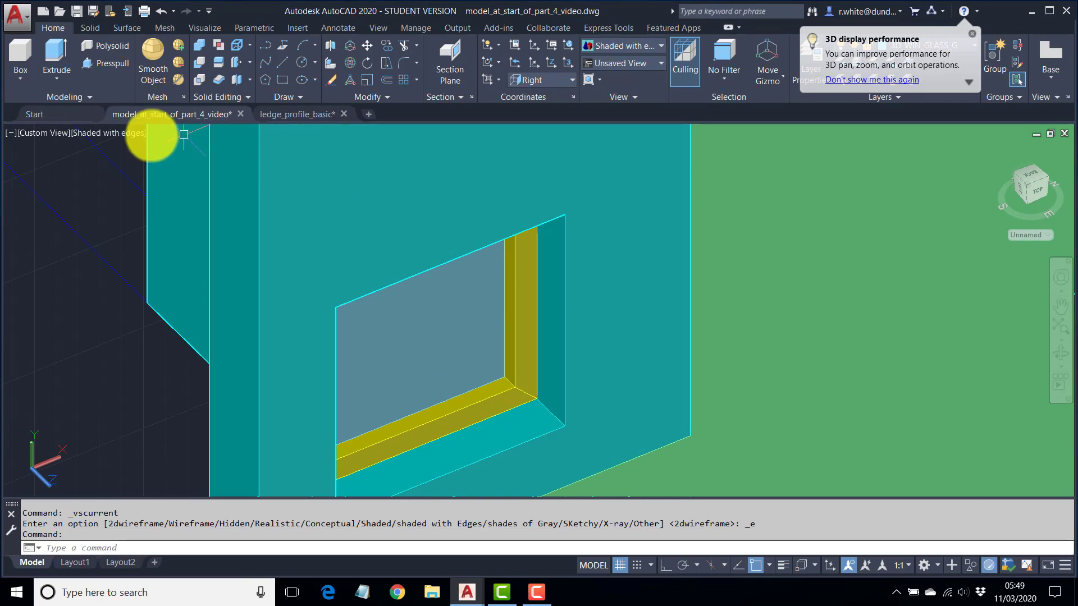
left_click(115, 133)
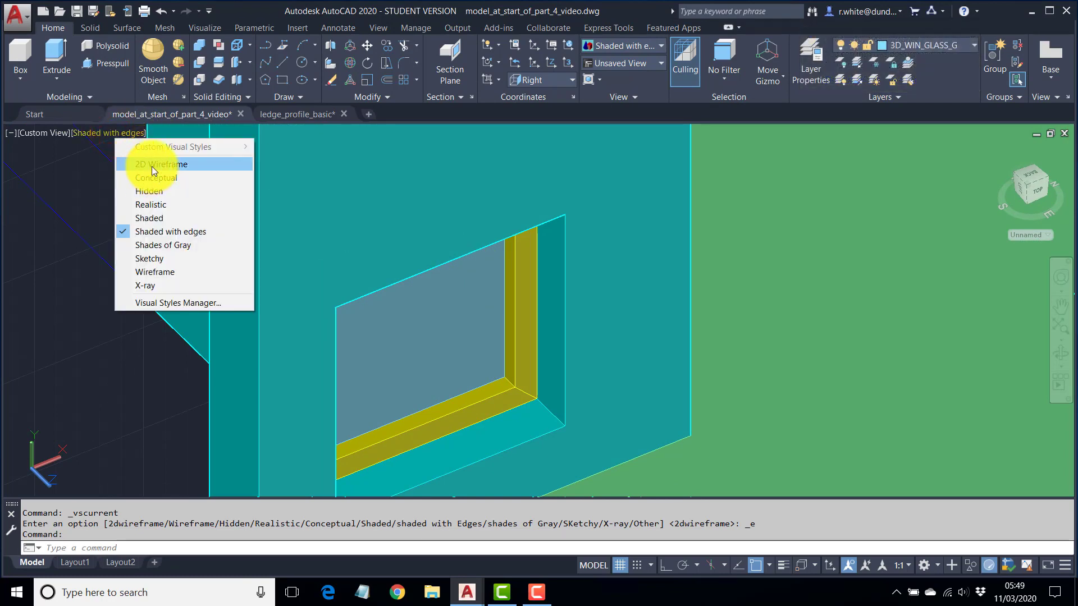
left_click(152, 166)
Turn on the 2D_BEAM layer.
middle_click_drag(385, 252, 460, 267, "shift")
scroll(397, 284, "down", 4)
scroll(460, 267, "down", 2)
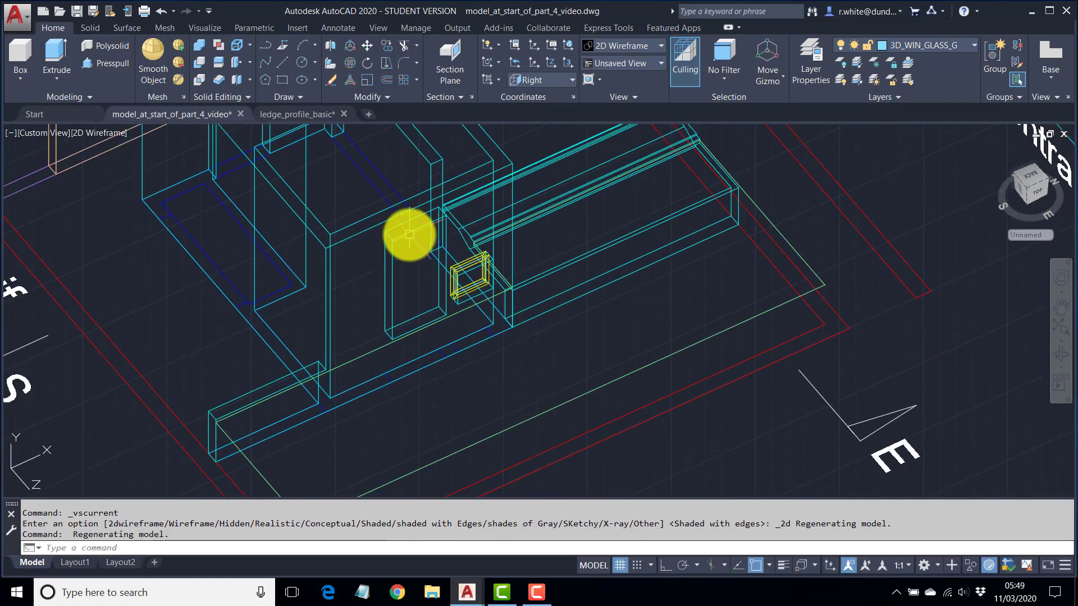
middle_click_drag(409, 234, 368, 269)
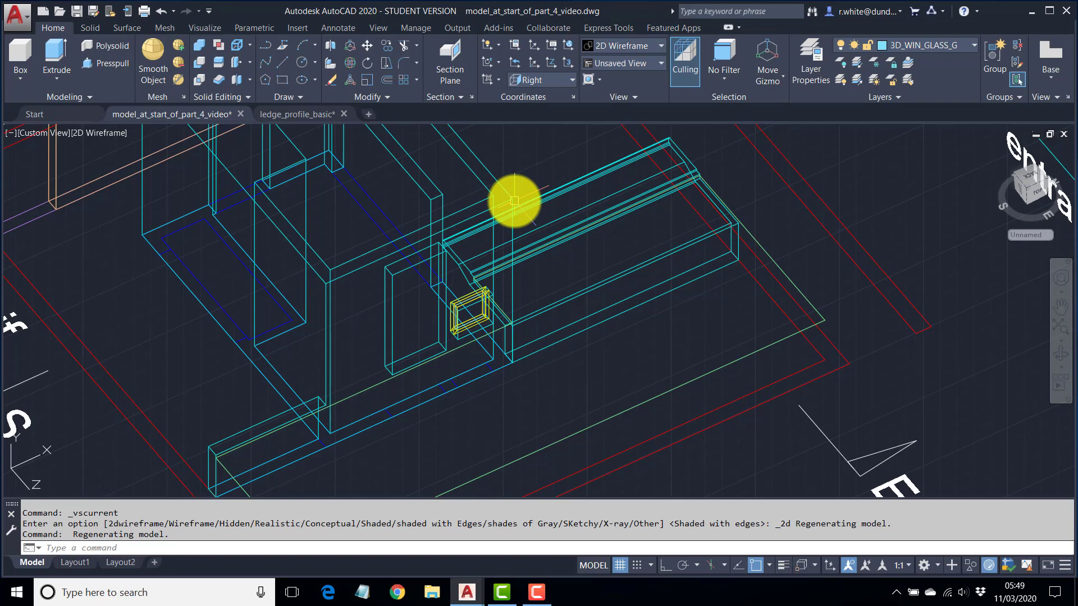
left_click(975, 47)
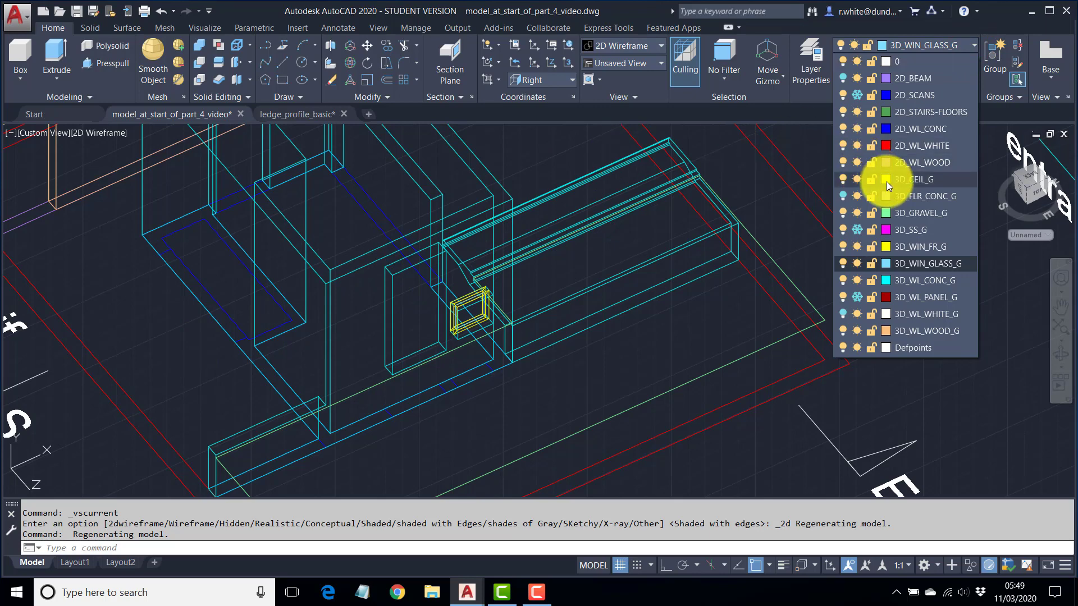
left_click(843, 77)
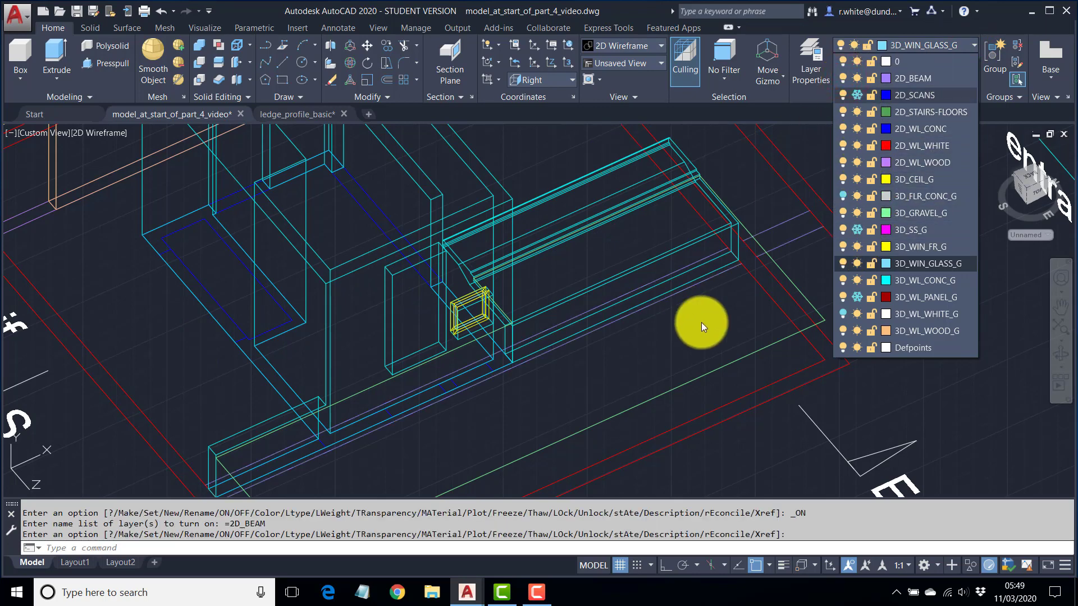
Create a layer named 3D_BEAM_G with colour 201 and make it the current layer.
left_click(809, 60)
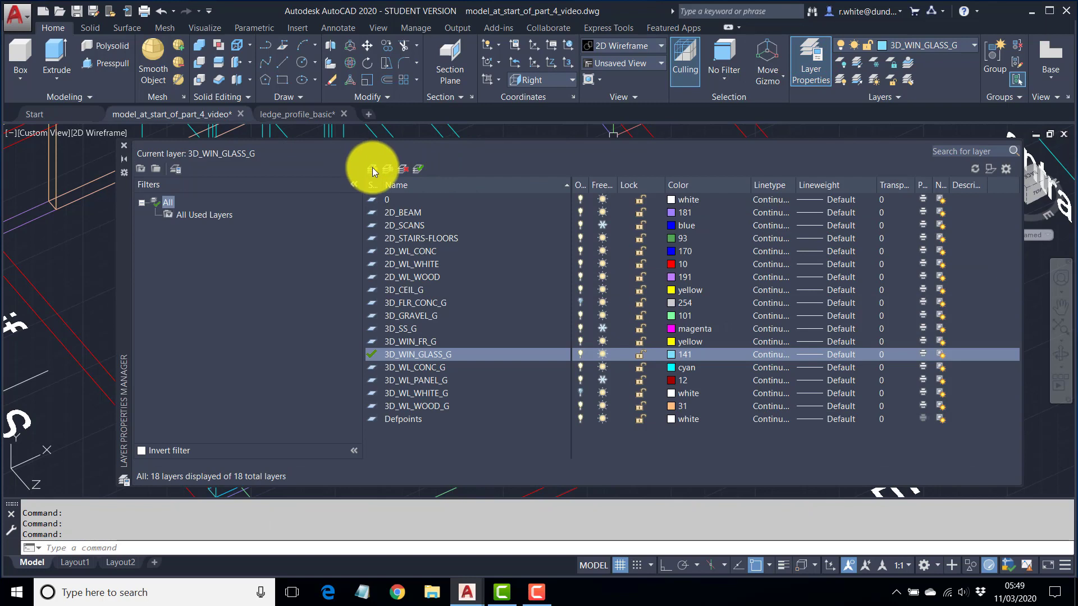
left_click(372, 168)
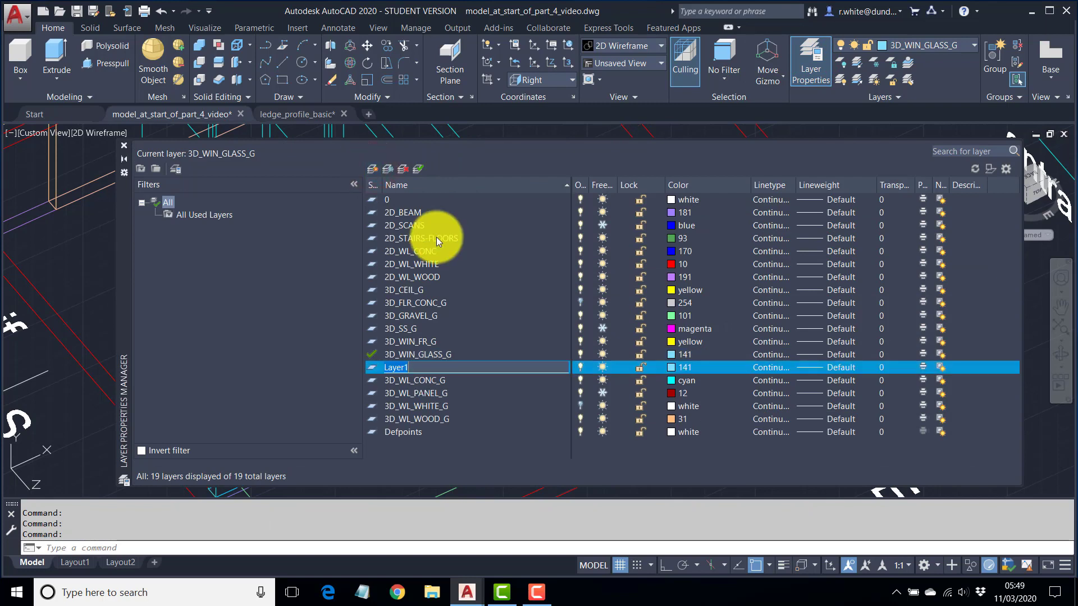
type("3D_BEAM_G")
left_click(670, 367)
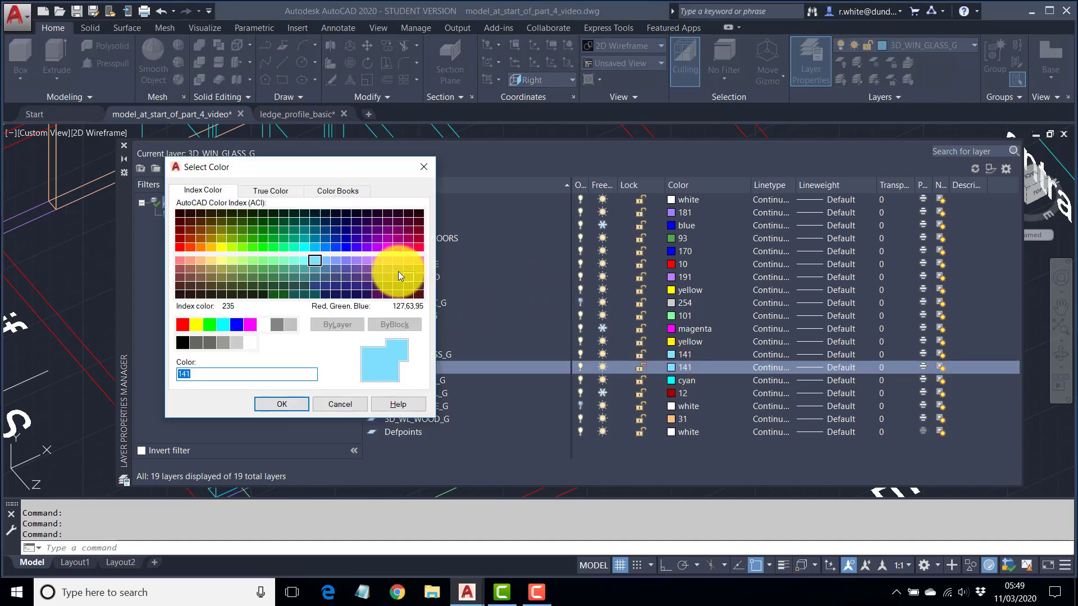
left_click(375, 260)
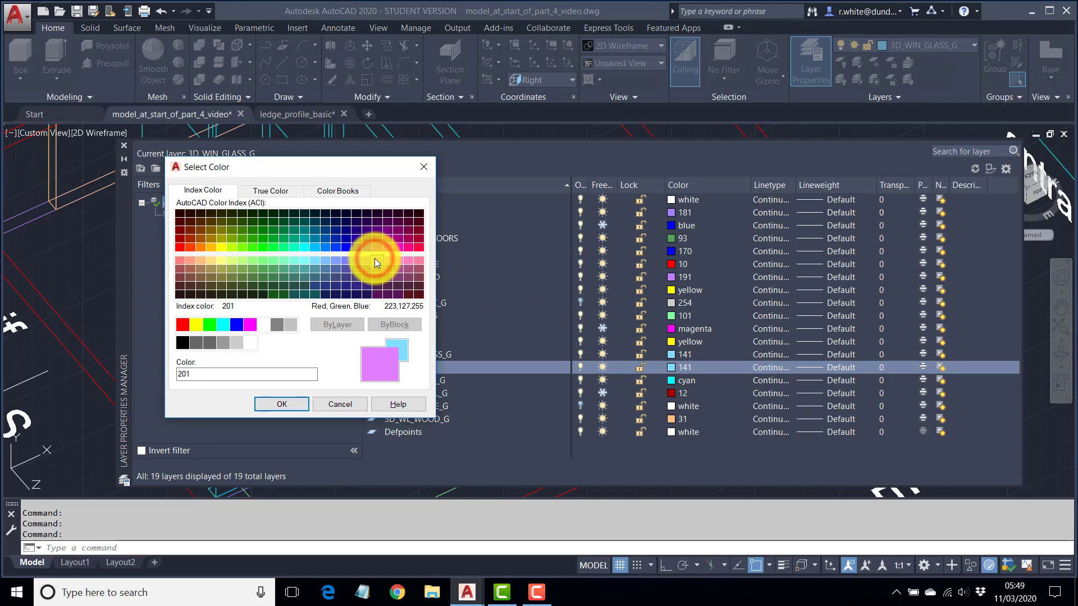
left_click(284, 404)
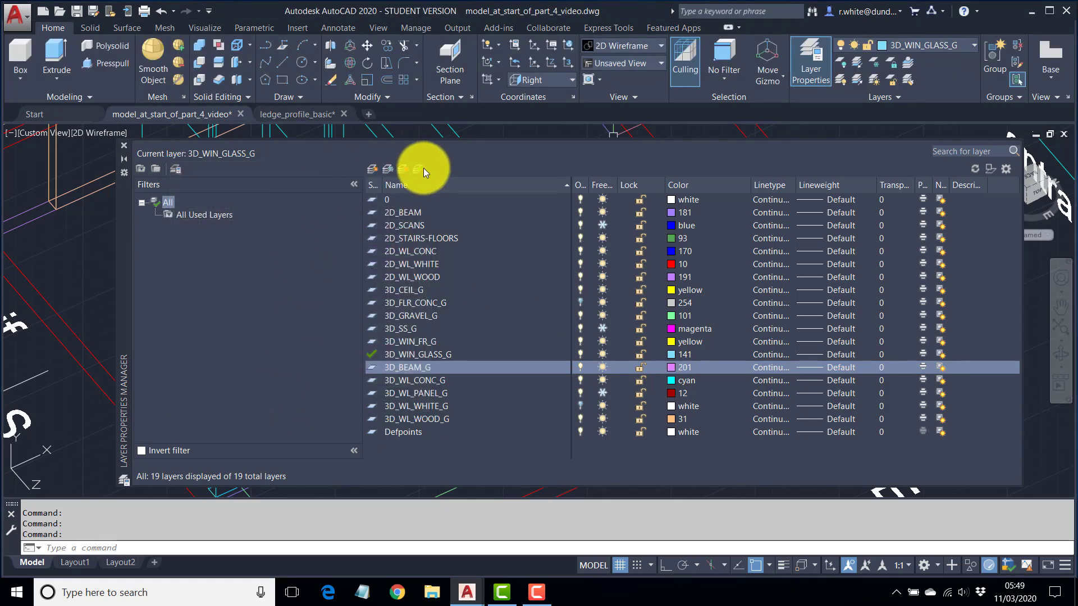
left_click(419, 169)
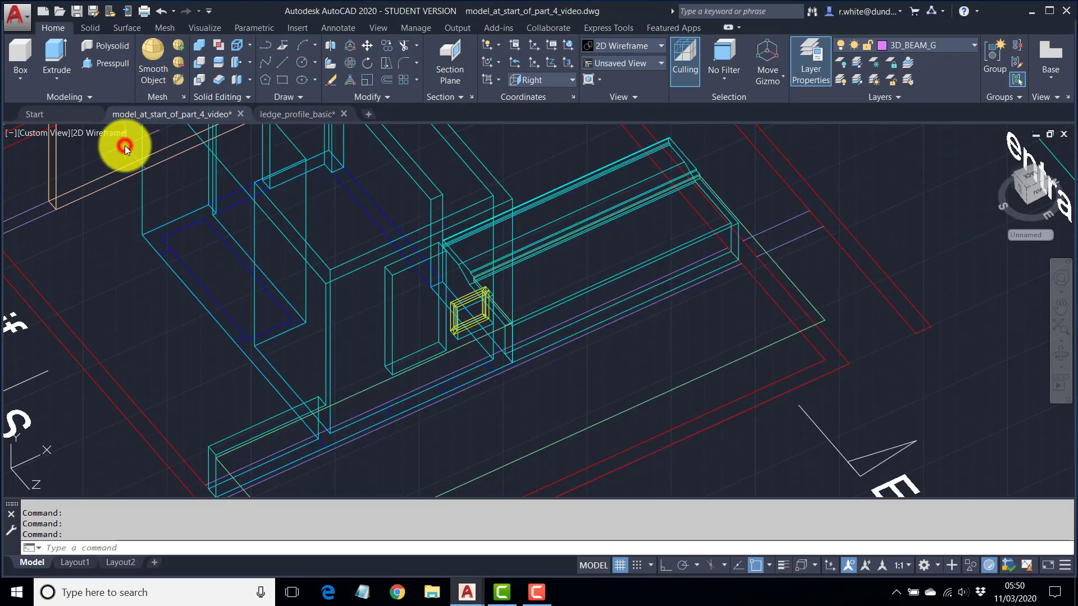
left_click(124, 145)
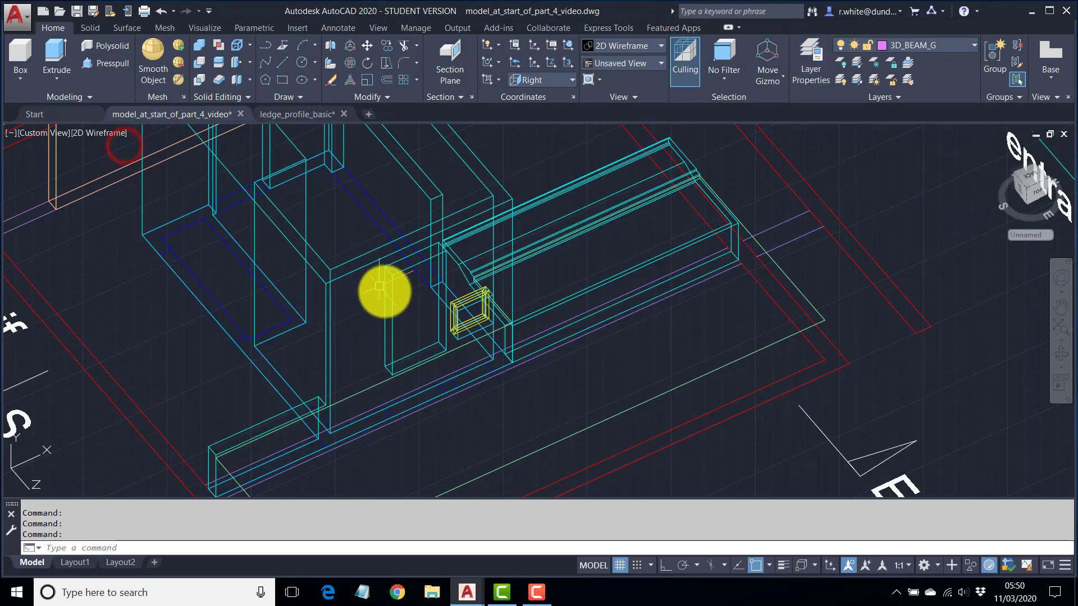
Set the UCS to World and draw a rectangle over the long 2D beam outline along the east wall, between its opposite corners.
middle_click_drag(456, 324, 457, 317)
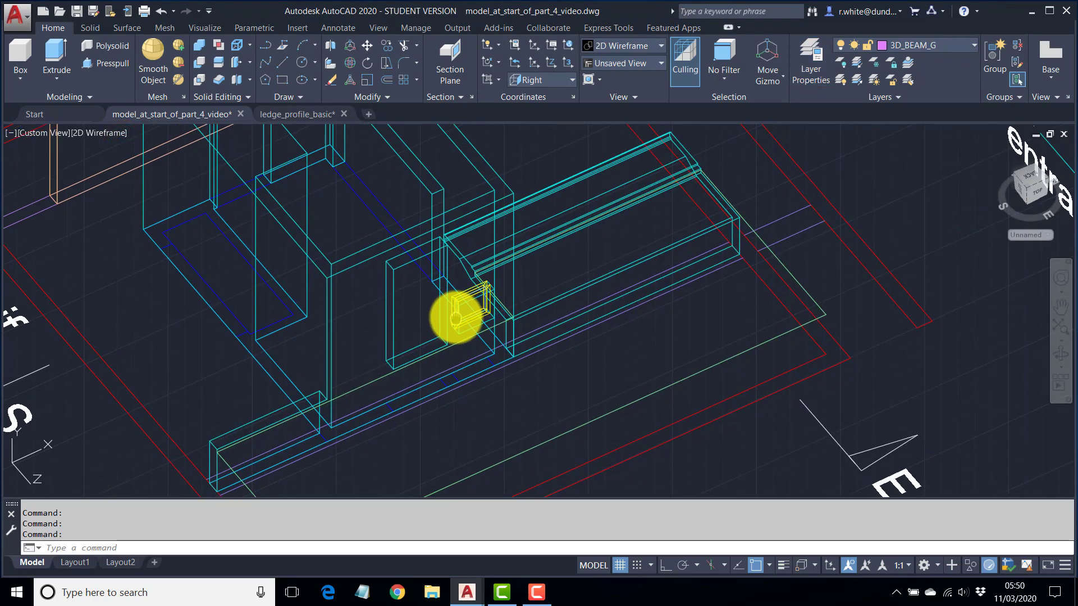
left_click(566, 79)
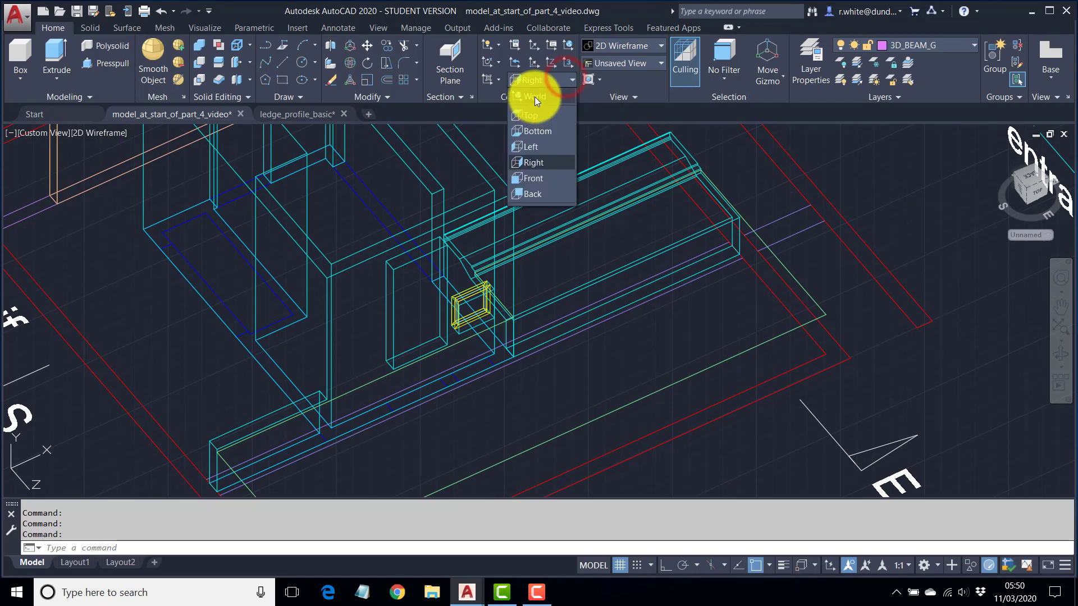
left_click(534, 97)
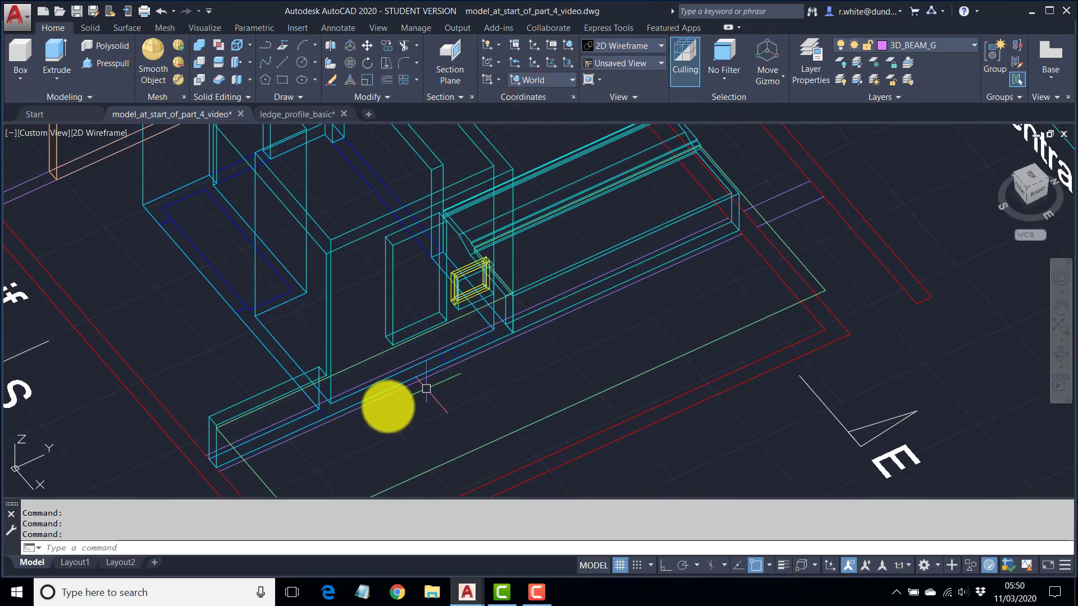
type("RE")
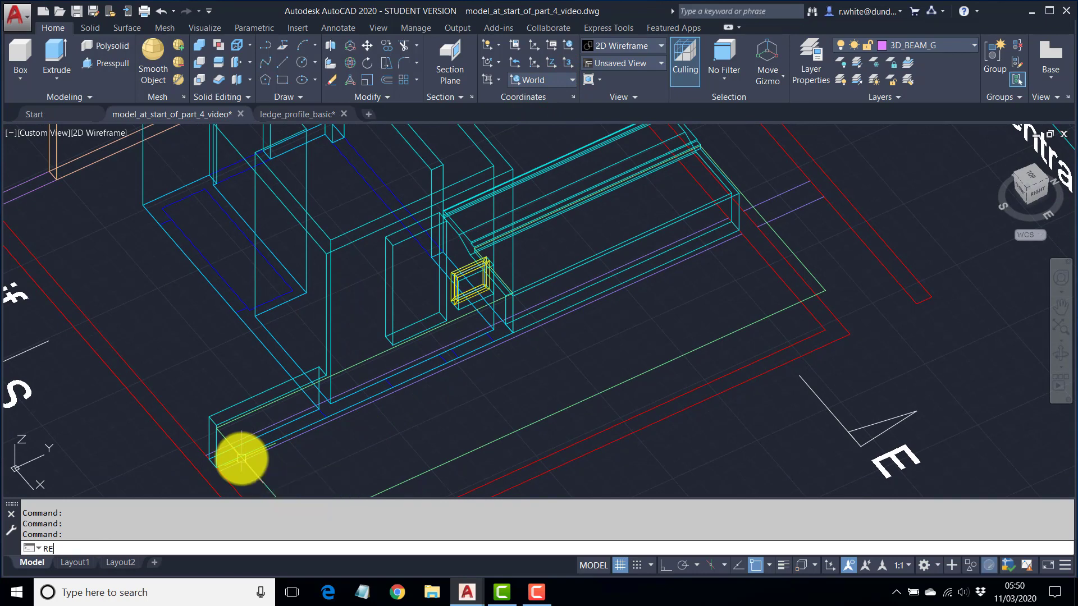
type("C")
key("Return")
scroll(194, 461, "up", 4)
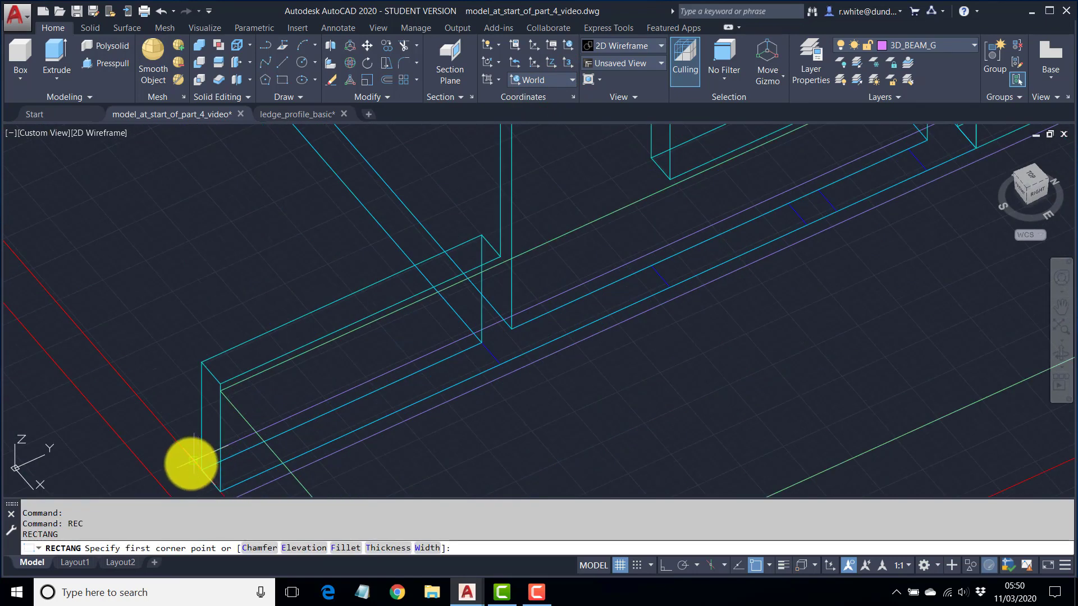
left_click(194, 462)
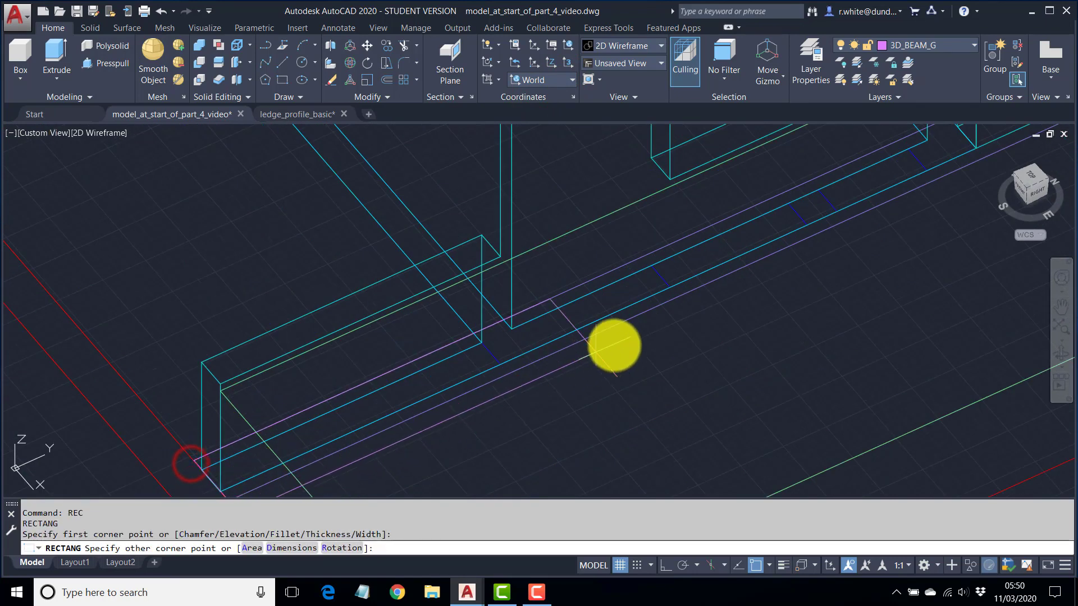
scroll(271, 429, "down", 5)
left_click(734, 209)
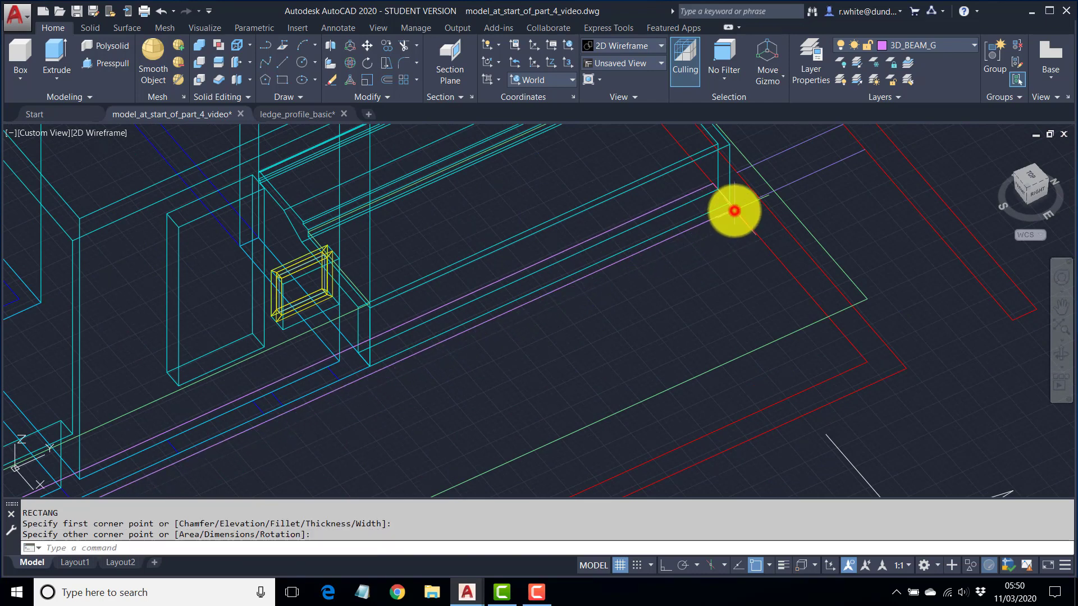
Draw a second rectangle over the short 2D beam outline at the north end, between its opposite corners.
middle_click_drag(733, 209, 608, 284)
key("Return")
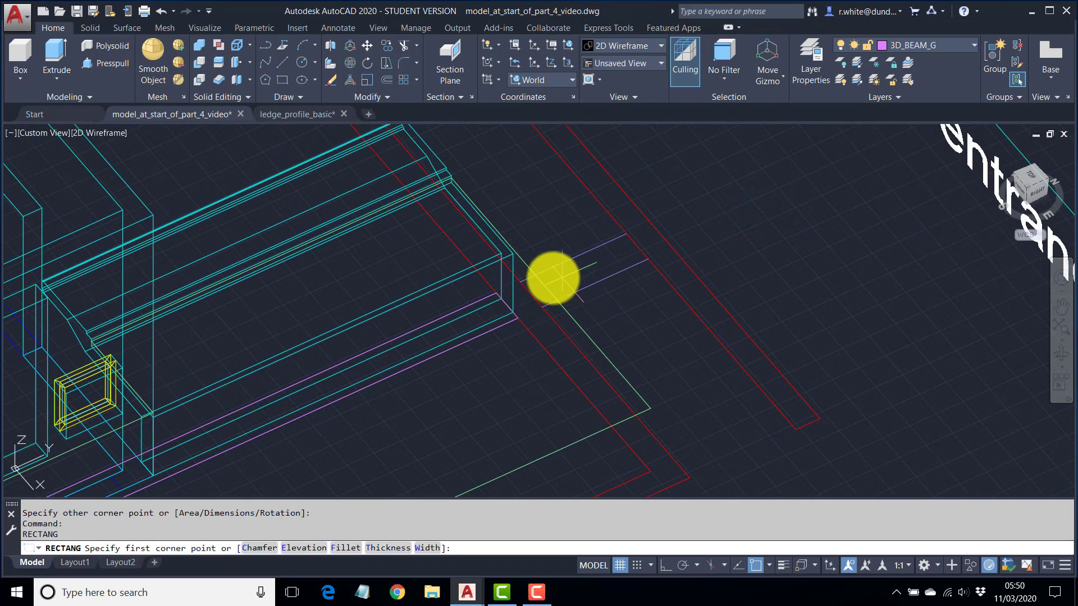
left_click(530, 282)
left_click(635, 263)
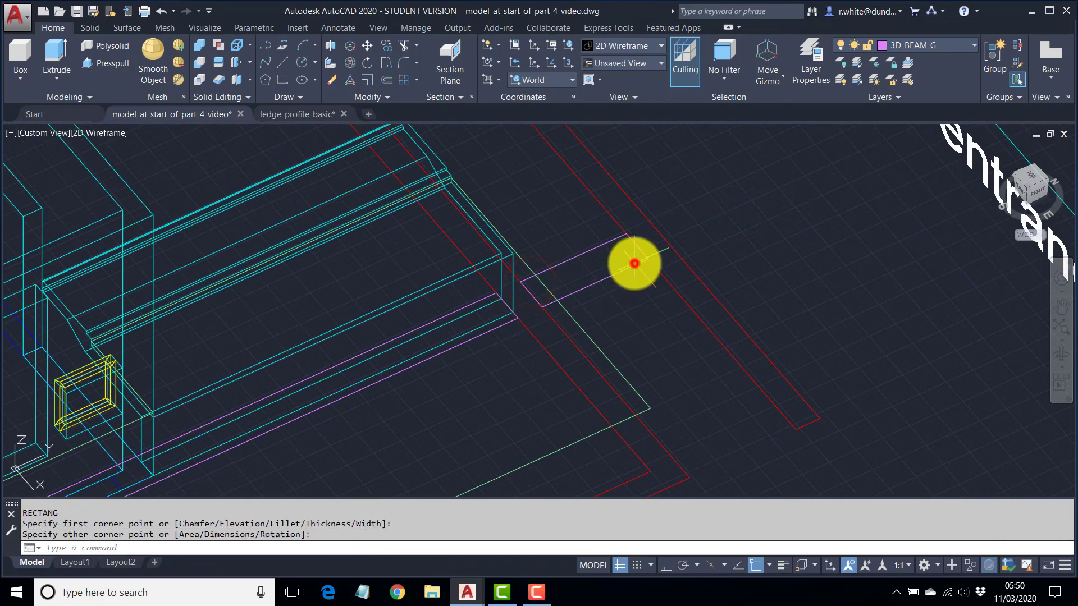
Move both beam rectangles vertically, from the n-s section's bottom south corner to the uppermost of its first-floor lines on the same edge.
scroll(599, 301, "down", 5)
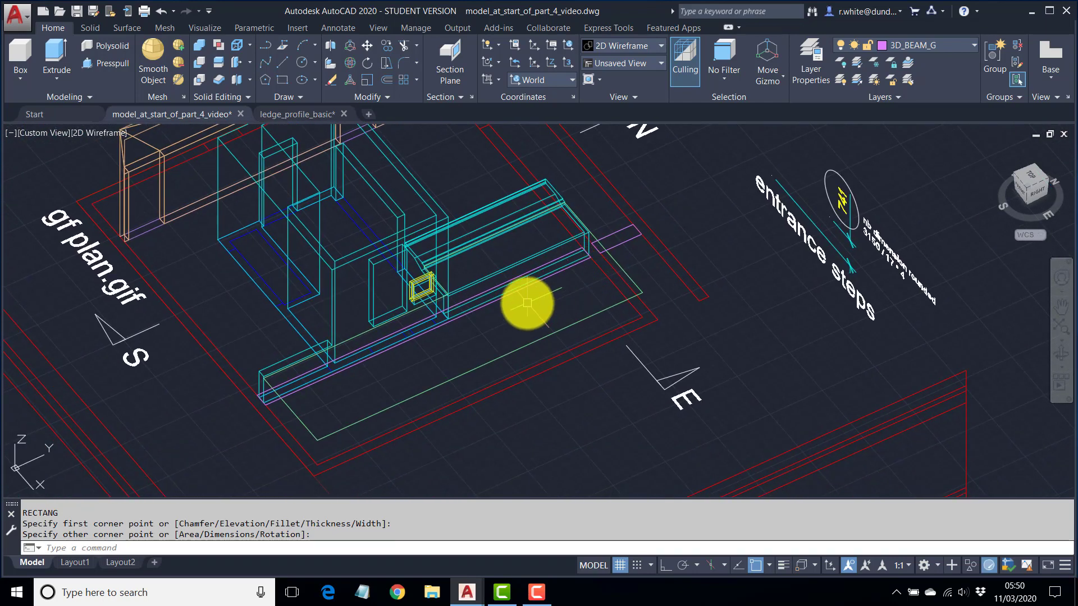
middle_click_drag(457, 317, 466, 284)
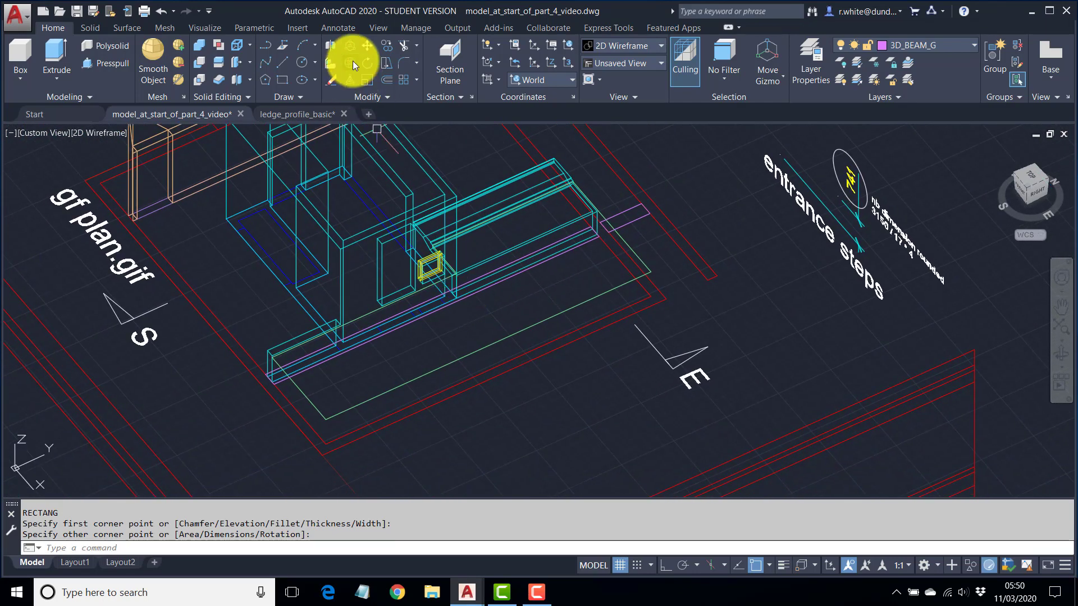
left_click(371, 44)
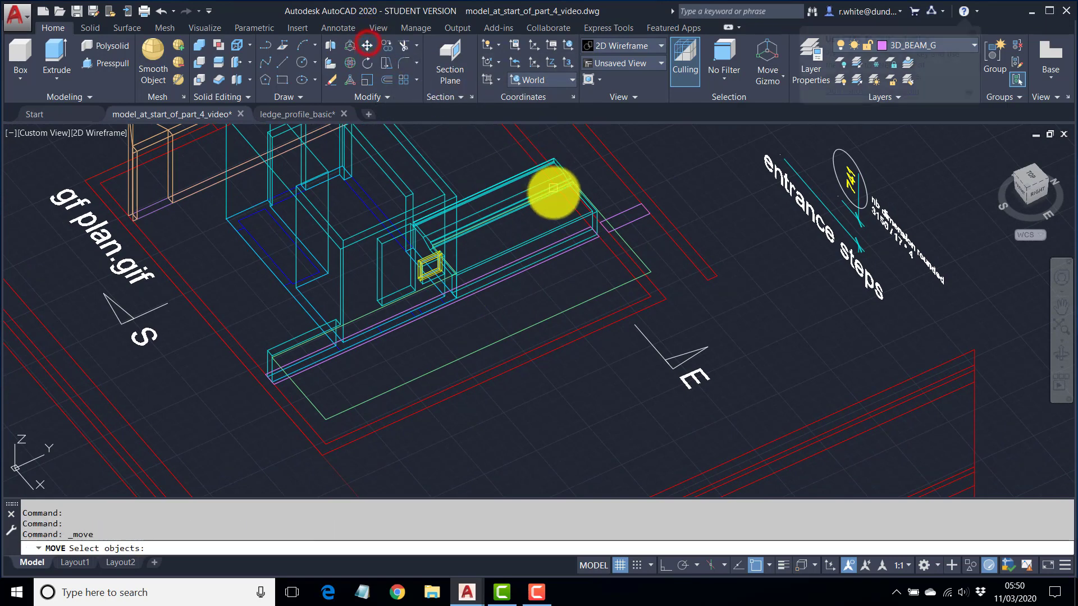
left_click(562, 255)
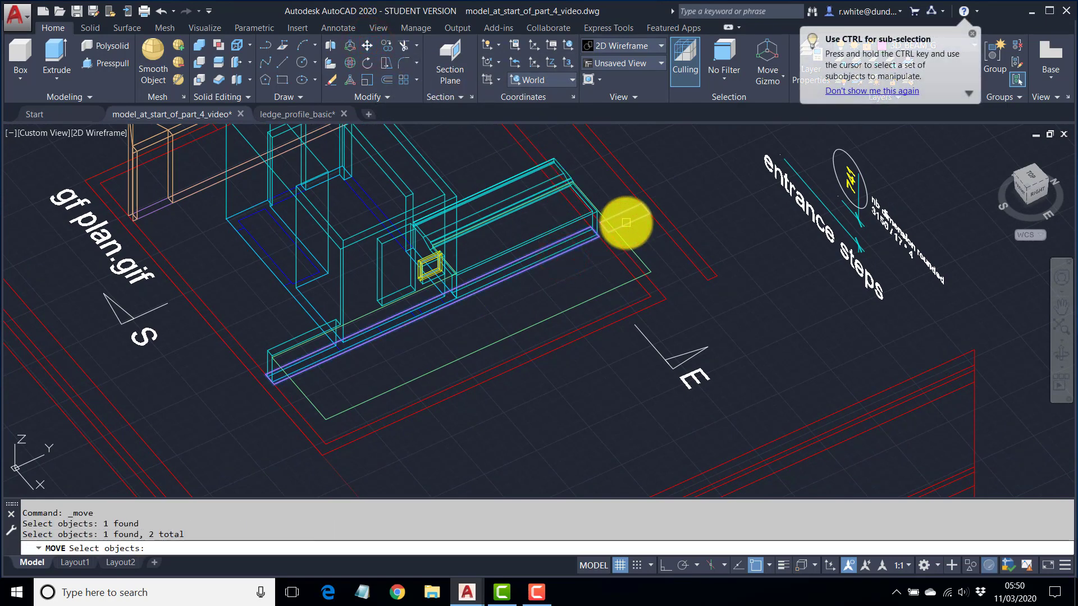
key("Return")
scroll(562, 250, "down", 5)
scroll(361, 236, "up", 5)
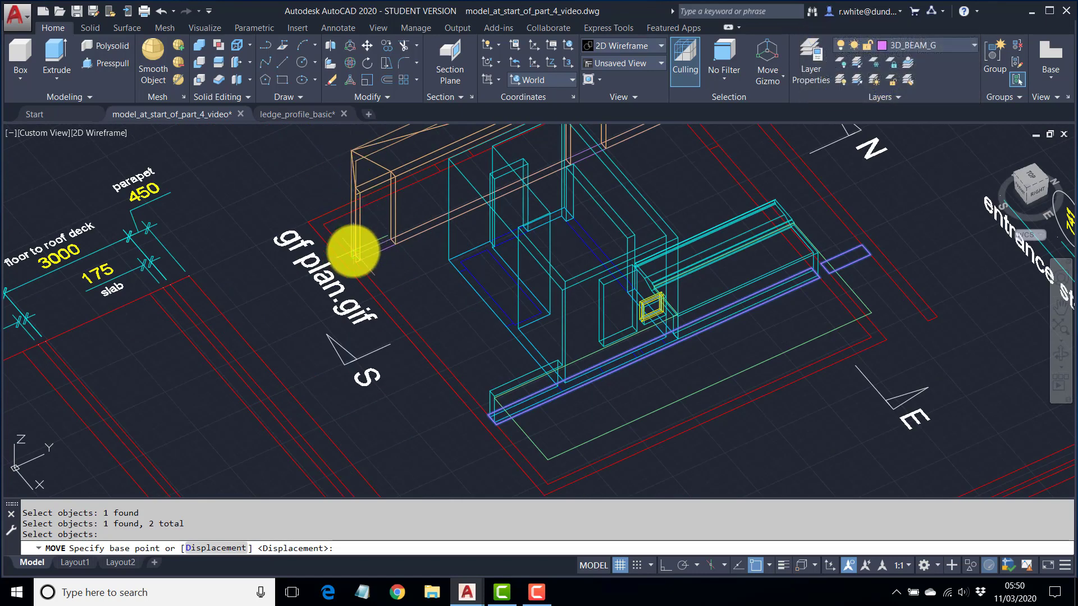
scroll(570, 315, "down", 2)
middle_click_drag(692, 336, 531, 172)
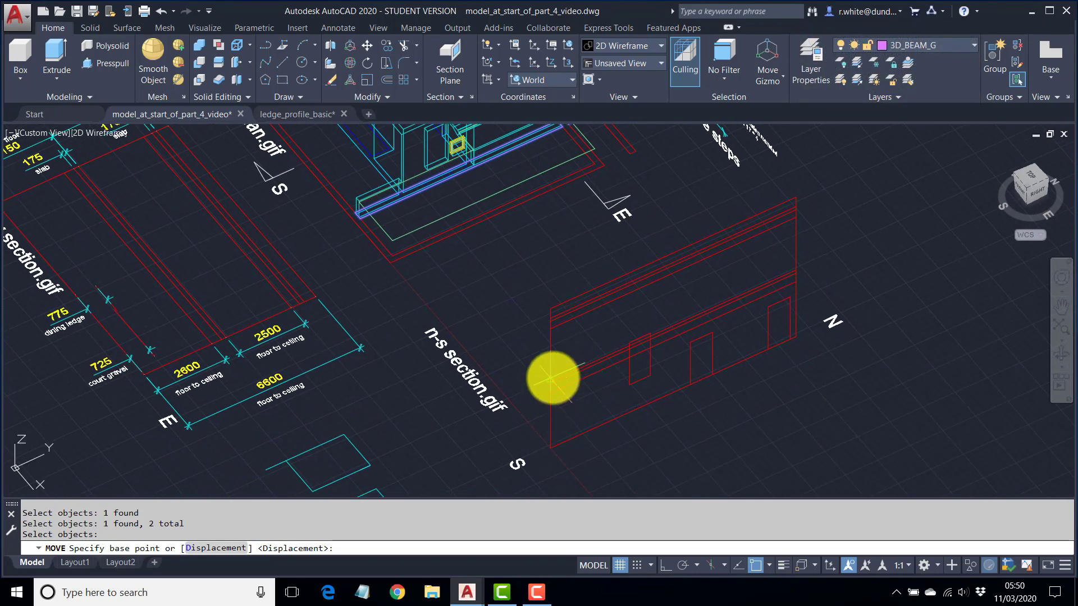
scroll(560, 449, "up", 4)
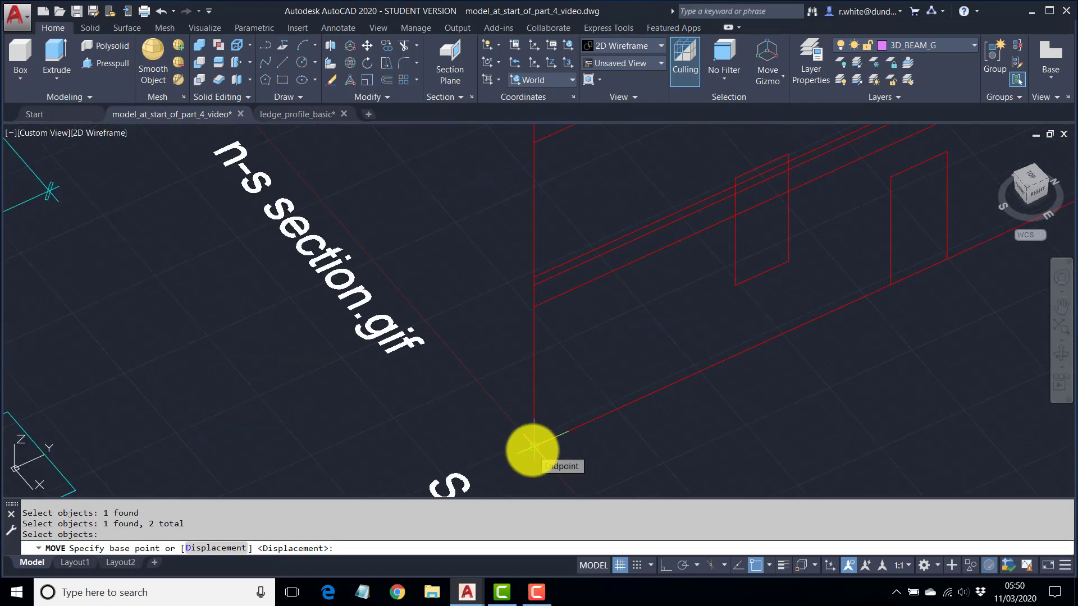
left_click(533, 450)
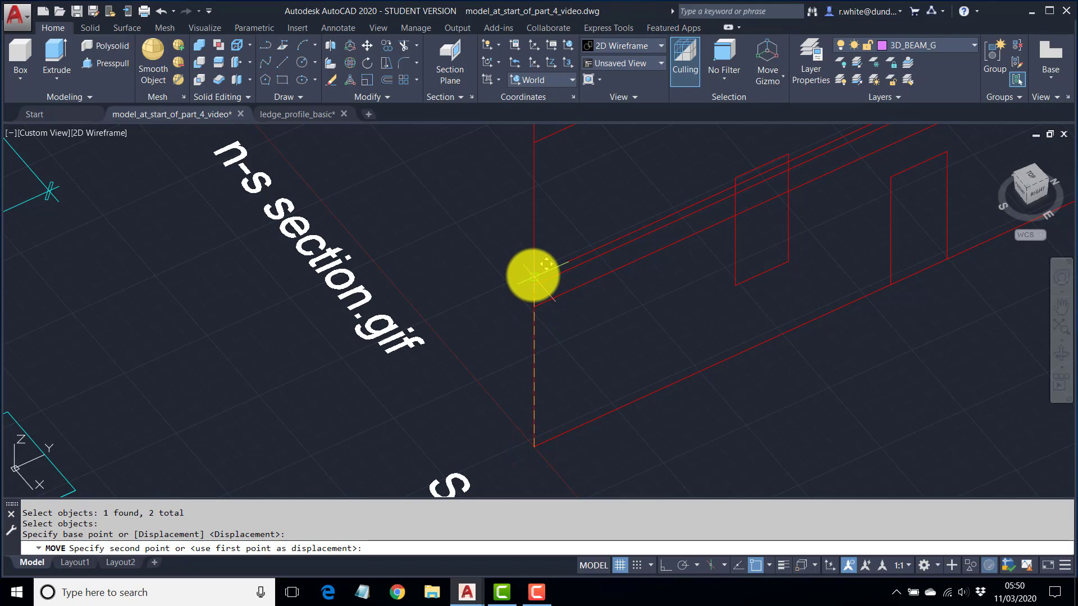
left_click(533, 275)
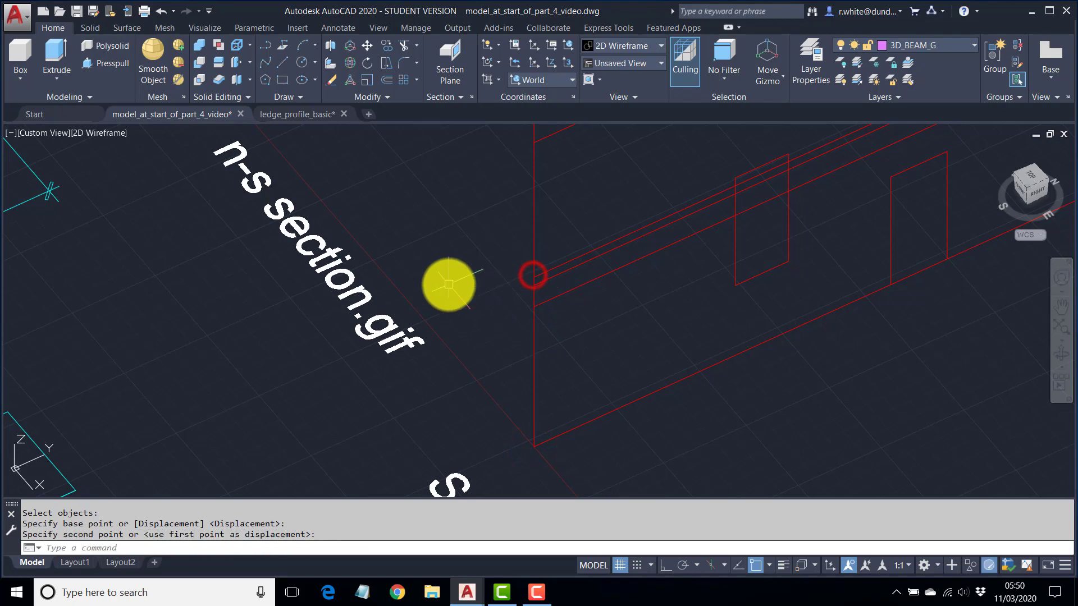
Extrude both raised beam rectangles by -550.
scroll(458, 337, "down", 5)
scroll(441, 320, "up", 4)
middle_click_drag(463, 319, 464, 252, "shift")
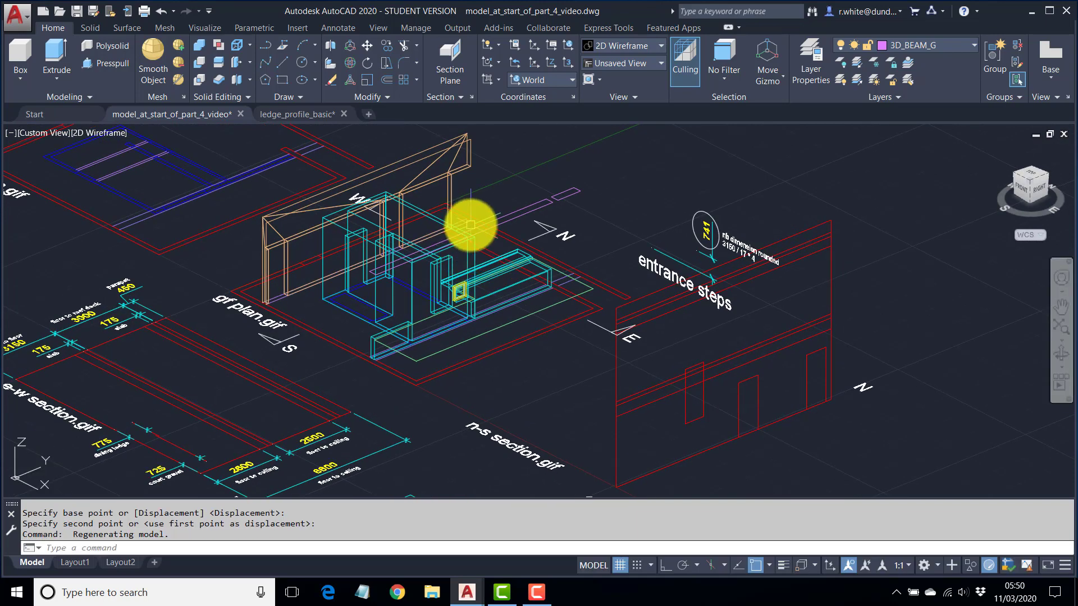
scroll(469, 230, "up", 3)
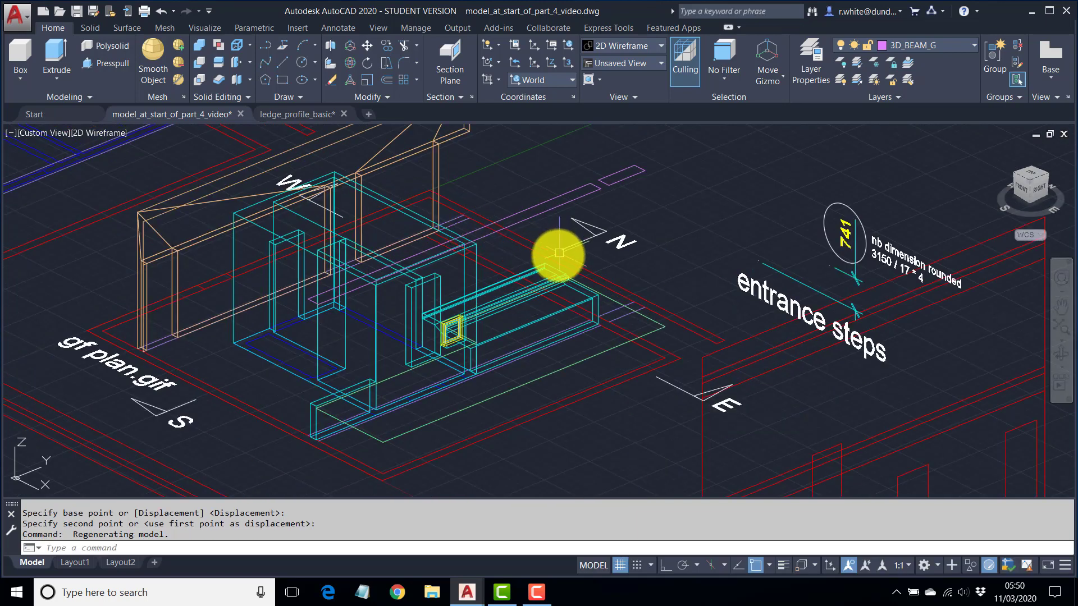
middle_click_drag(534, 241, 540, 279, "shift")
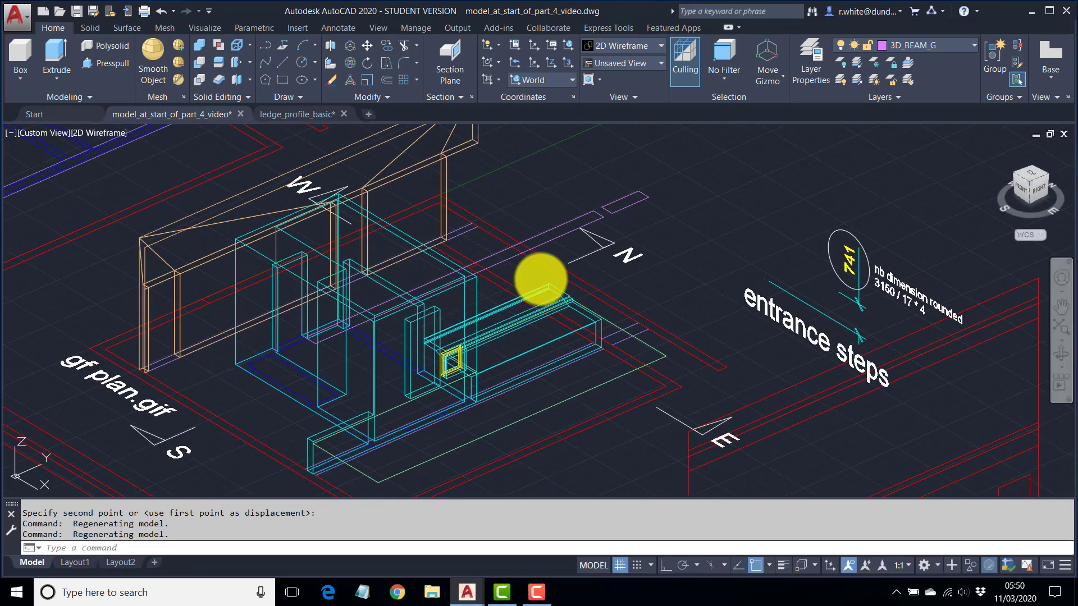
left_click(55, 48)
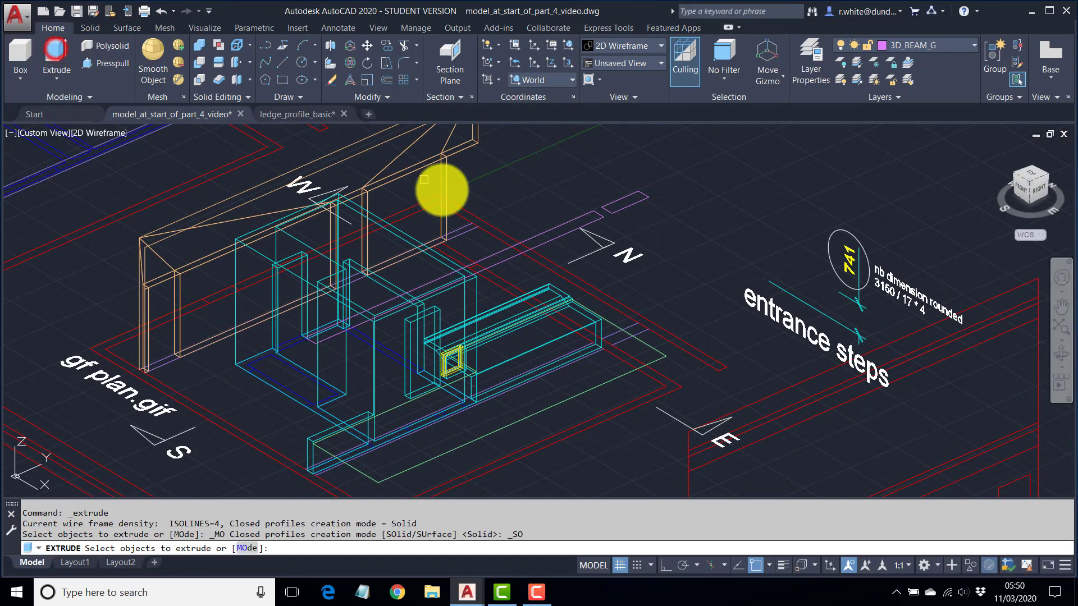
left_click(576, 220)
left_click(614, 201)
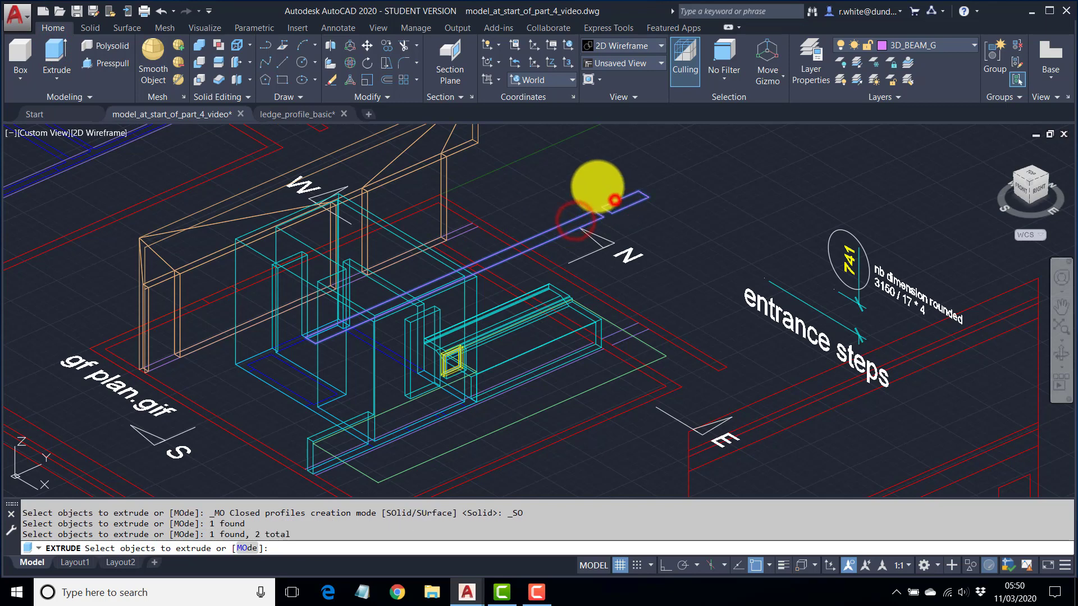
key("Return")
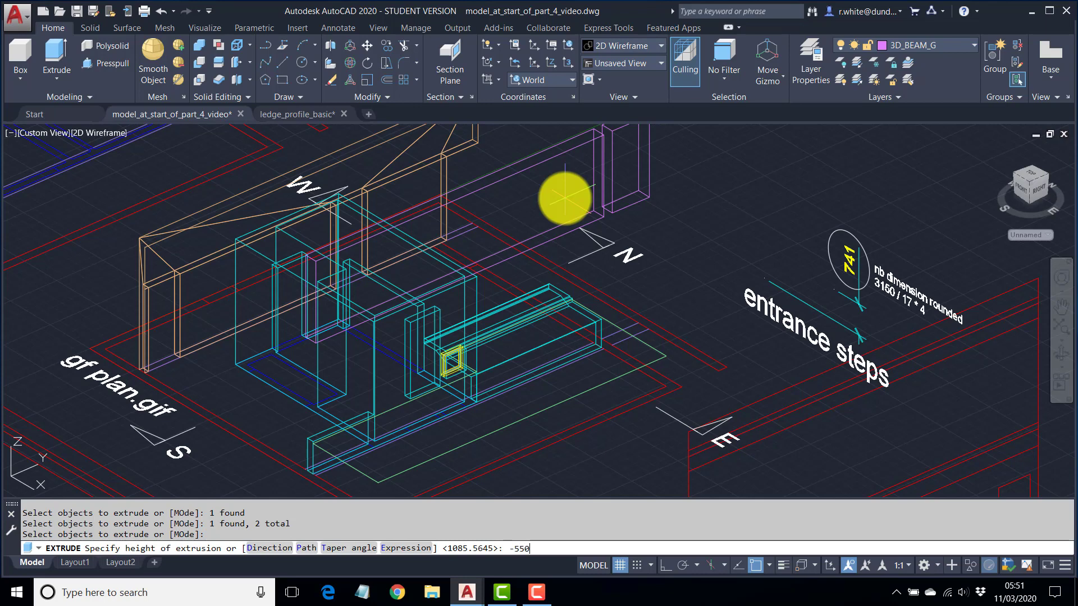
key("Return")
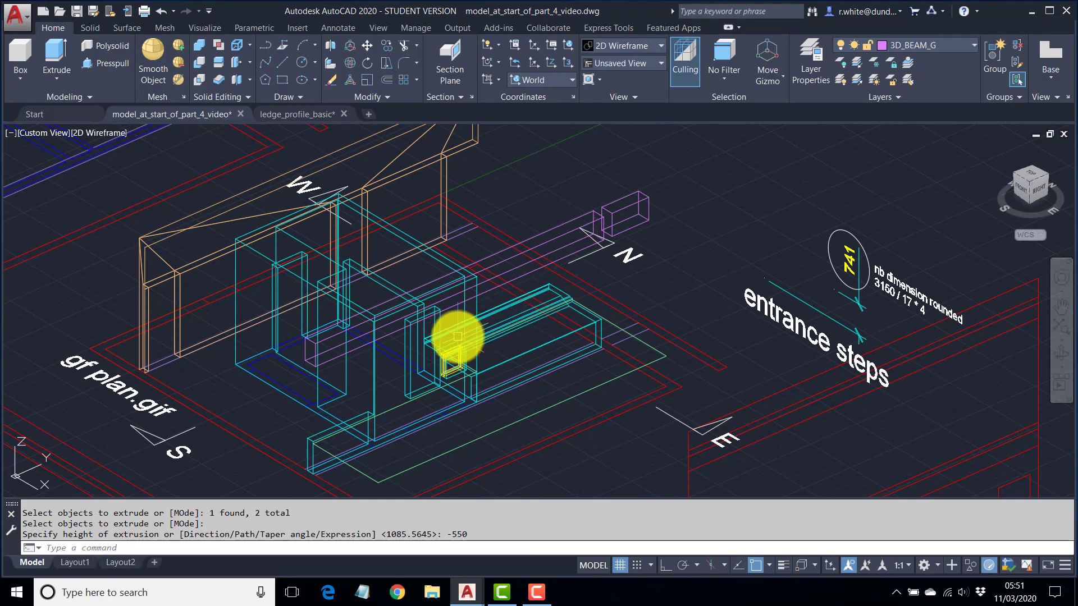
Switch the visual style to Shaded with edges and examine the beams above the wall and small window.
scroll(457, 337, "up", 6)
middle_click_drag(462, 317, 296, 240, "shift")
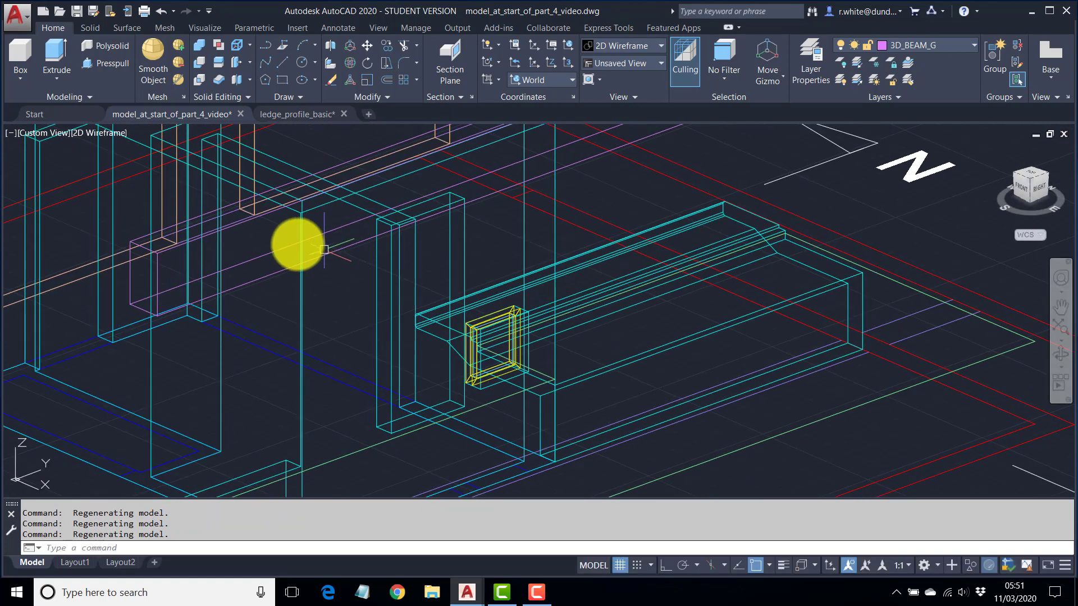
left_click(104, 138)
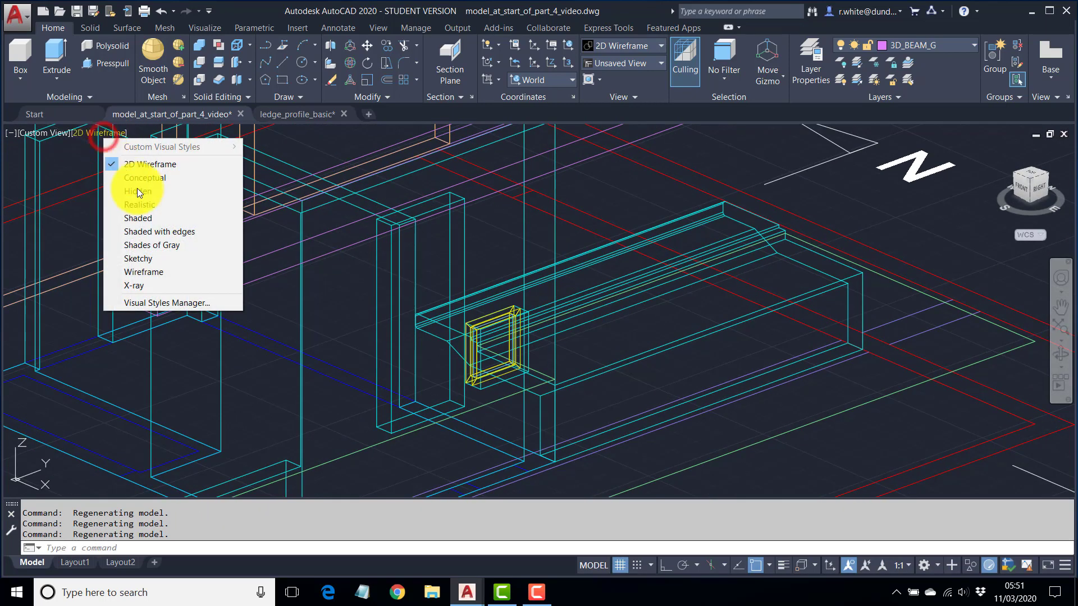
left_click(159, 231)
mouse_move(304, 264)
middle_mouse_down("shift")
mouse_move(452, 284)
mouse_move(498, 306)
mouse_move(347, 301)
mouse_move(298, 284)
middle_mouse_up("shift")
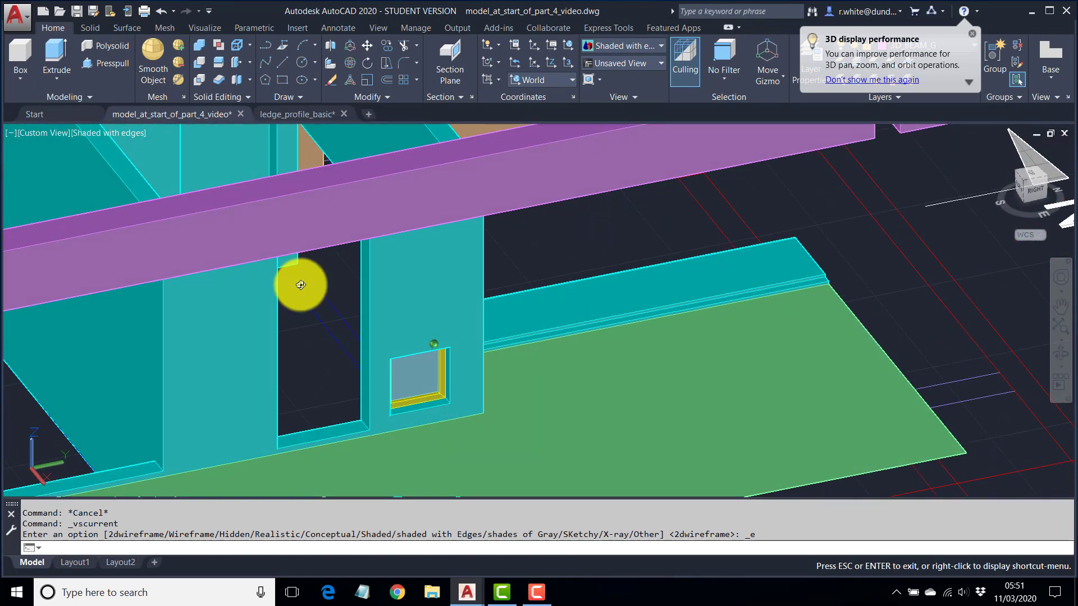
Switch the visual style to 2D Wireframe with the beams and the wall in view.
left_click(96, 133)
left_click(139, 162)
scroll(263, 233, "down", 2)
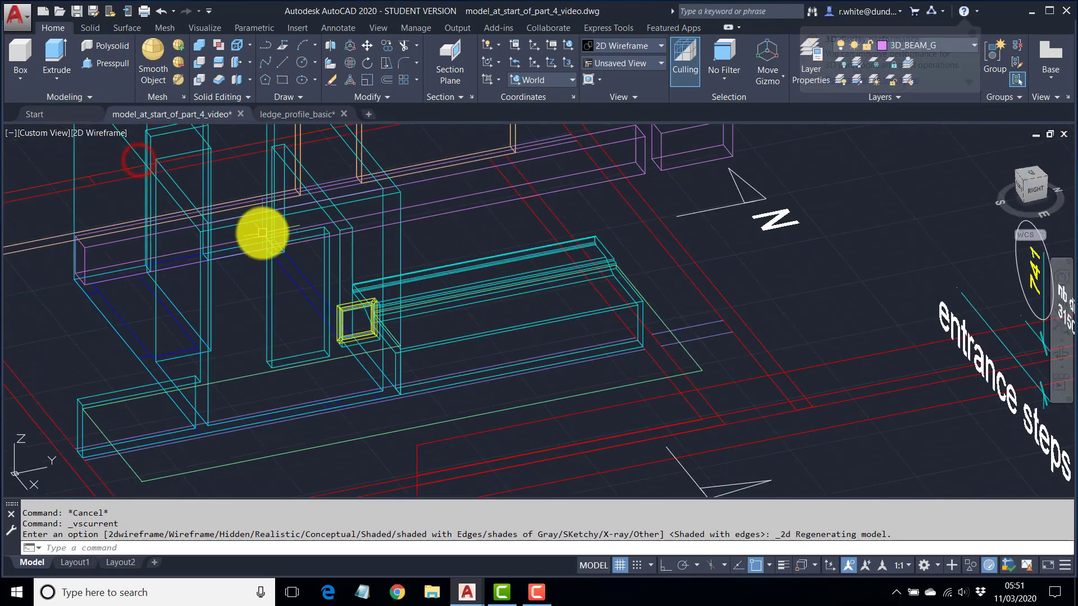
middle_click_drag(281, 252, 400, 318)
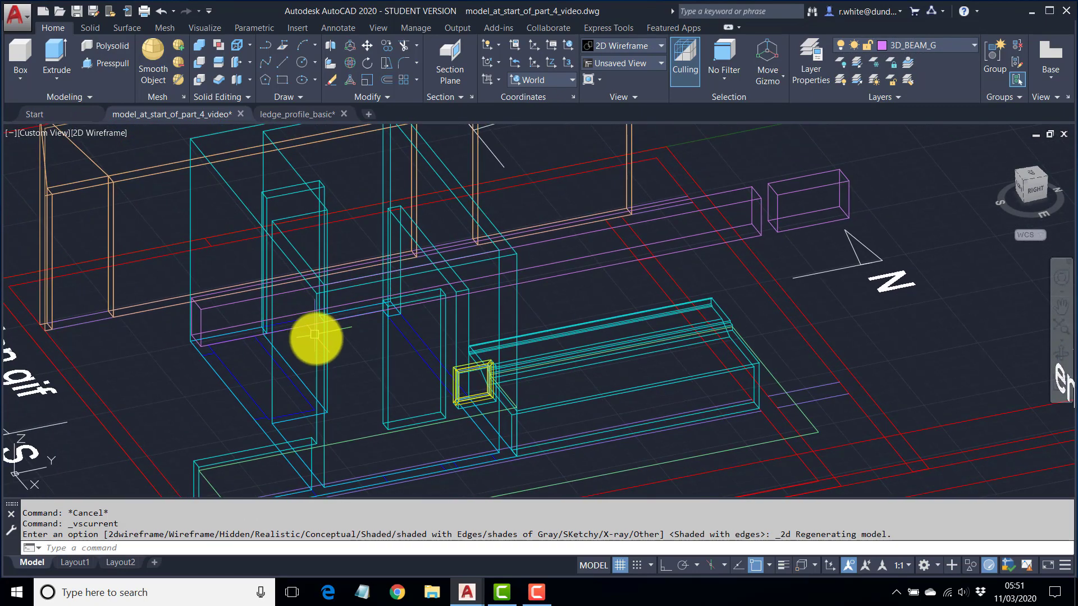
Try subtracting the long beam directly from the concrete wall, and undo the subtraction.
middle_click_drag(322, 343, 389, 310, "shift")
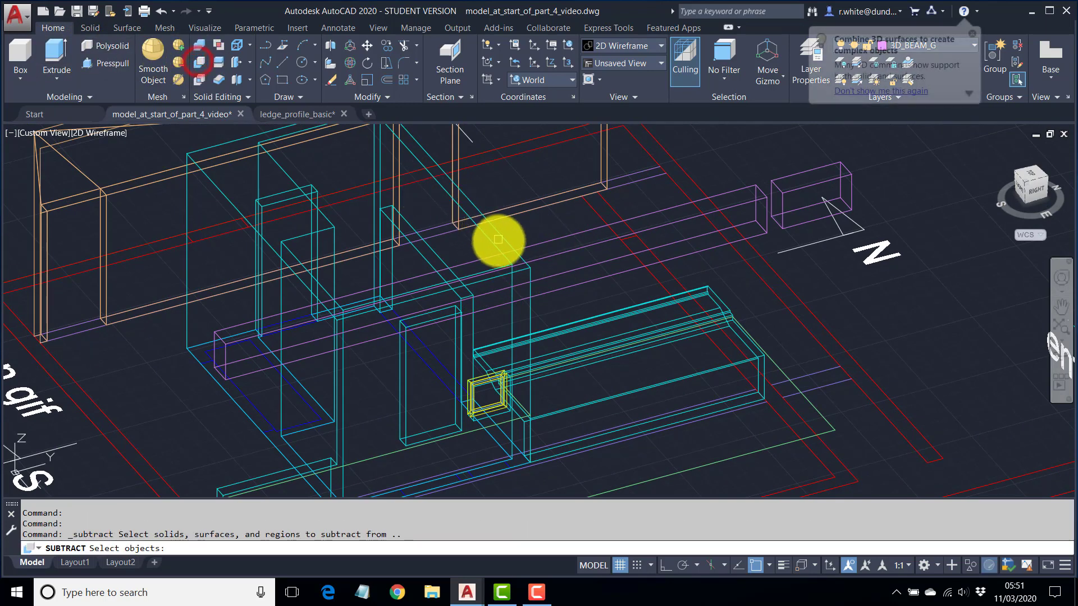
left_click(490, 240)
key("Return")
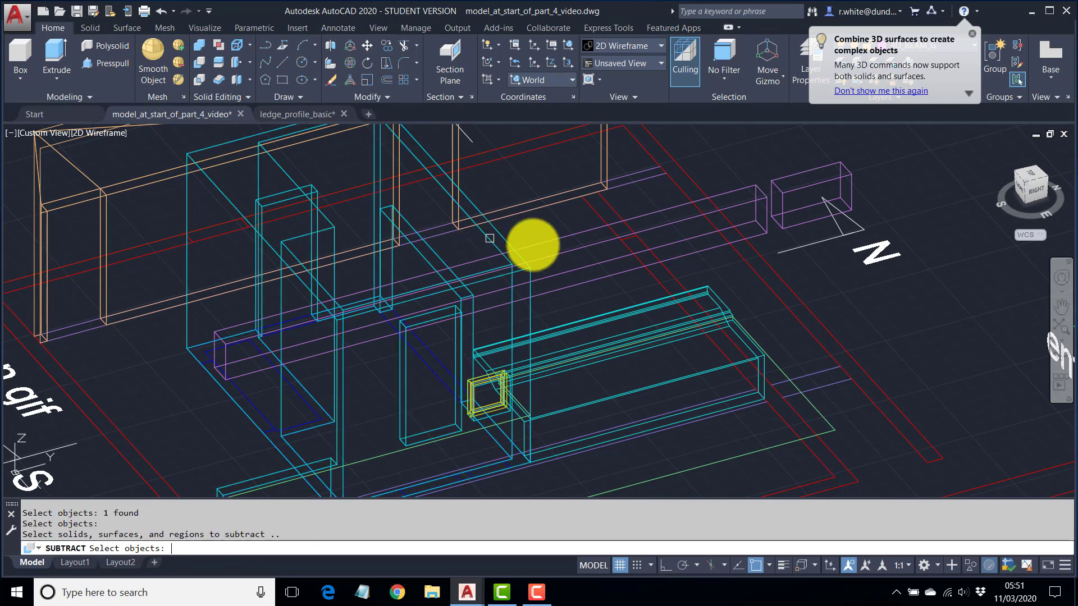
left_click(553, 241)
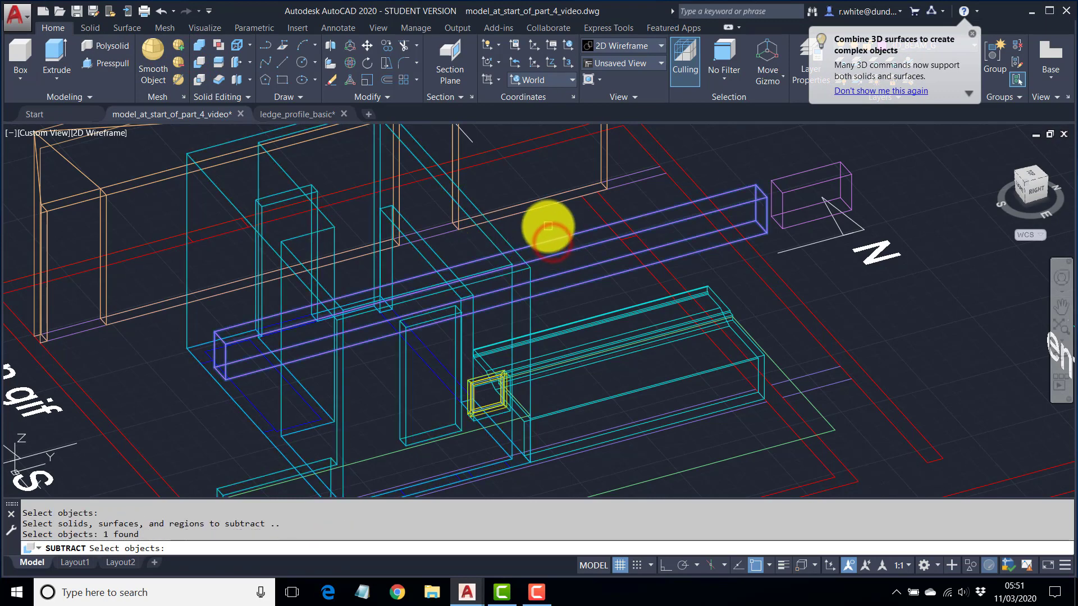
key("Return")
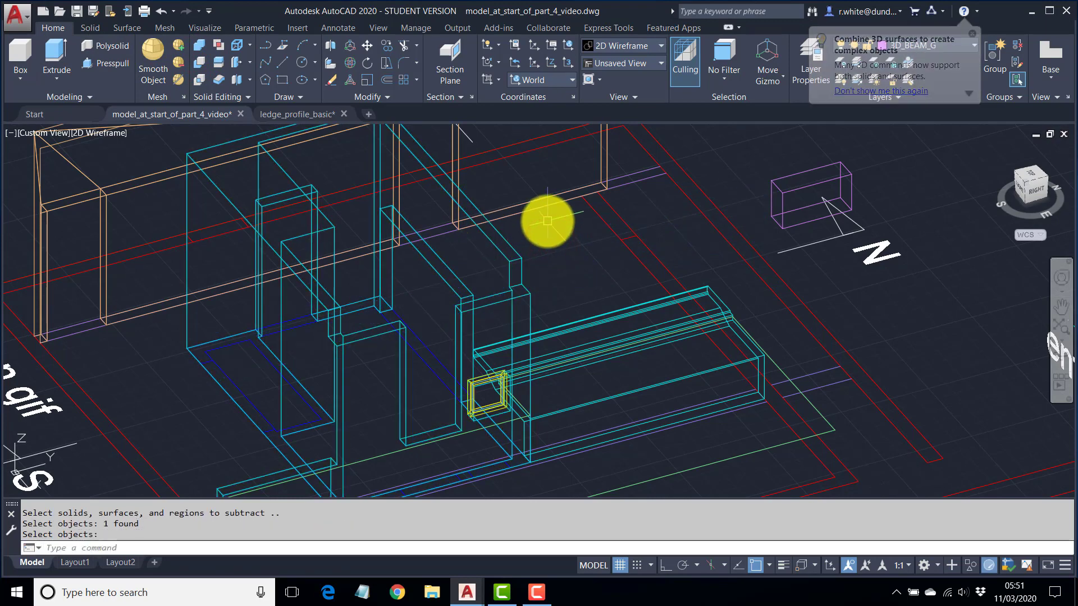
type("U")
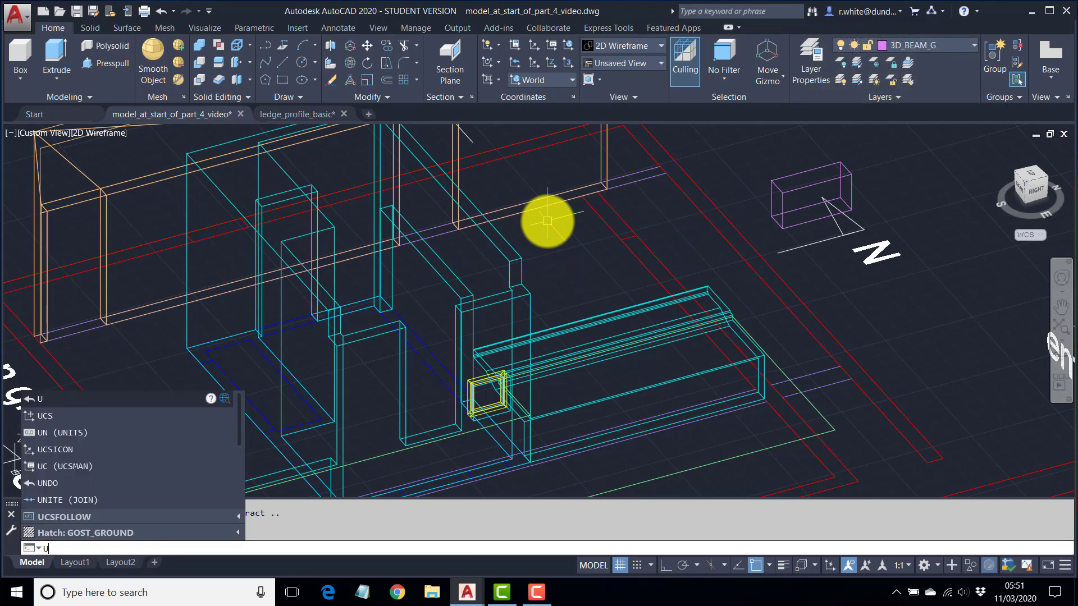
key("Return")
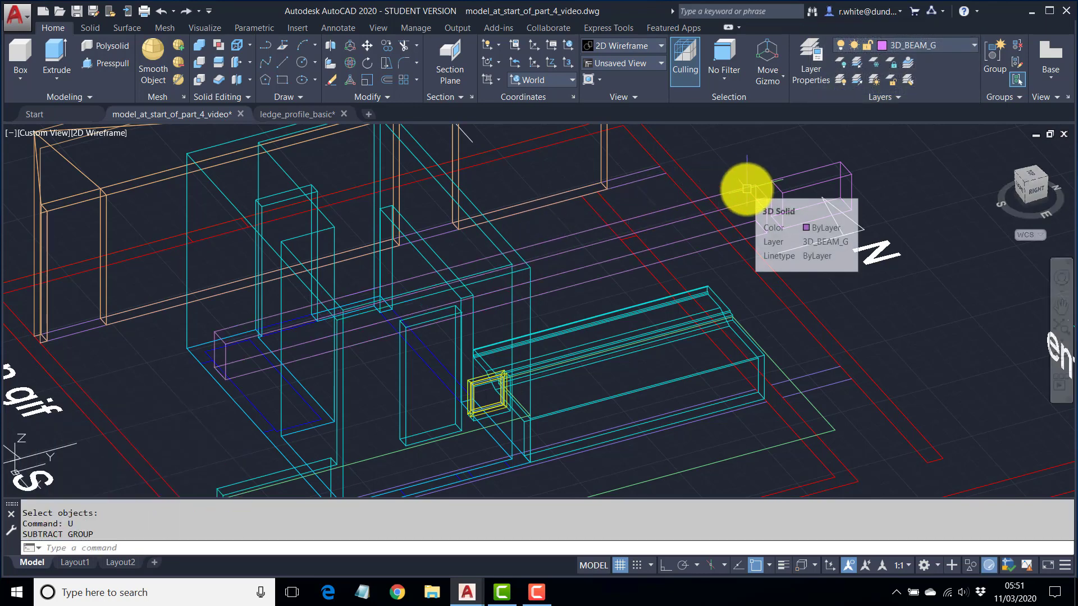
Copy the long beam in place, using its upper corner at the north end as both base point and second point.
left_click(386, 46)
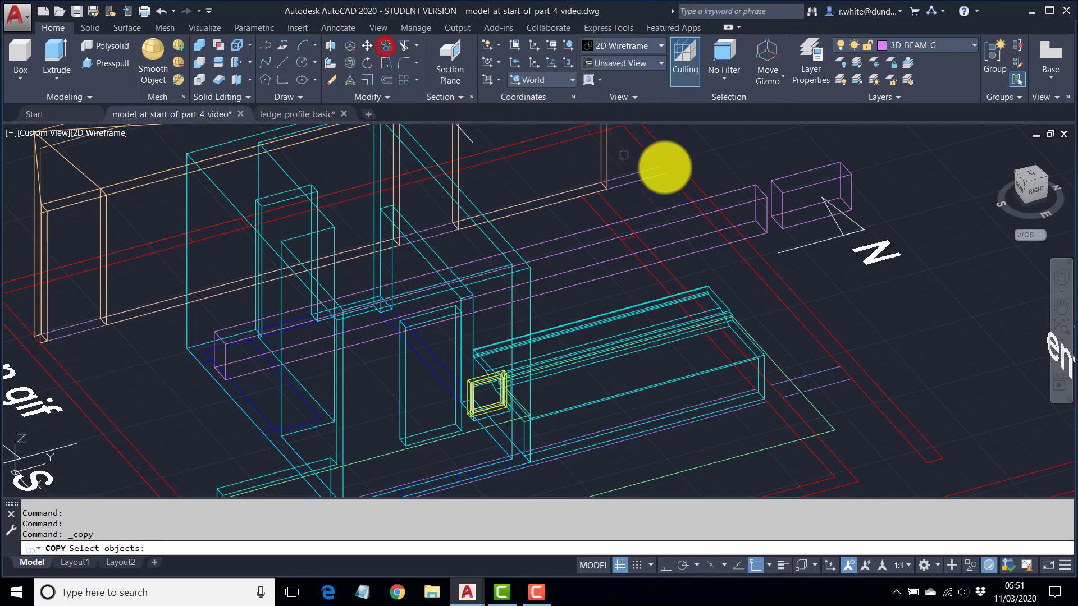
left_click(739, 187)
key("Return")
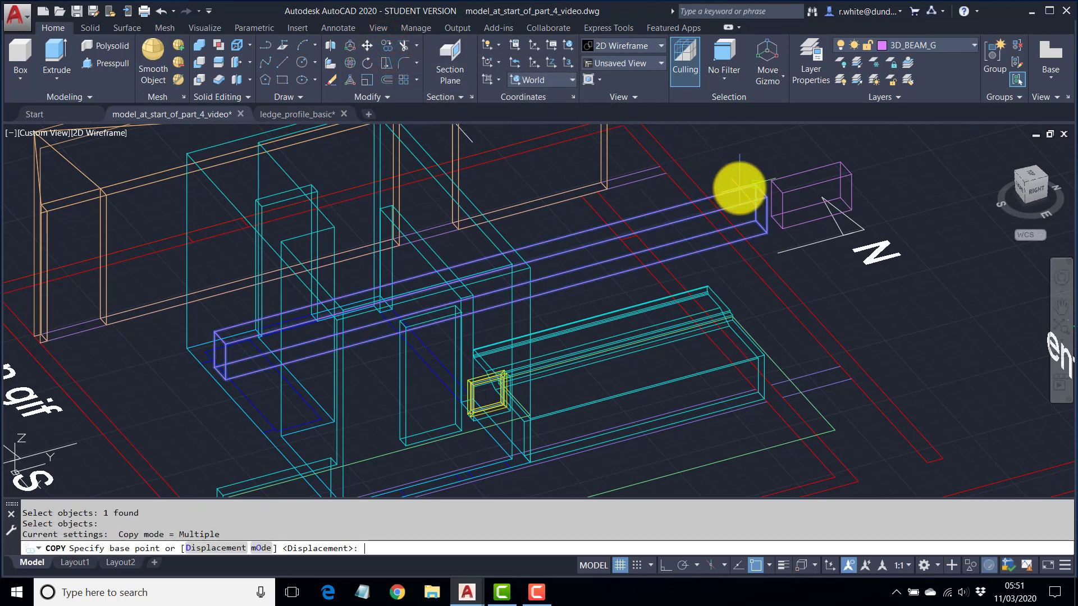
scroll(681, 199, "up", 4)
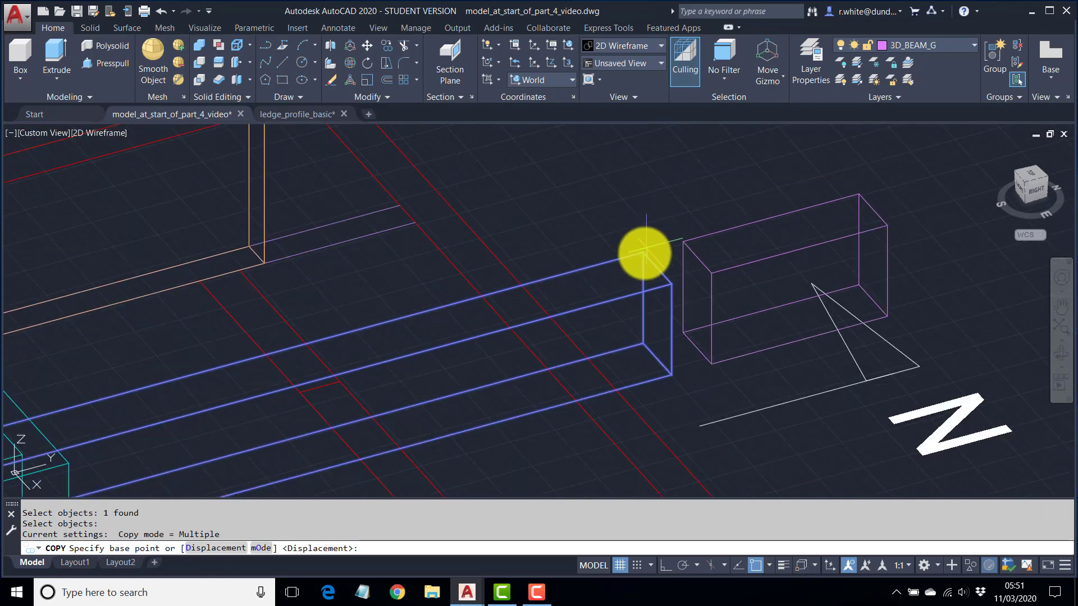
left_click(643, 254)
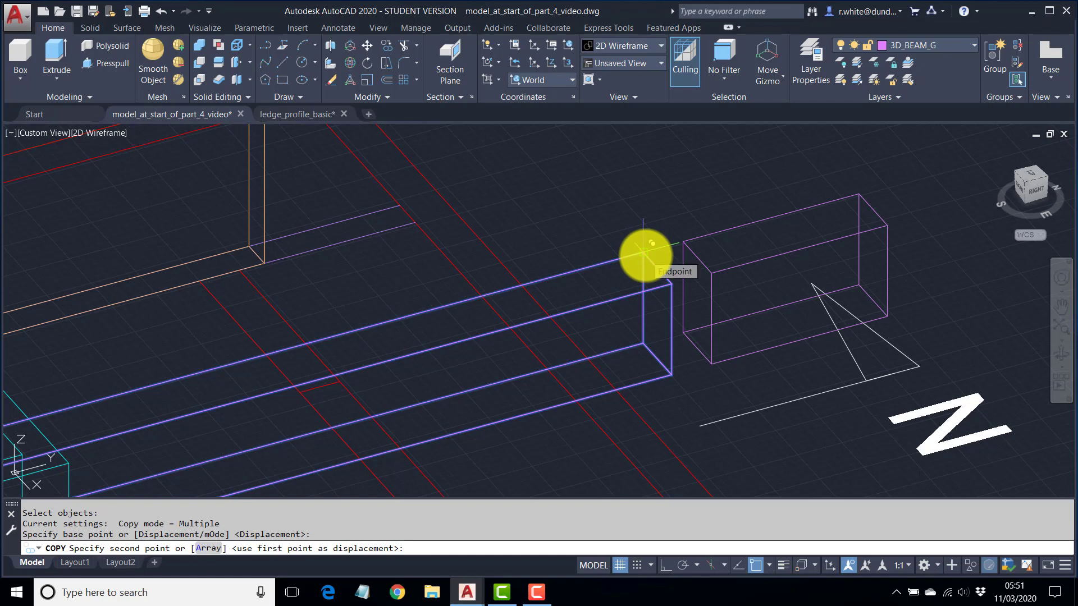
left_click(643, 254)
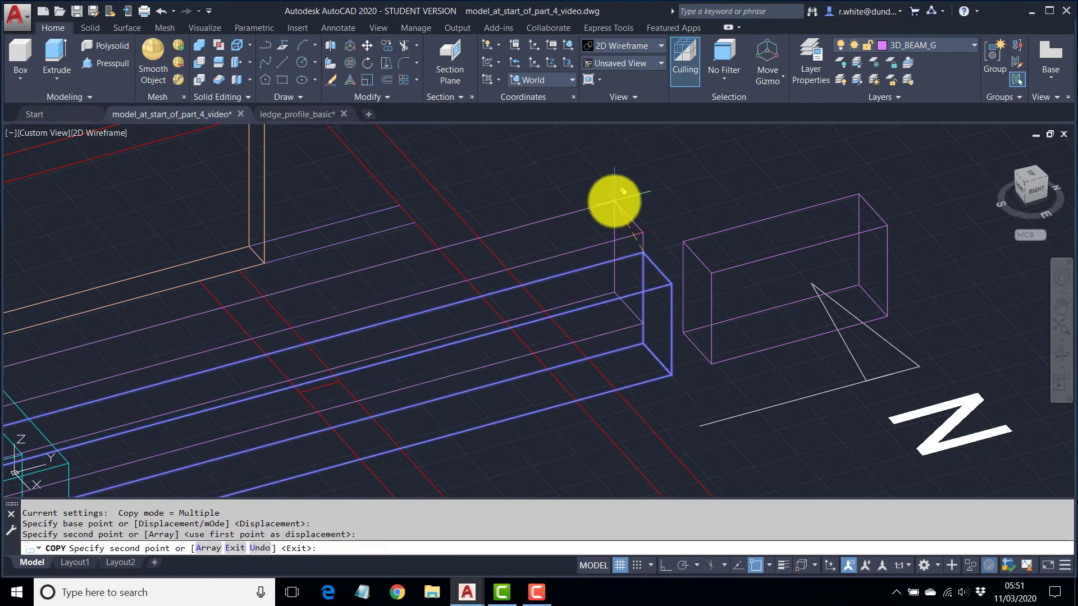
key("Return")
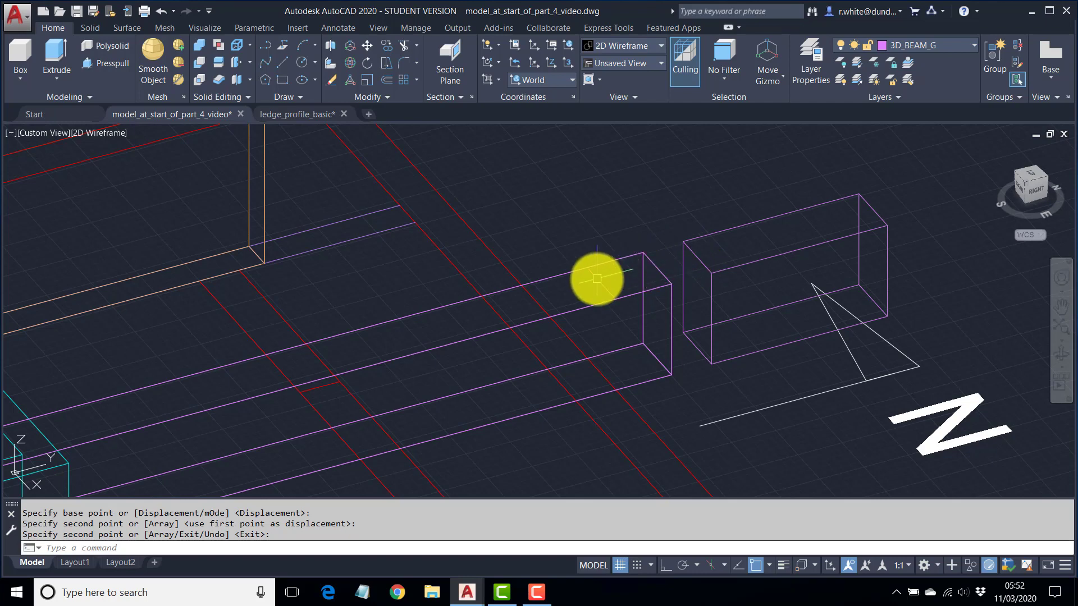
Subtract one of the two coincident long beams from the concrete wall.
scroll(597, 278, "down", 3)
scroll(597, 278, "down", 4)
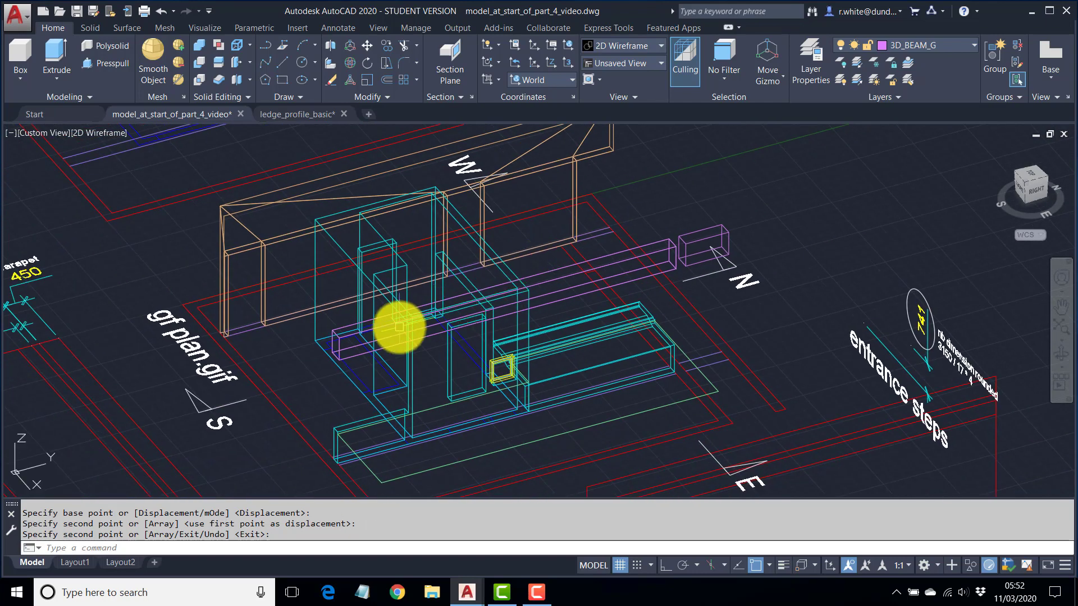
scroll(412, 324, "up", 4)
scroll(501, 311, "up", 3)
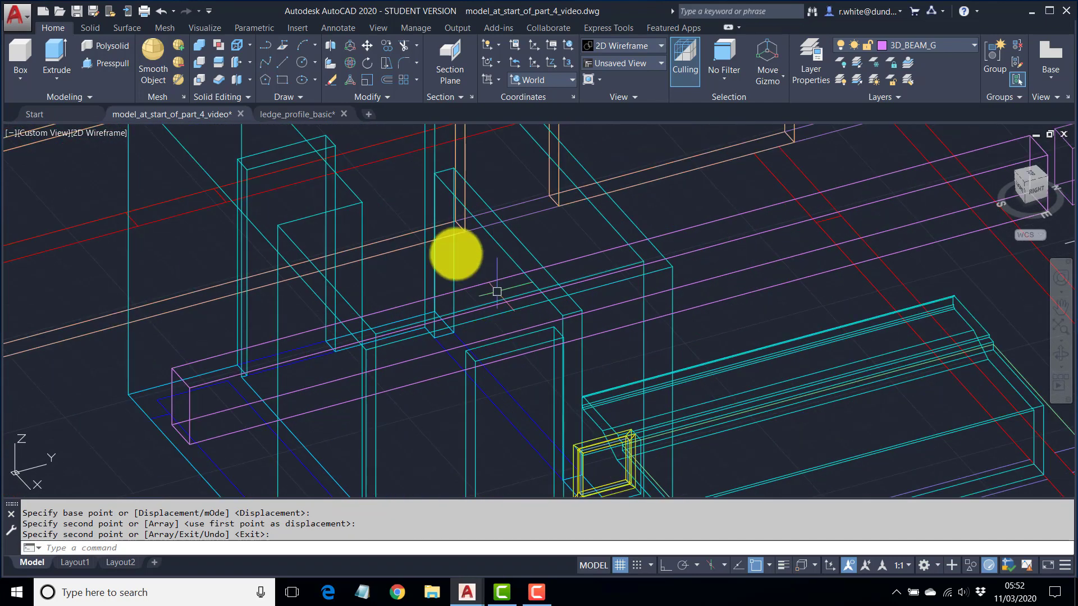
left_click(200, 63)
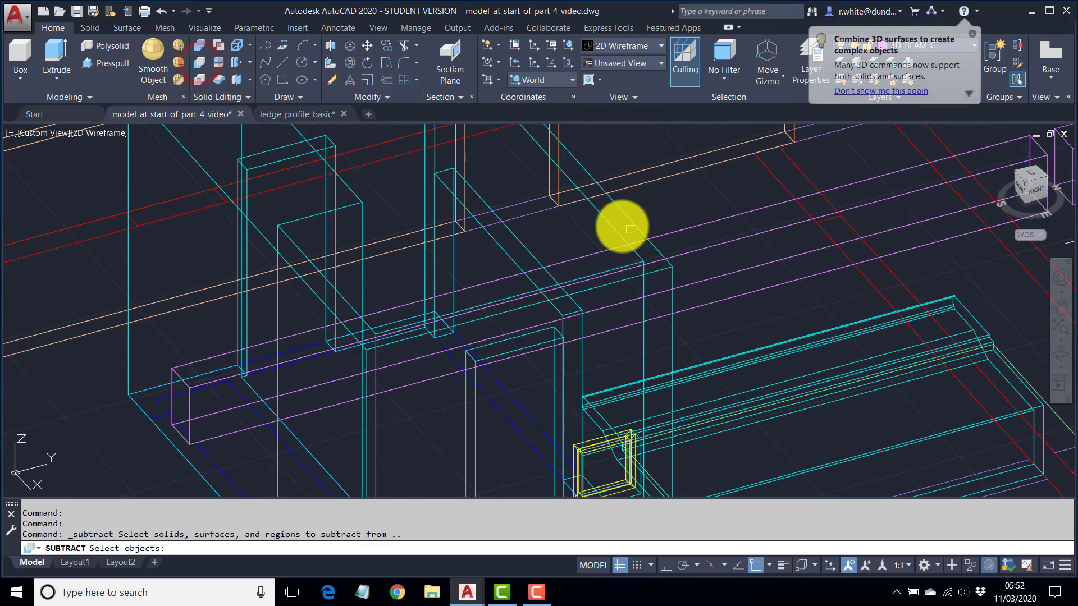
left_click(604, 220)
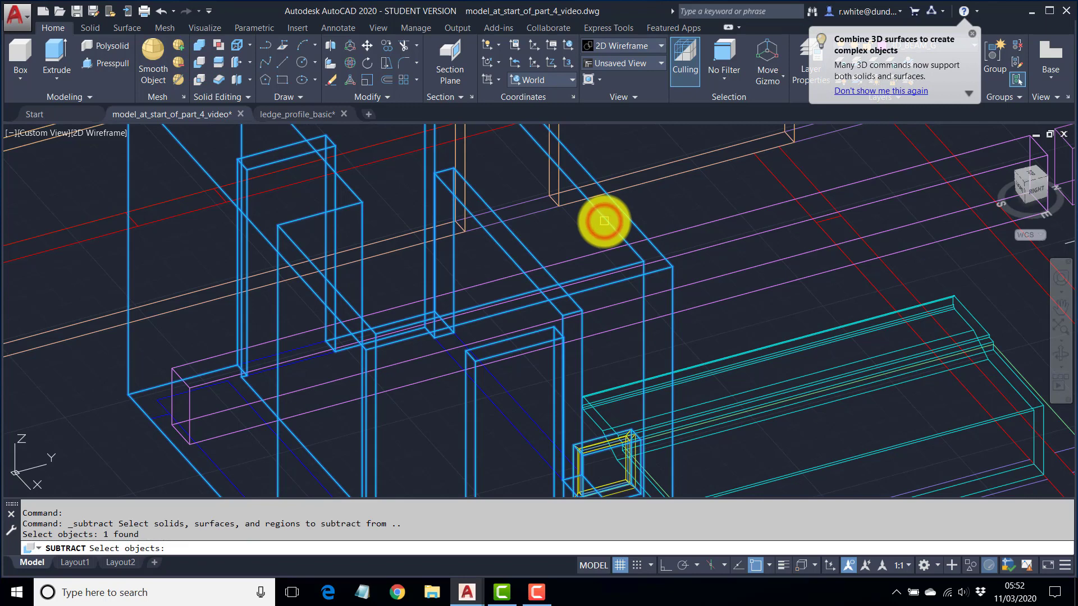
key("Return")
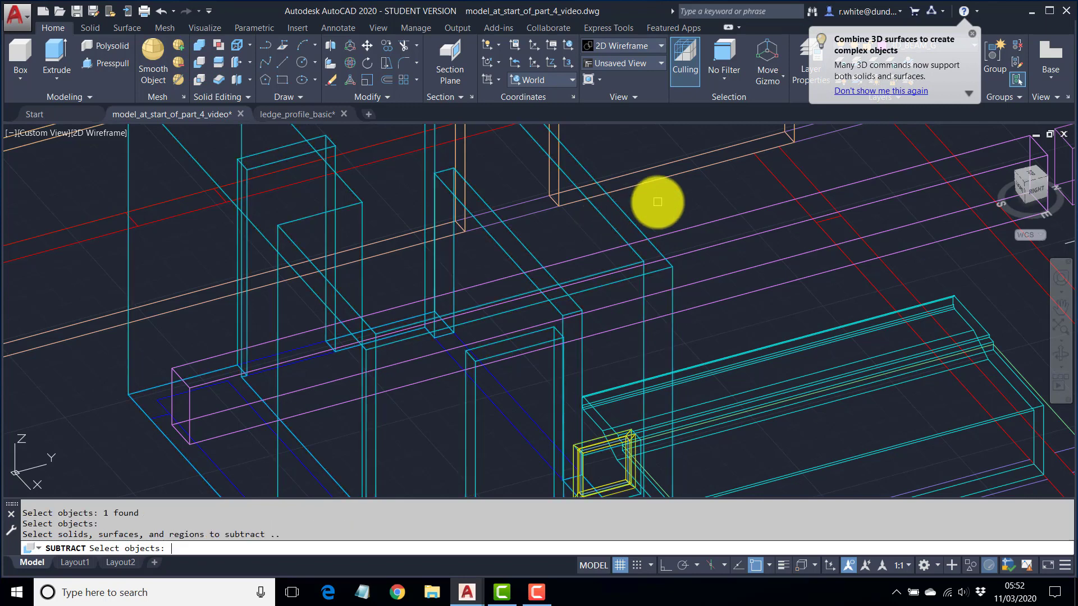
left_click(698, 228)
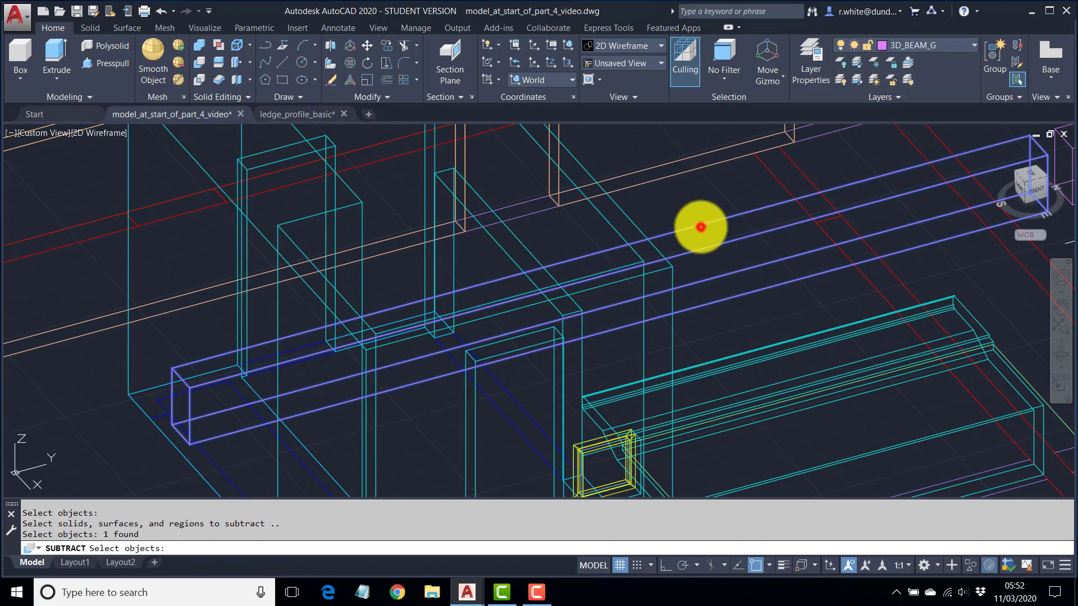
key("Return")
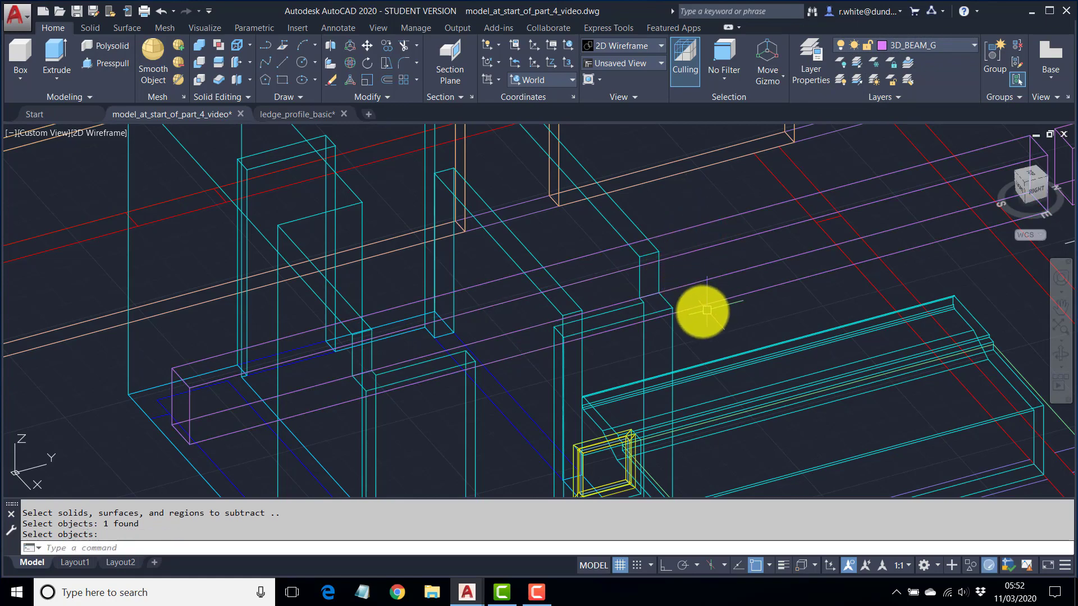
Turn off layers 2D_WL_CONC, 3D_GRAVEL_G, 2D_BEAM and 2D_WL_WHITE by picking their objects, and lock the concrete wall's layer 3D_WL_CONC_G.
middle_click_drag(703, 306, 655, 271, "shift")
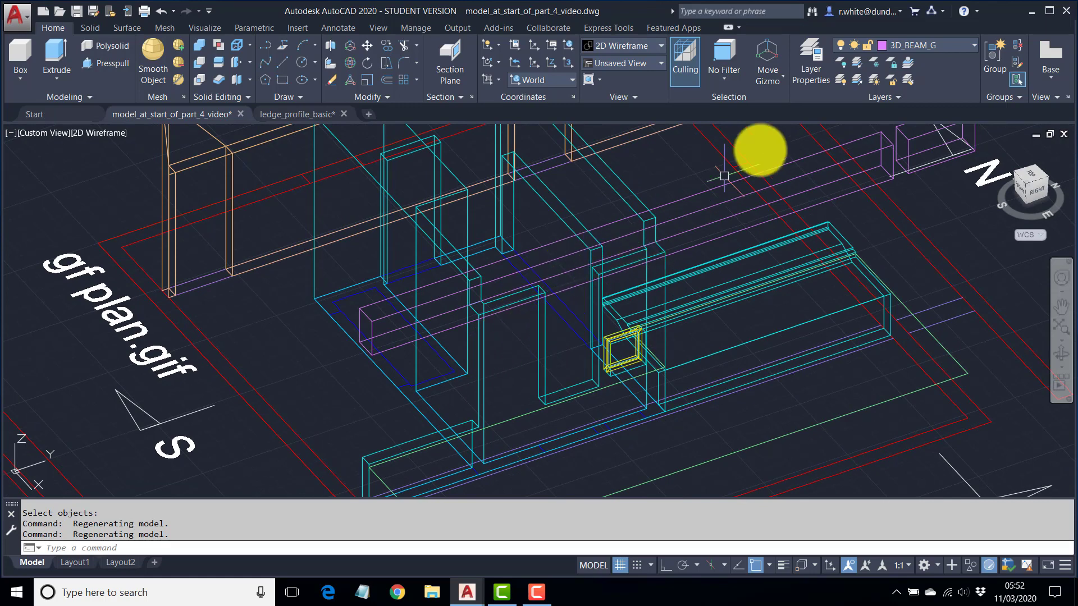
left_click(841, 60)
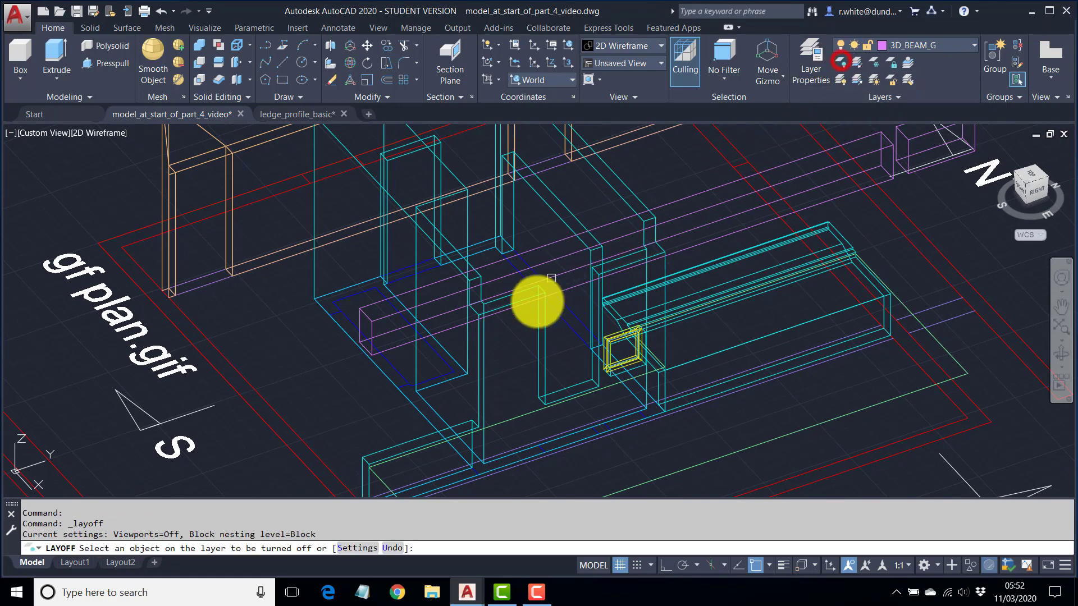
left_click(565, 321)
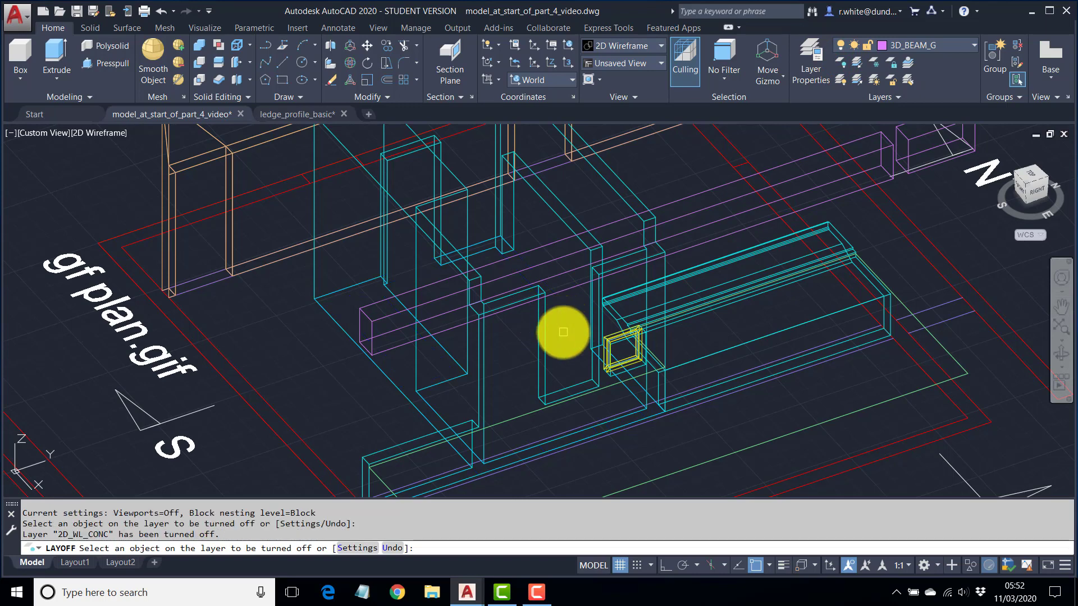
left_click(515, 418)
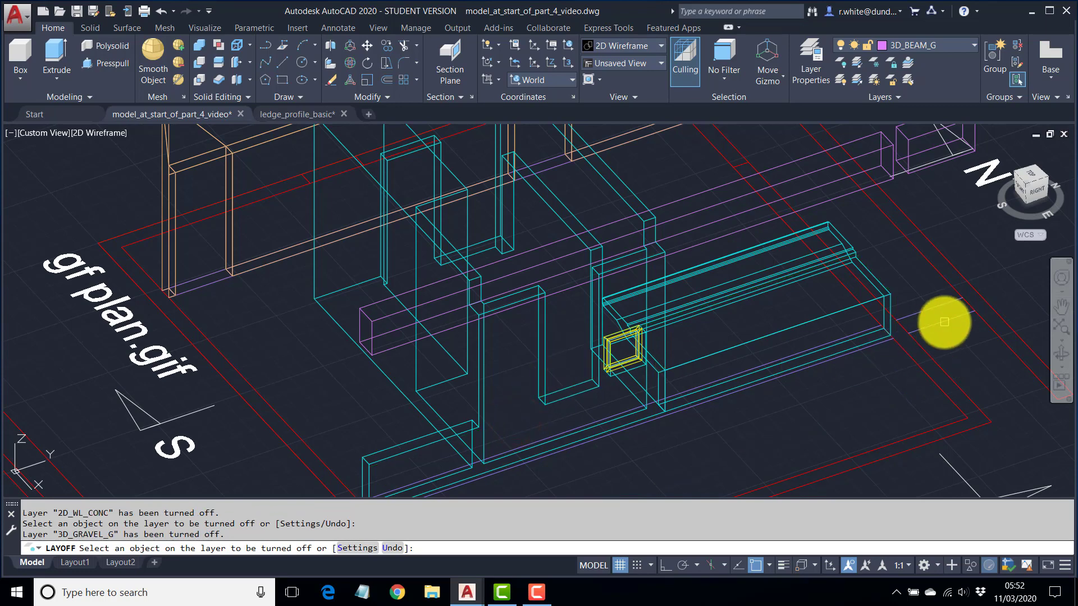
left_click(944, 322)
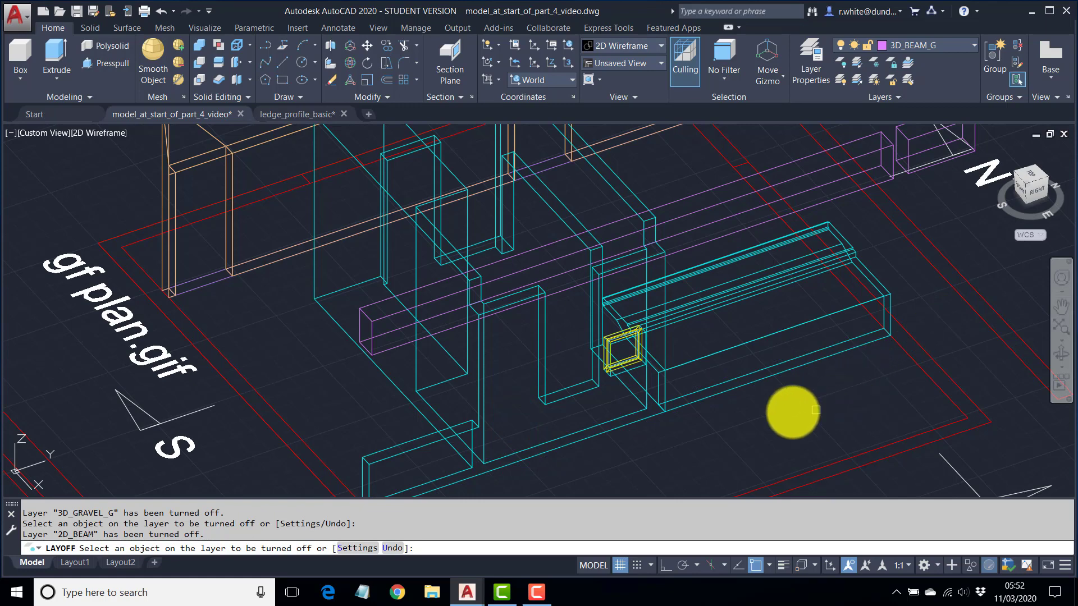
middle_click_drag(794, 409, 765, 344)
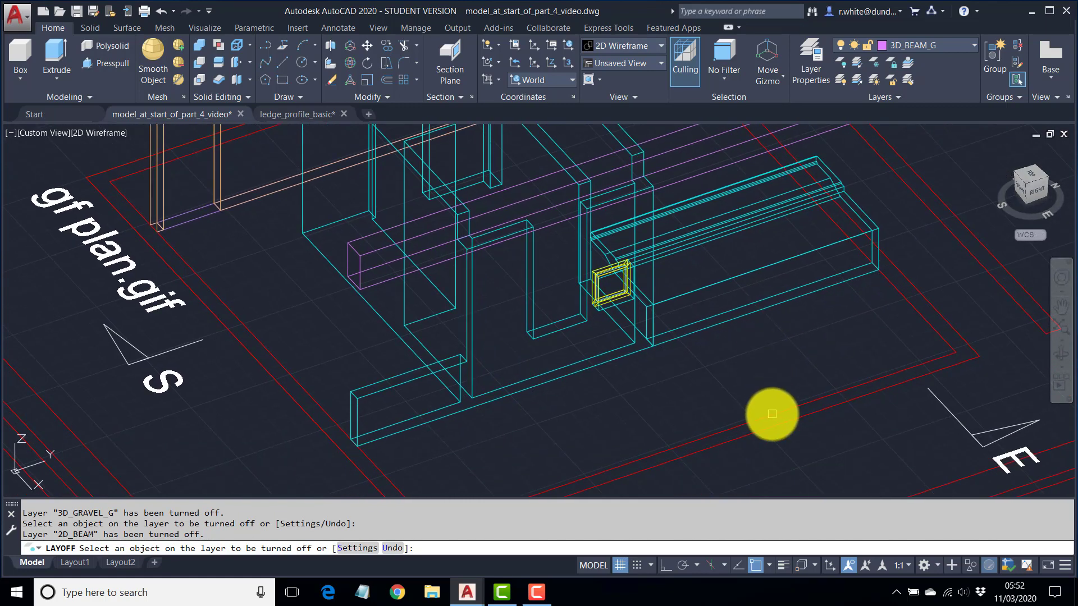
left_click(772, 414)
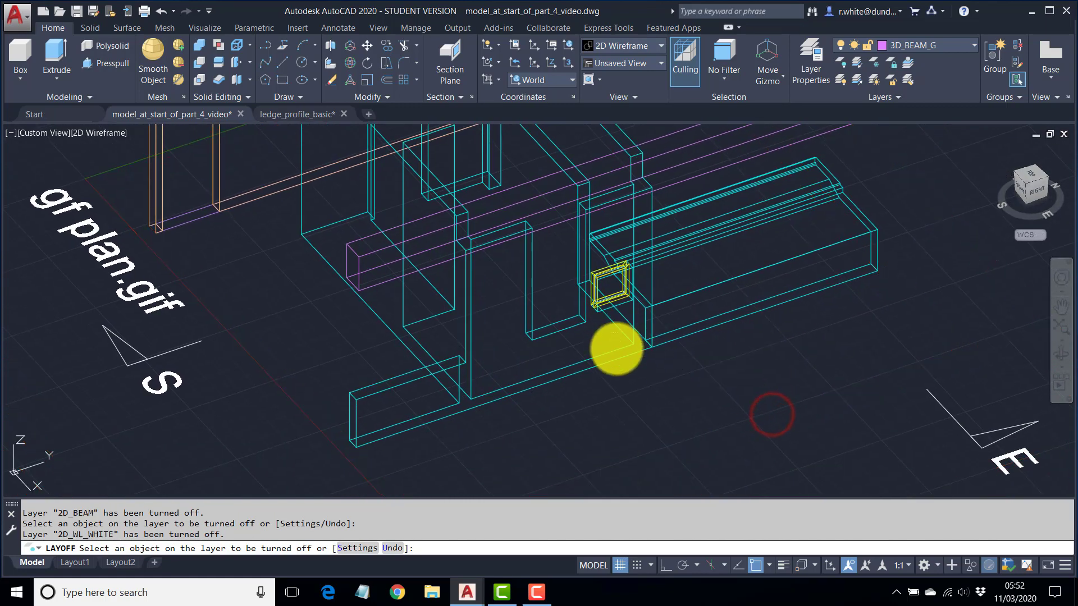
middle_click_drag(616, 344, 621, 393)
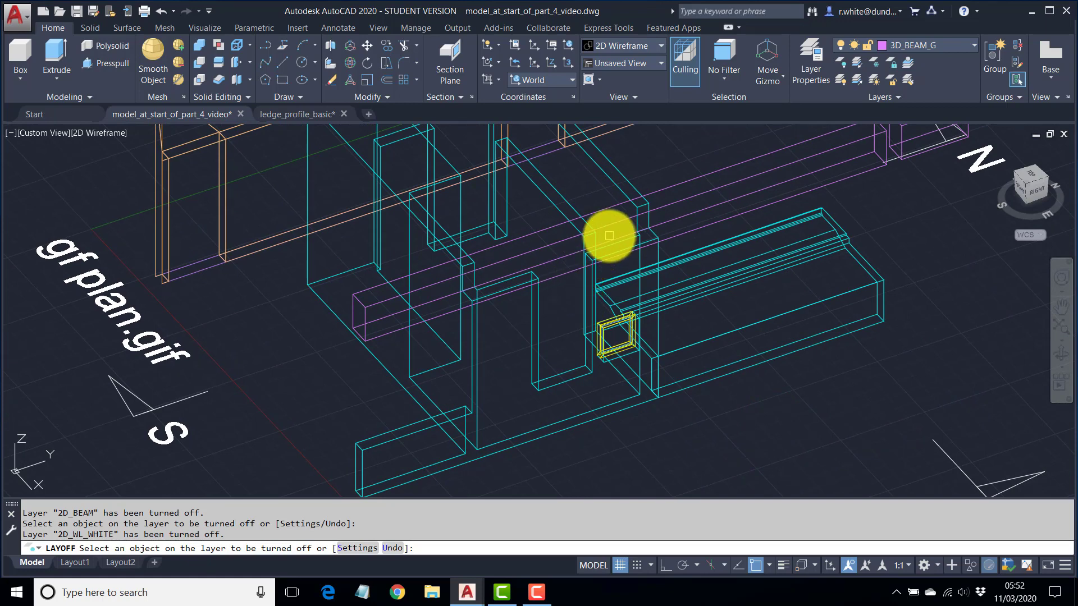
key("Escape")
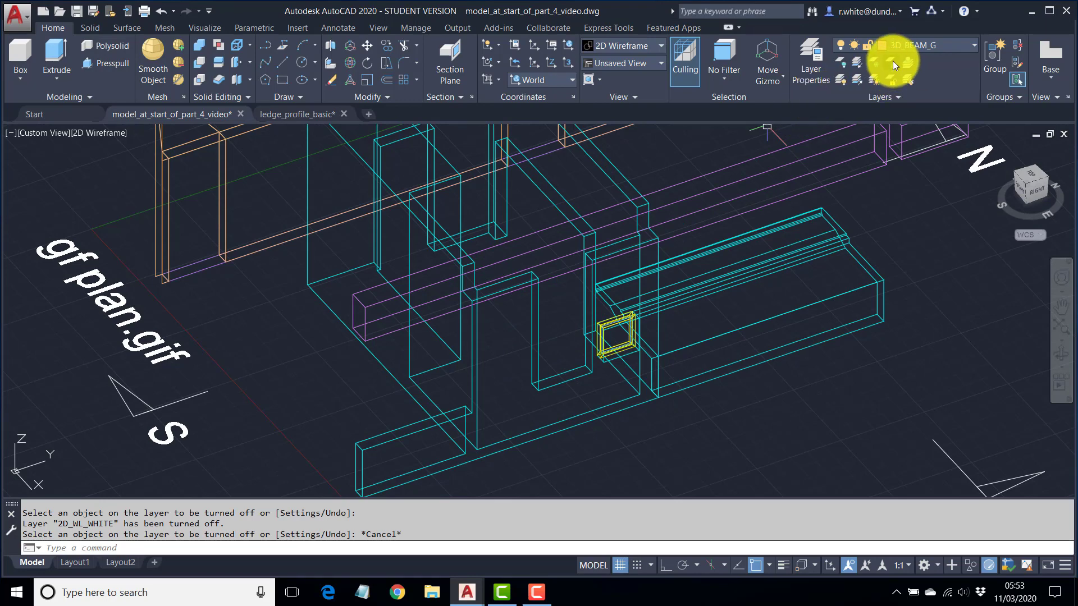
left_click(893, 60)
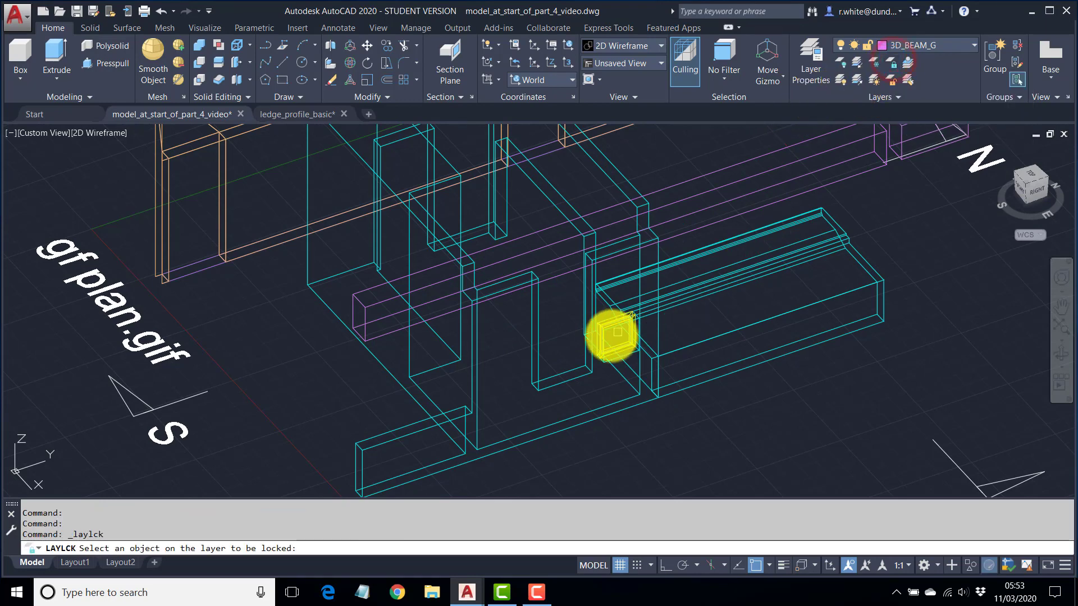
left_click(532, 381)
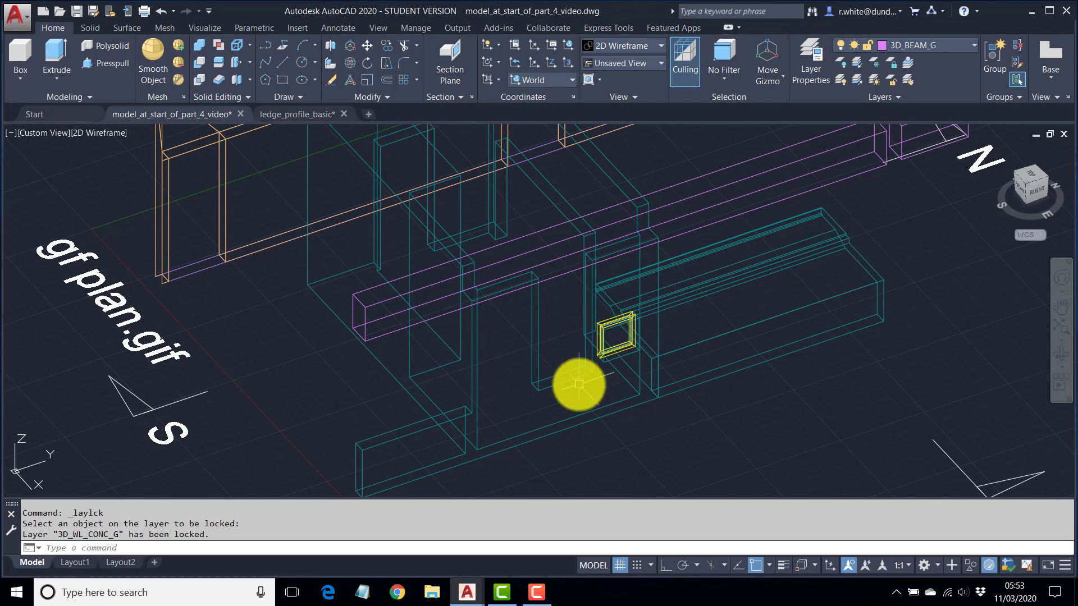
Copy the small window's frame and glass from its lower south outer corner to the lower south corner of the middle wall opening.
scroll(608, 349, "up", 2)
scroll(615, 342, "up", 2)
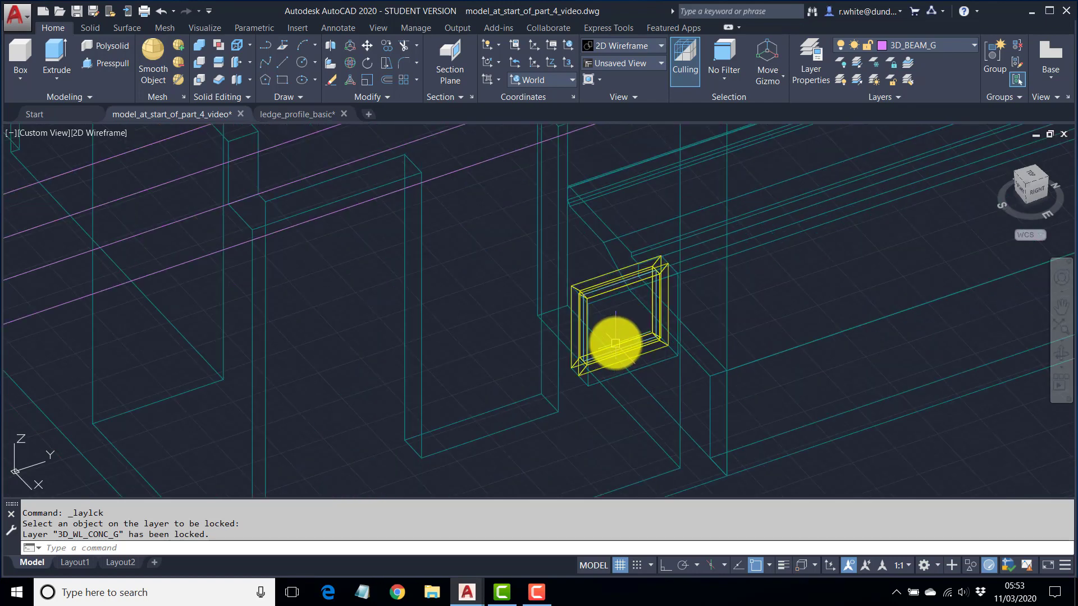
scroll(619, 332, "down", 2)
middle_click_drag(612, 325, 614, 342)
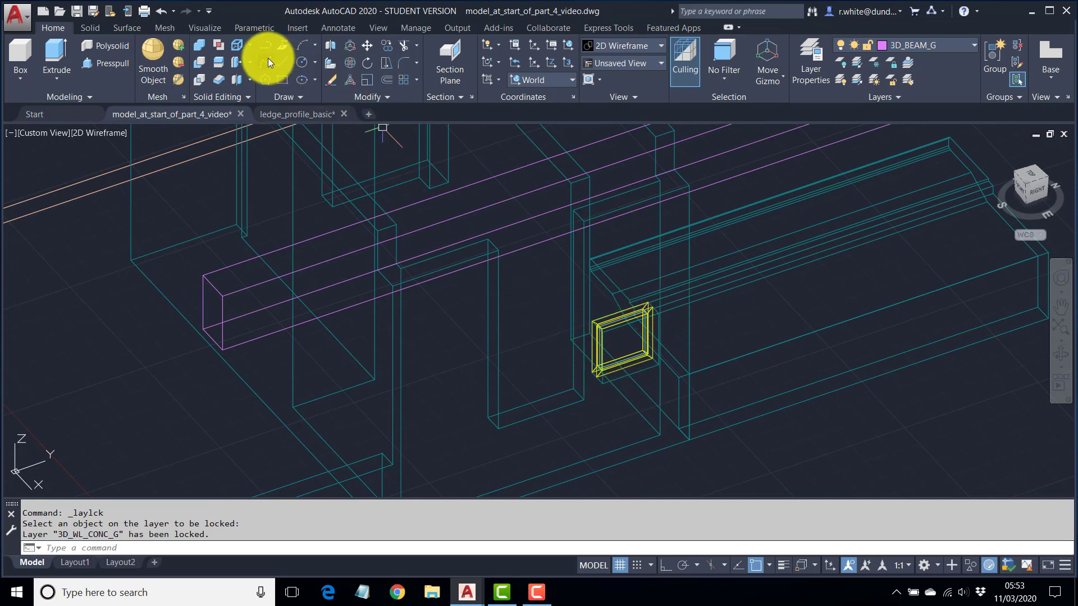
left_click(385, 46)
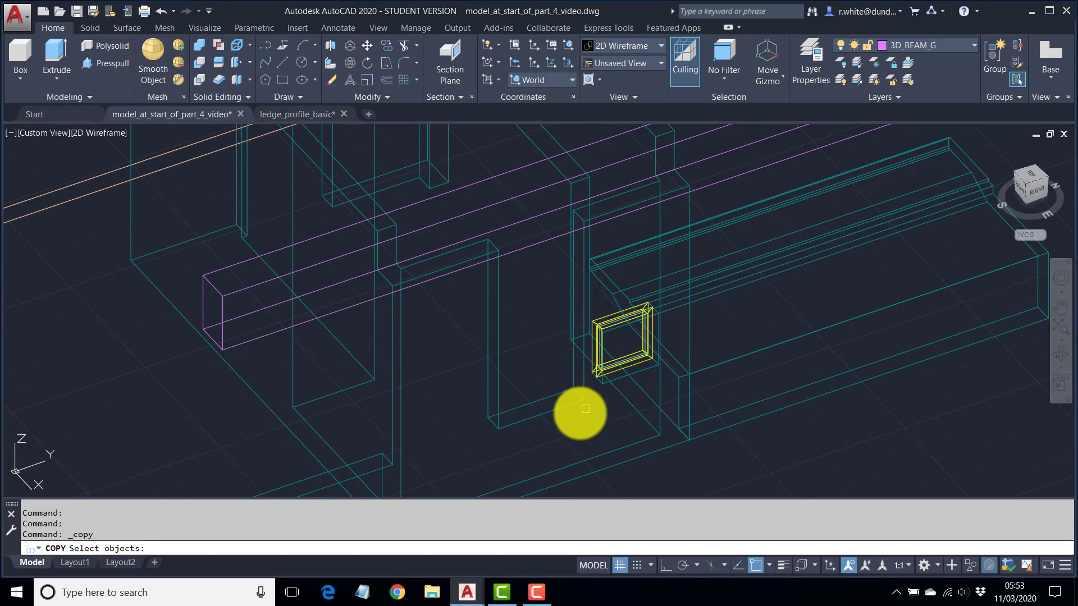
left_click(567, 433)
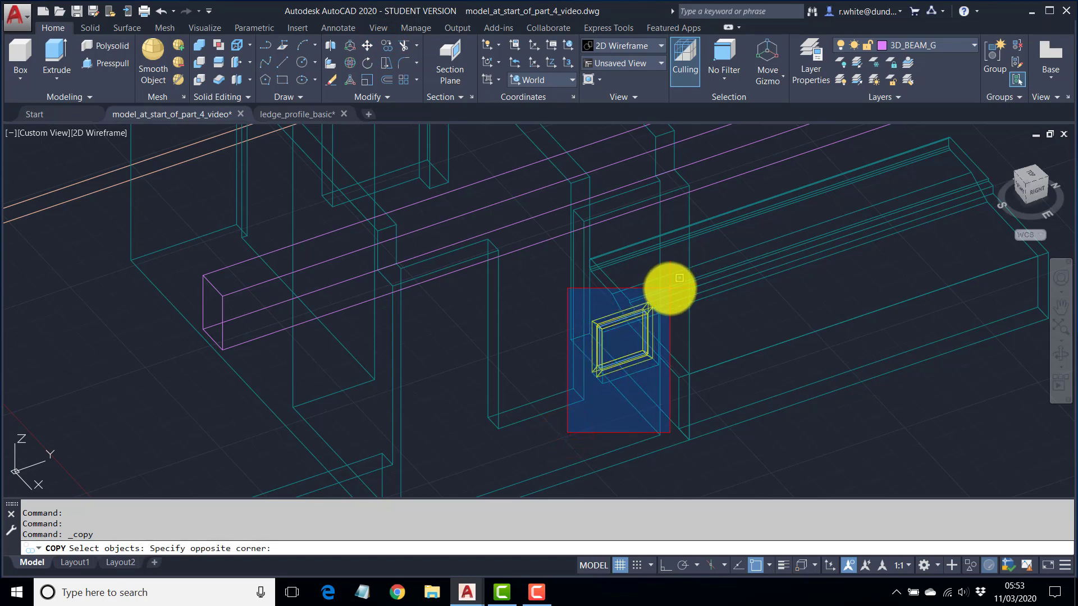
left_click(670, 288)
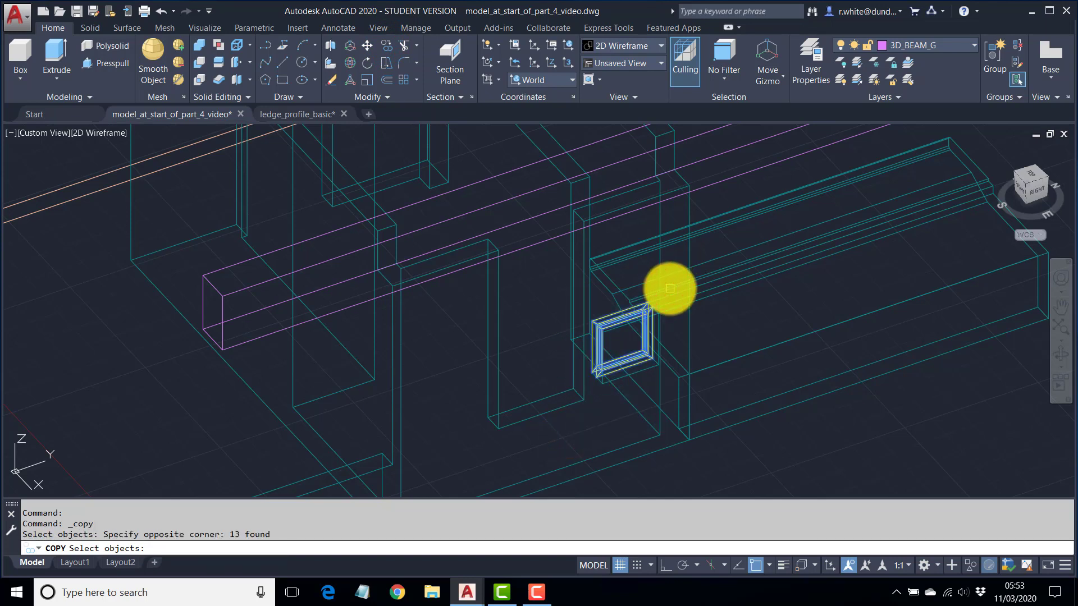
key("Return")
scroll(595, 388, "up", 5)
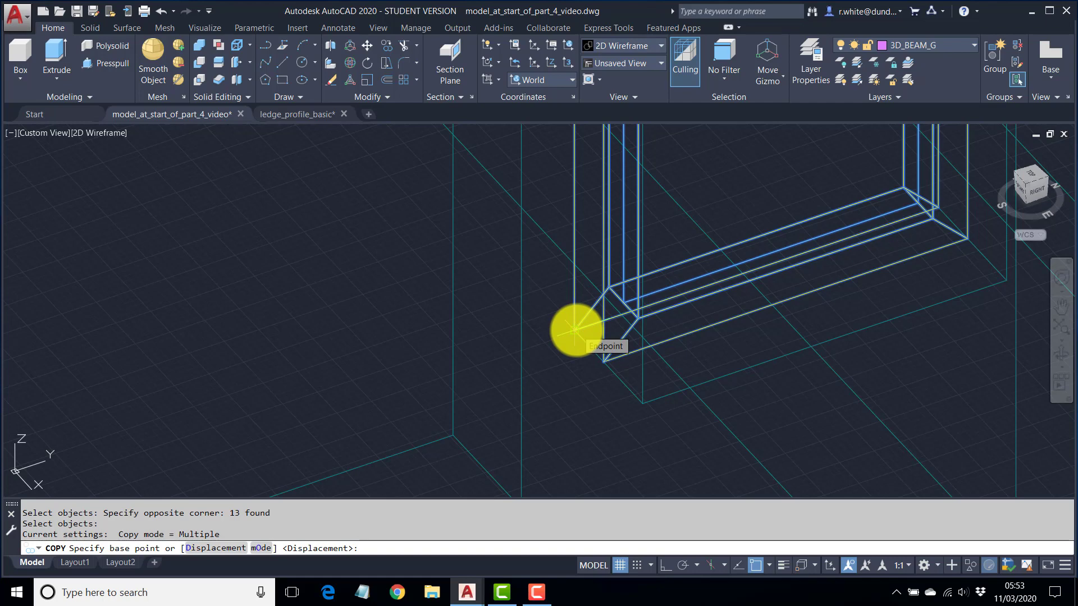
left_click(574, 329)
scroll(544, 336, "down", 3)
middle_click_drag(409, 378, 531, 294)
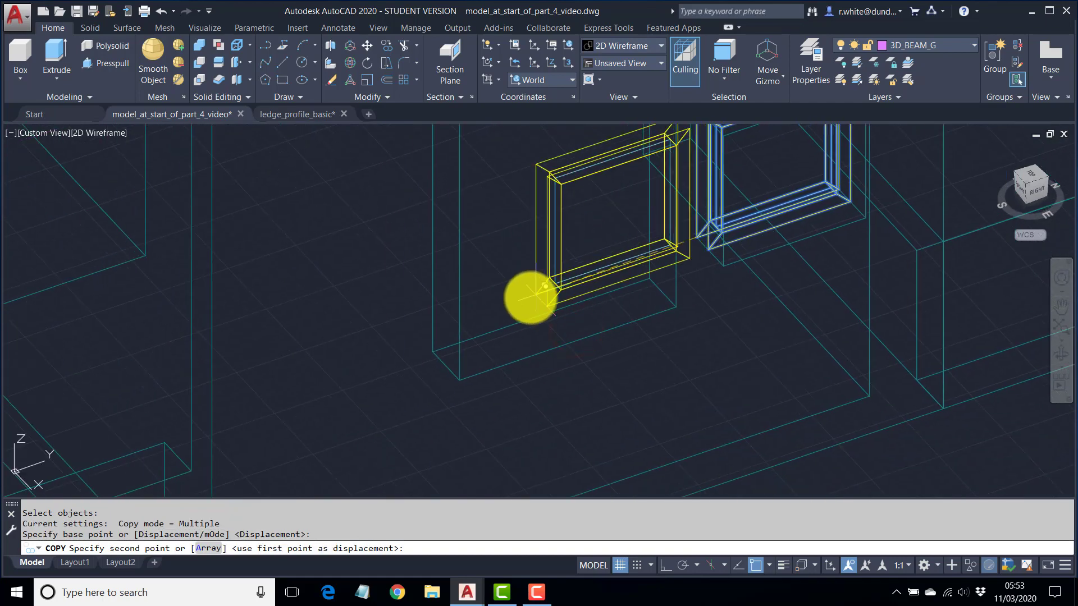
left_click(432, 351)
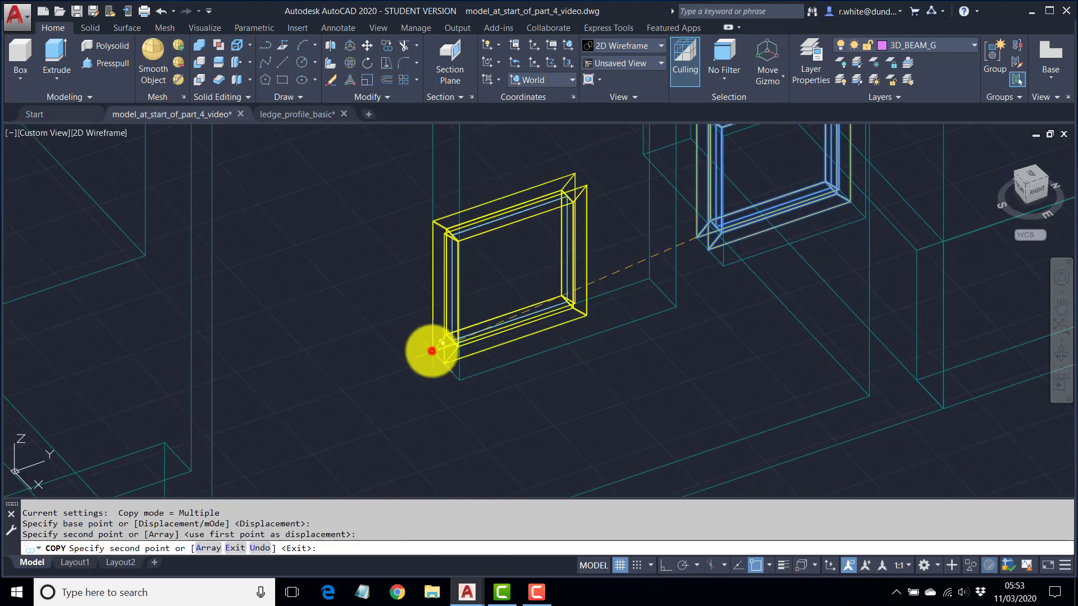
Place a second window copy at the top south corner of the low wall in the southern opening, and finish copying.
scroll(325, 378, "down", 3)
middle_click_drag(325, 378, 549, 276)
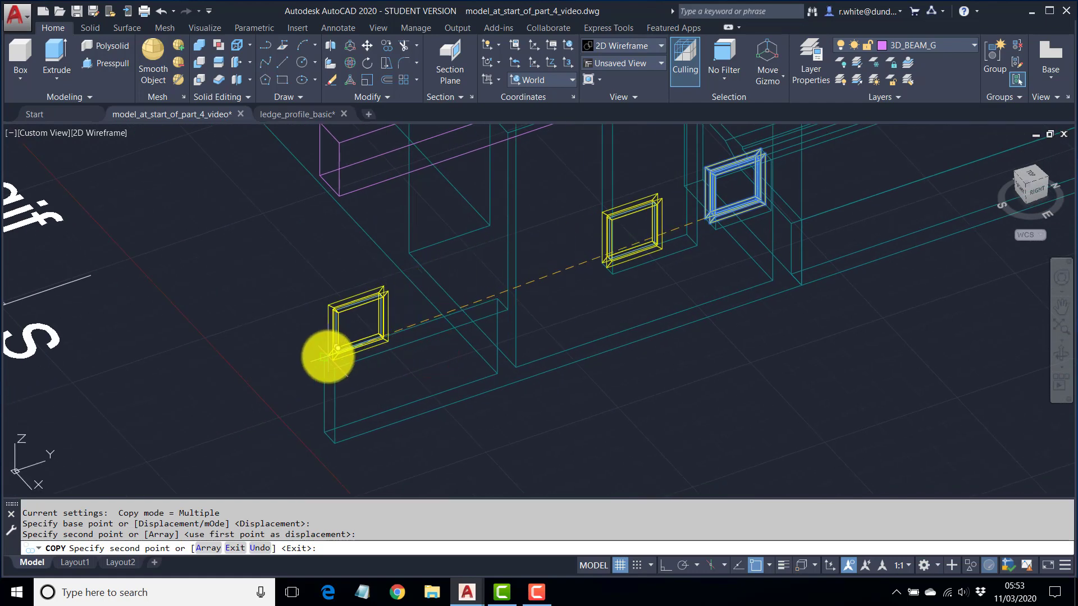
left_click(327, 357)
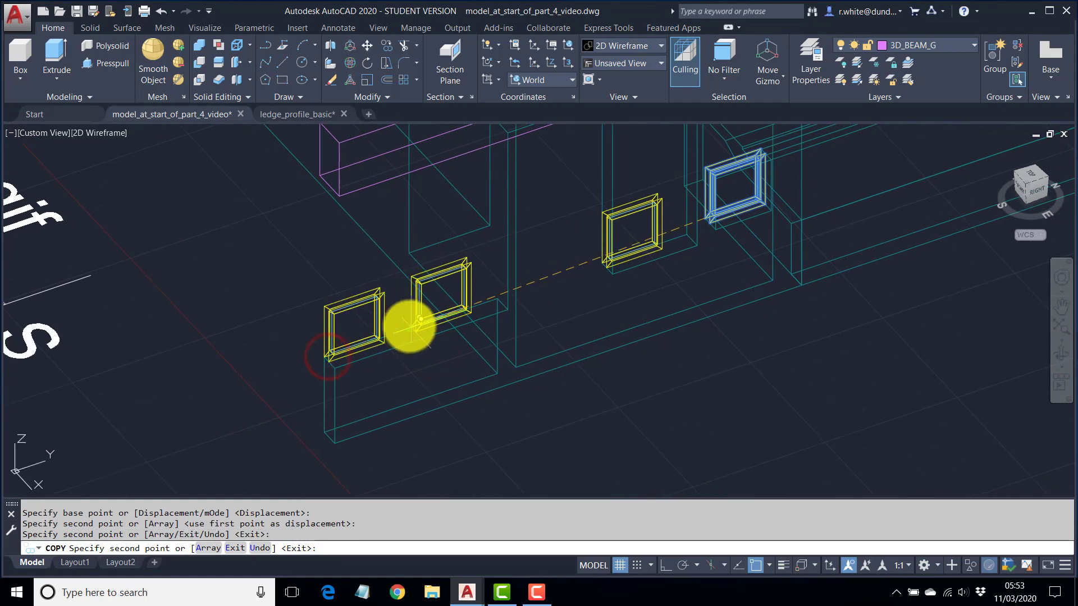
key("Return")
Set the UCS to Right and draw a polyline from the southern window's upper south corner up to the long beam's lower corner.
middle_click_drag(553, 257, 522, 339)
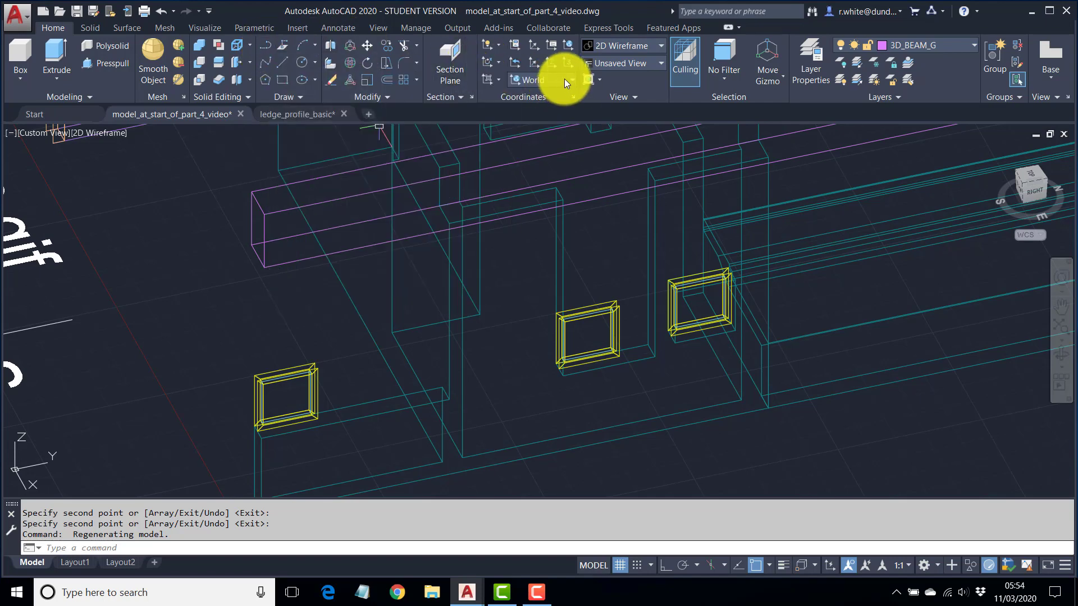
left_click(564, 80)
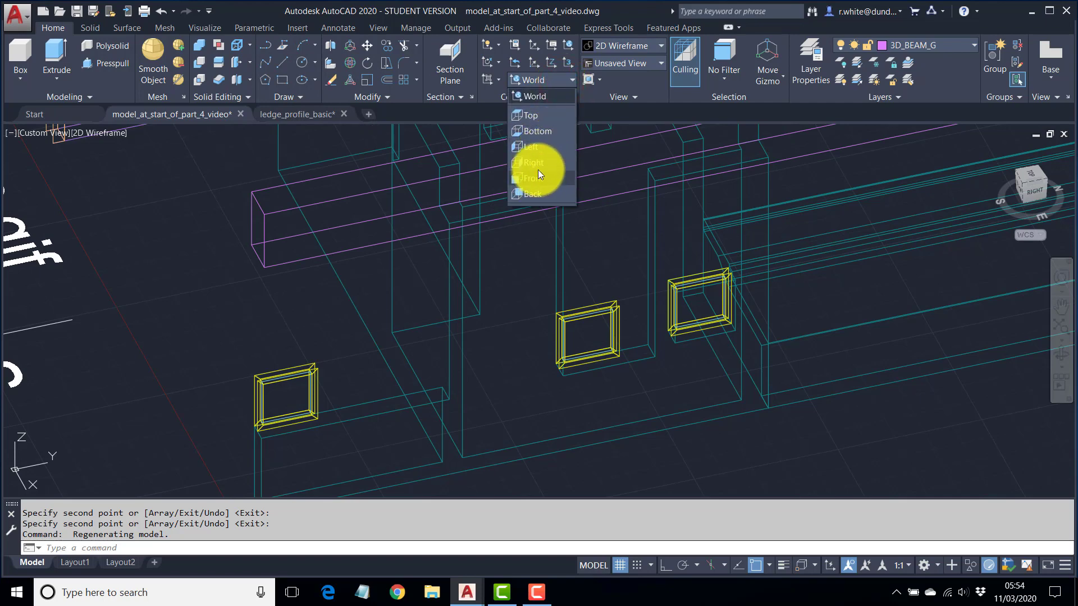
left_click(537, 162)
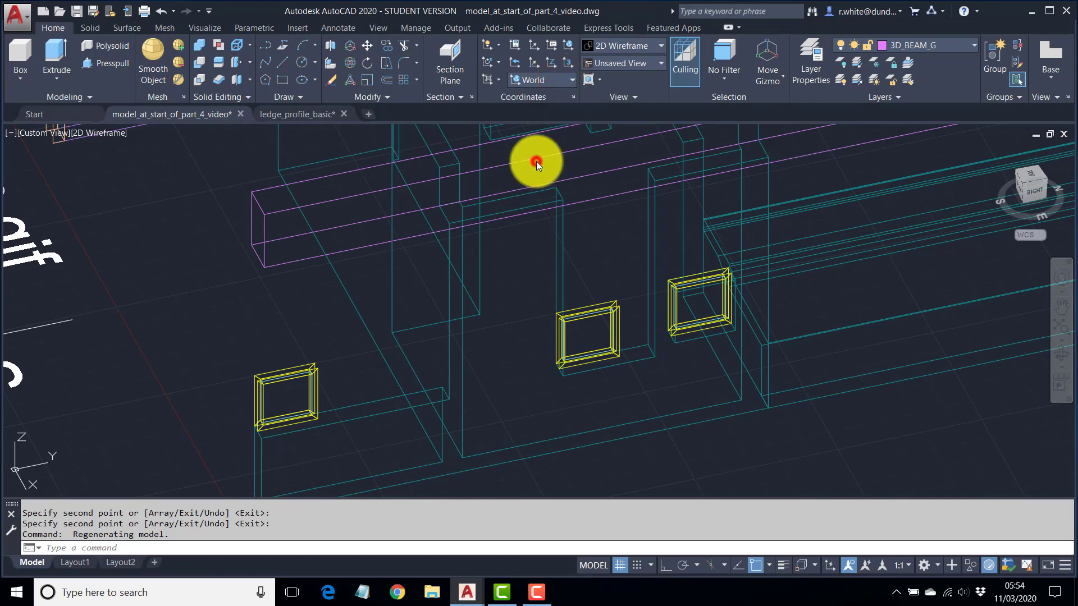
left_click(268, 44)
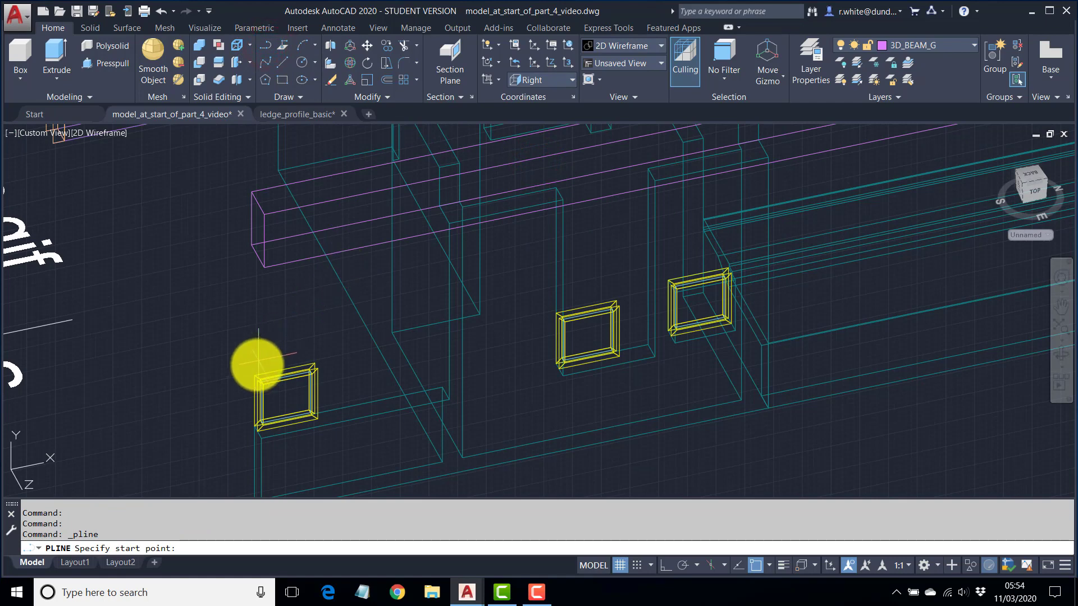
scroll(255, 368, "up", 3)
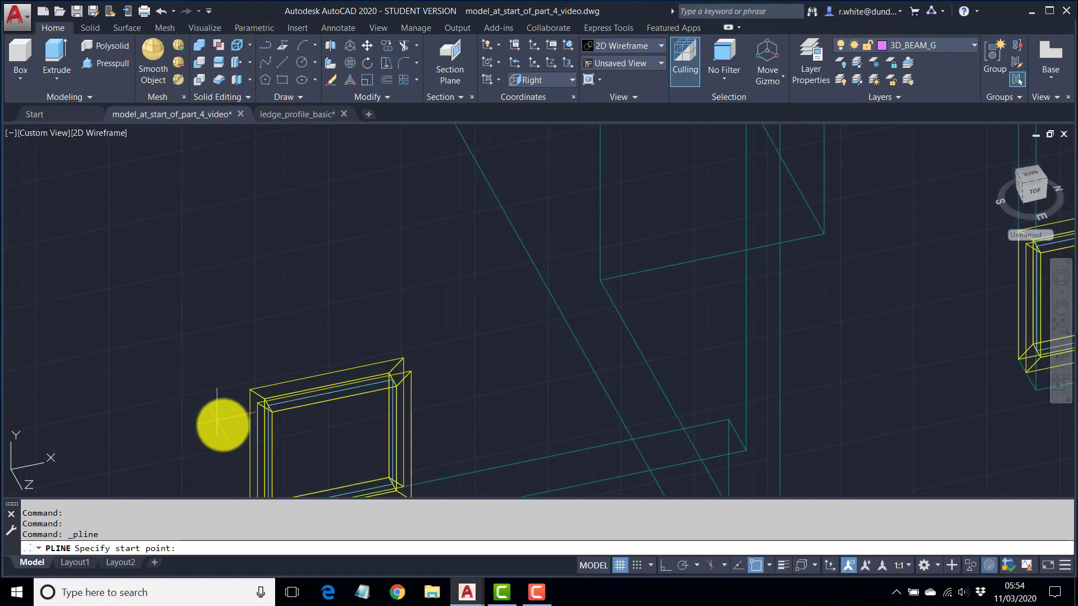
left_click(250, 388)
scroll(264, 303, "down", 3)
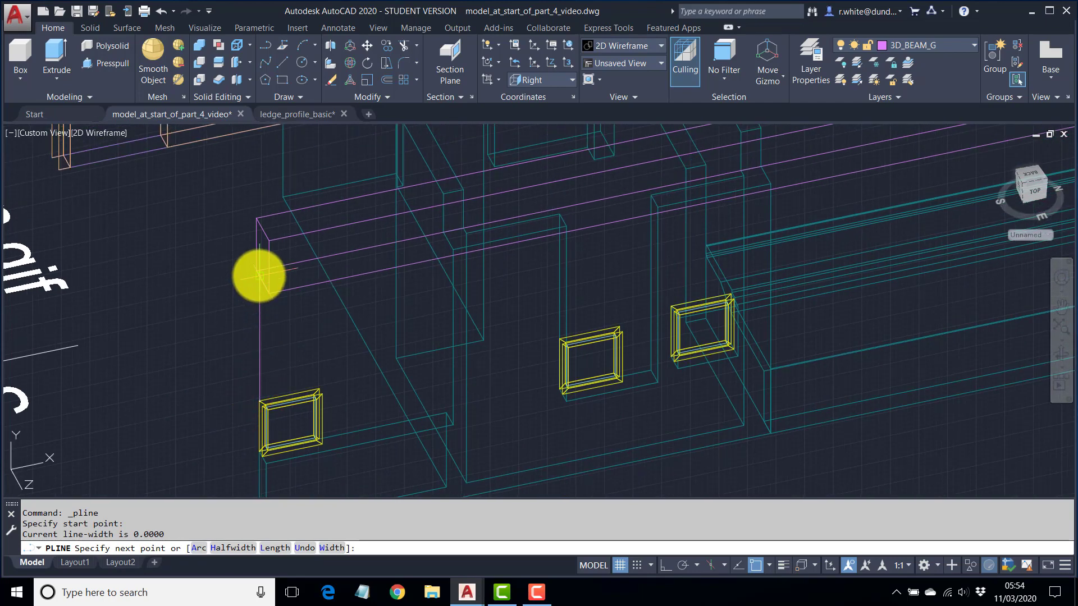
left_click(258, 273)
key("Return")
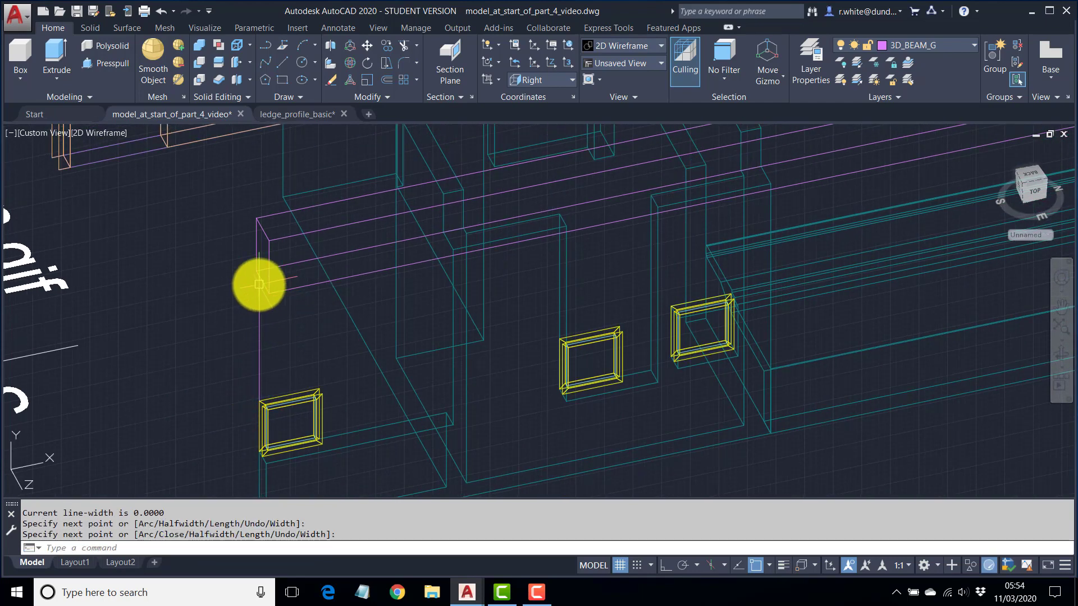
Draw a polyline from the southern window's upper north corner to the upper north corner of its wall opening.
key("Return")
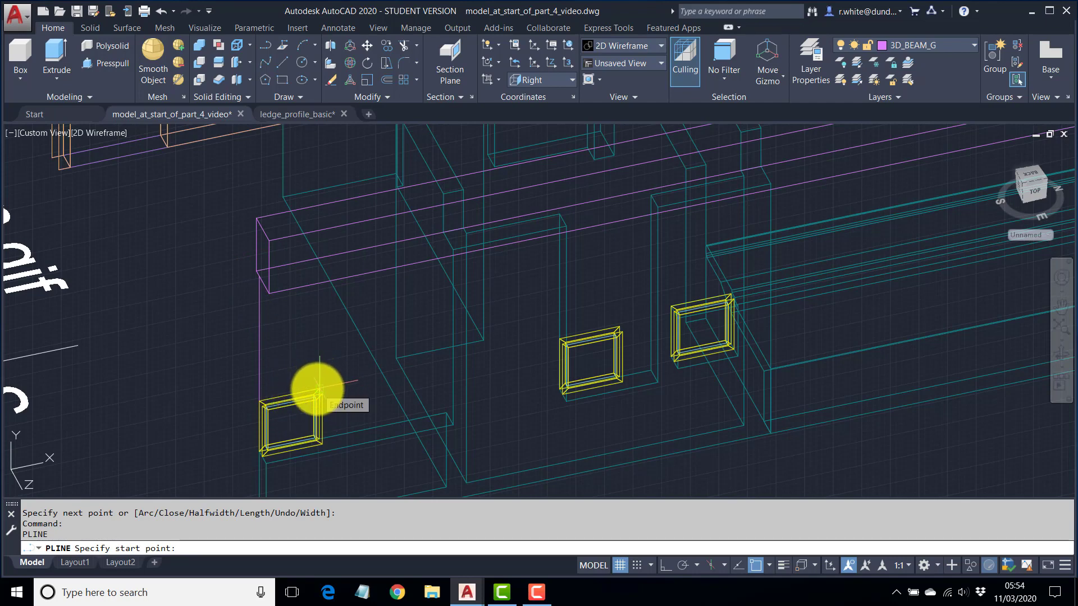
left_click(319, 387)
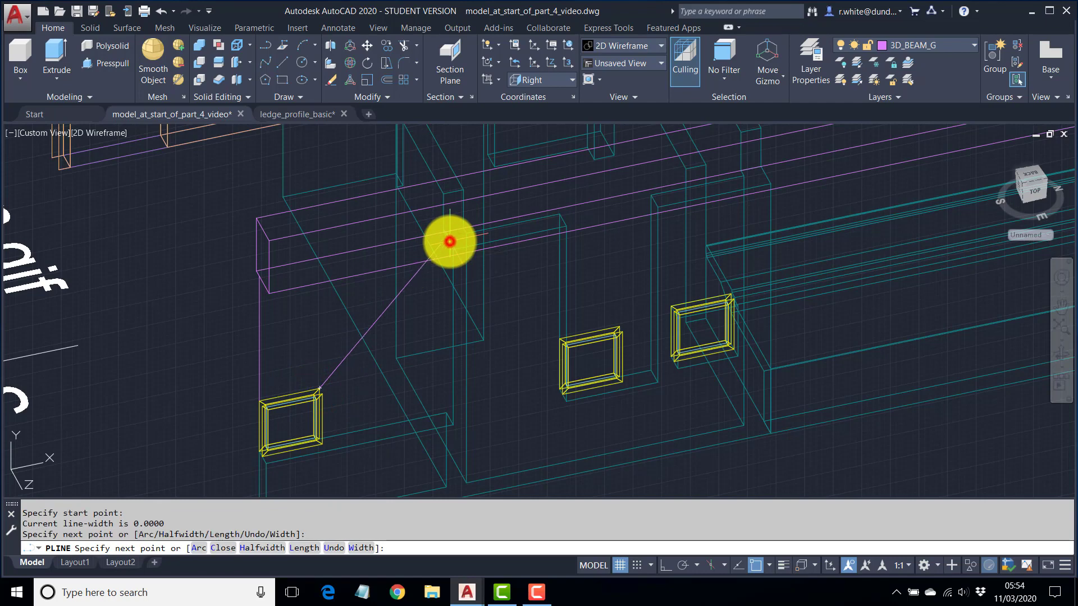
left_click(450, 241)
key("Return")
middle_click_drag(403, 388, 368, 311)
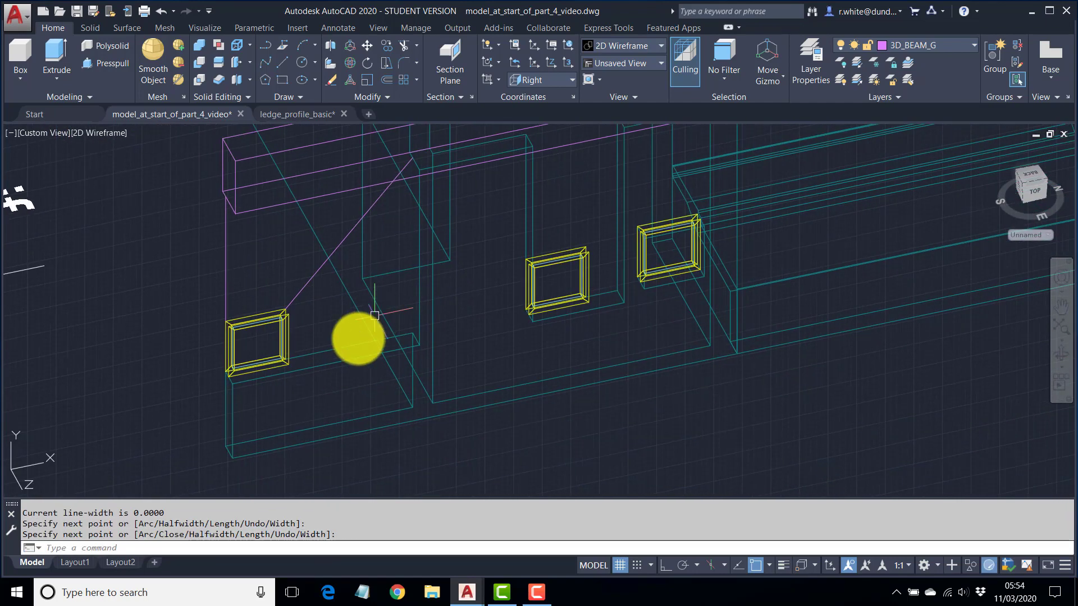
Draw a polyline from the southern window's lower north corner to the north end of the low wall's top edge.
scroll(325, 370, "up", 2)
key("Return")
scroll(269, 359, "up", 5)
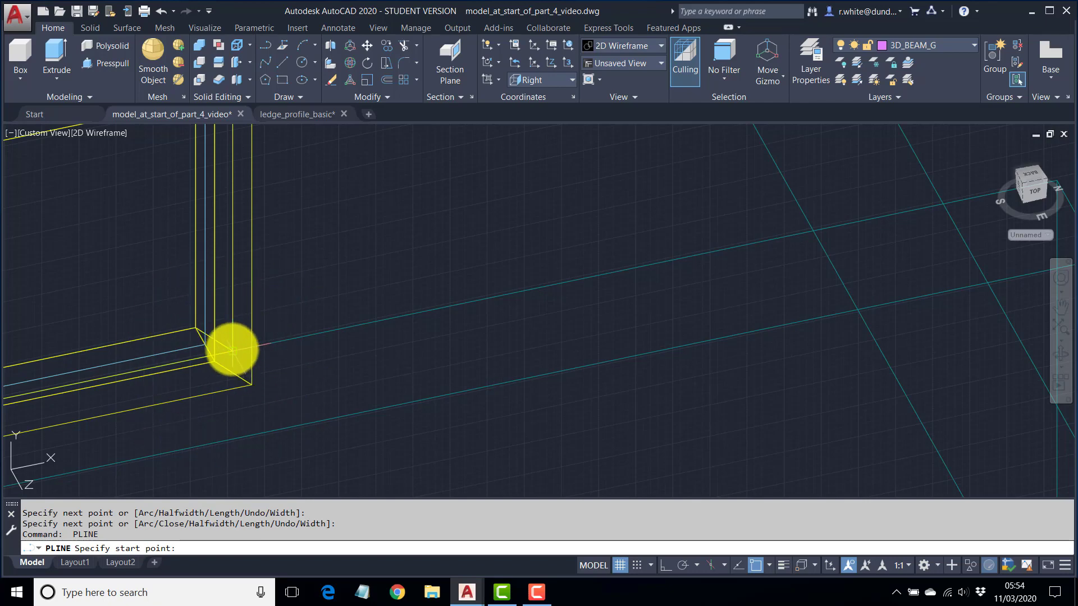
left_click(232, 351)
scroll(313, 332, "down", 5)
left_click(588, 274)
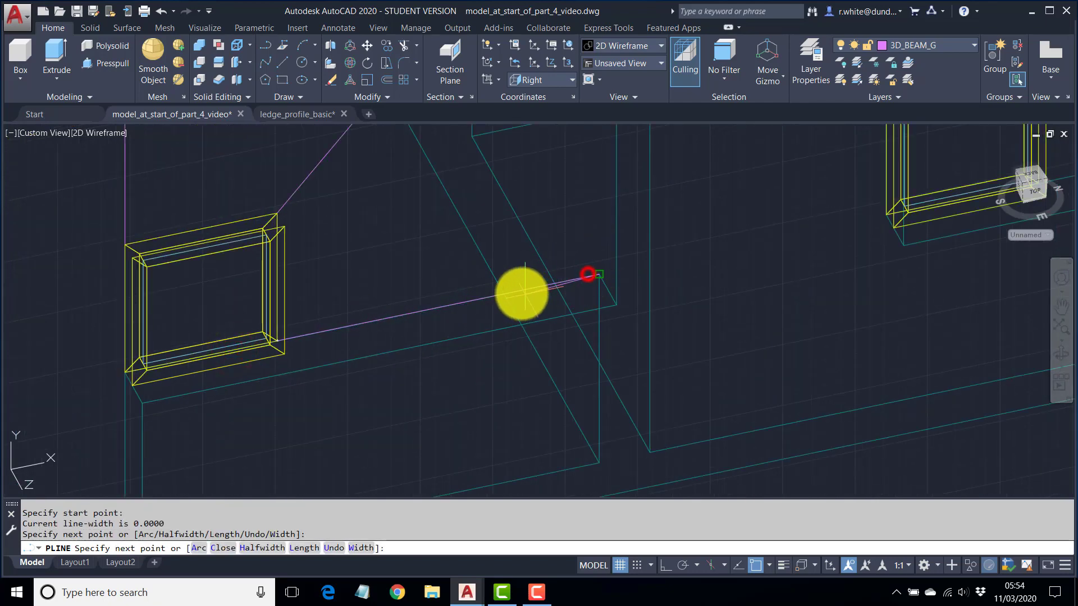
scroll(532, 248, "down", 5)
key("Return")
Draw a polyline from the middle window's upper south corner up to the upper south corner of its opening.
scroll(528, 320, "up", 3)
middle_click_drag(655, 300, 581, 353)
key("Return")
scroll(508, 342, "up", 4)
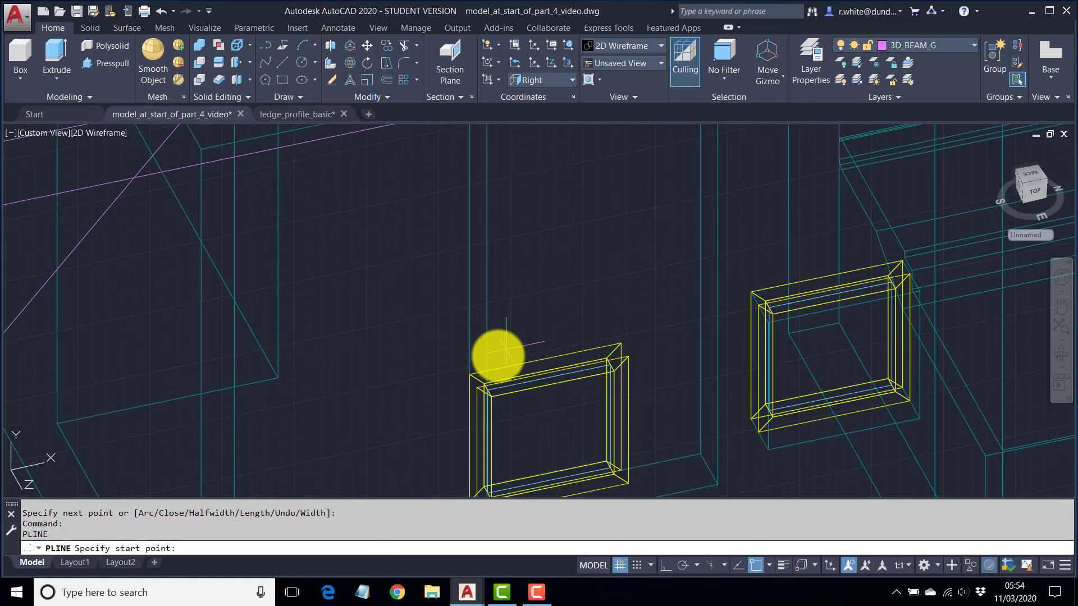
left_click(431, 376)
scroll(427, 359, "down", 5)
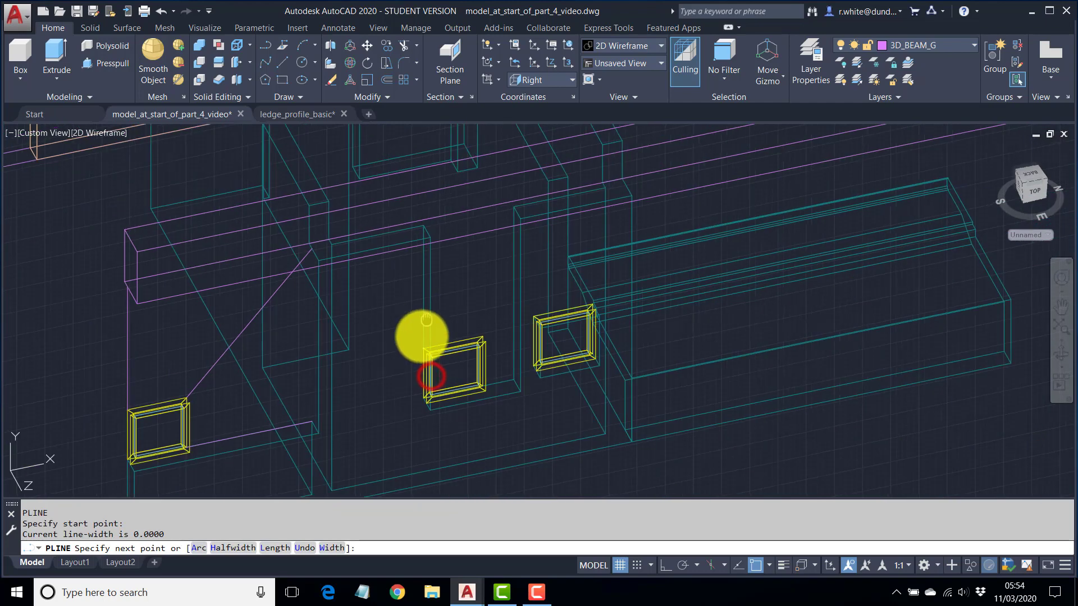
scroll(413, 303, "up", 1)
left_click(409, 270)
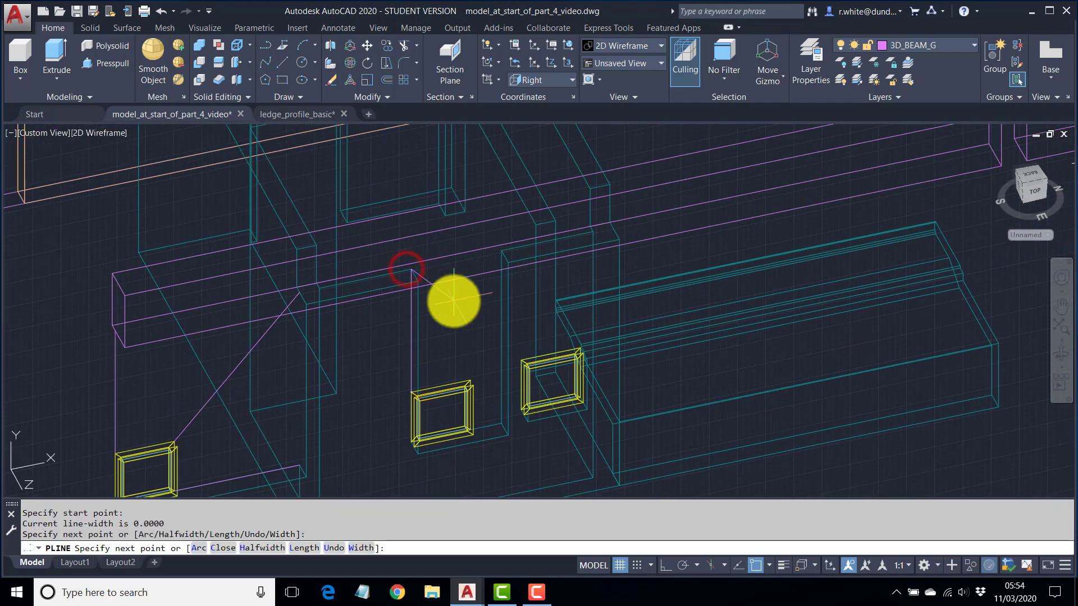
key("Return")
Draw a polyline from the middle window's upper north corner to the upper north corner of its opening.
key("Return")
left_click(472, 375)
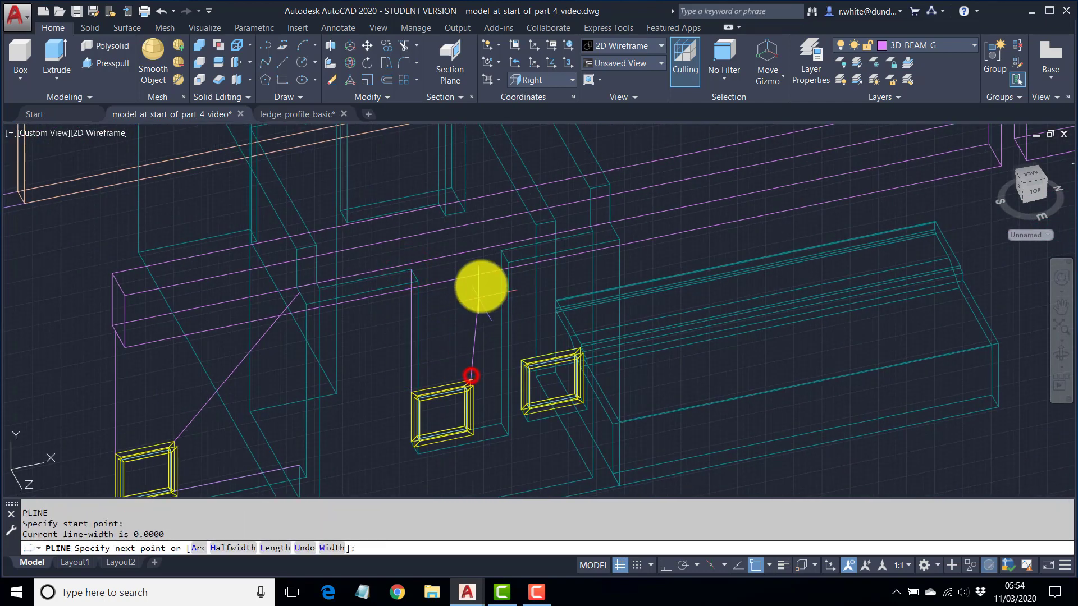
left_click(501, 249)
key("Return")
middle_click_drag(486, 424, 481, 407)
Draw a polyline from the middle window's lower north corner along the sill to the opening's lower north corner.
scroll(482, 407, "up", 4)
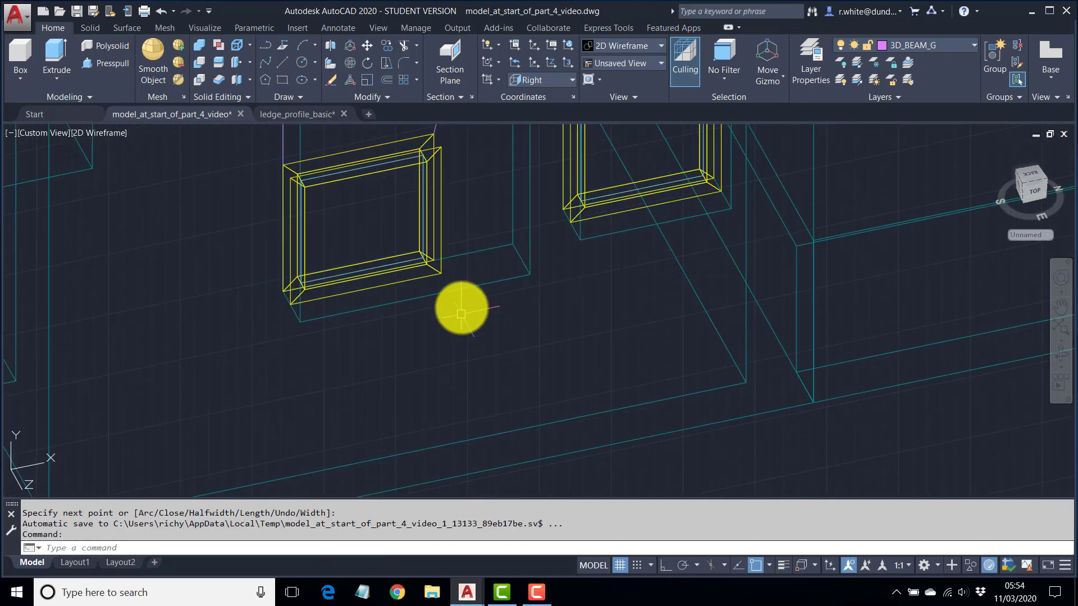
key("Return")
left_click(434, 260)
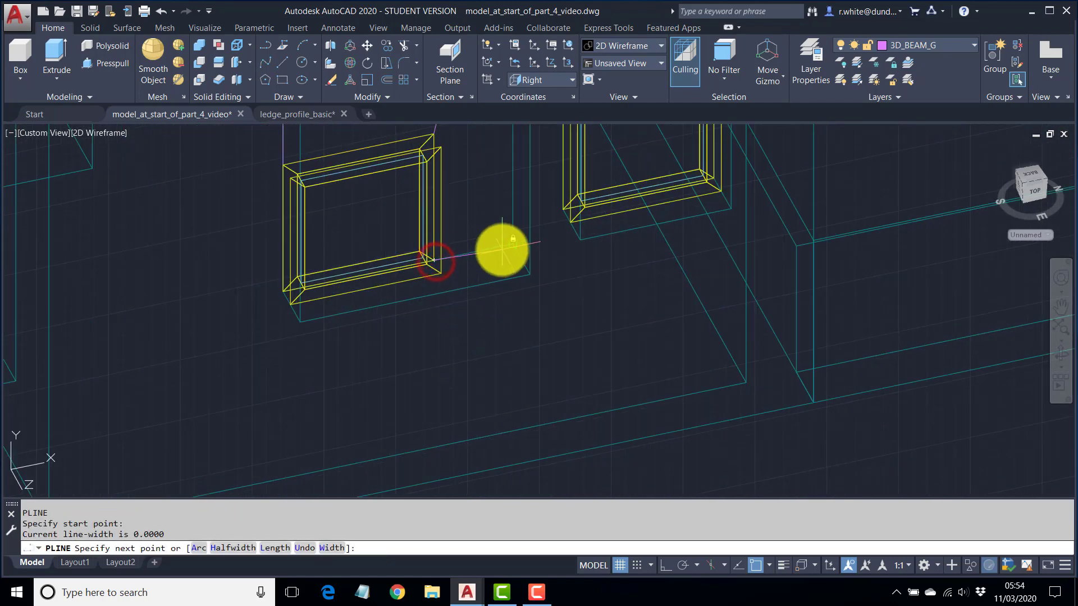
left_click(502, 248)
key("Return")
scroll(481, 270, "down", 5)
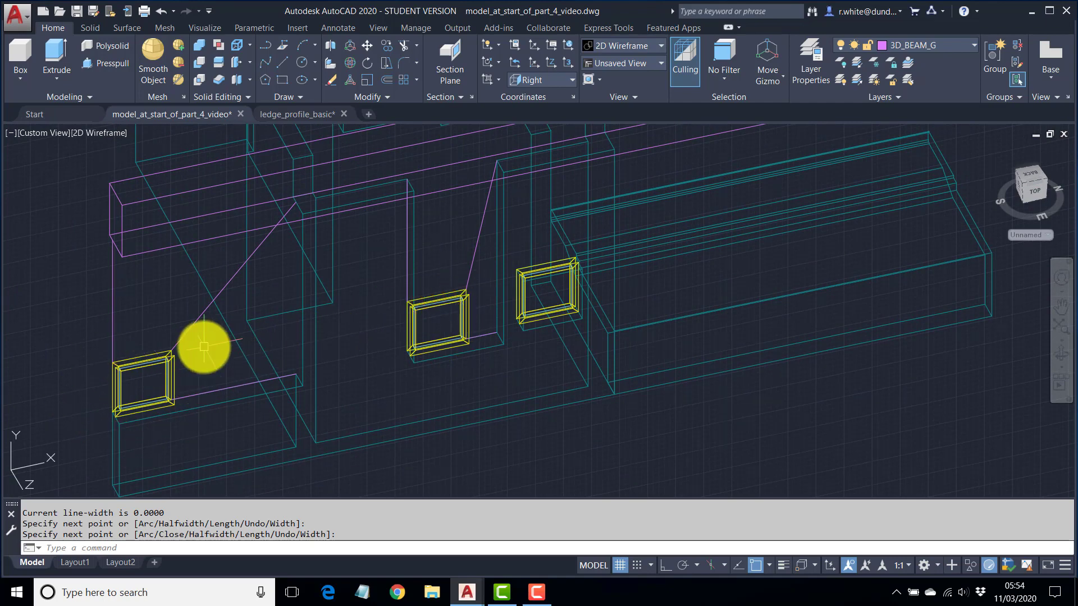
Stretch the southern window's lower north corner along the guide polyline to the north end of the low wall's top edge.
middle_click_drag(278, 327, 423, 299)
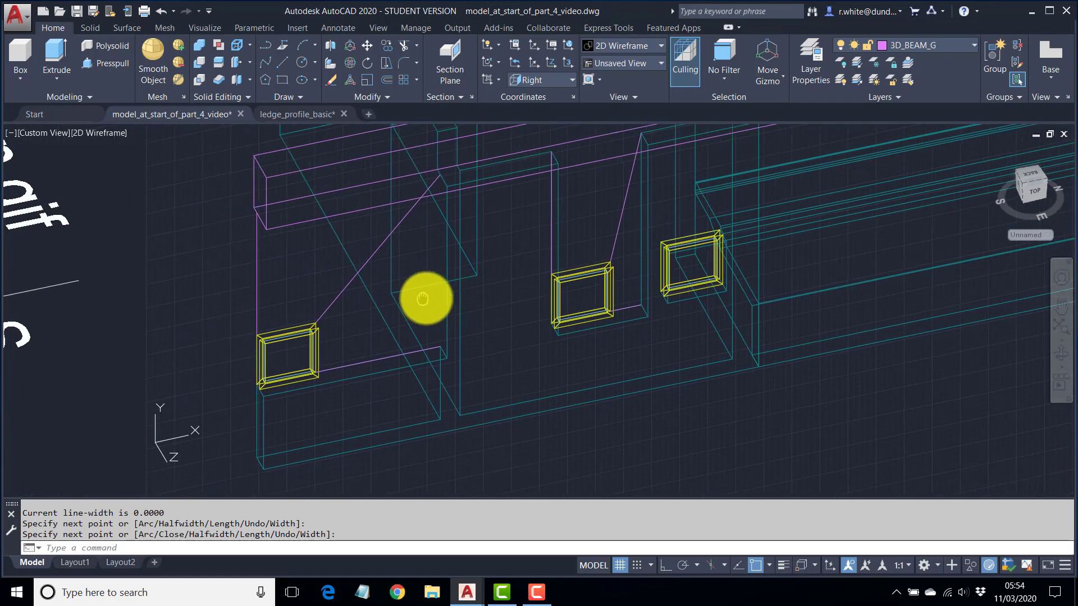
scroll(326, 342, "up", 3)
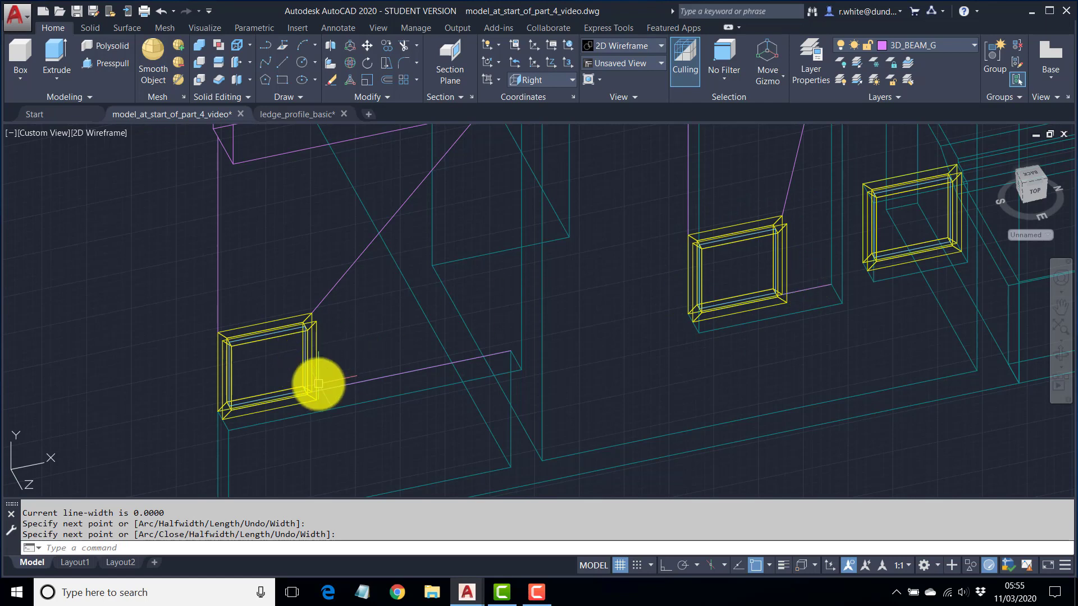
left_click(386, 64)
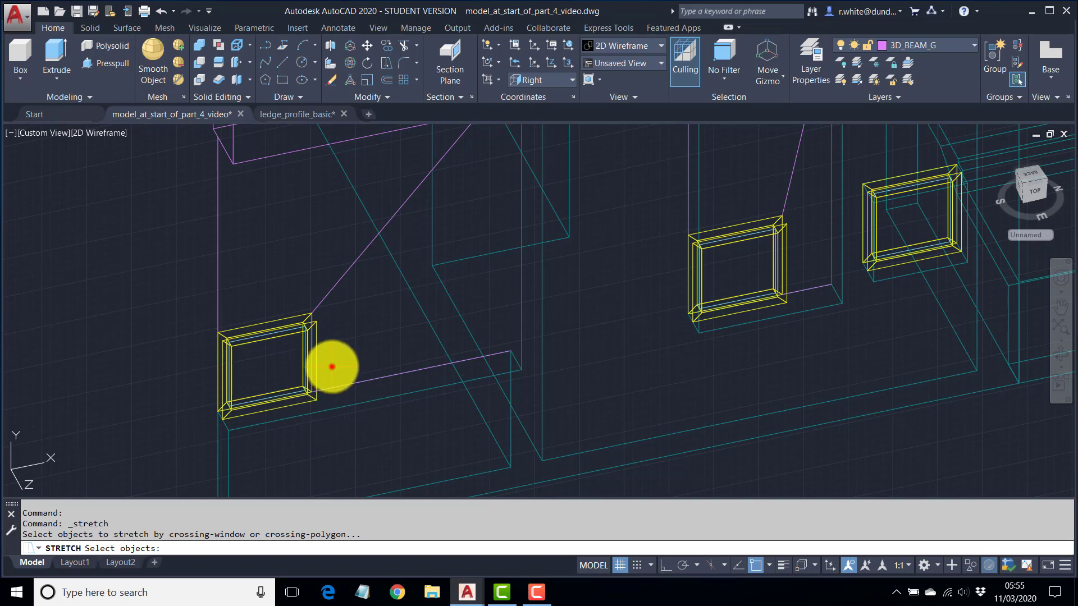
left_click(332, 367)
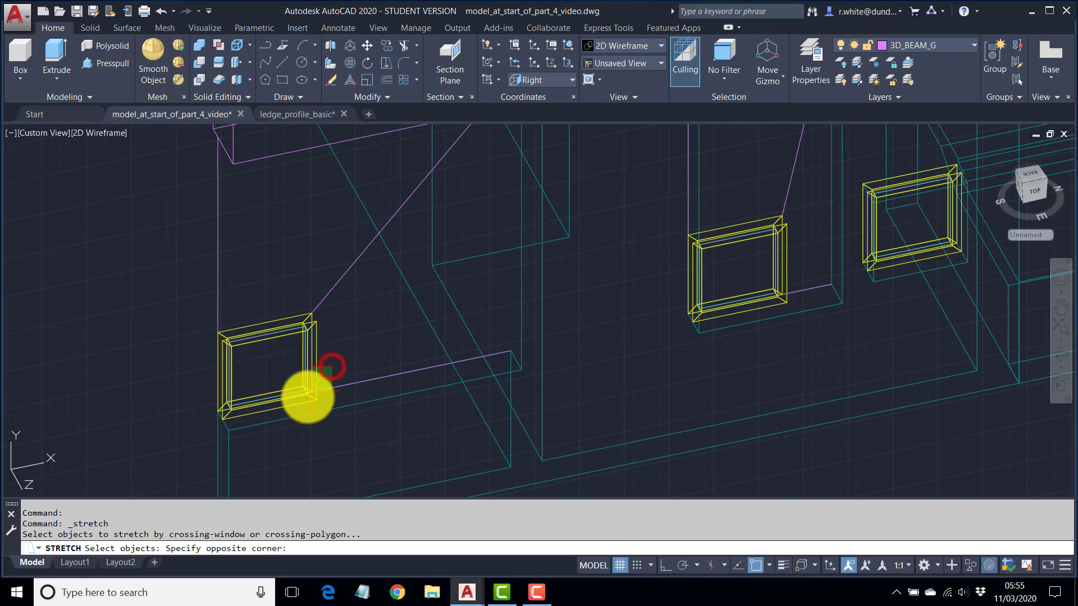
left_click(278, 431)
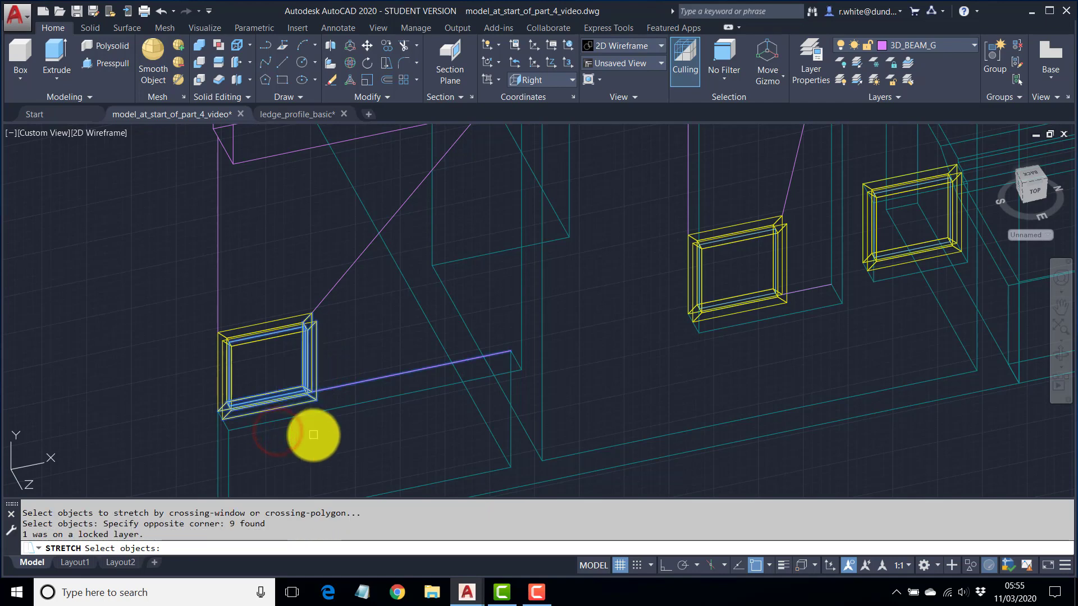
key("Return")
scroll(324, 390, "up", 5)
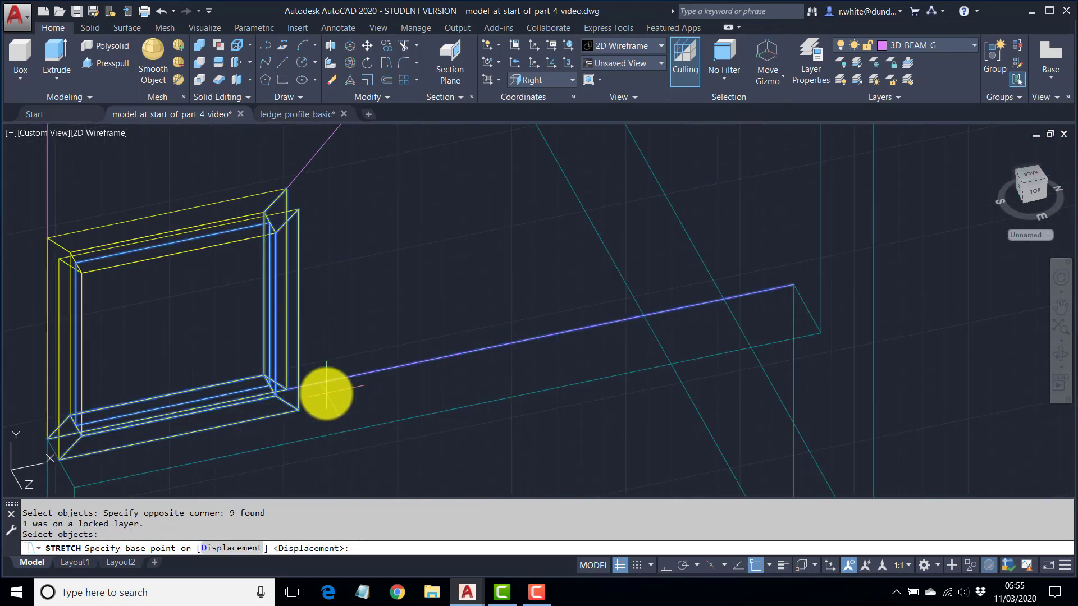
left_click(266, 393)
scroll(430, 351, "down", 5)
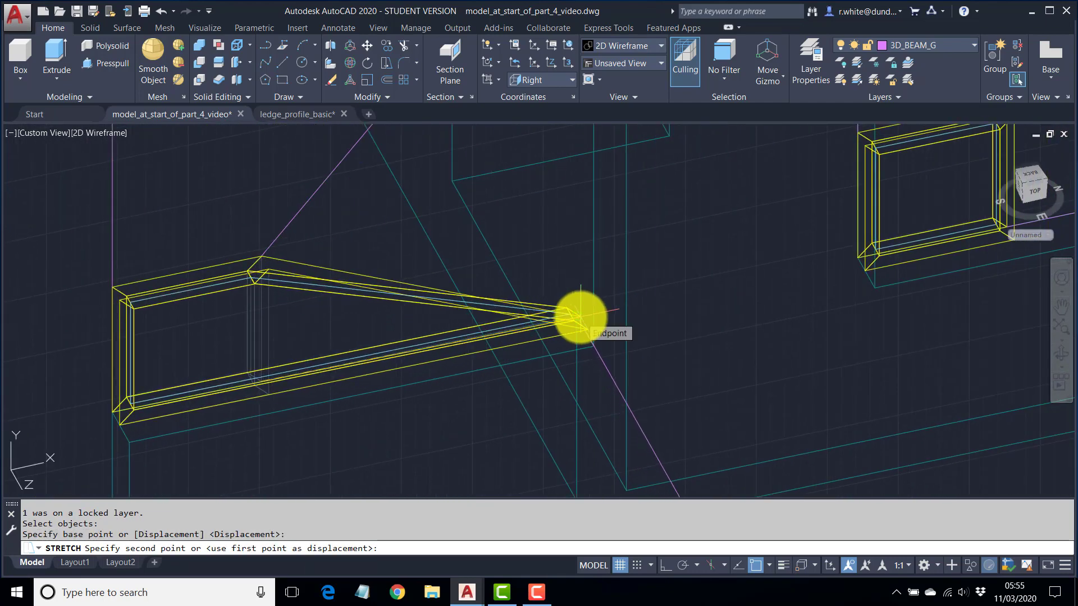
left_click(581, 317)
Stretch the southern window's upper north corner along its guide polyline to the upper north corner of the opening.
middle_click_drag(429, 292, 380, 415)
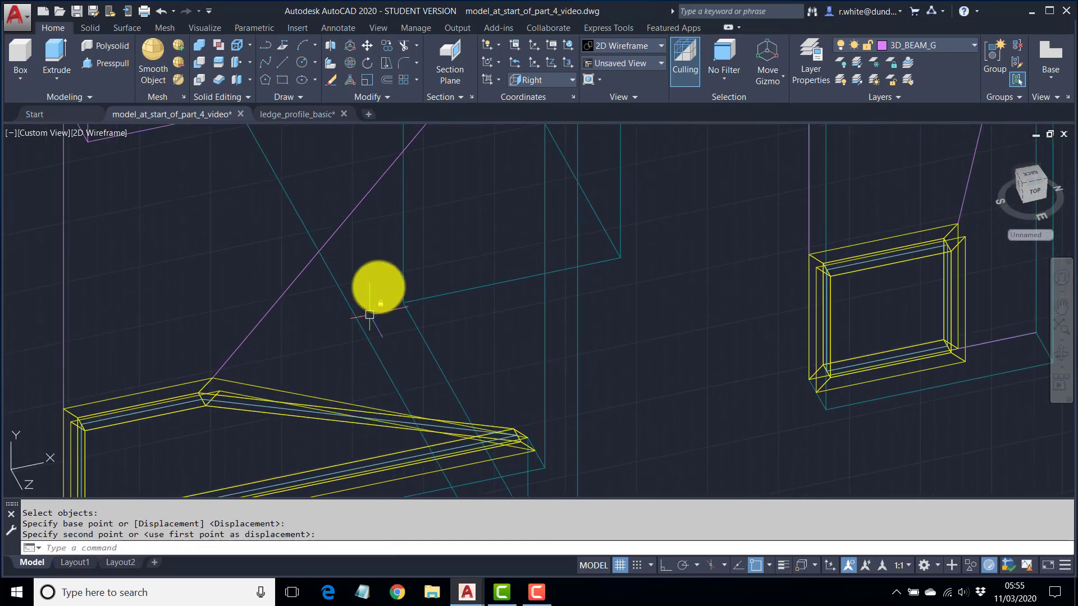
left_click(387, 63)
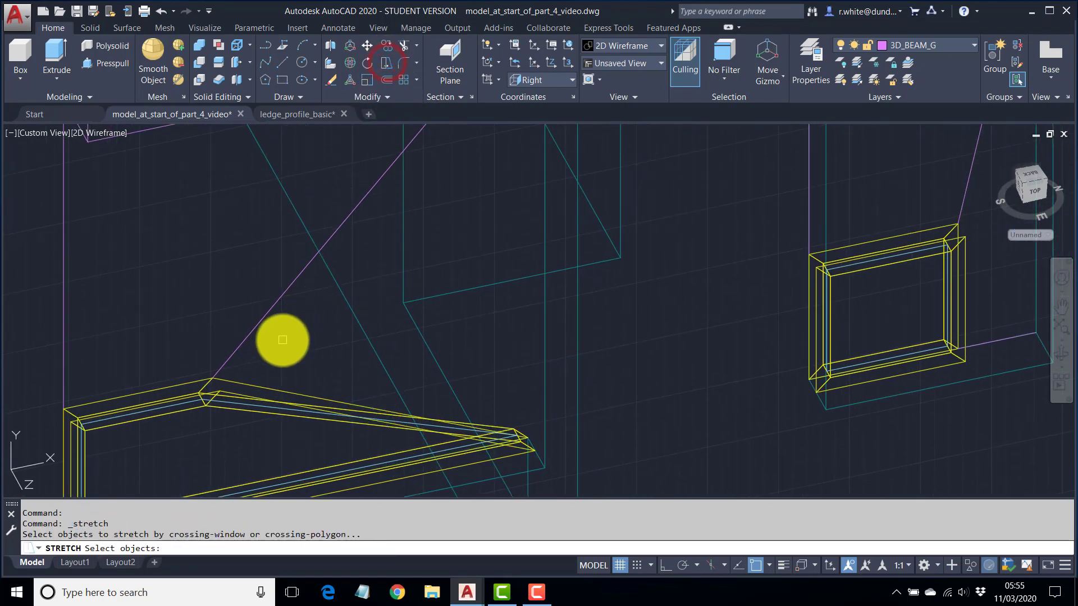
left_click(280, 333)
left_click(168, 436)
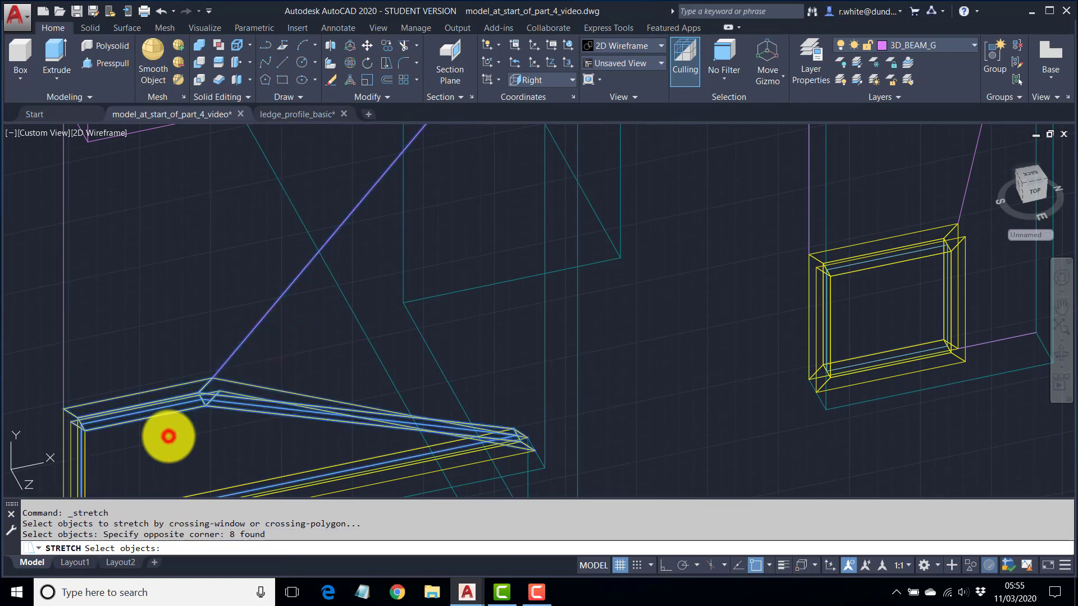
key("Return")
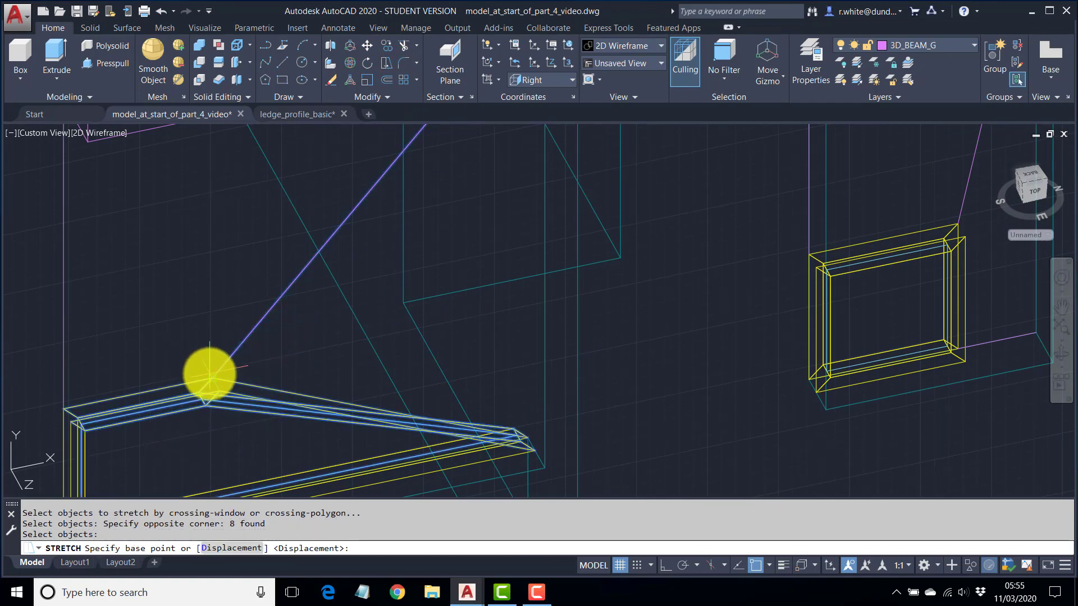
left_click(213, 377)
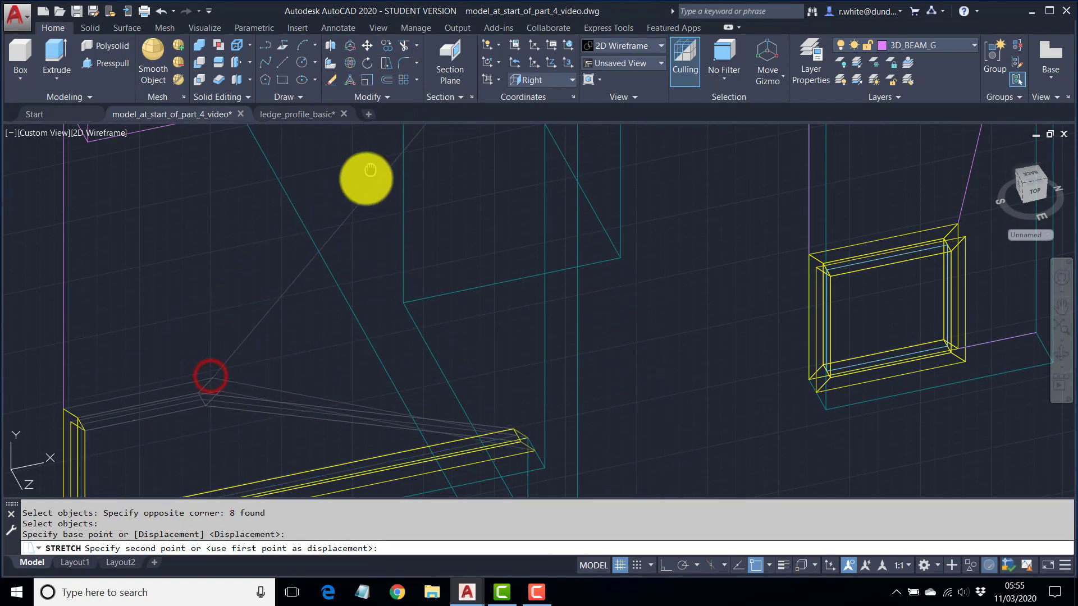
middle_click_drag(378, 164, 257, 345)
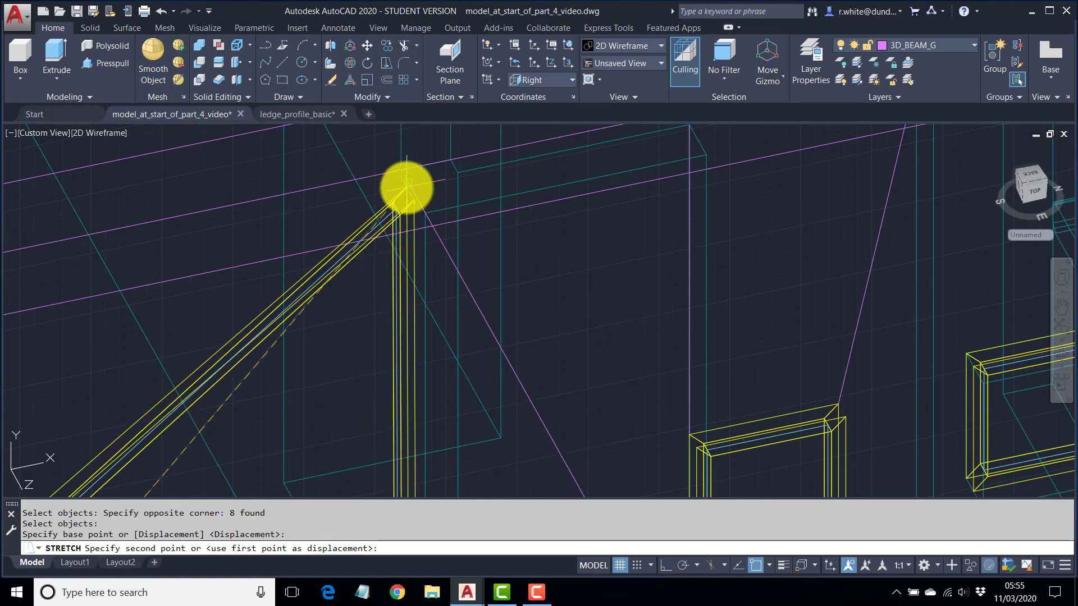
left_click(406, 186)
Stretch the southern window's upper south corner straight up to the end of its guide polyline beneath the beam.
scroll(332, 342, "down", 5)
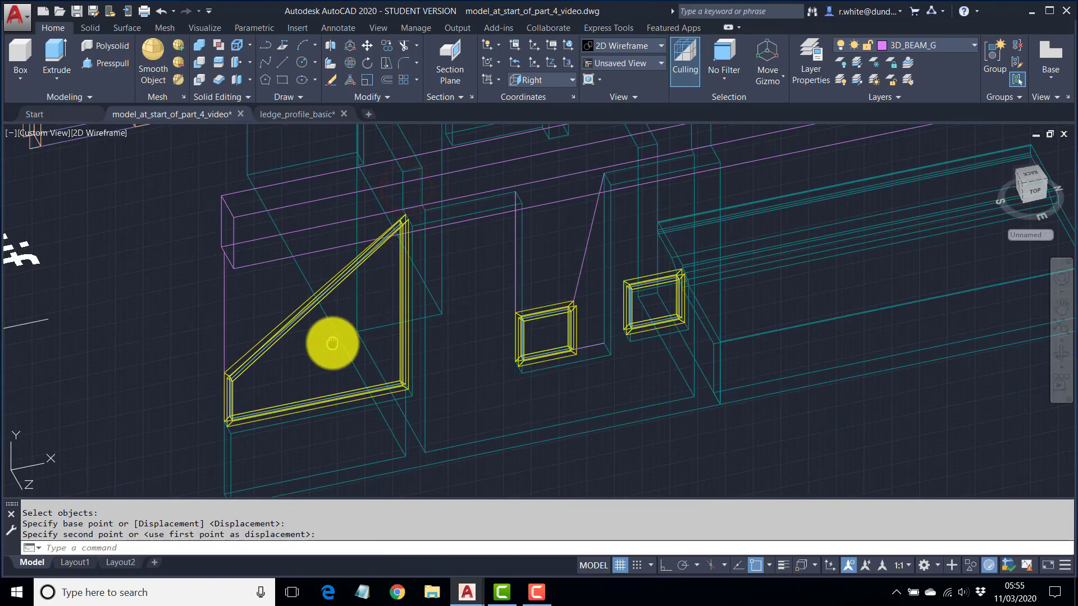
middle_click_drag(332, 341, 385, 376)
scroll(448, 372, "up", 4)
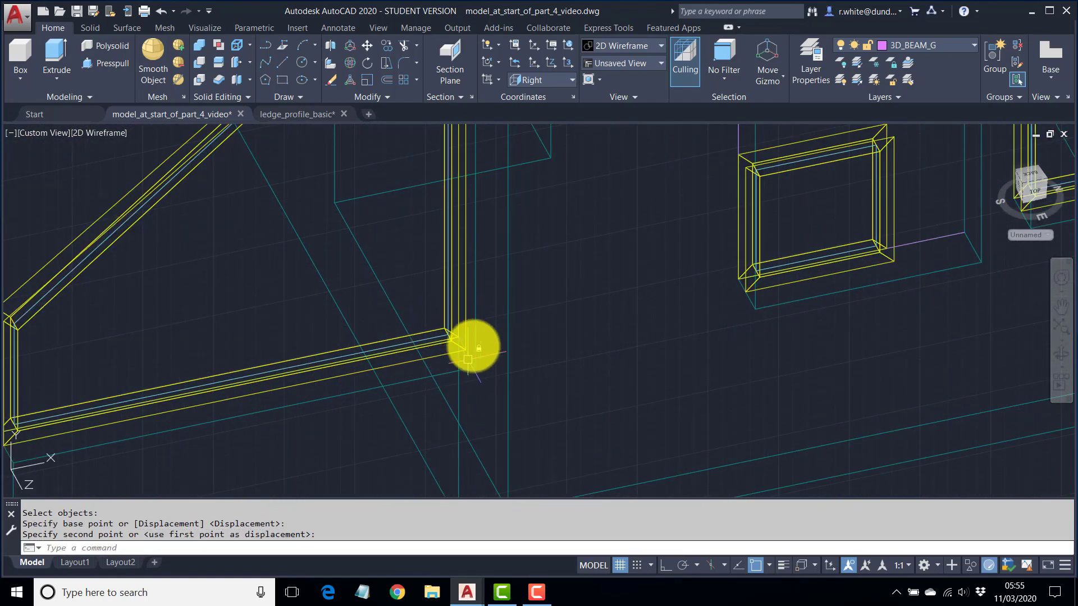
scroll(224, 312, "down", 3)
scroll(210, 341, "up", 3)
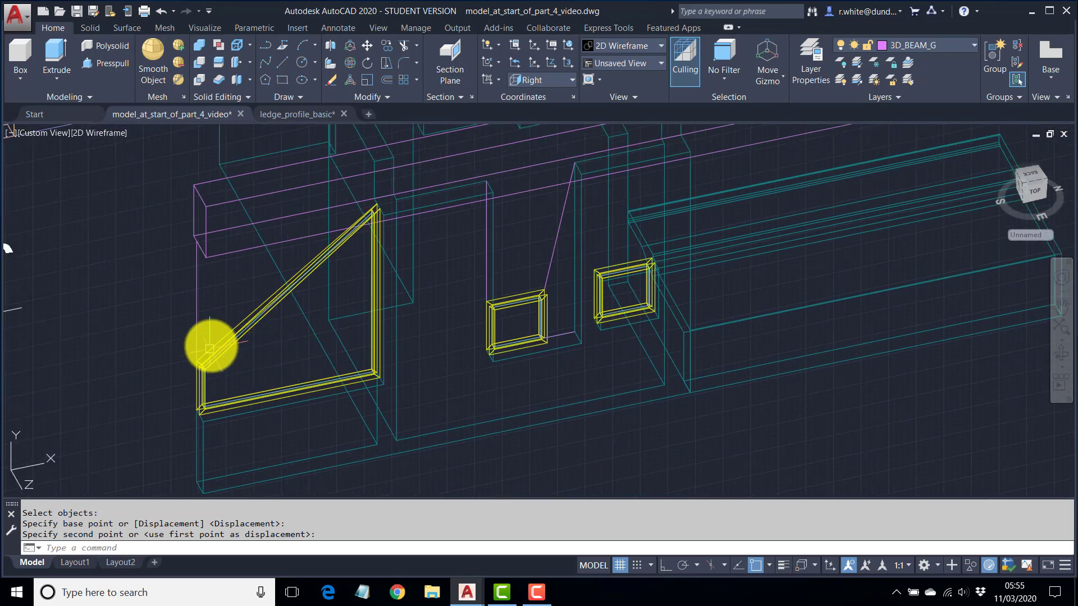
middle_click_drag(214, 344, 238, 380)
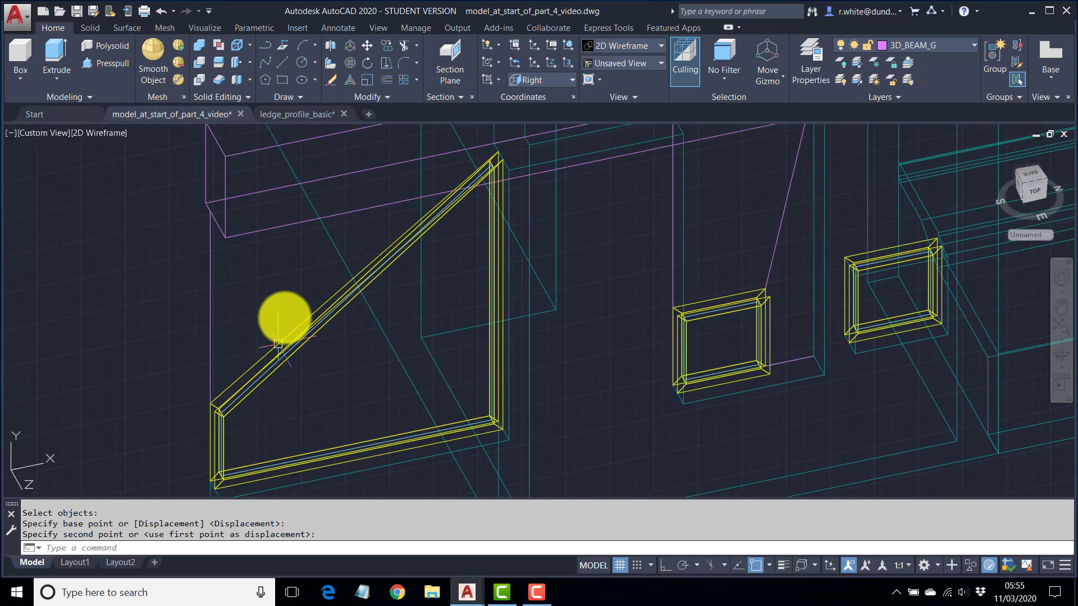
left_click(386, 62)
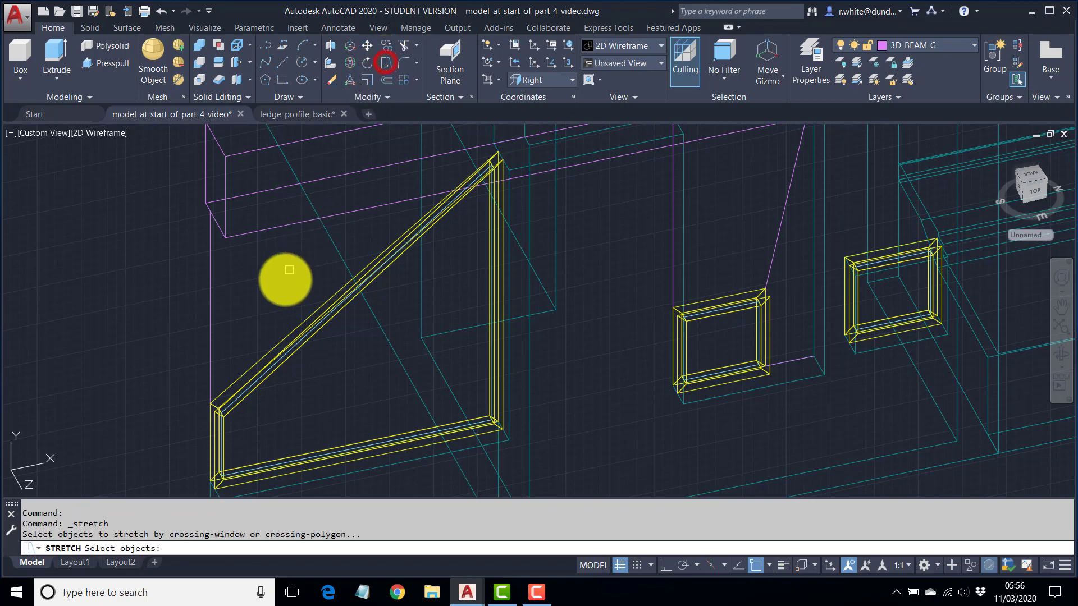
left_click(254, 345)
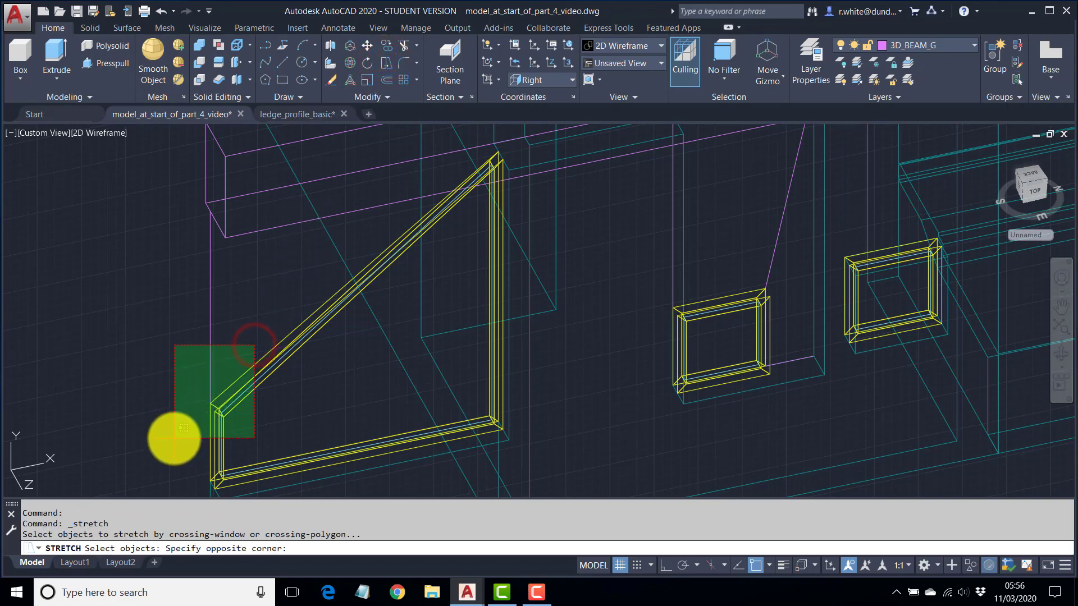
left_click(174, 438)
key("Return")
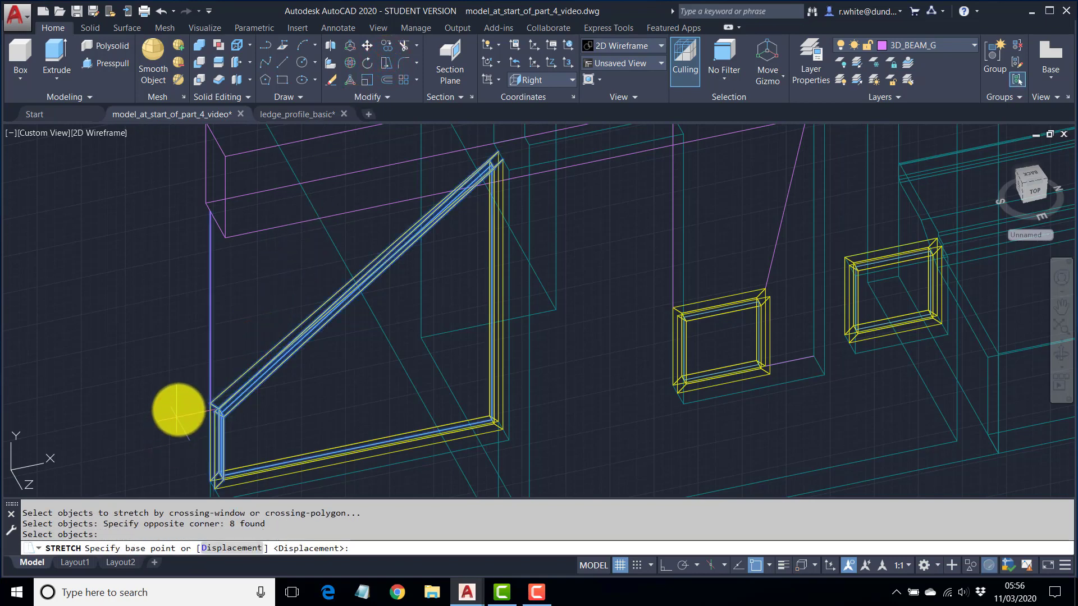
left_click(208, 402)
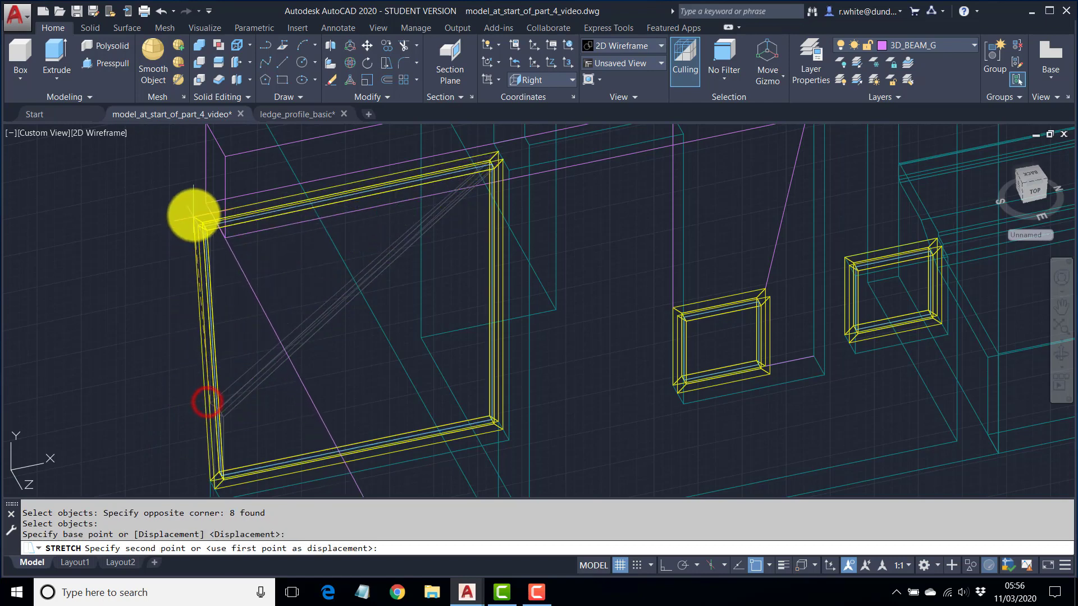
left_click(208, 211)
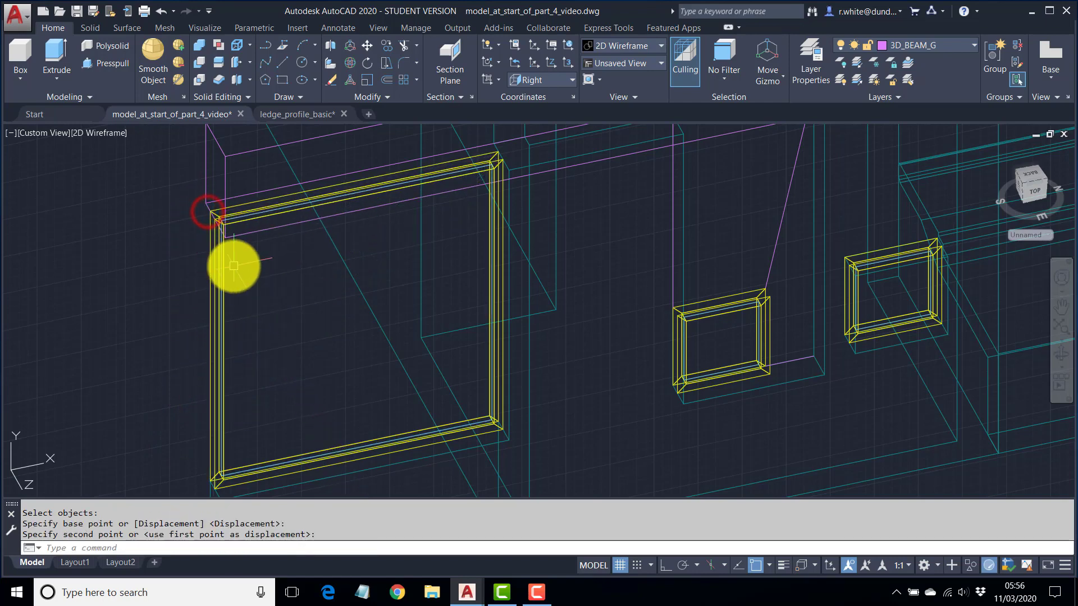
Erase the collapsed guide polylines left at the southern window's upper south and upper north corners.
middle_click_drag(305, 353, 348, 323, "shift")
scroll(258, 284, "up", 8)
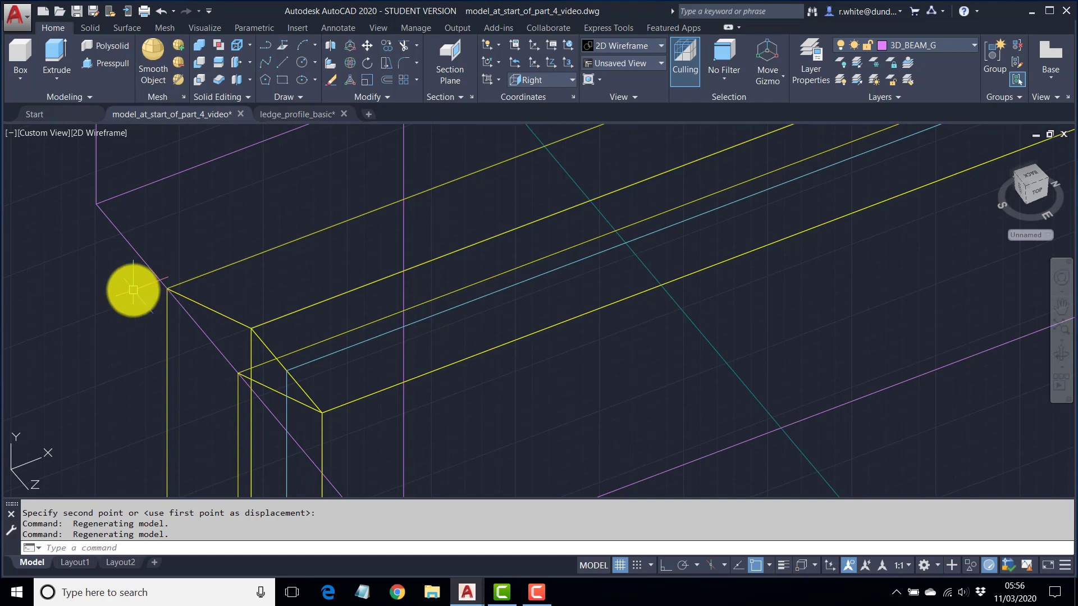
left_click(128, 270)
left_click(193, 318)
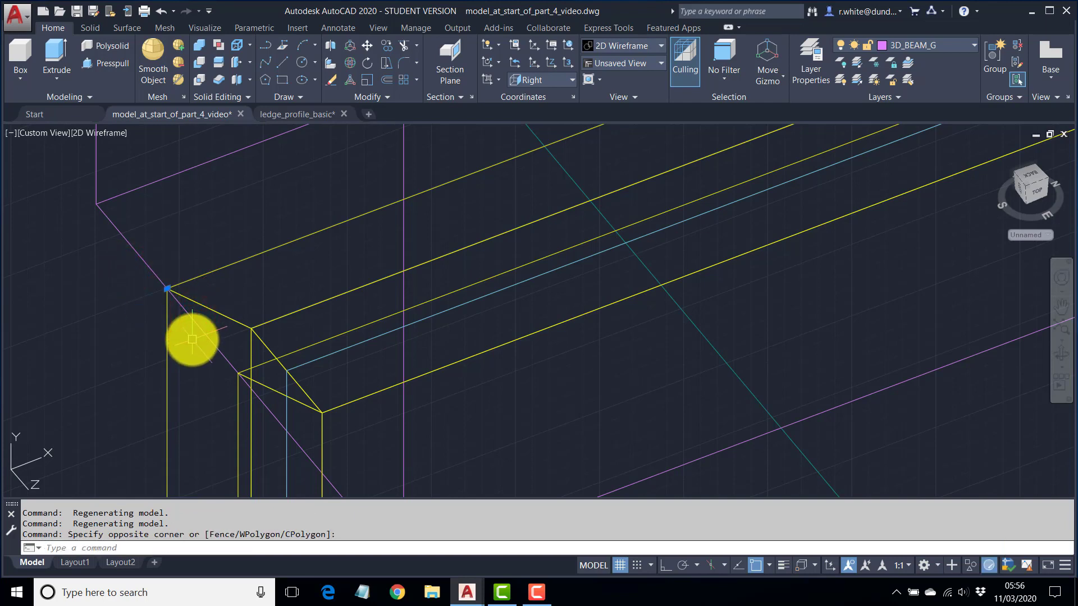
key("Delete")
scroll(225, 371, "down", 3)
scroll(432, 258, "up", 3)
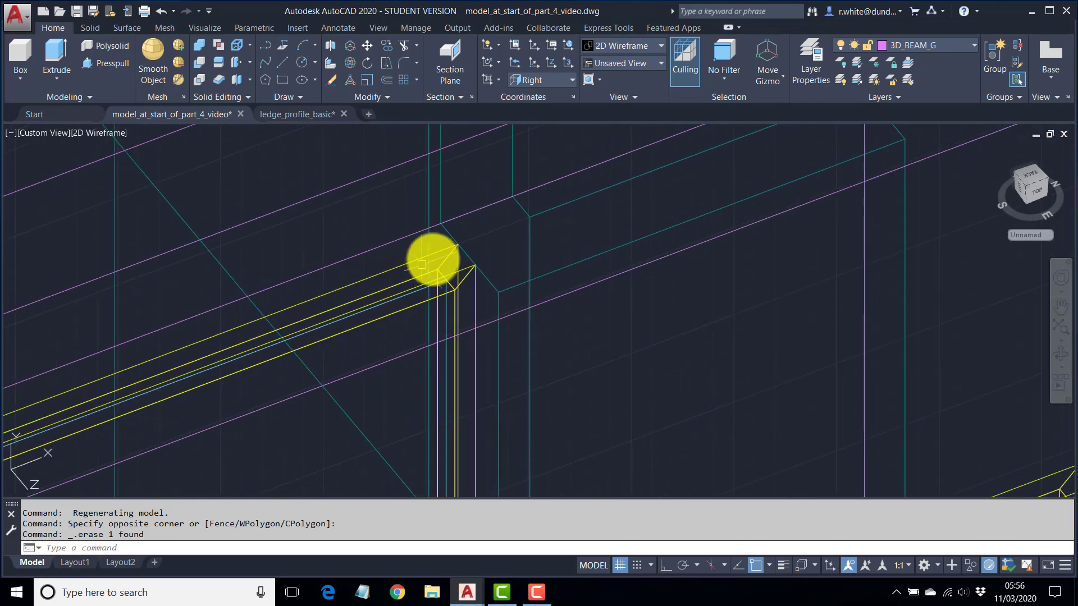
left_click(429, 254)
left_click(488, 283)
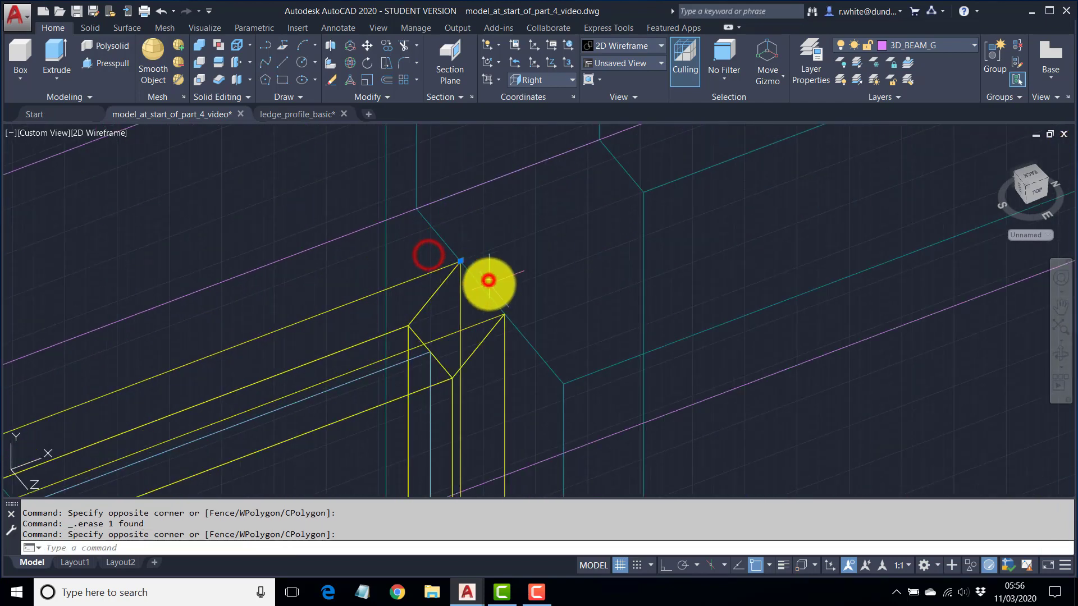
key("Delete")
Erase the collapsed guide polyline left at the southern window's lower north corner.
scroll(489, 284, "down", 3)
scroll(427, 331, "up", 5)
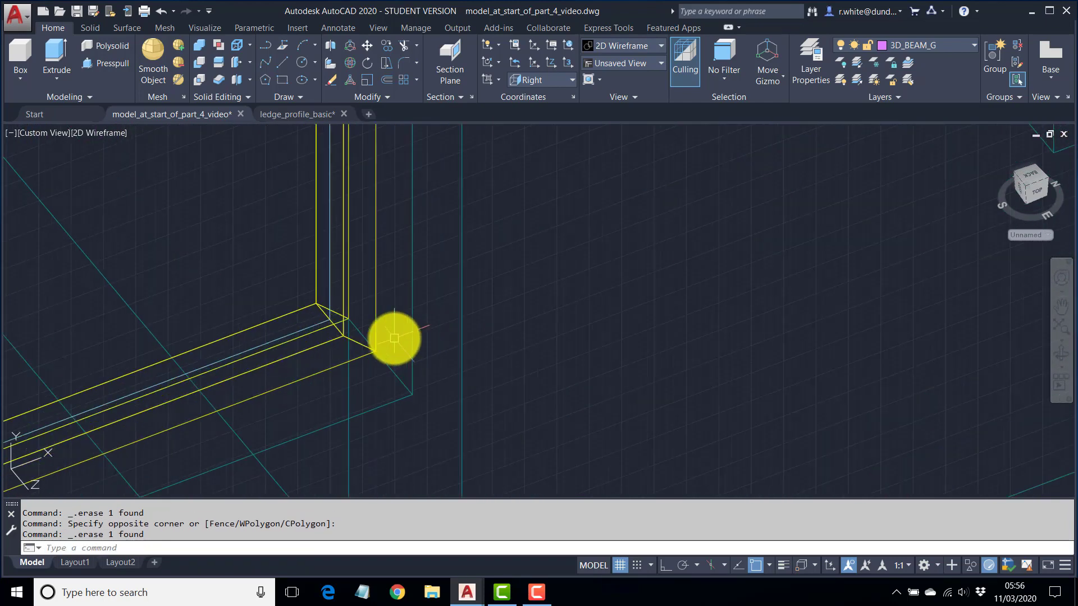
left_click(244, 251)
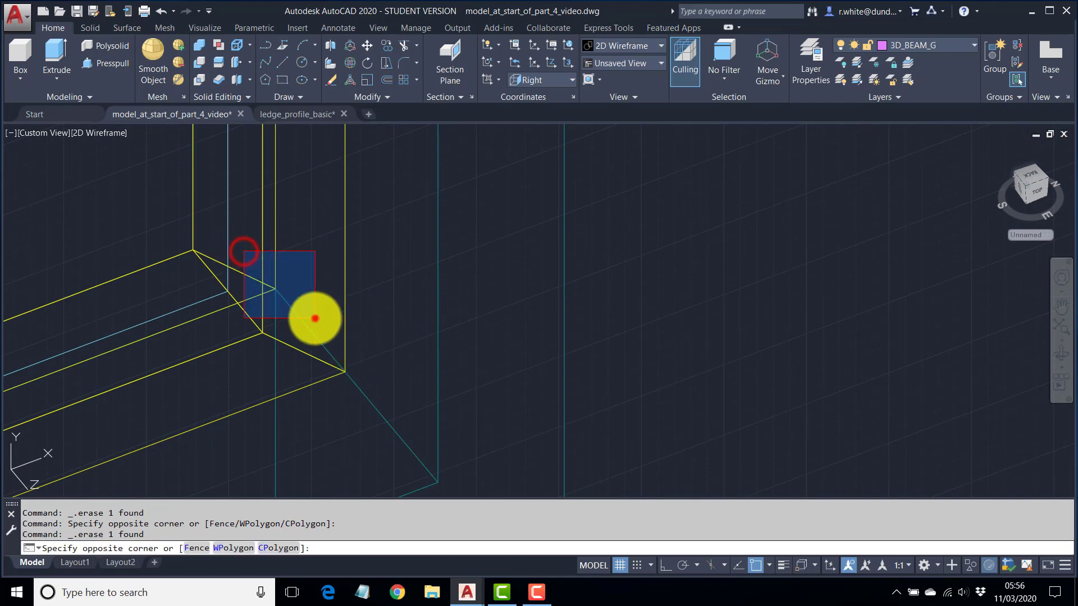
left_click(315, 317)
key("Delete")
Stretch the middle window's north side along its lower guide polyline to the lower north corner of the opening.
scroll(313, 309, "down", 5)
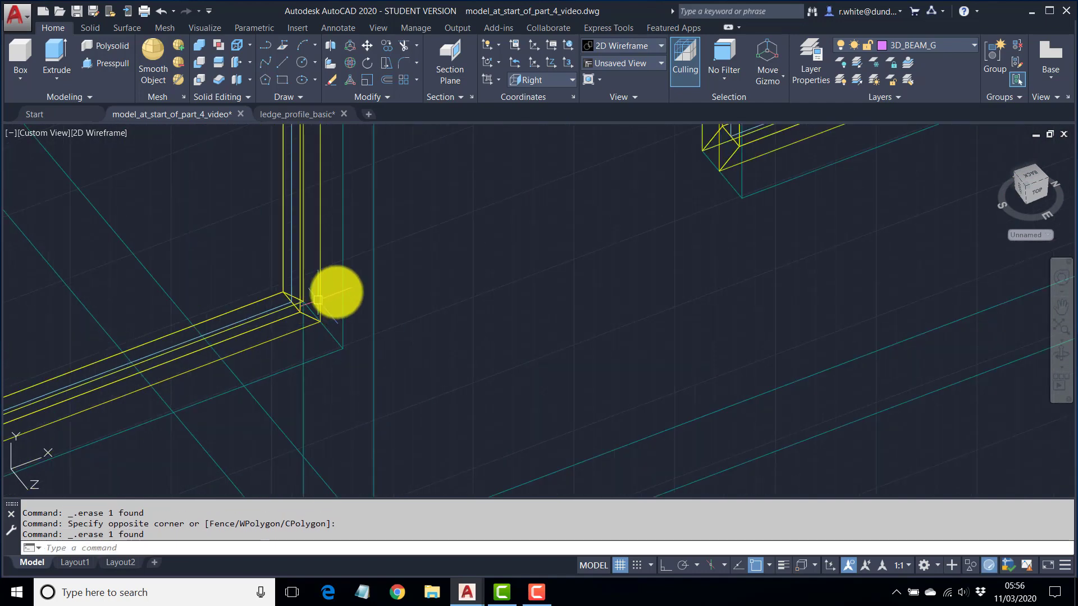
scroll(474, 247, "up", 4)
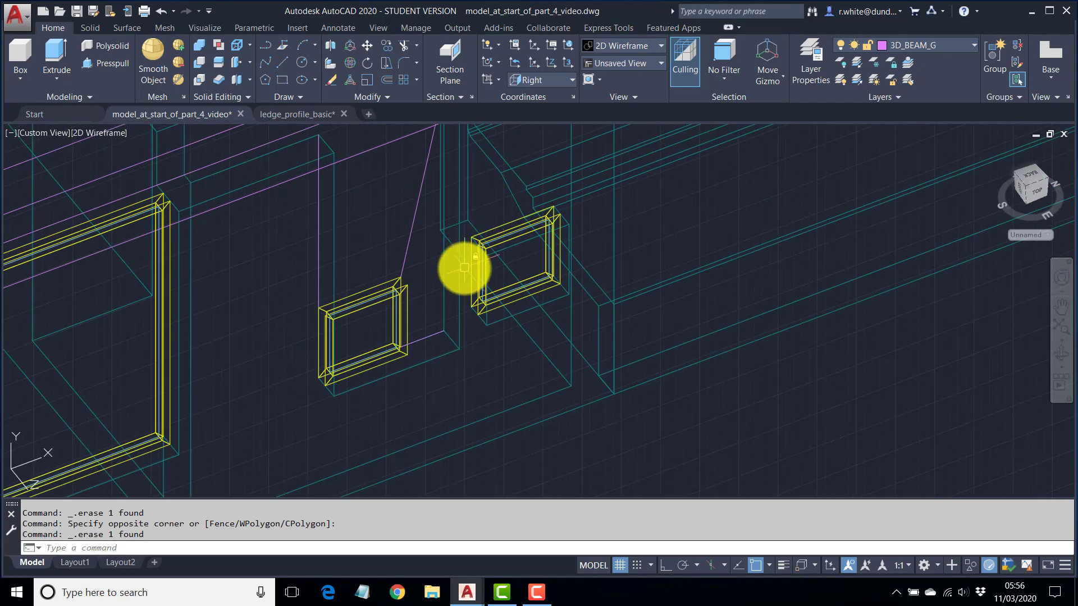
middle_click_drag(464, 278, 367, 350)
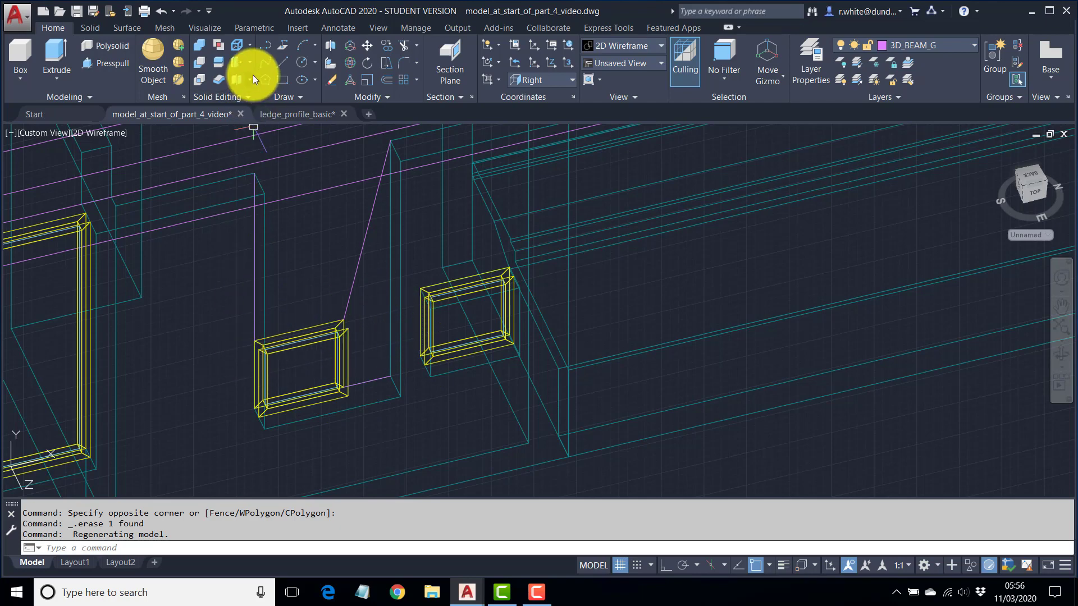
left_click(386, 64)
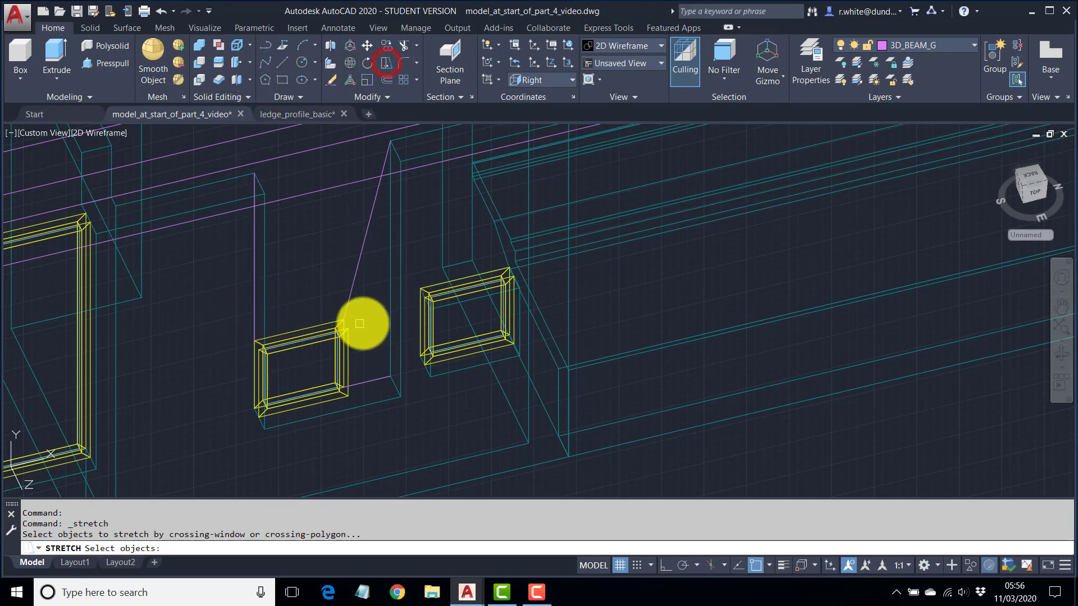
left_click(367, 296)
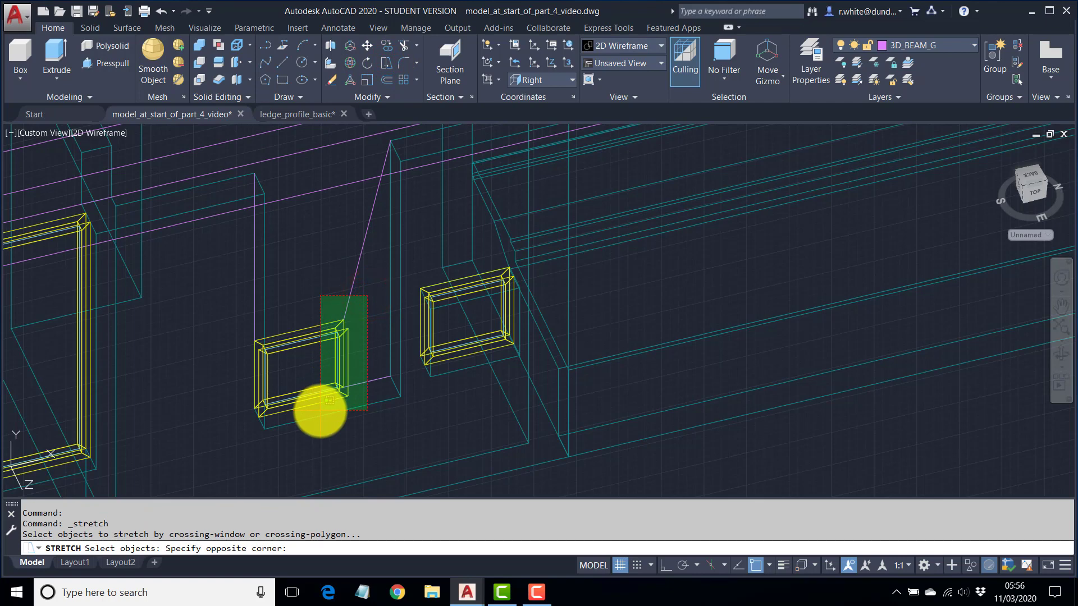
left_click(320, 410)
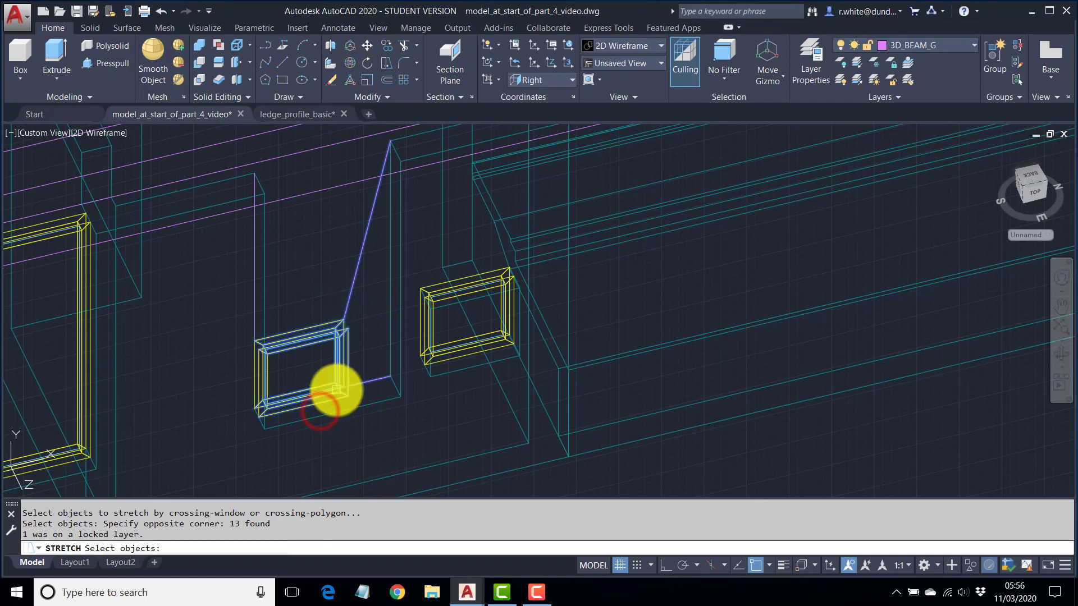
key("Return")
scroll(360, 393, "up", 5)
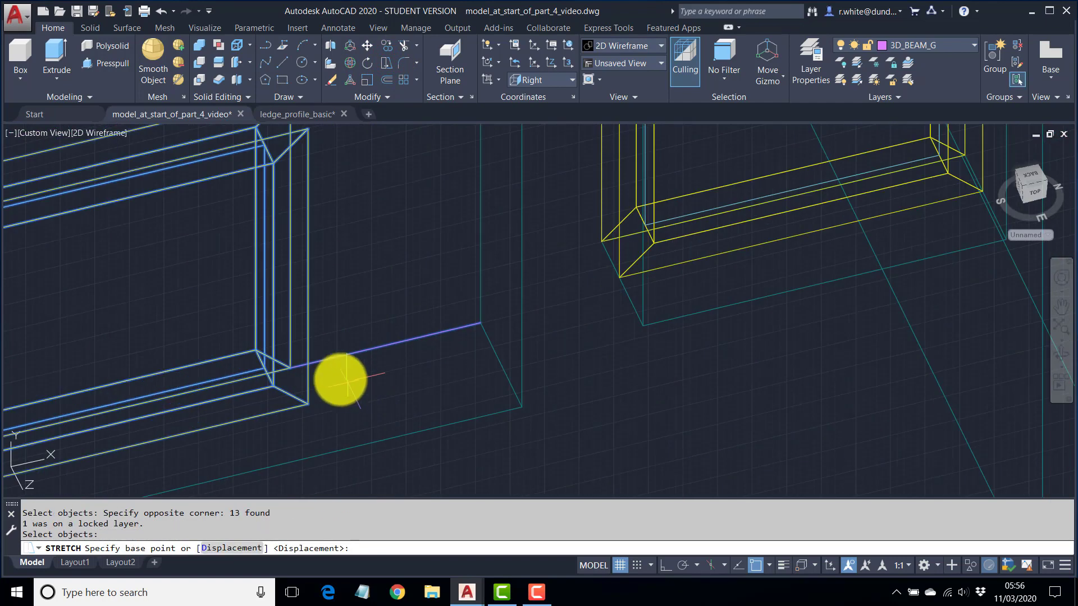
left_click(273, 366)
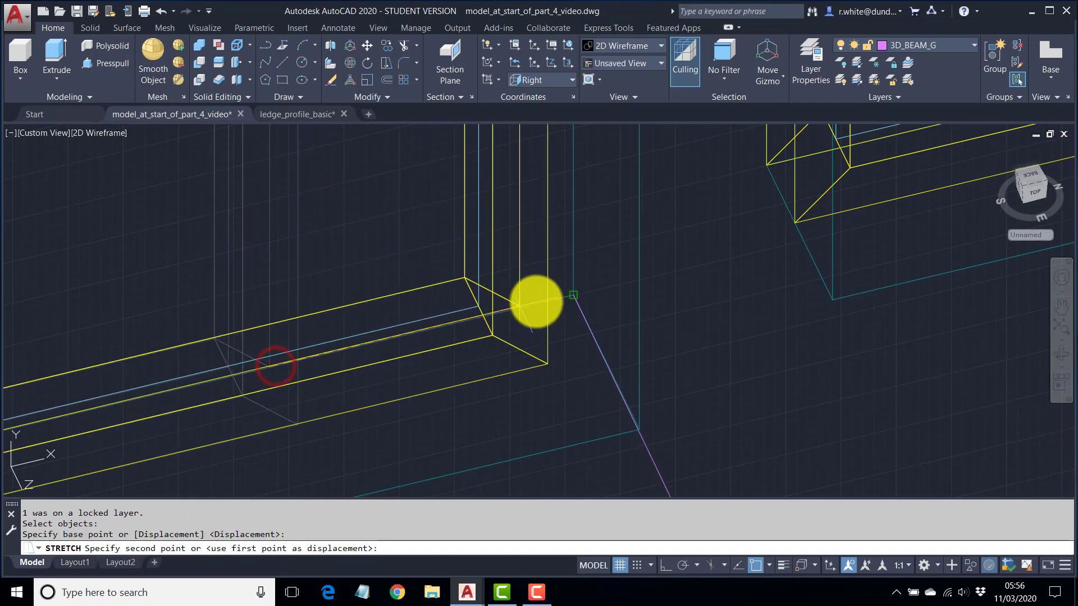
left_click(568, 295)
scroll(568, 295, "down", 5)
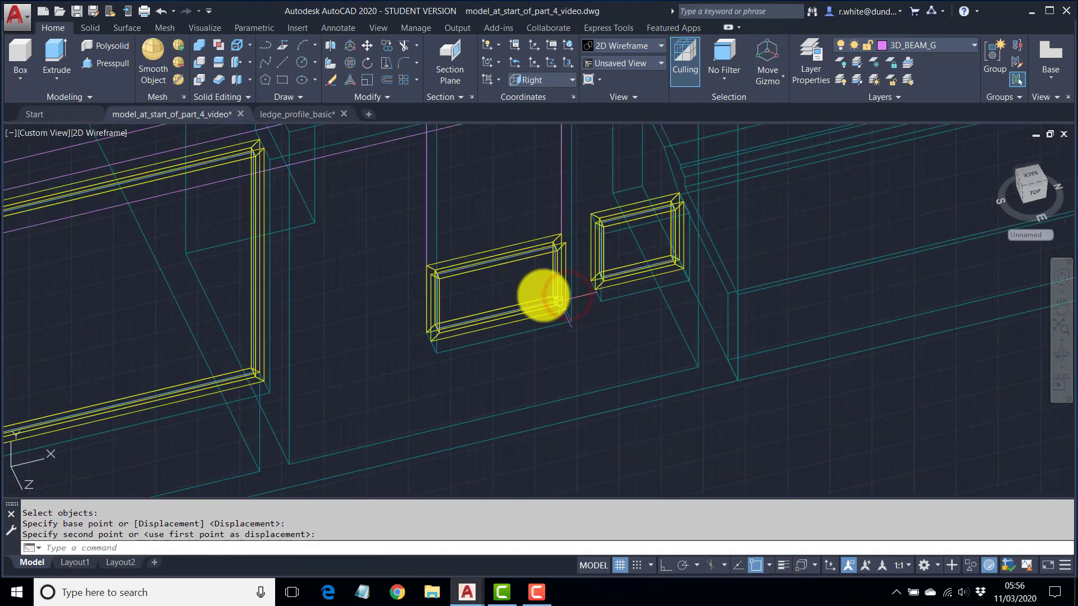
mouse_move(542, 293)
middle_mouse_down()
mouse_move(473, 384)
mouse_move(449, 369)
mouse_move(421, 371)
mouse_move(457, 329)
mouse_move(462, 342)
mouse_move(502, 324)
middle_mouse_up()
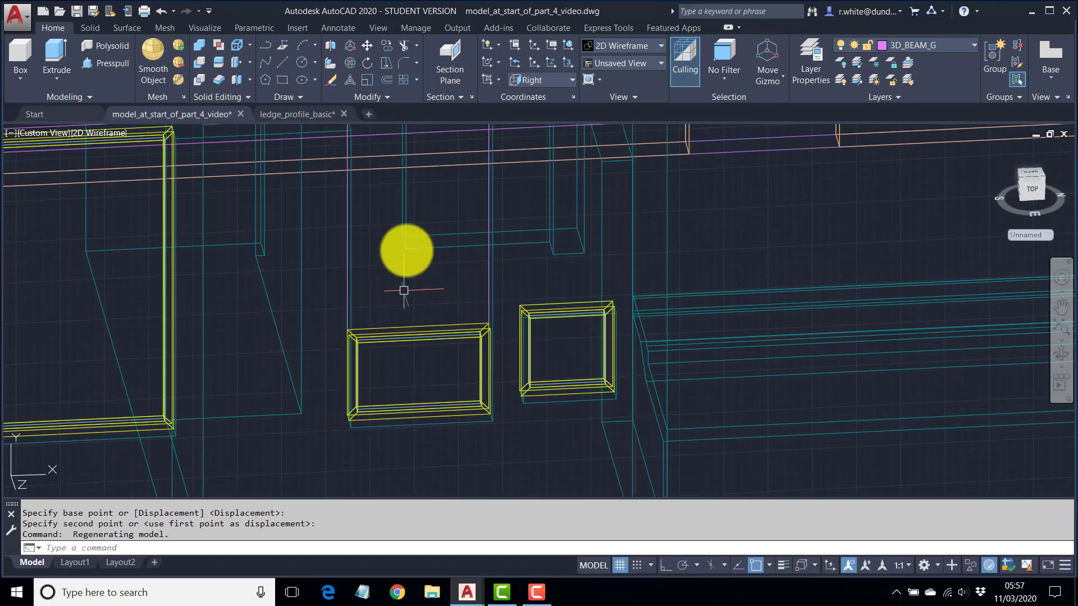
left_click(386, 63)
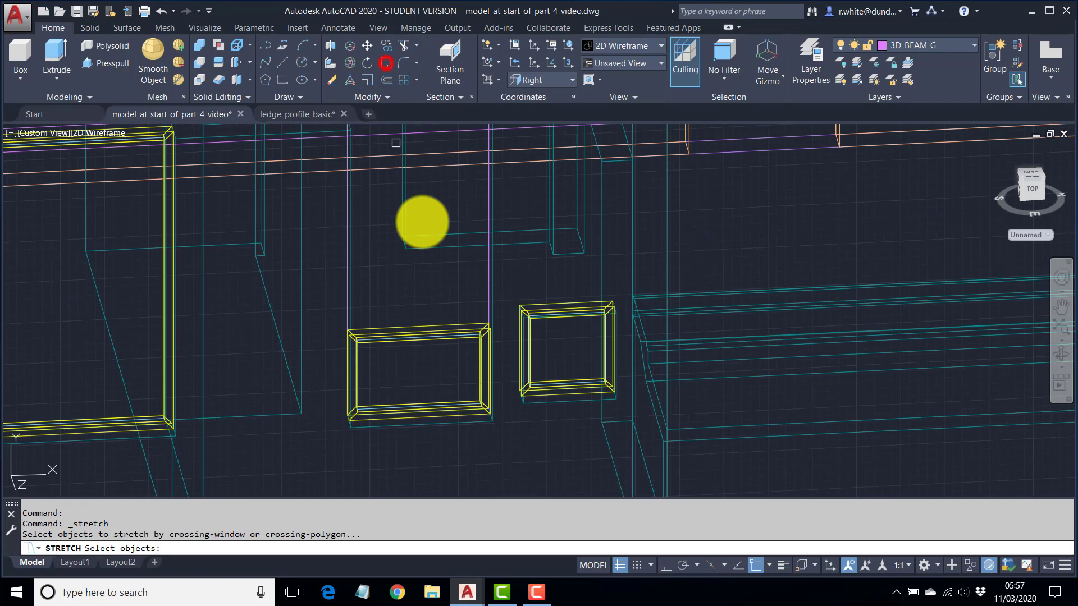
left_click(505, 304)
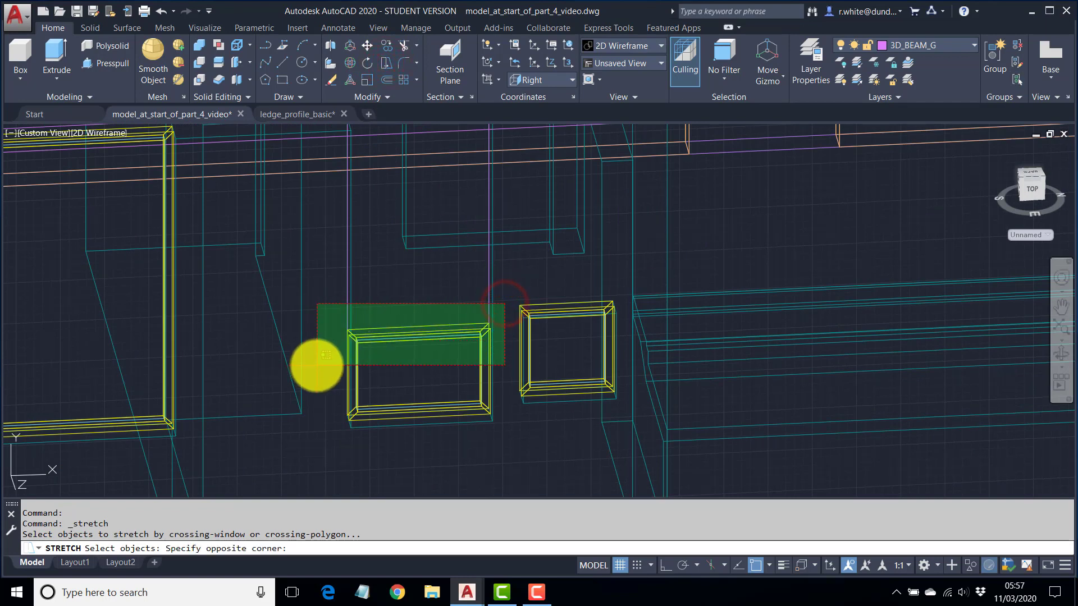
left_click(317, 365)
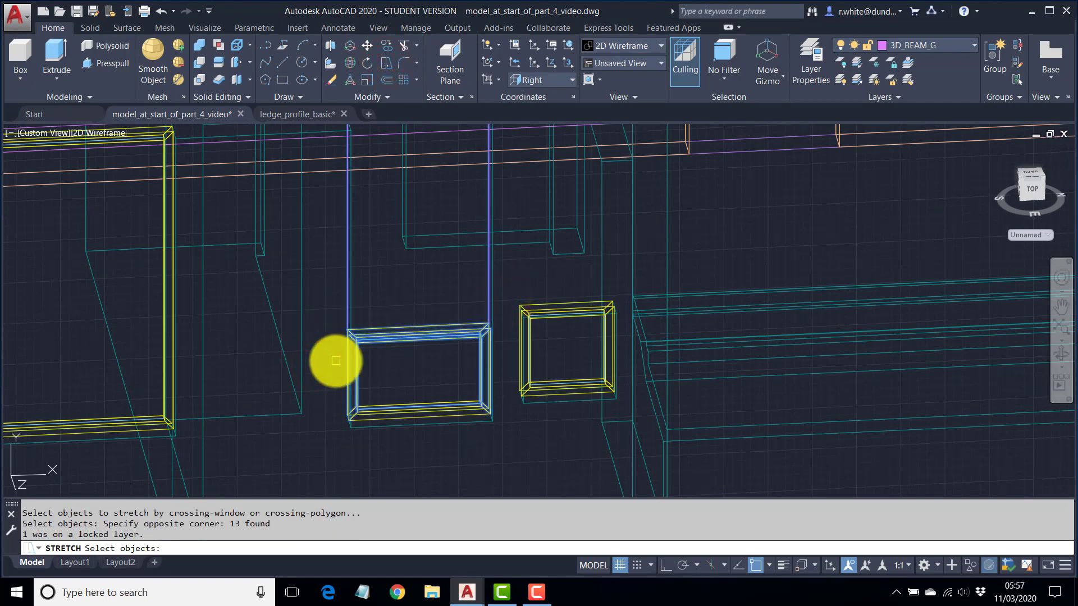
key("Return")
middle_click_drag(422, 333, 288, 361, "shift")
left_click(231, 342)
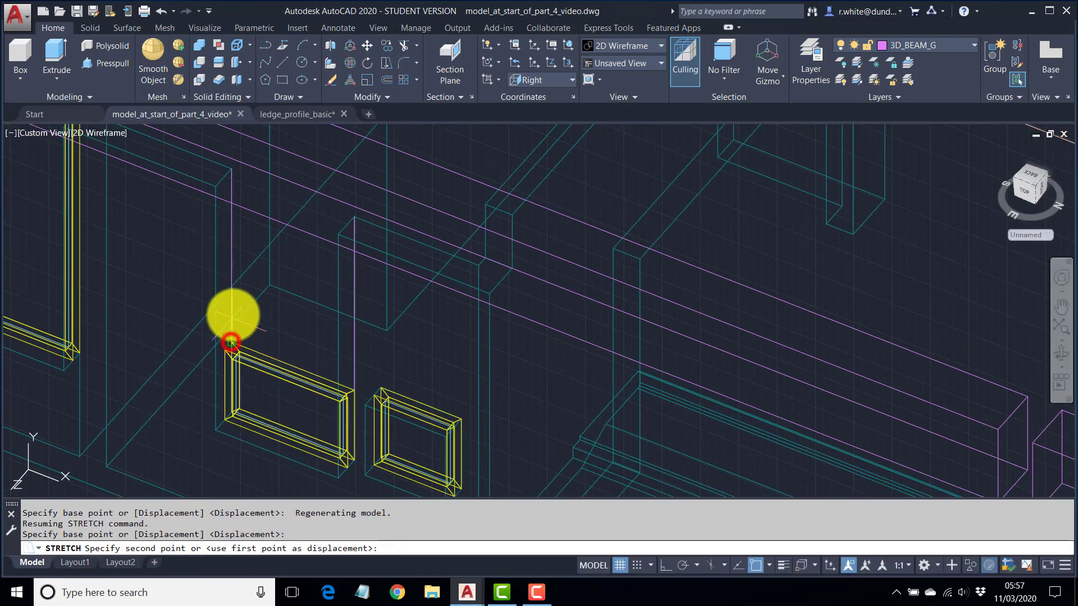
key("Escape")
Stretch the middle window's upper side straight up to the end of its vertical guide polylines at the top of the opening.
middle_click_drag(302, 388, 373, 356, "shift")
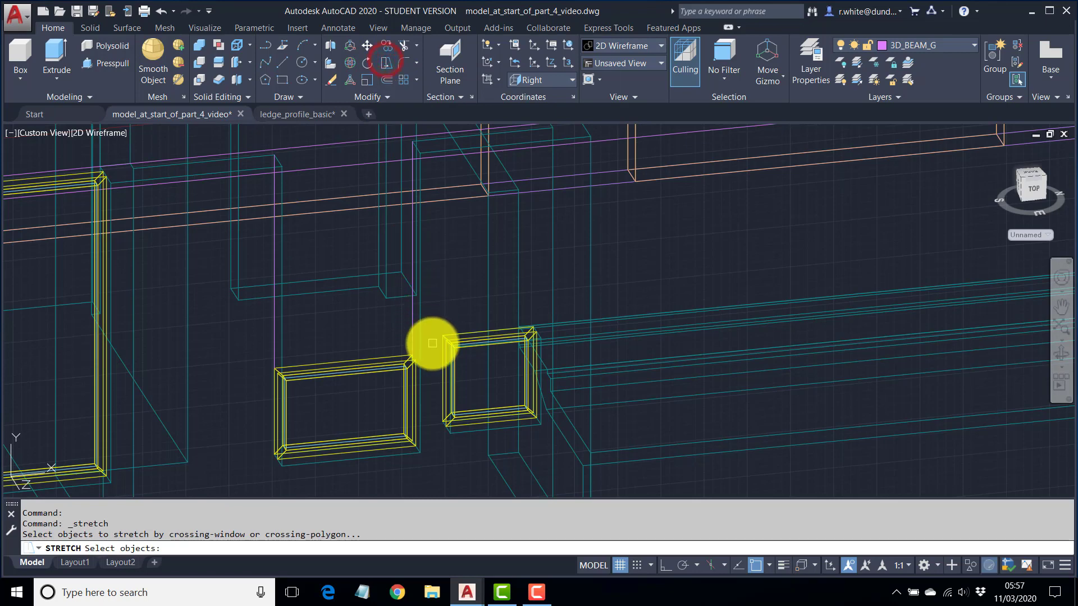
left_click(431, 330)
left_click(236, 397)
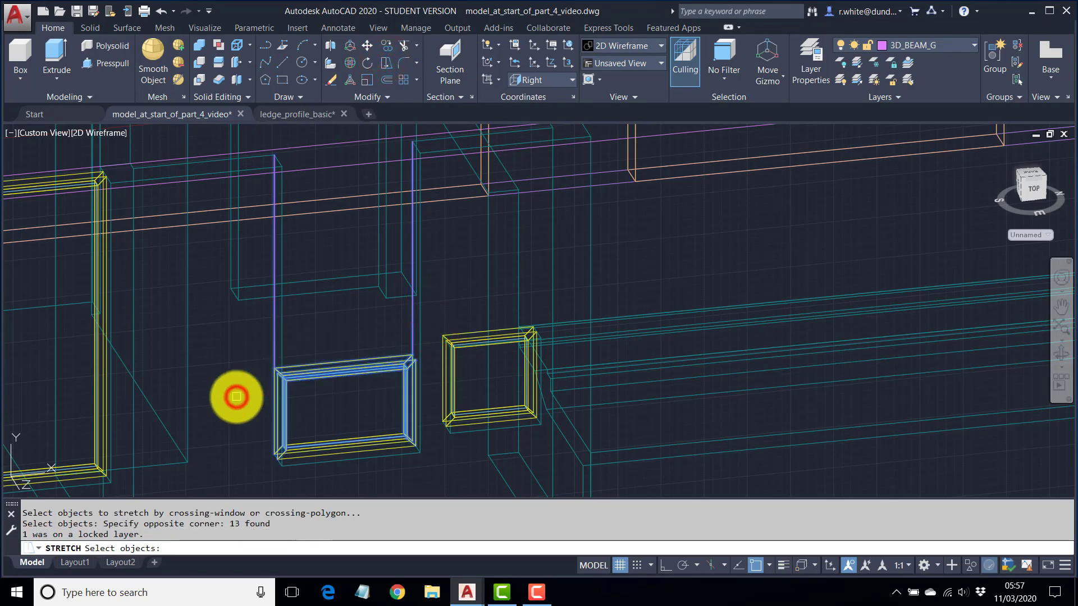
key("Return")
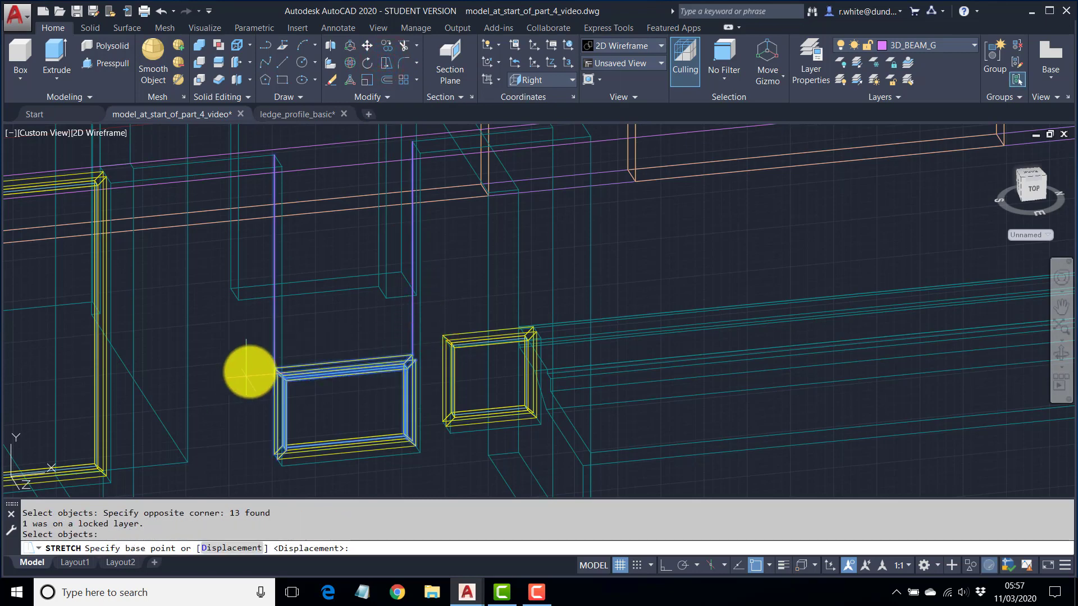
left_click(275, 365)
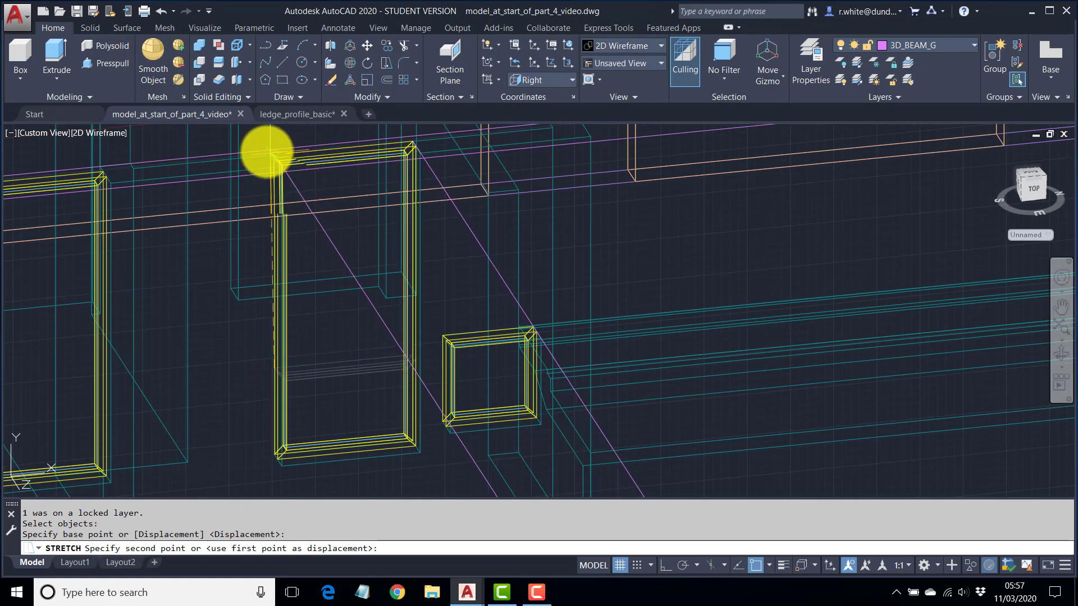
left_click(275, 154)
Erase the collapsed guide polylines left at the middle window's upper south and upper north corners.
scroll(289, 298, "up", 6)
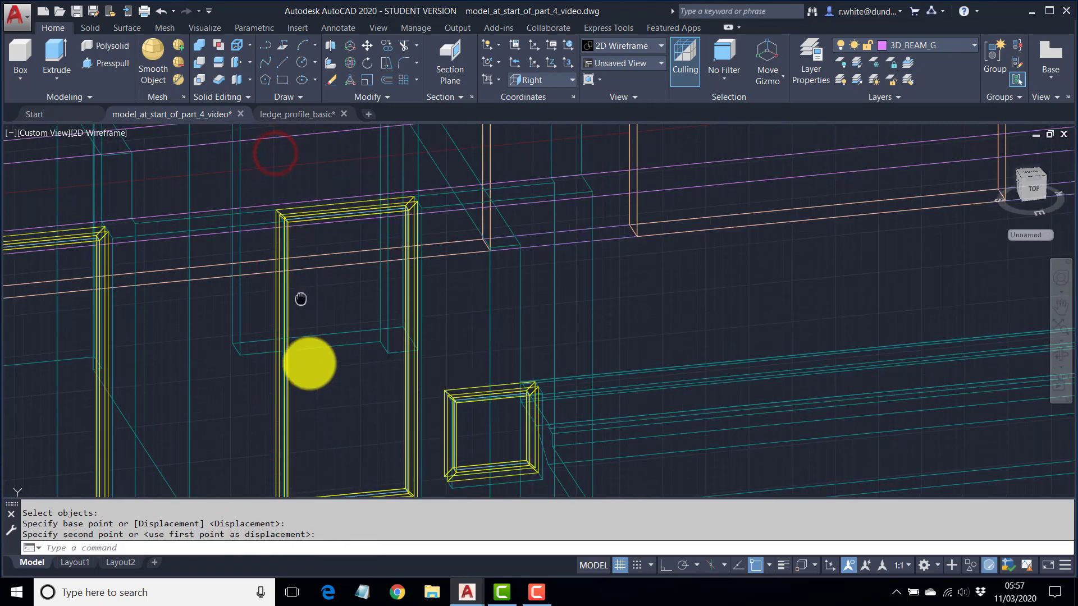
left_click(254, 260)
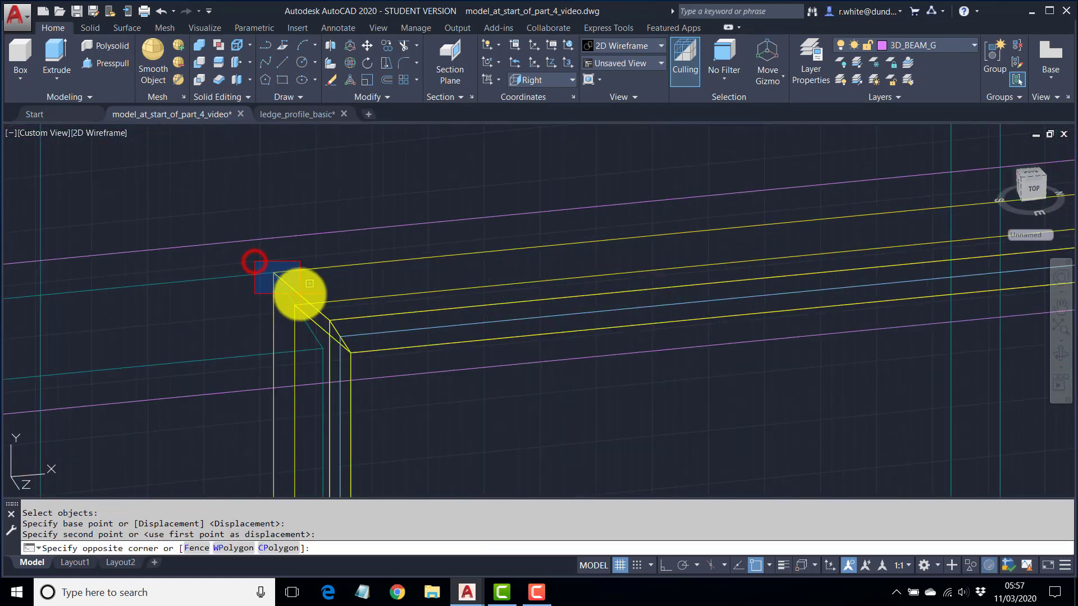
left_click(299, 294)
key("Delete")
scroll(751, 279, "down", 2)
middle_click_drag(750, 279, 311, 363)
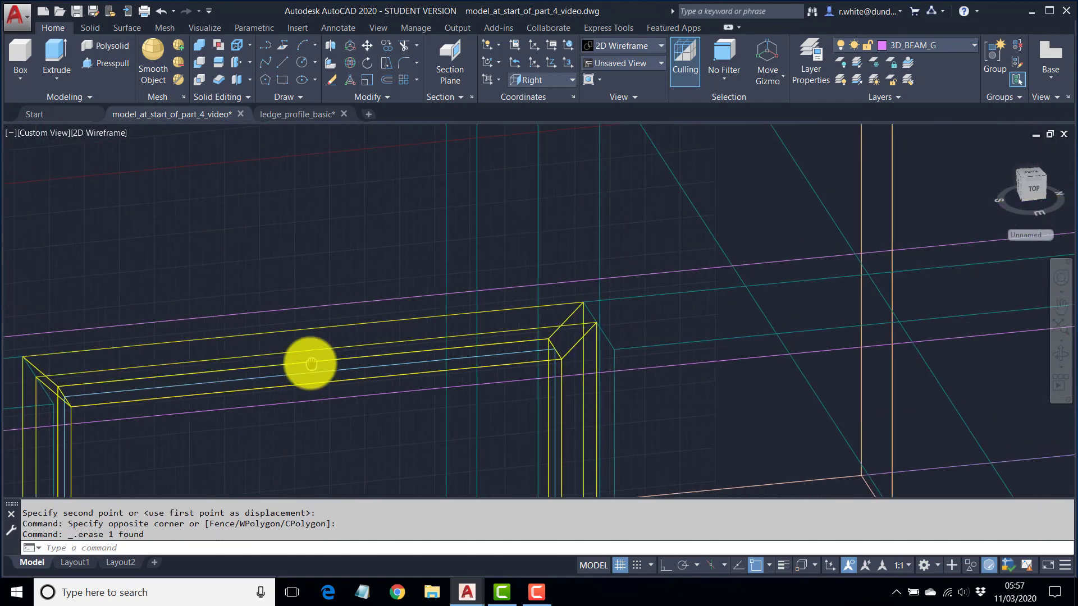
scroll(565, 298, "up", 2)
left_click(567, 290)
left_click(606, 317)
key("Delete")
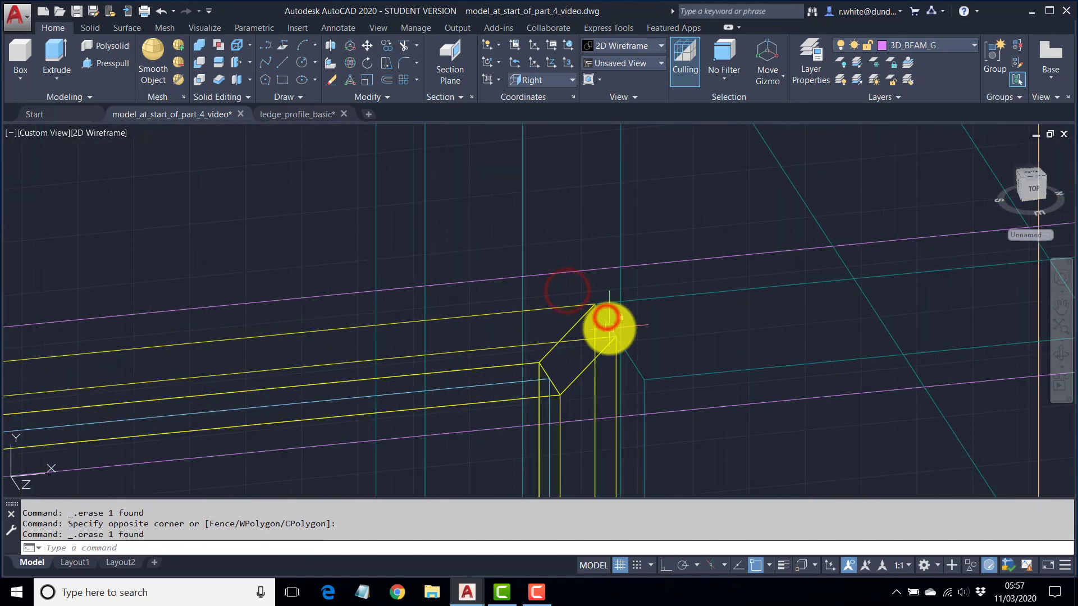
Erase the collapsed guide polyline left at the middle window's lower north corner.
scroll(606, 320, "down", 4)
scroll(498, 323, "up", 4)
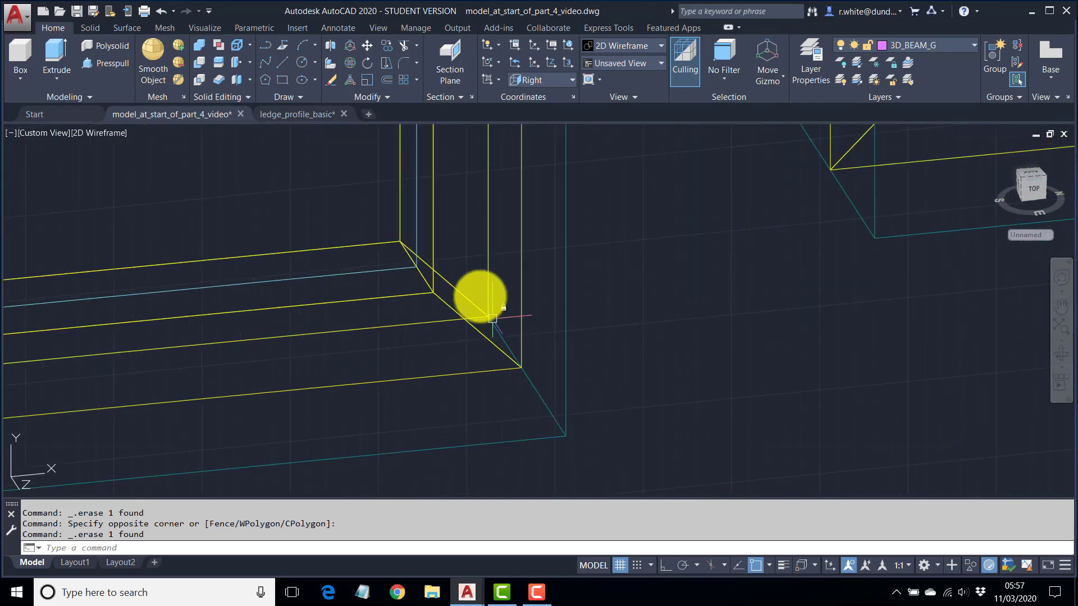
Erase the leftover object crossing the mitred lower corner of the large window's frame.
left_click(470, 278)
left_click(507, 330)
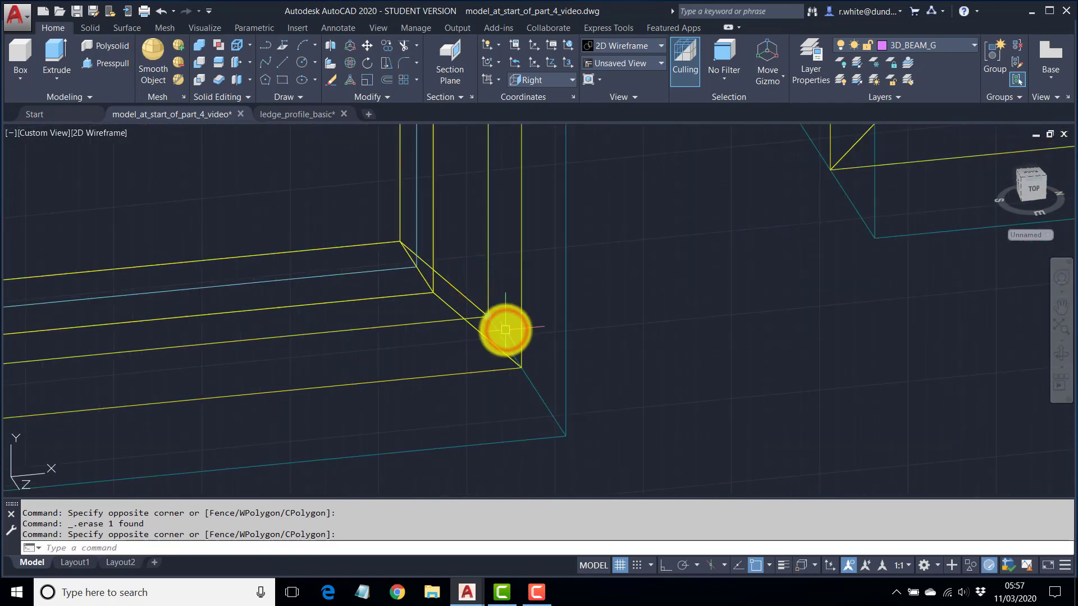
key("Delete")
Examine the window frames and glazing in the Shaded with edges visual style, and return to 2D Wireframe.
scroll(506, 325, "down", 5)
mouse_move(508, 320)
middle_mouse_down("shift")
mouse_move(404, 306)
mouse_move(423, 337)
middle_mouse_up("shift")
scroll(339, 380, "up", 3)
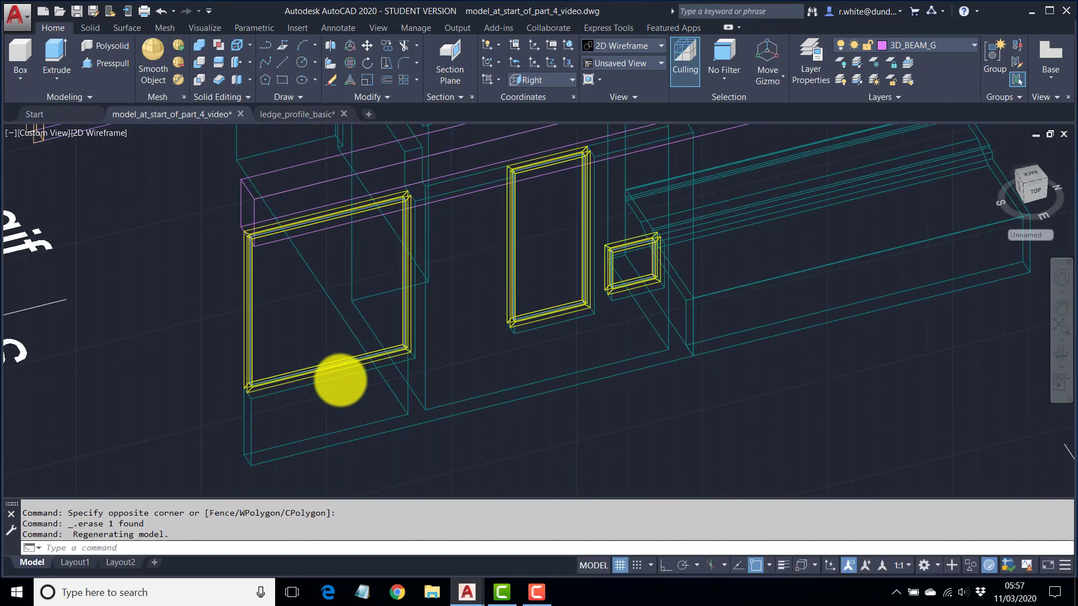
scroll(341, 373, "up", 2)
scroll(368, 362, "down", 5)
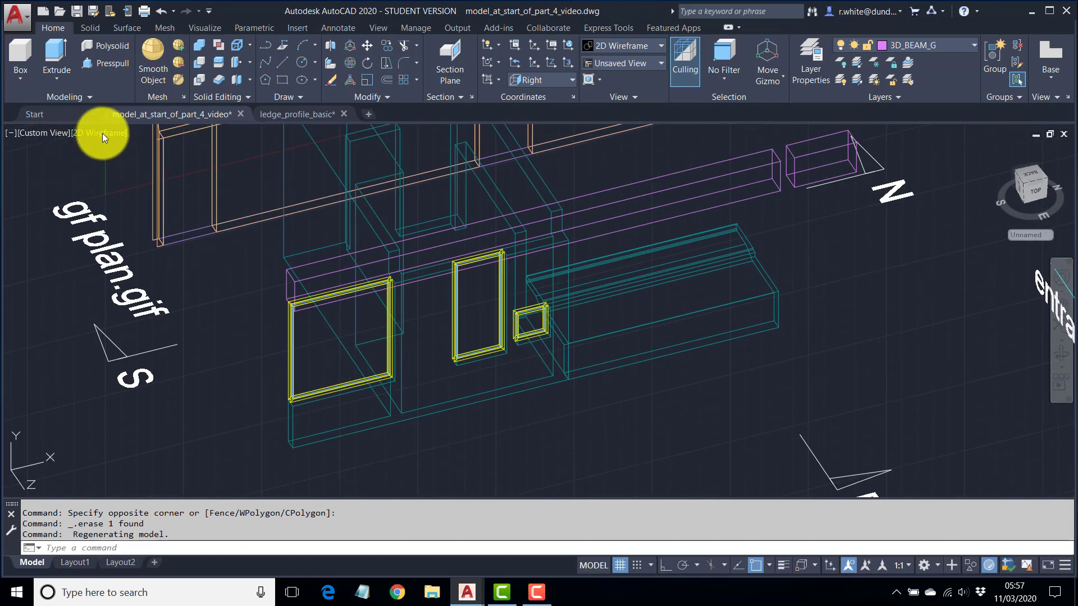
left_click(102, 133)
left_click(156, 233)
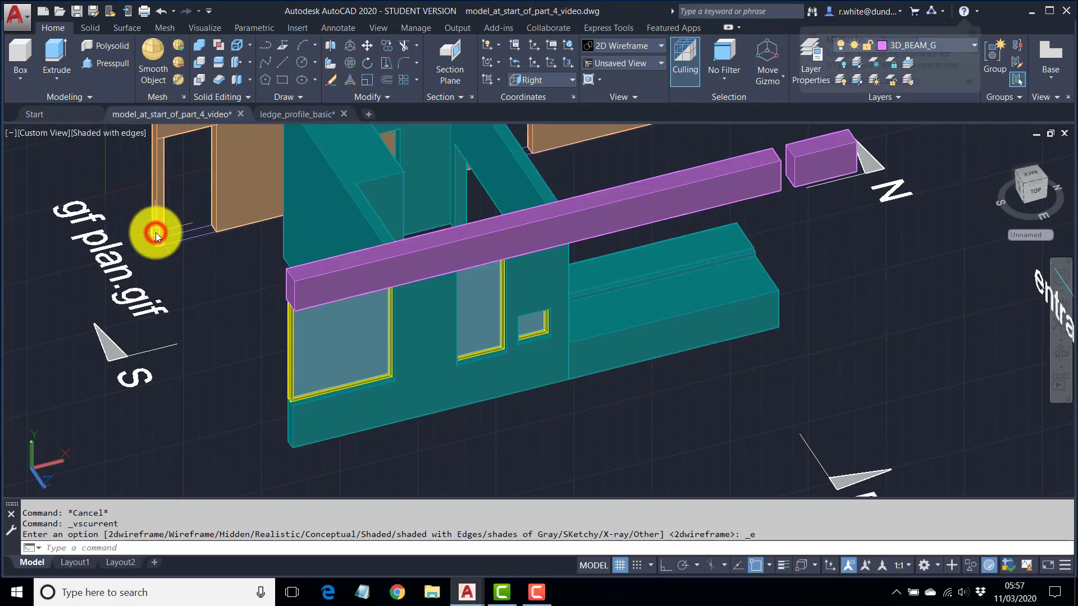
left_click(99, 135)
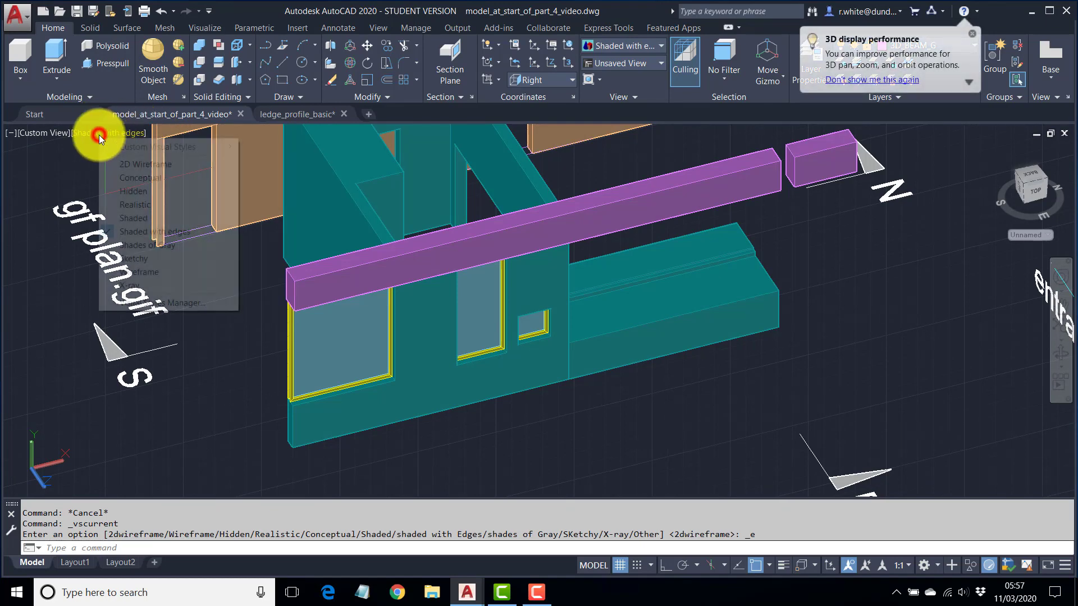
left_click(142, 166)
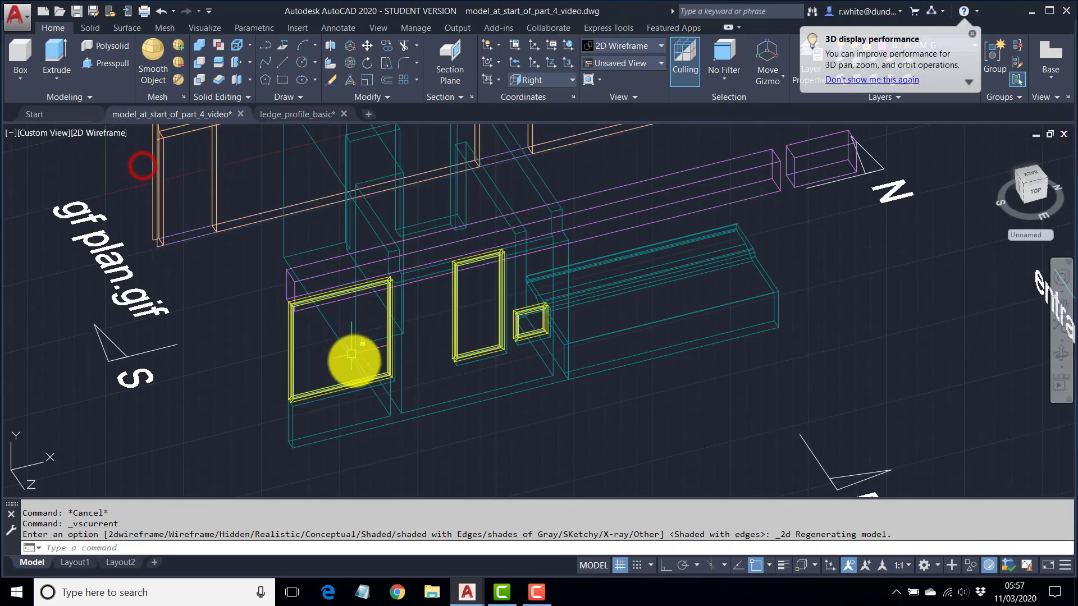
Copy the inner side face of the large window's frame from its lower front corner to the midpoint of the bottom frame edge.
scroll(393, 371, "up", 6)
scroll(416, 337, "up", 2)
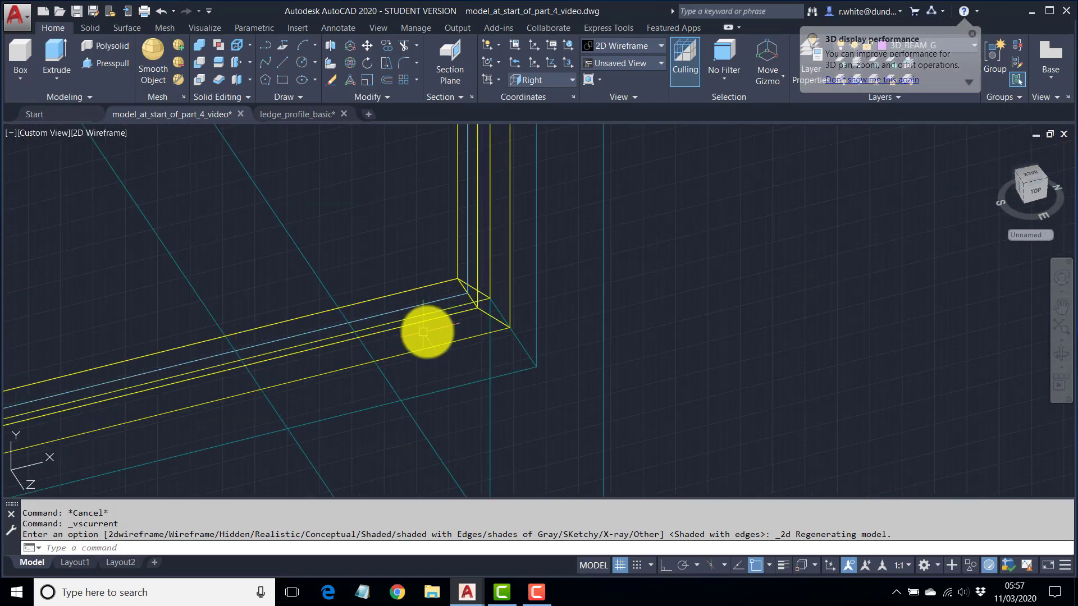
scroll(470, 309, "up", 1)
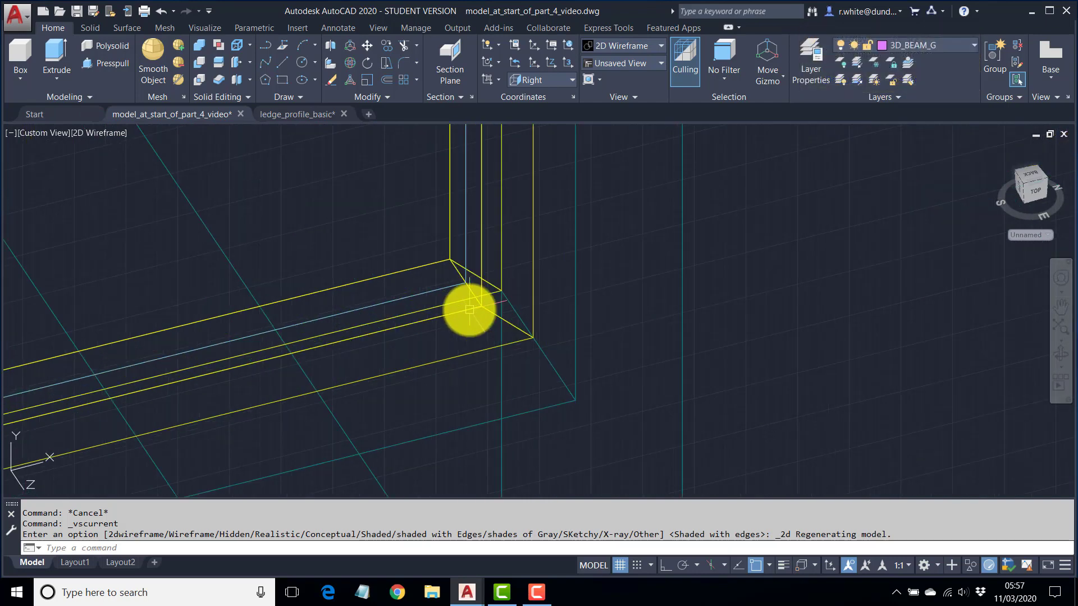
left_click(384, 46)
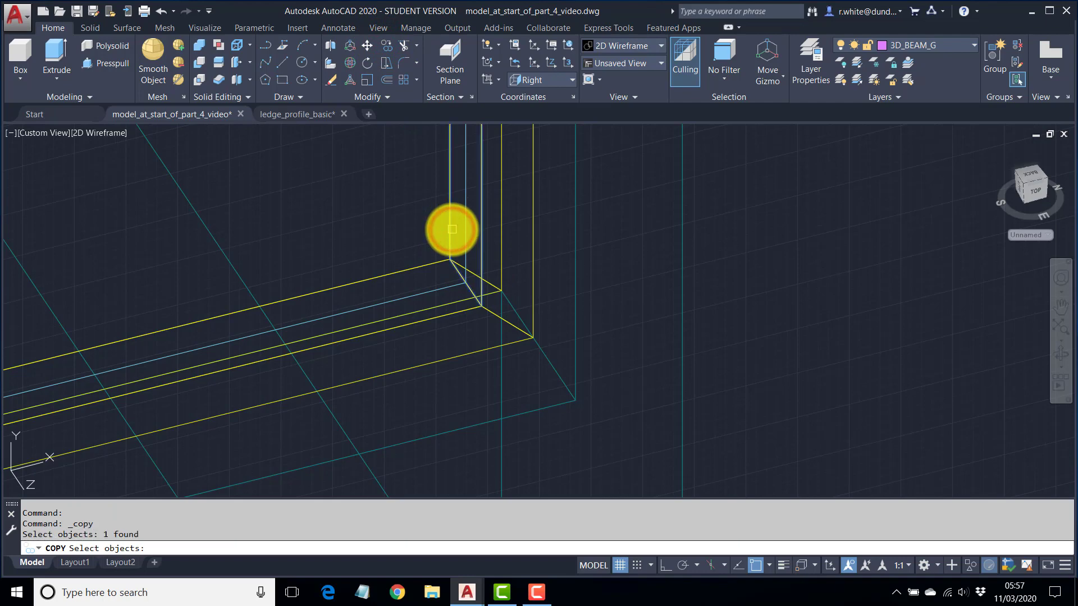
key("Return")
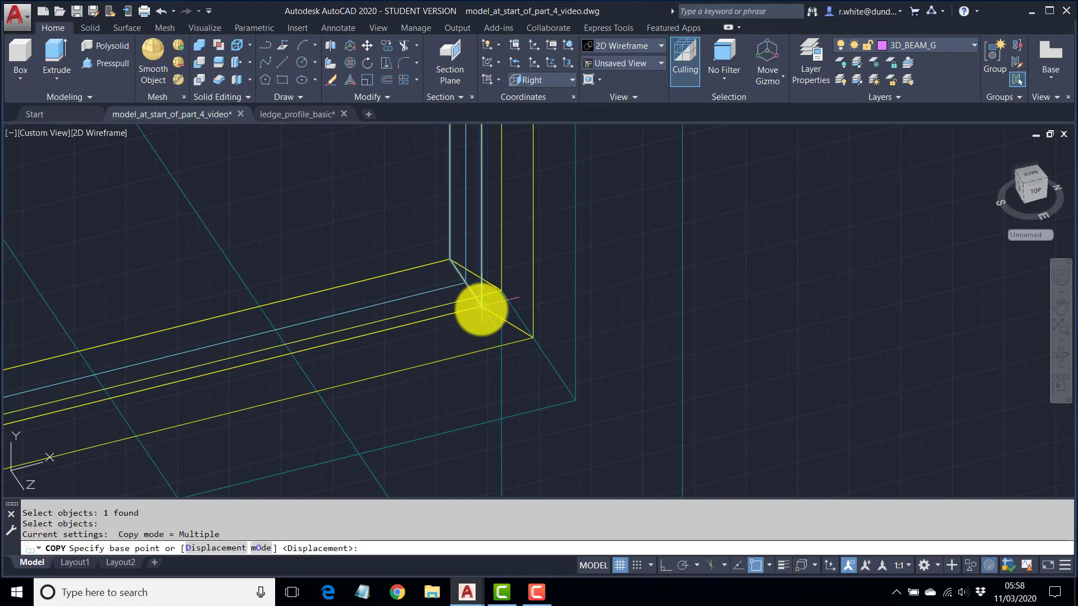
left_click(481, 306)
middle_click_drag(303, 314, 473, 255)
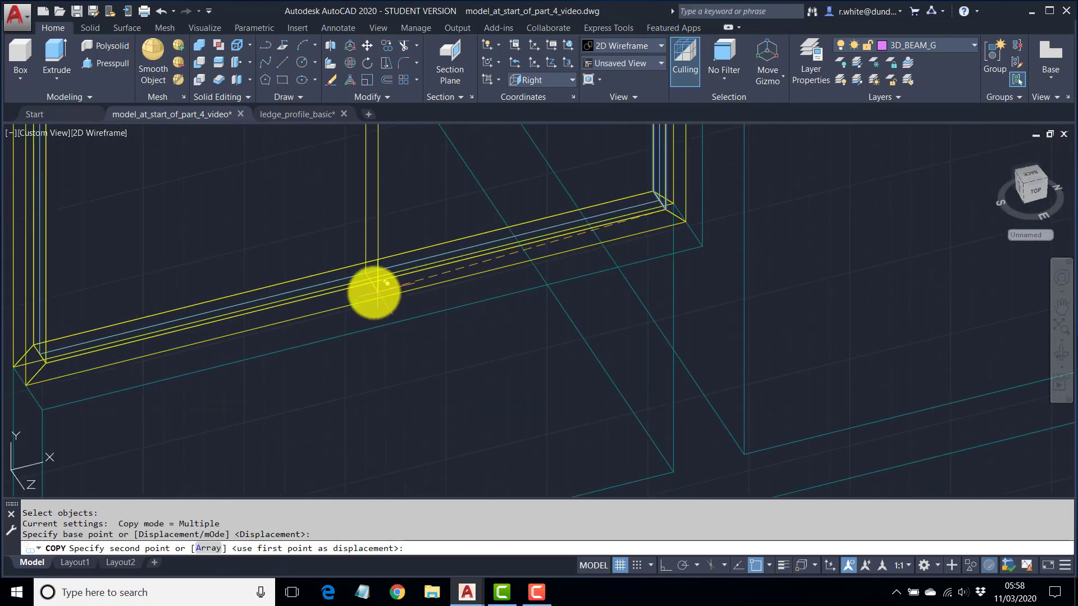
scroll(387, 283, "up", 2)
left_click(341, 286)
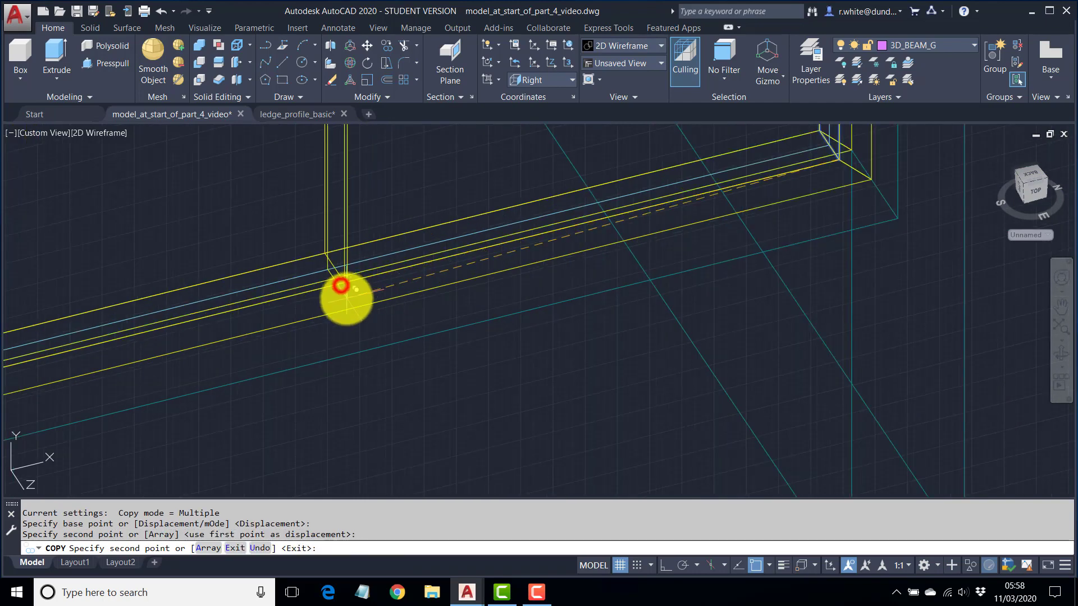
scroll(347, 298, "down", 3)
middle_click_drag(347, 307, 402, 403)
key("Return")
With Ortho on, copy the central face of the large window 25 units in the positive X direction.
scroll(392, 346, "up", 3)
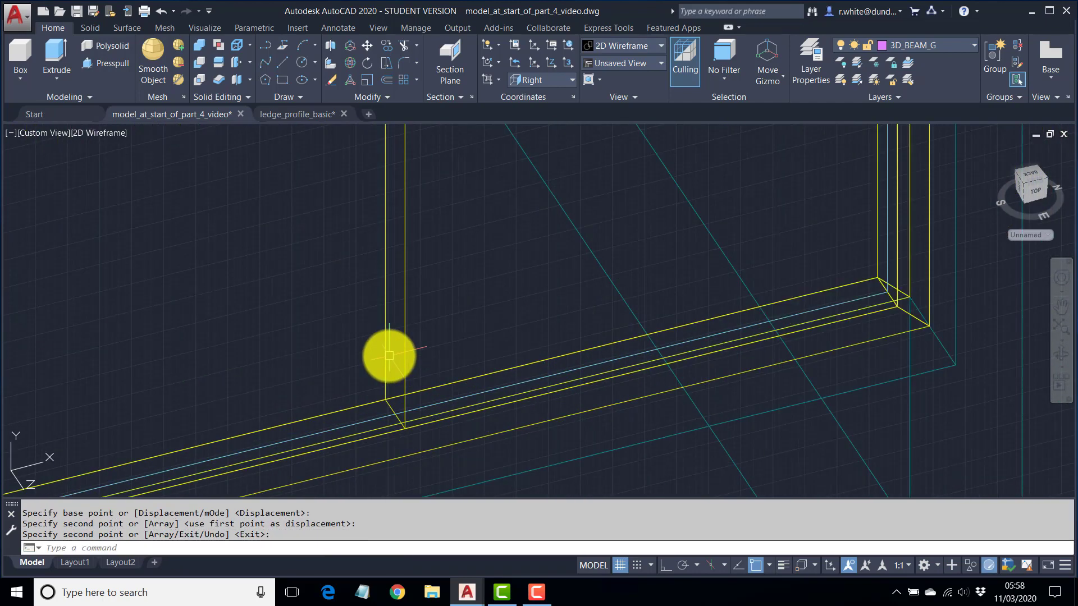
middle_click_drag(389, 355, 386, 330)
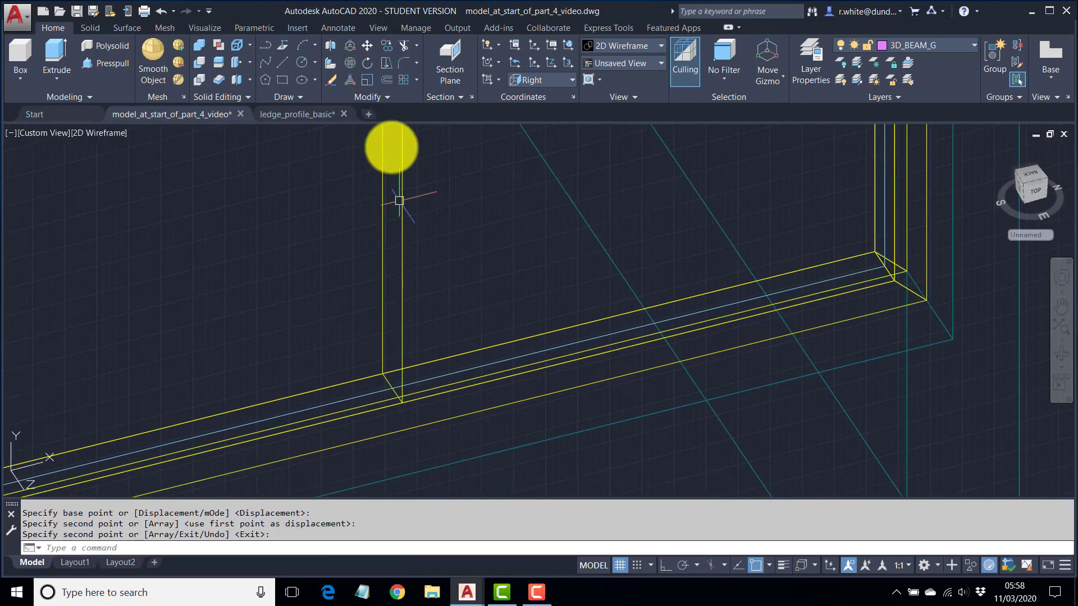
left_click(387, 46)
left_click(401, 329)
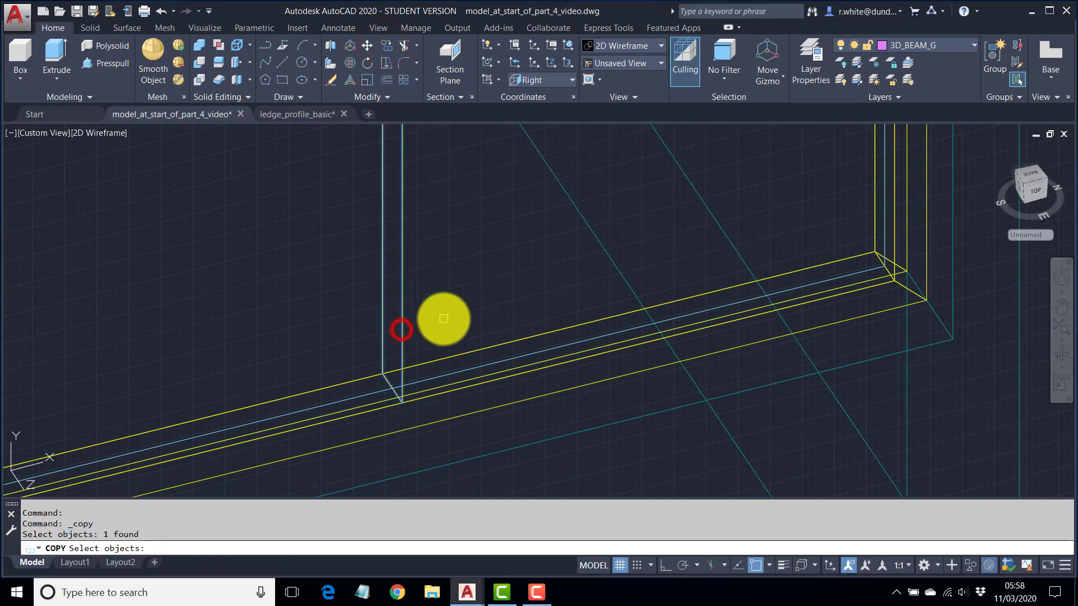
key("Return")
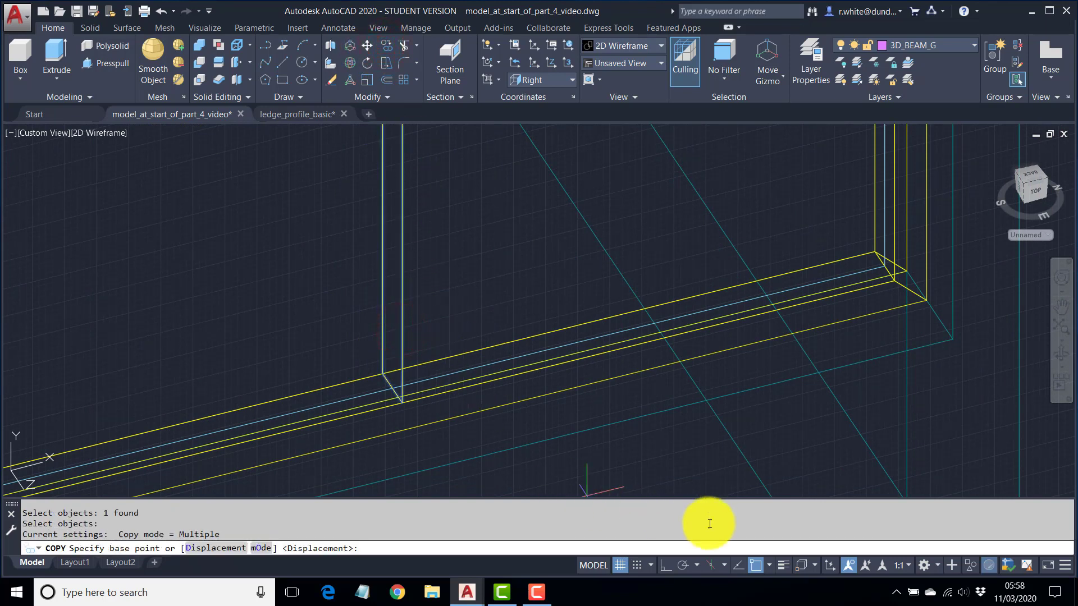
left_click(665, 567)
left_click(447, 279)
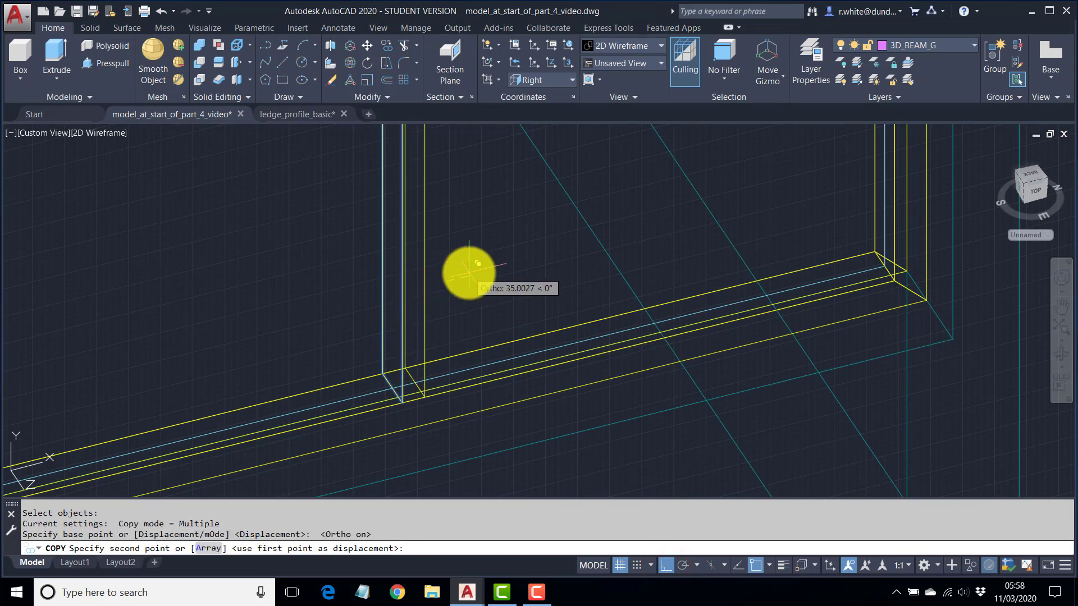
type("25")
key("Return")
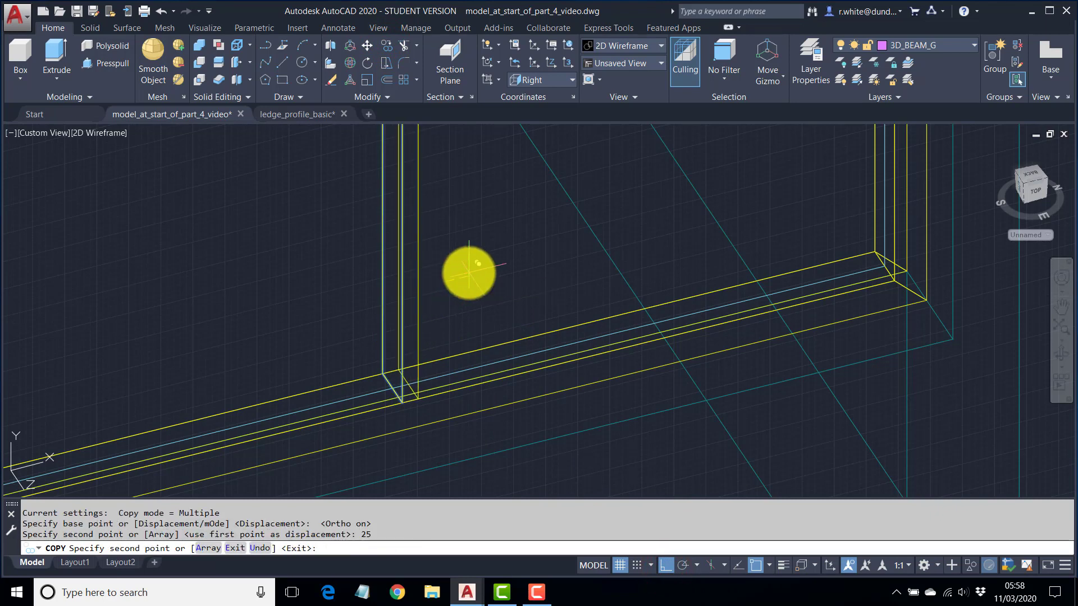
key("Return")
key("Return")
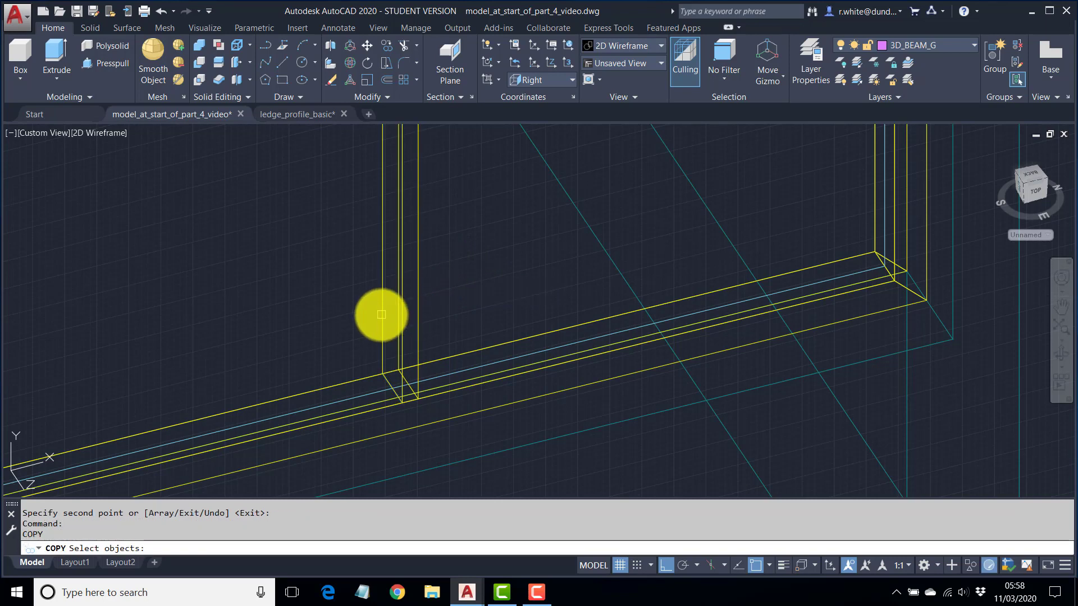
Move the original central face 25 units in the negative X direction, opposite its copy.
left_click(366, 45)
left_click(383, 298)
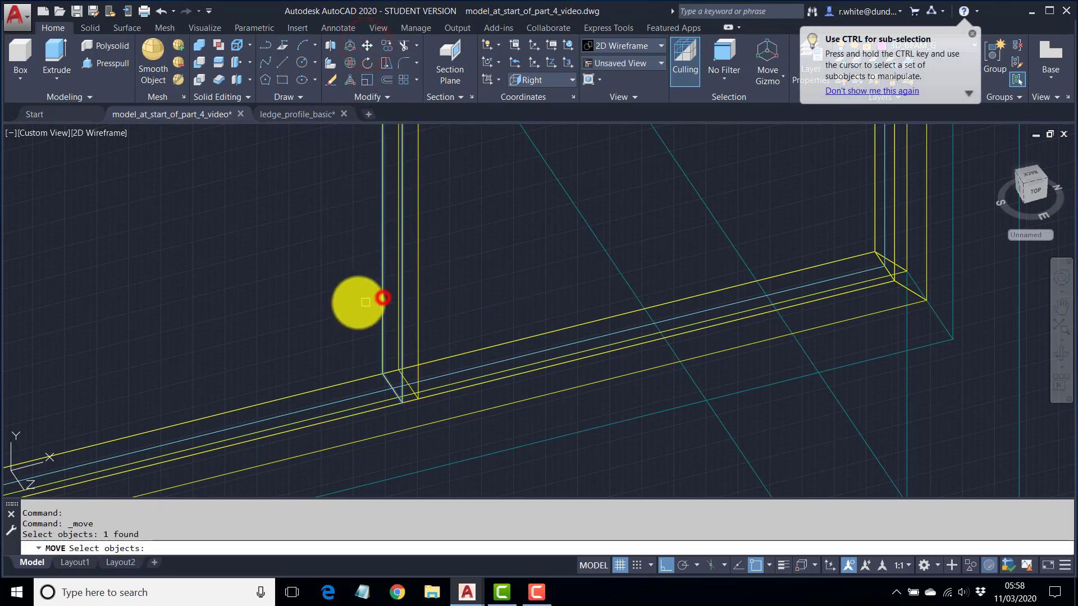
key("Return")
left_click(352, 303)
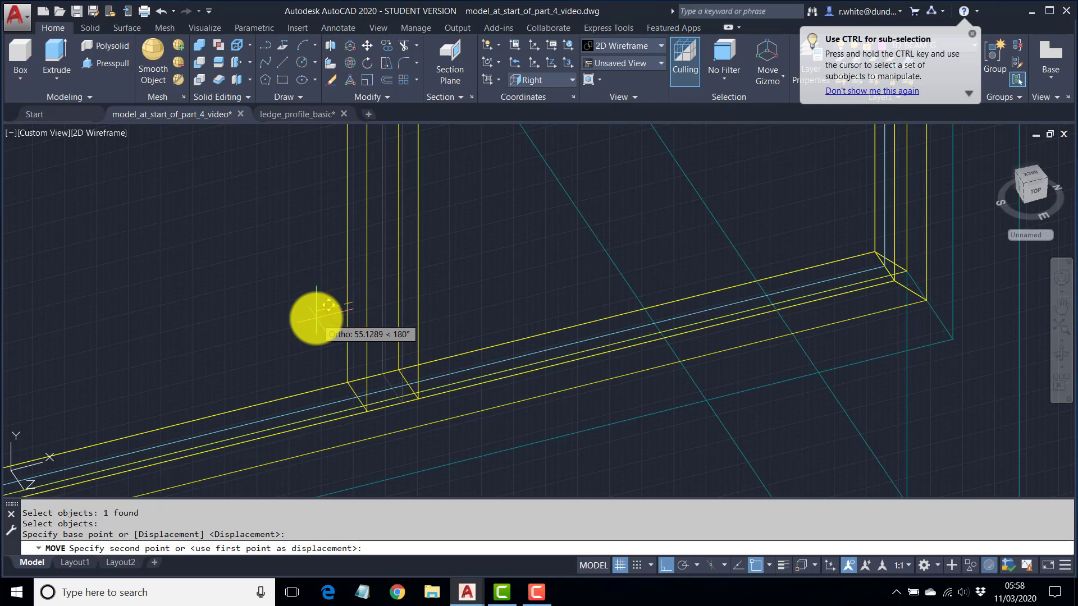
type("25")
key("Return")
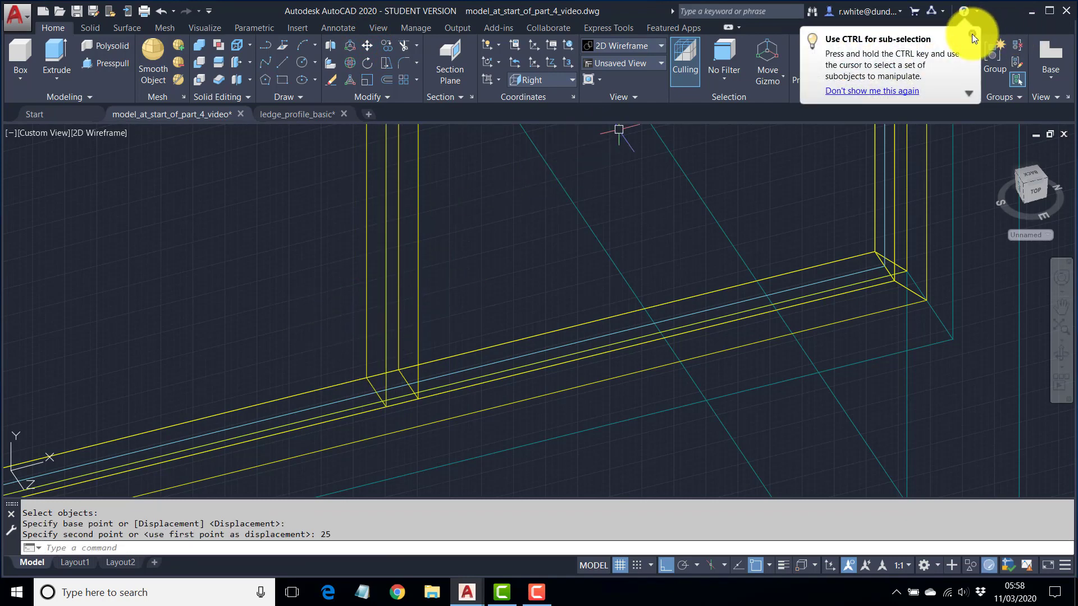
left_click(971, 34)
key("Escape")
key("Escape")
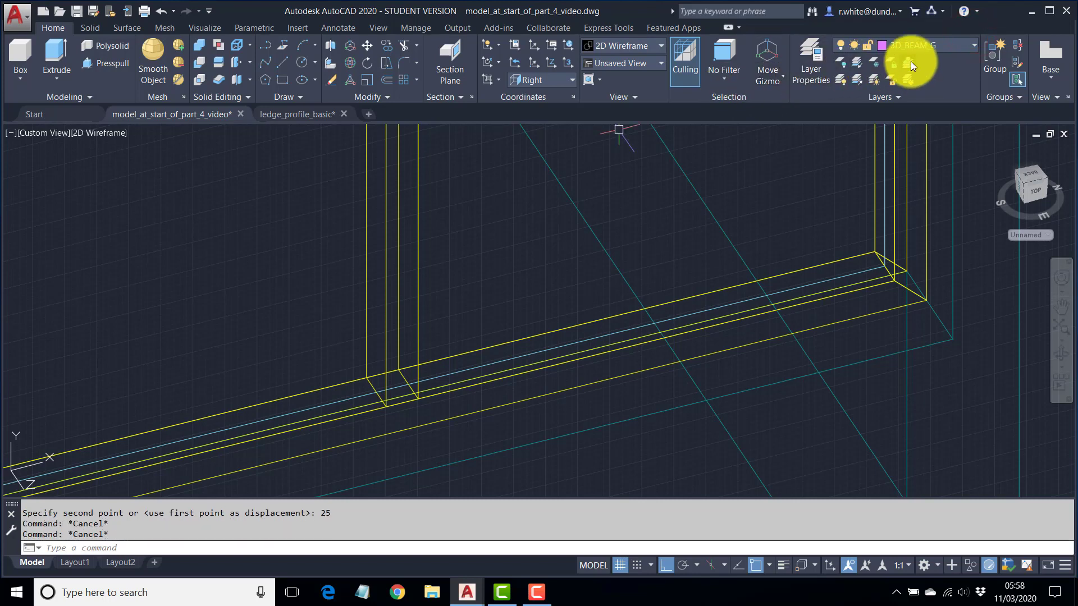
Make the mullion's layer 3D_WIN_FR_G current and draw a four-point 3D face closing the mullion's front between the two side faces.
left_click(909, 63)
left_click(417, 298)
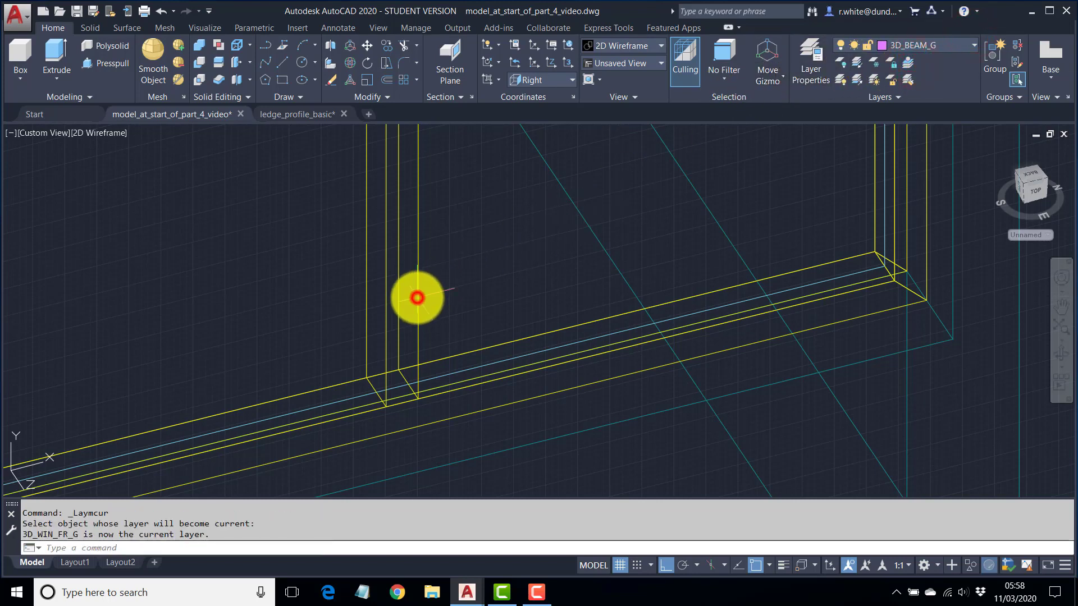
type("3F")
key("Return")
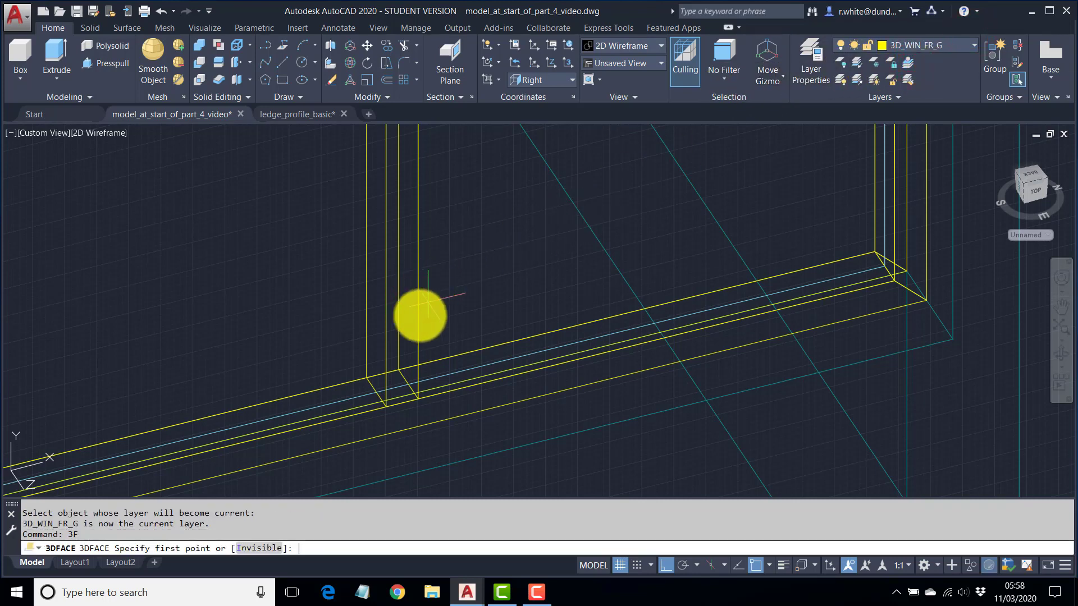
left_click(387, 411)
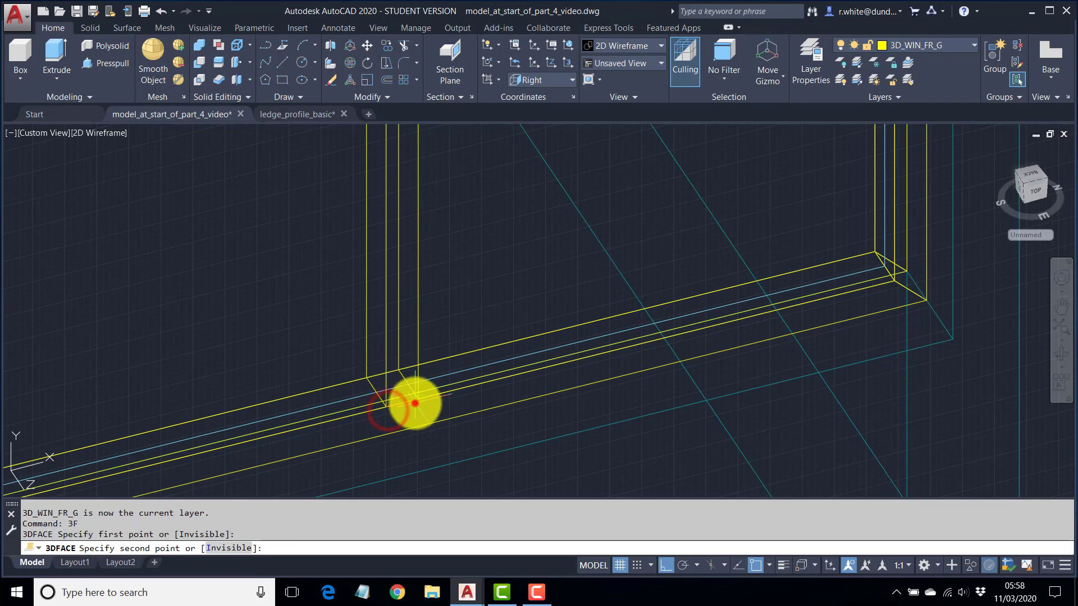
left_click(414, 403)
scroll(414, 342, "down", 4)
middle_click_drag(438, 149, 440, 357)
scroll(432, 222, "up", 2)
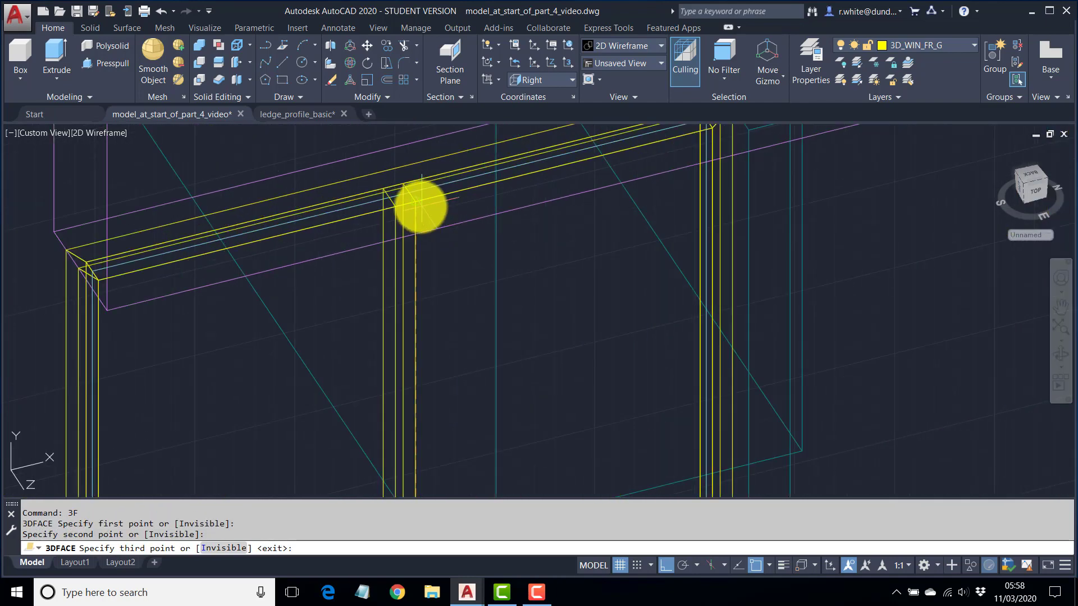
left_click(421, 207)
left_click(395, 206)
key("Return")
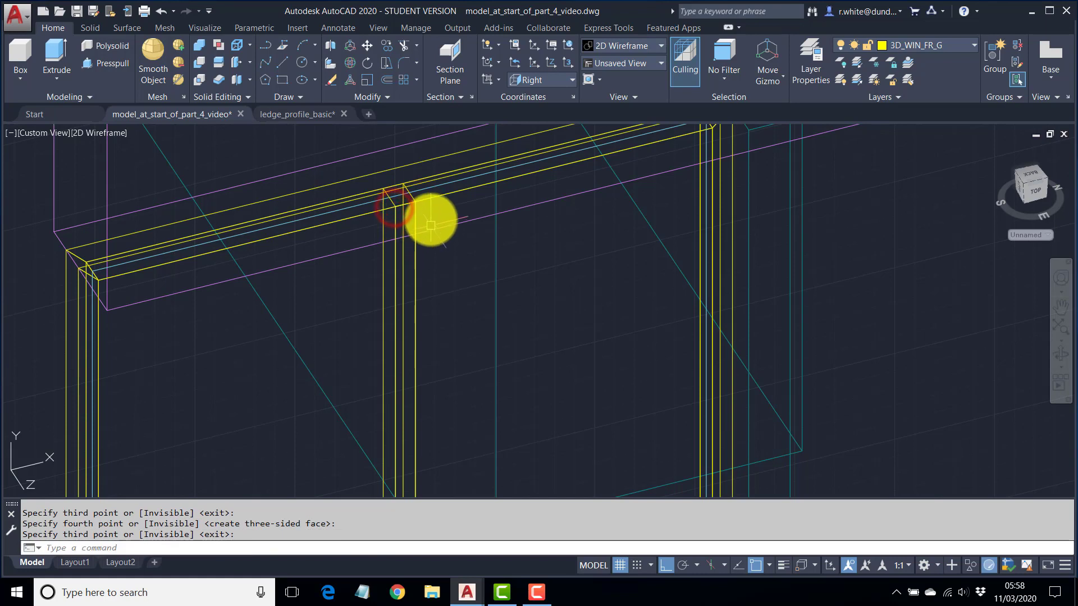
Copy the mullion's front face from its upper front corner to the matching back corner to close the rear side.
left_click(388, 45)
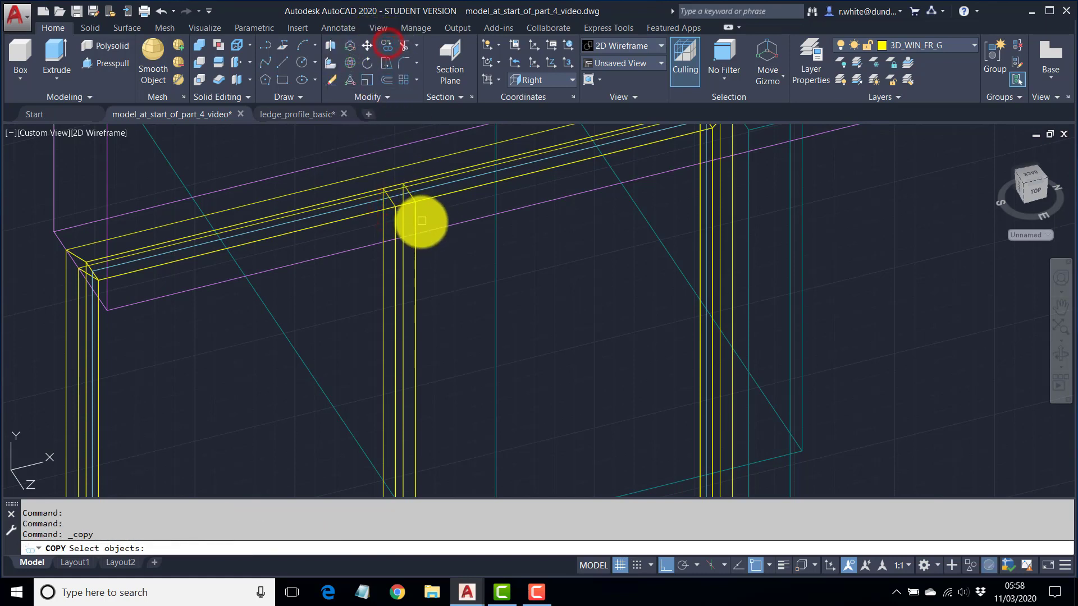
left_click(414, 221)
key("Return")
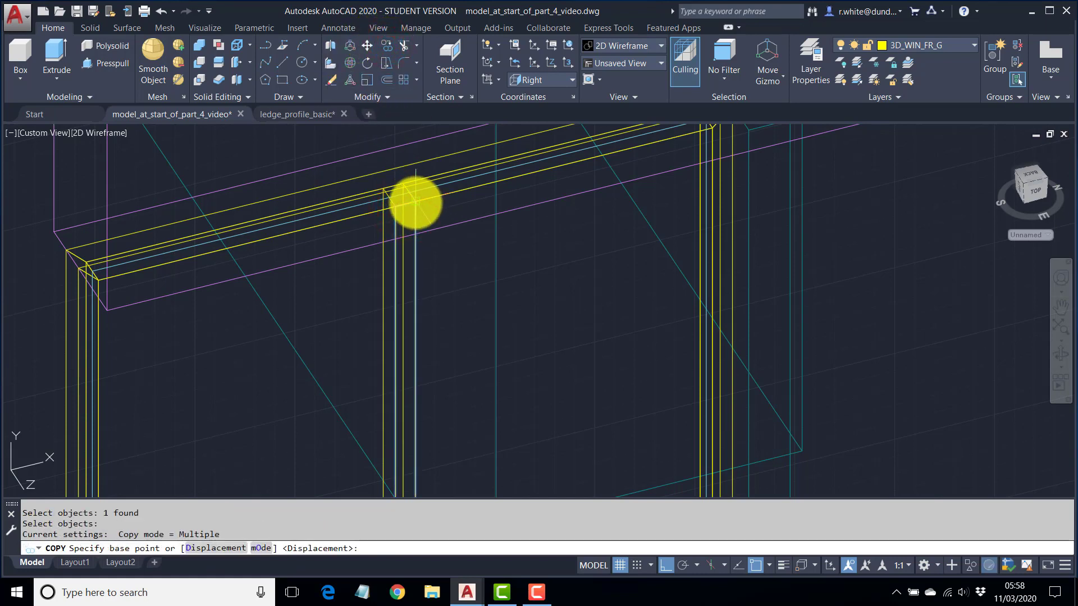
left_click(415, 201)
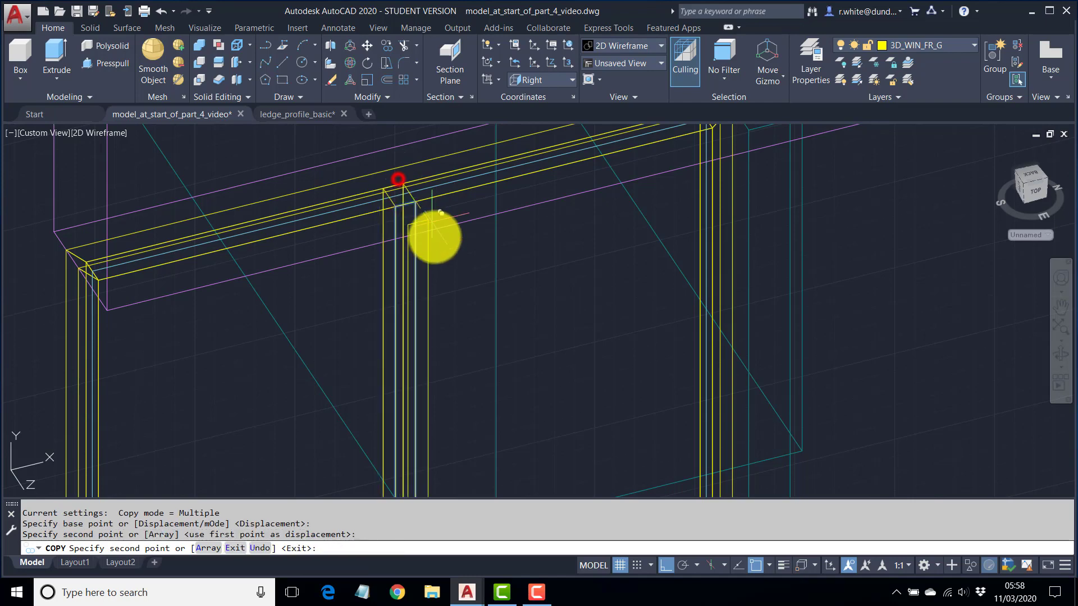
key("Escape")
scroll(453, 253, "down", 8)
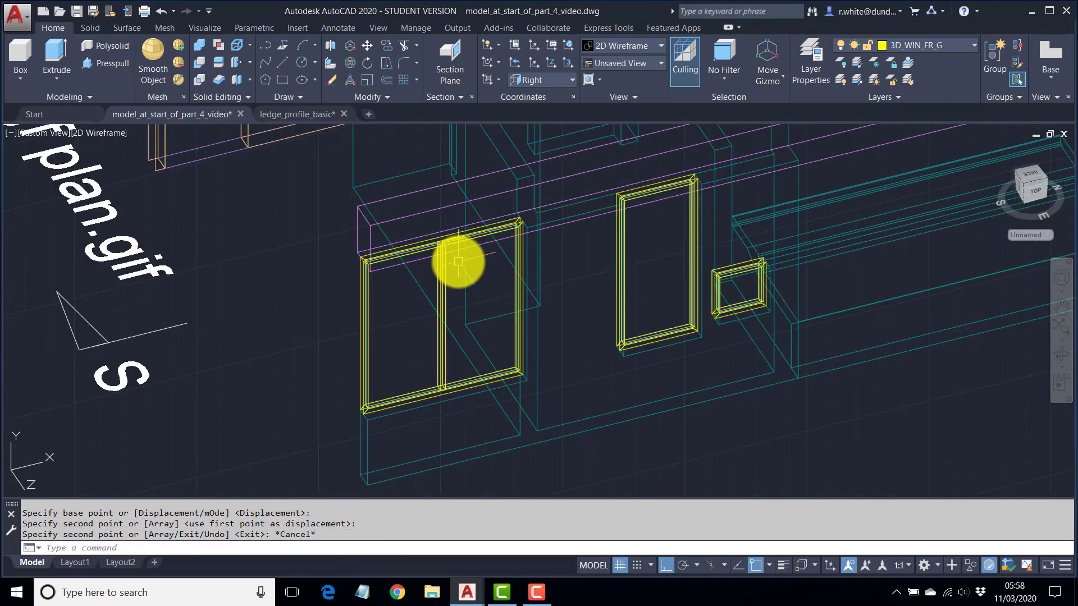
middle_click_drag(491, 248, 500, 331)
scroll(500, 331, "down", 3)
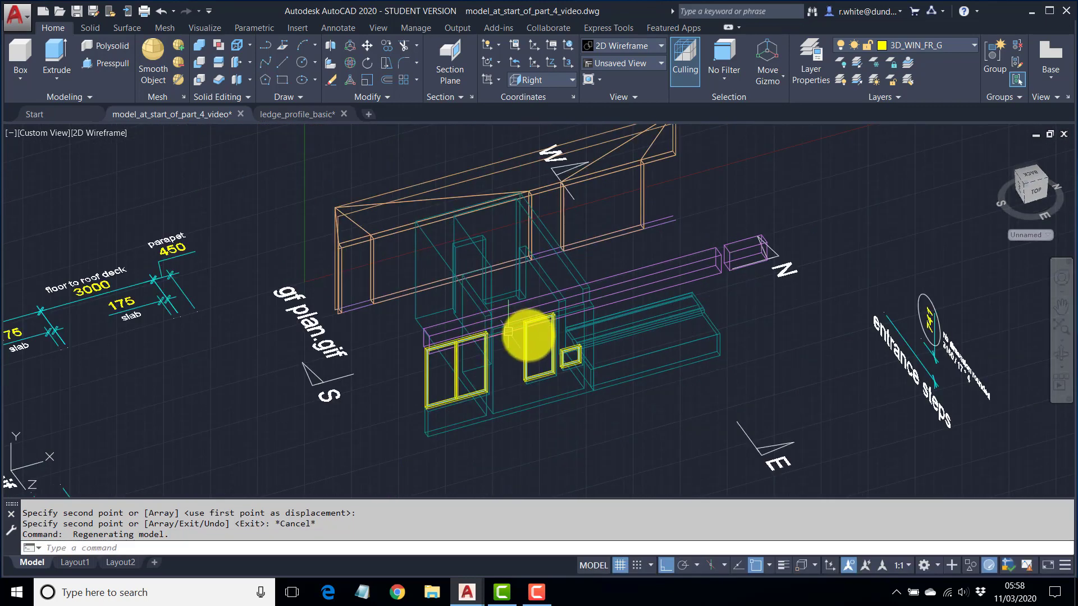
scroll(524, 331, "up", 4)
scroll(525, 330, "down", 4)
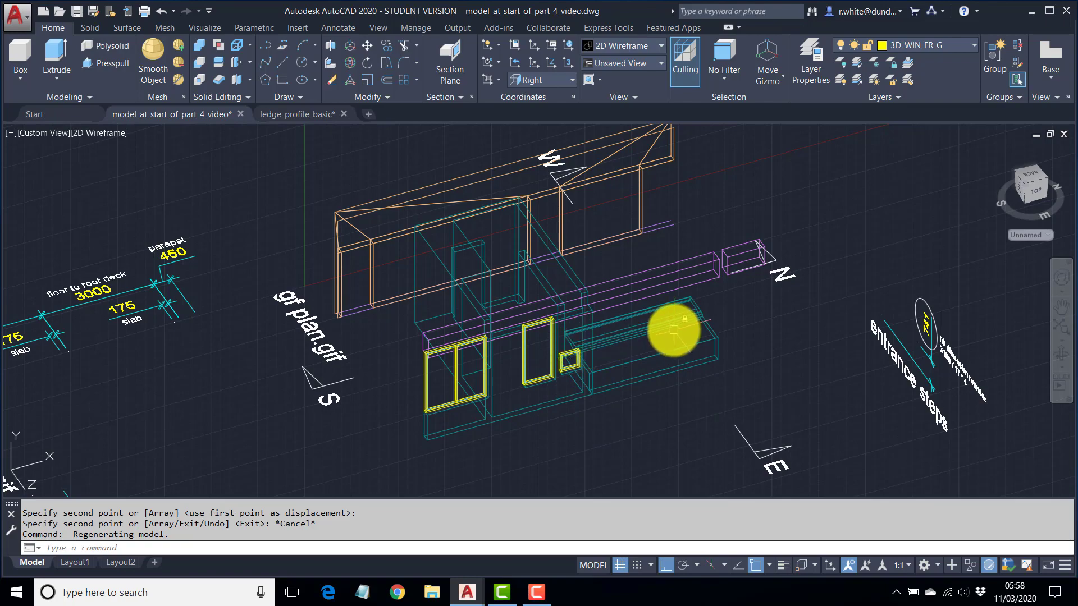
mouse_move(669, 325)
middle_mouse_down("shift")
mouse_move(676, 351)
mouse_move(662, 352)
mouse_move(664, 339)
middle_mouse_up("shift")
scroll(385, 285, "up", 4)
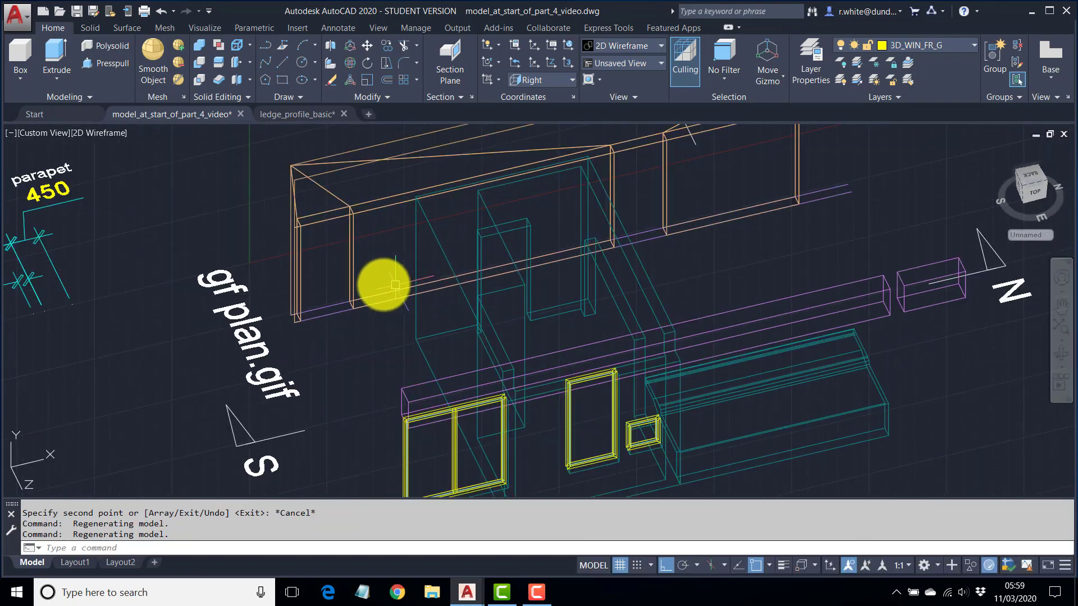
Turn off the 2D_WL_WOOD layer by picking one of its outline objects at the timber wall.
middle_click_drag(366, 283, 444, 330)
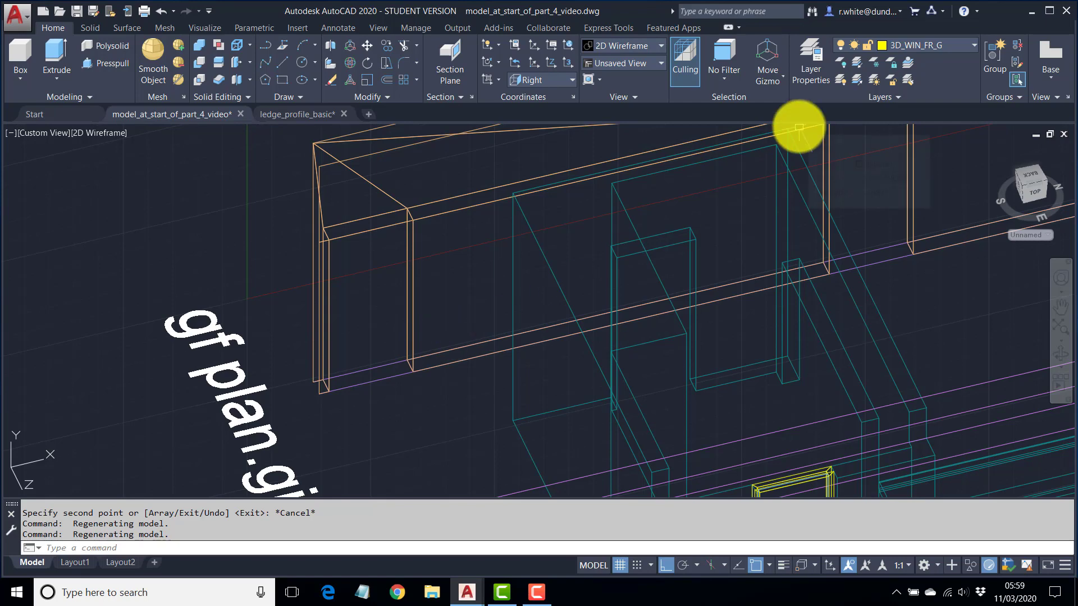
scroll(794, 133, "down", 3)
middle_click_drag(794, 133, 724, 215)
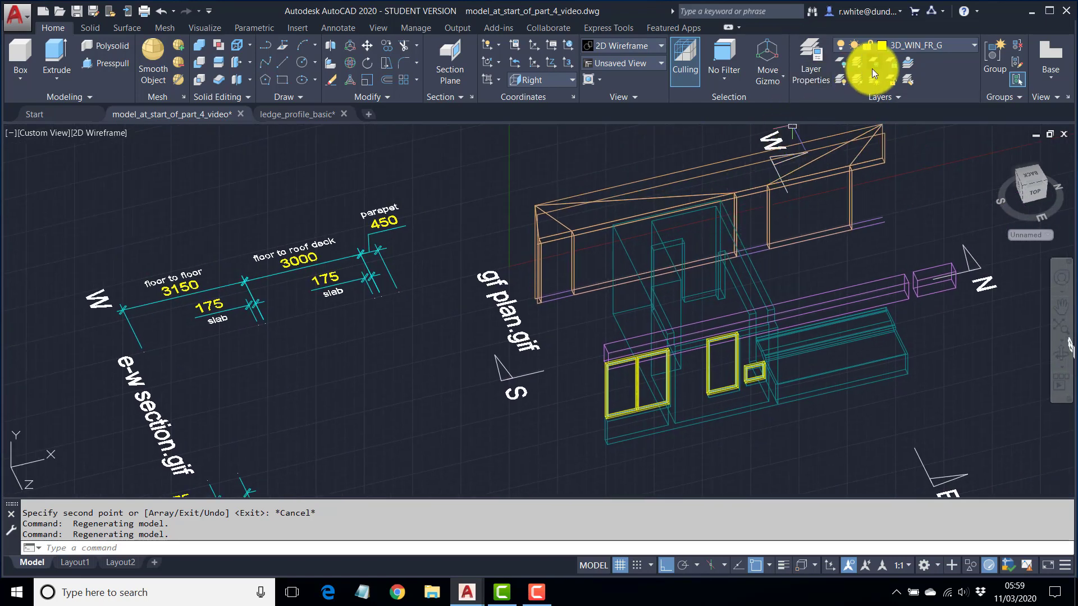
left_click(842, 63)
left_click(559, 299)
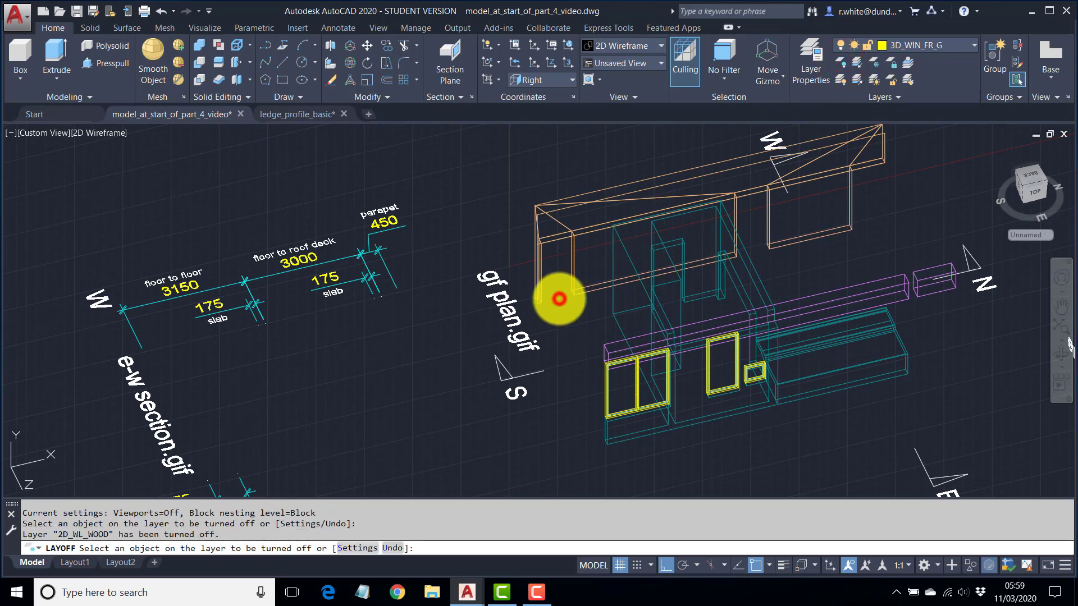
Lock the 3D_WL_WOOD_G layer by picking the 3D timber wall.
scroll(566, 289, "up", 4)
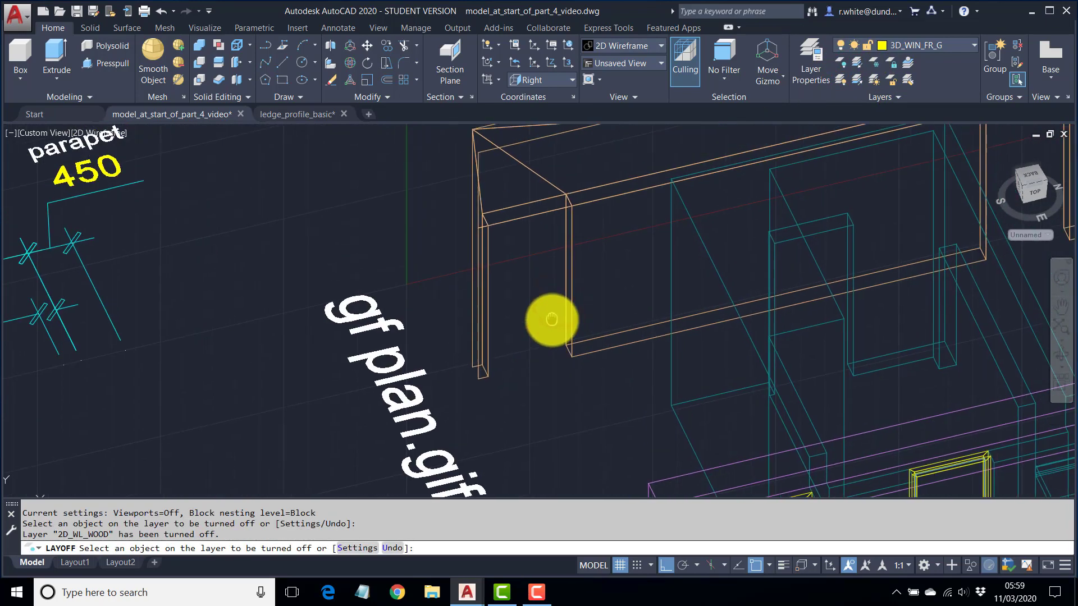
left_click(894, 61)
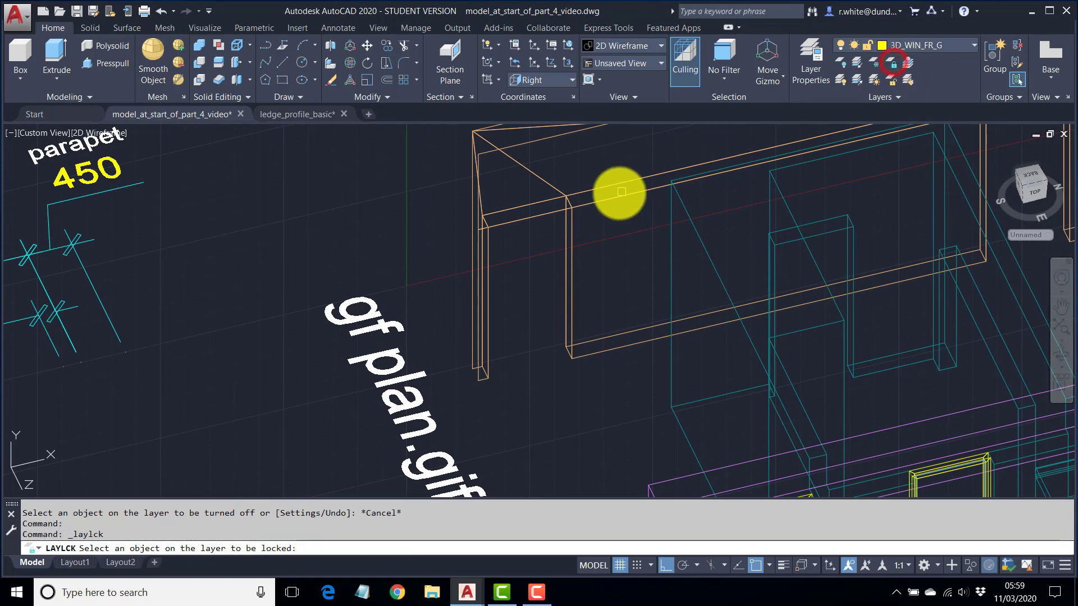
left_click(541, 215)
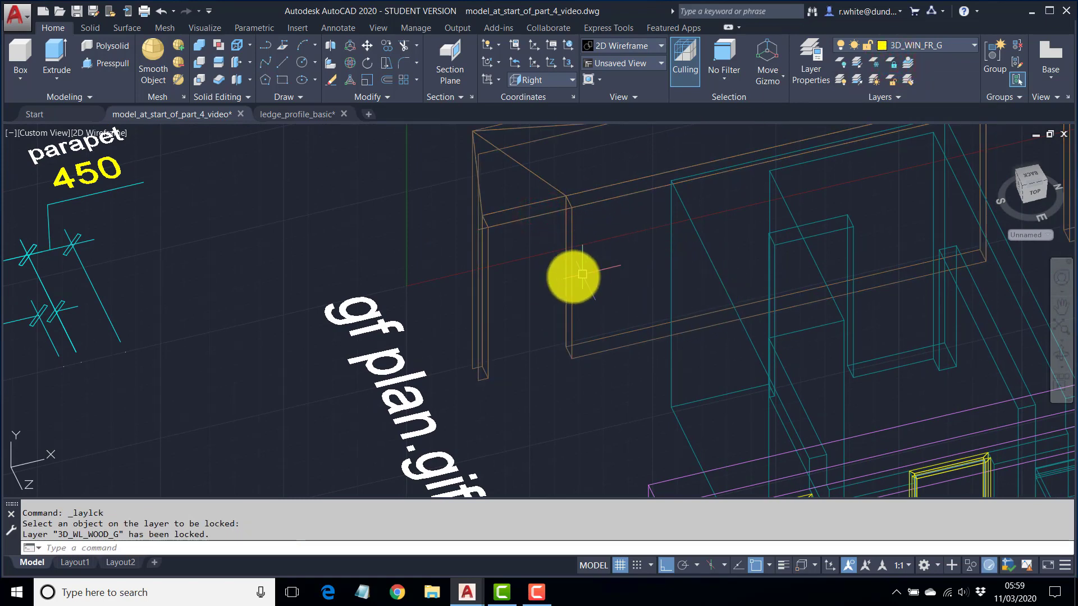
Create a yellow layer named 3D_DR_FR_G for the door frame and make it the current layer.
scroll(569, 303, "up", 3)
scroll(569, 309, "down", 2)
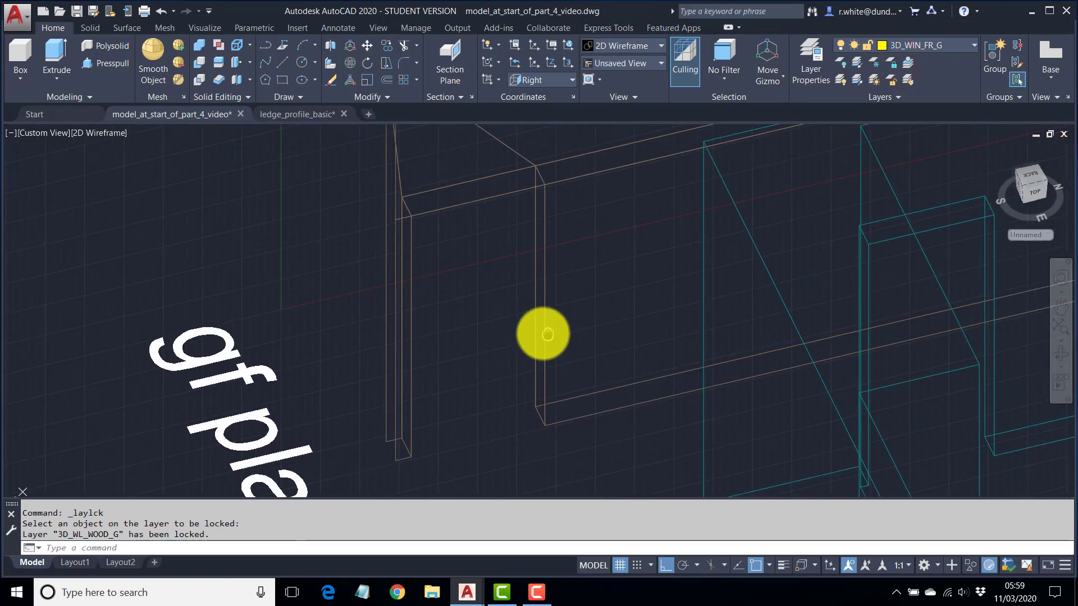
left_click(813, 51)
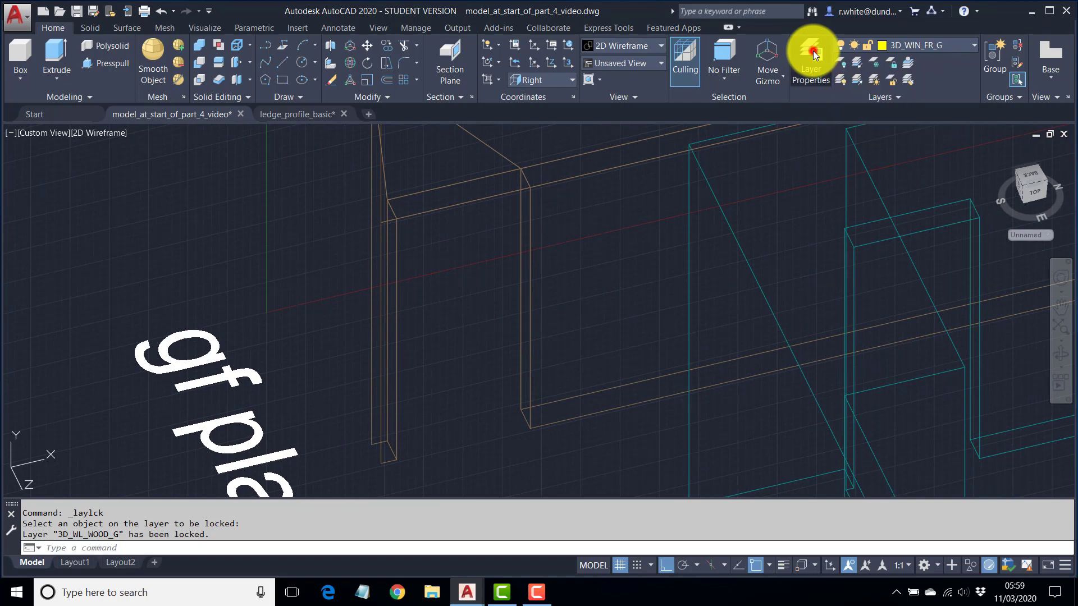
left_click(371, 169)
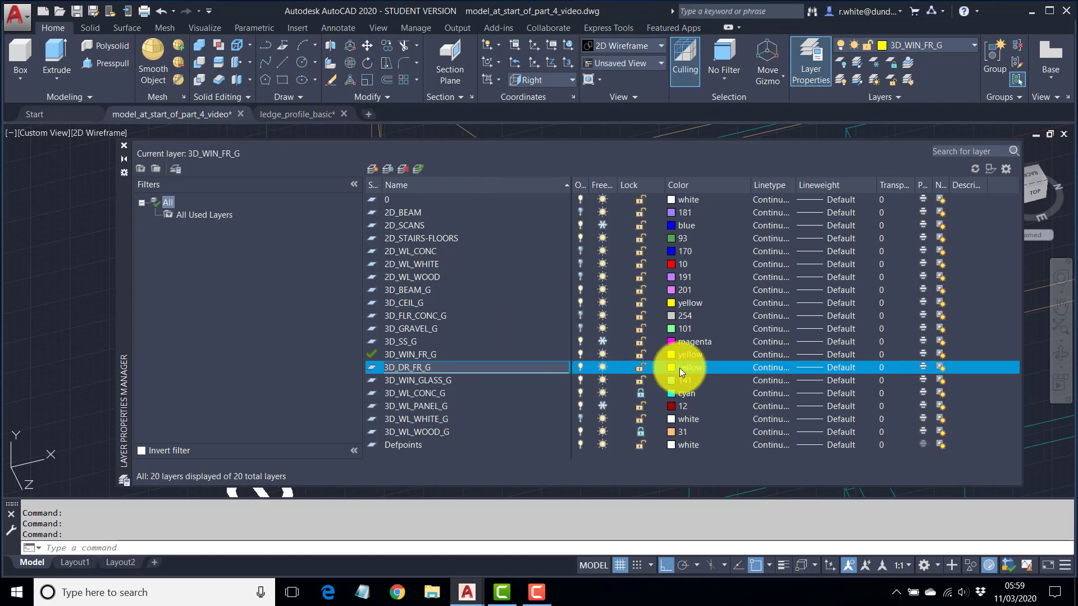
left_click(420, 167)
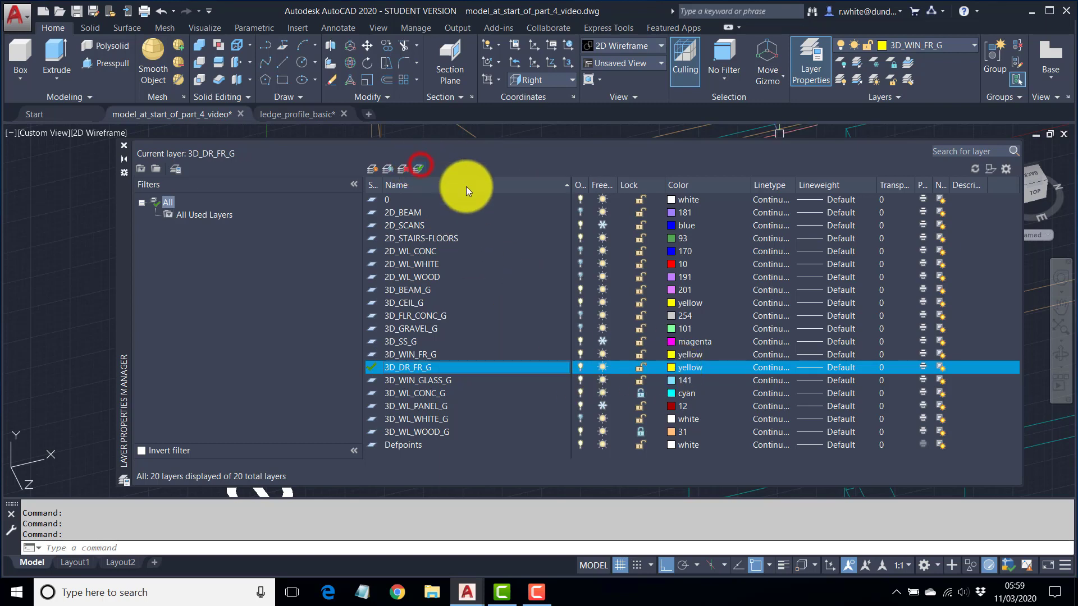
left_click(124, 144)
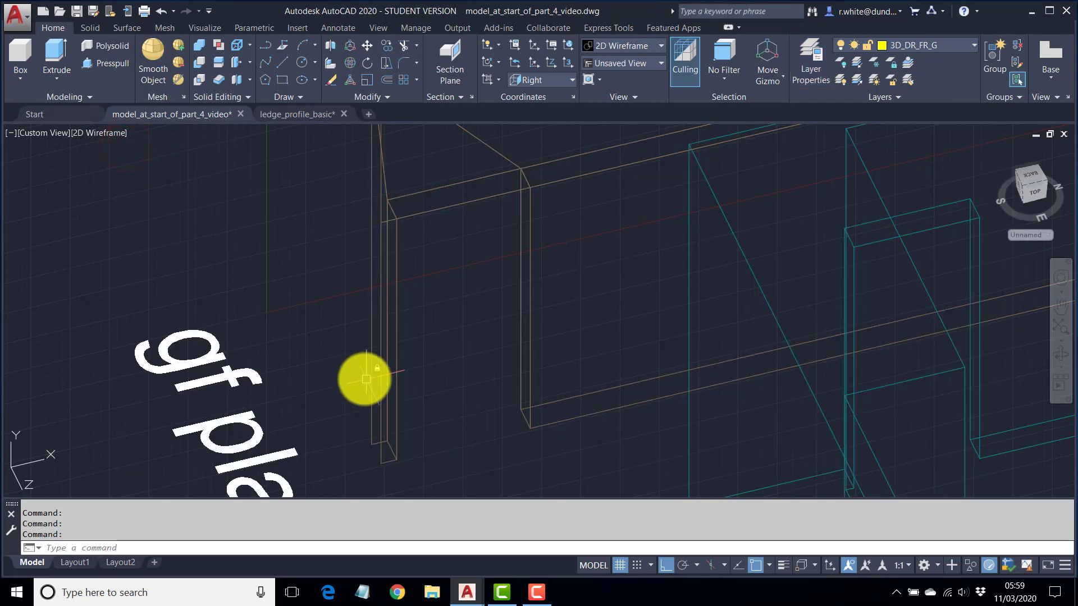
Draw an open polyline around the front of the timber wall's door opening, up one jamb, across the head and down the other.
type("PL")
key("Return")
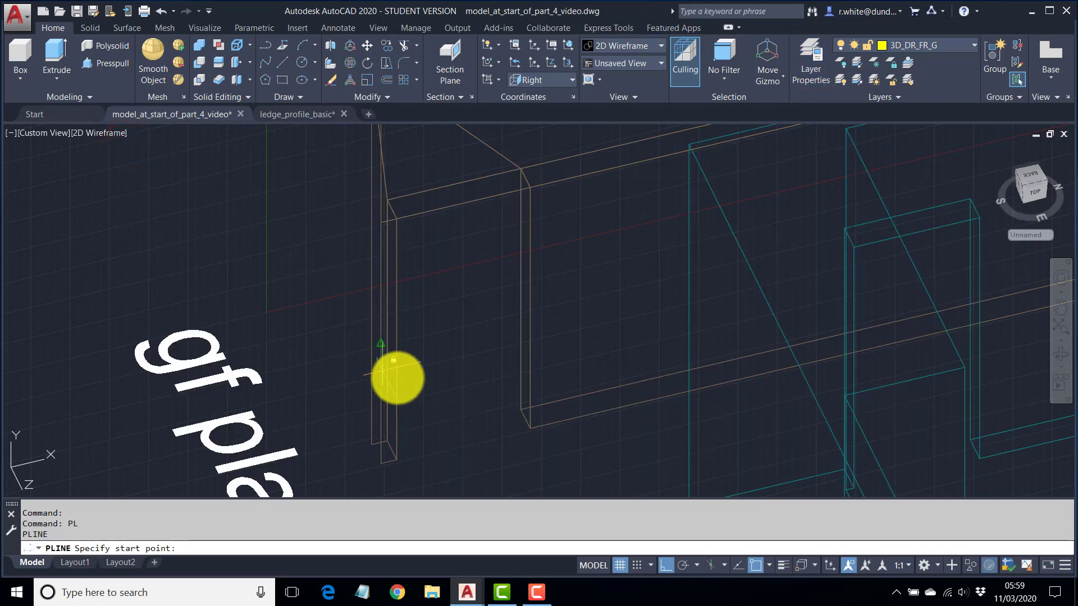
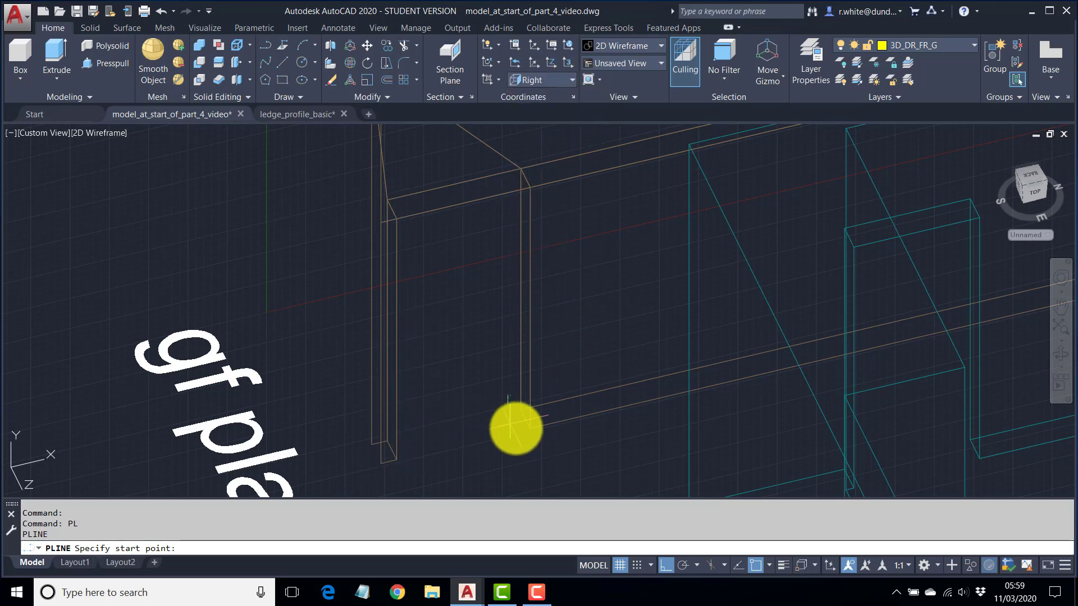
left_click(529, 431)
left_click(536, 190)
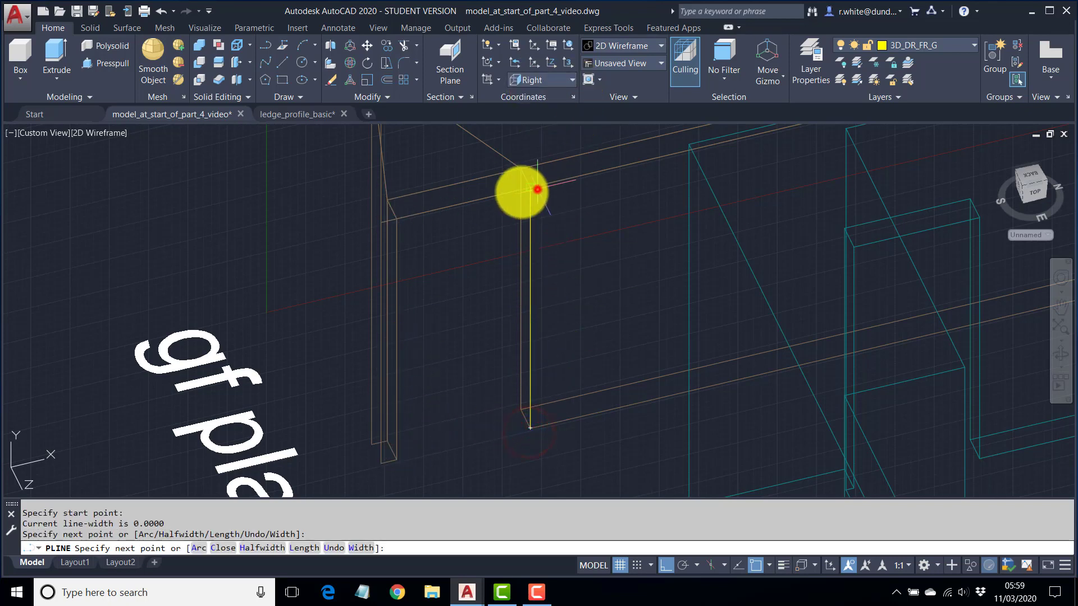
left_click(401, 217)
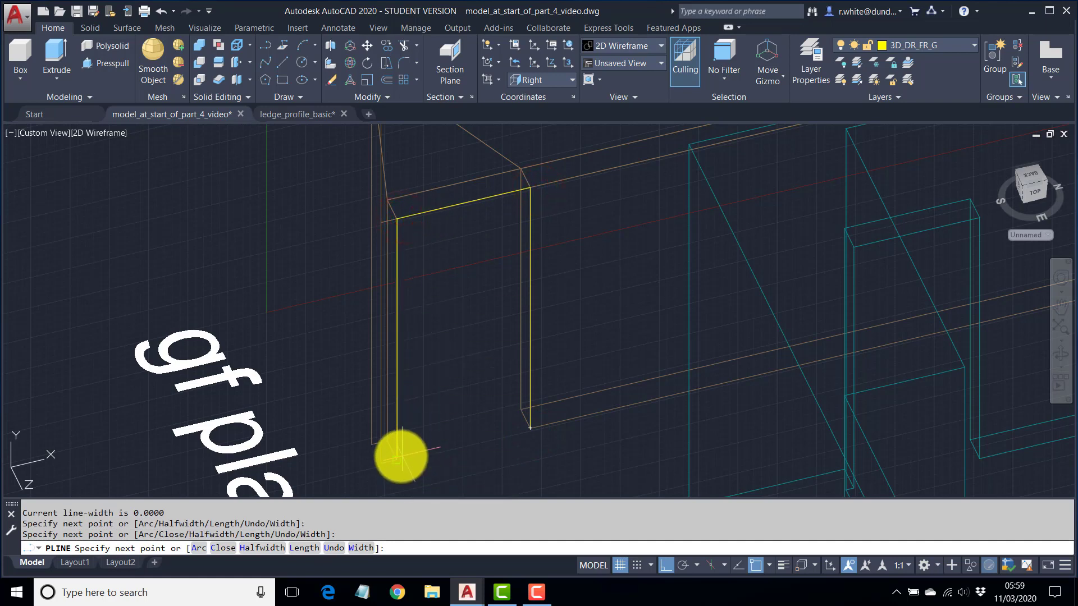
left_click(397, 458)
key("Return")
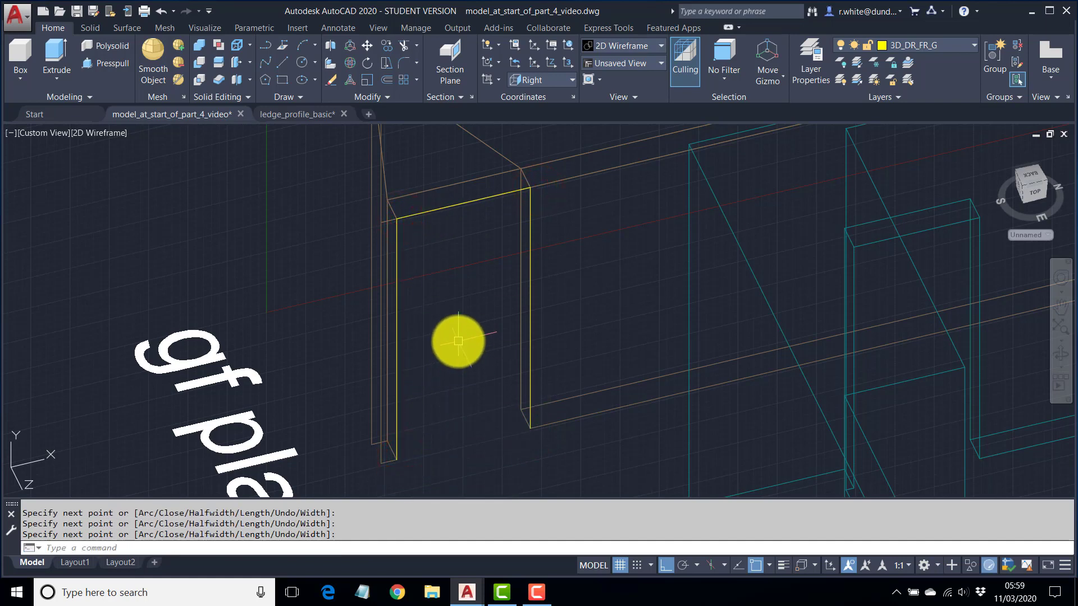
Offset the door opening's polyline 50 units inward and erase the original outline.
type("o")
key("Return")
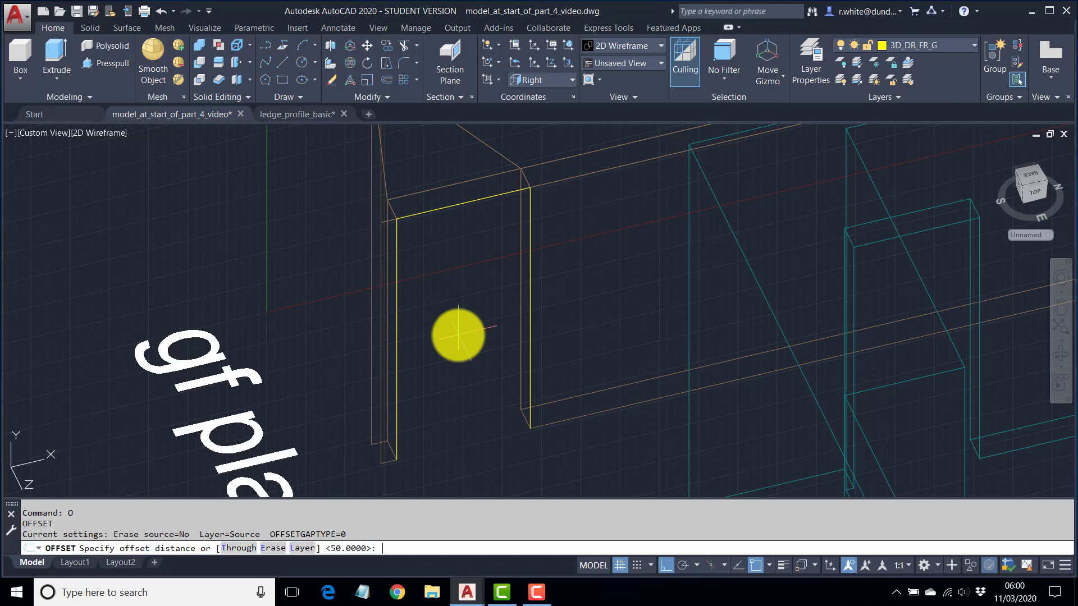
type("50")
key("Return")
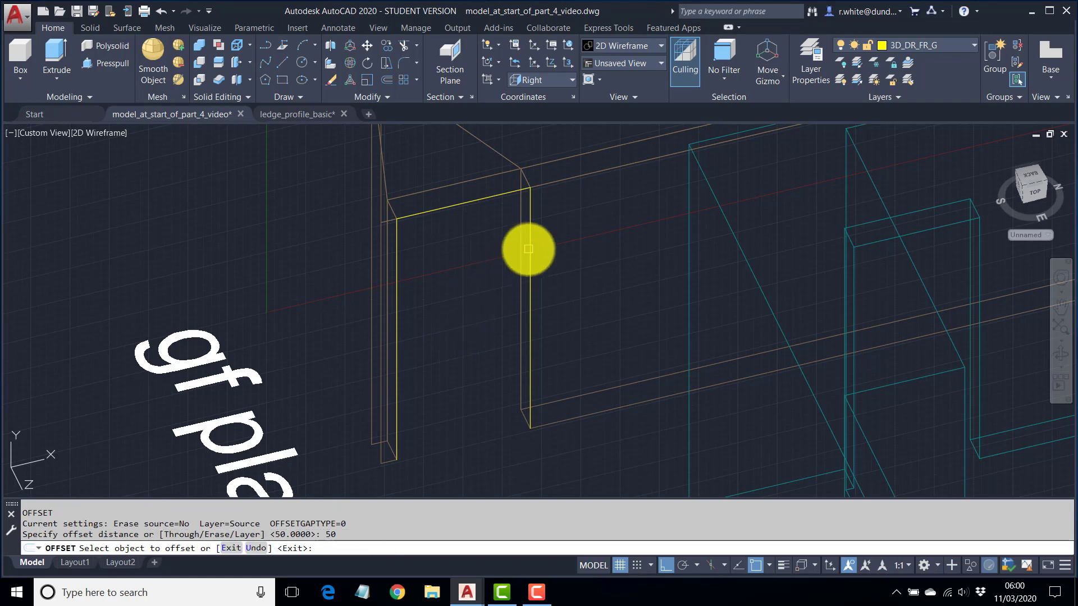
left_click(528, 249)
left_click(486, 265)
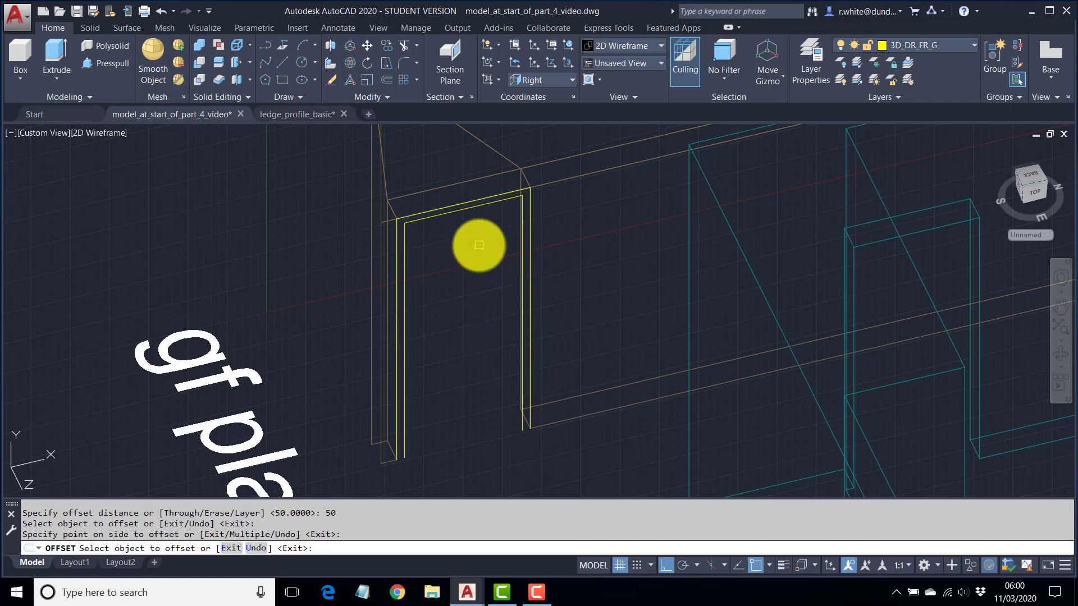
key("Escape")
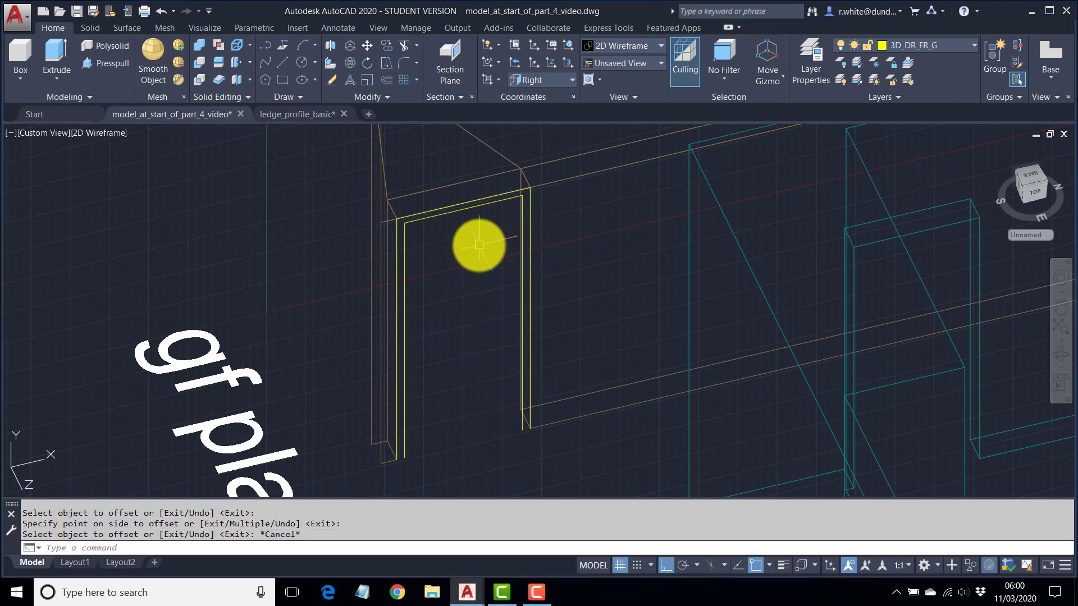
left_click(530, 220)
key("Delete")
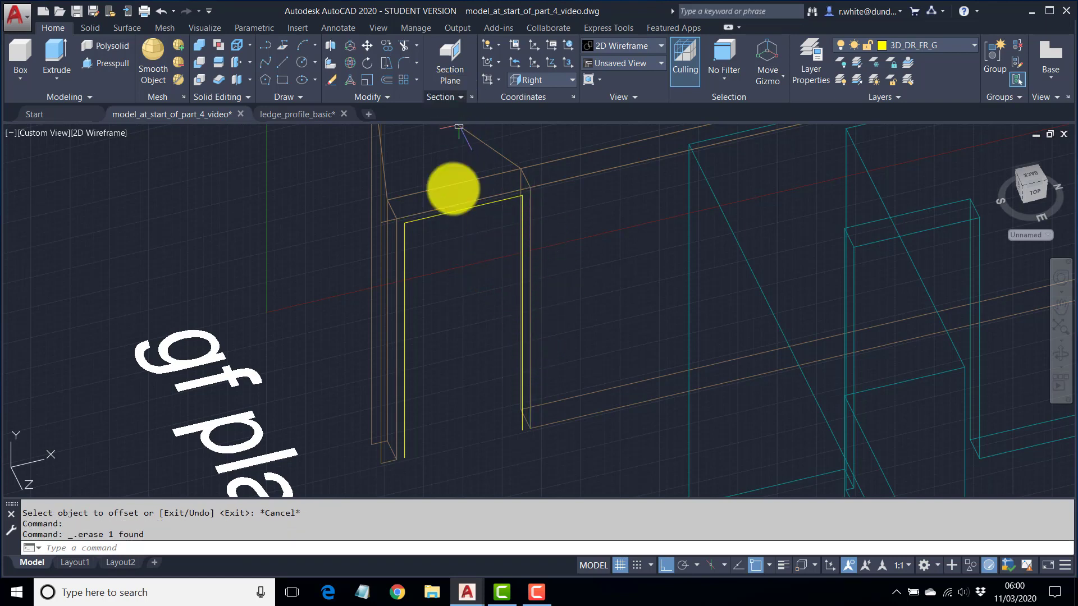
Draw a four-point 3D face for the door frame's right jamb, between the offset polyline and the opening's edge.
key("Return")
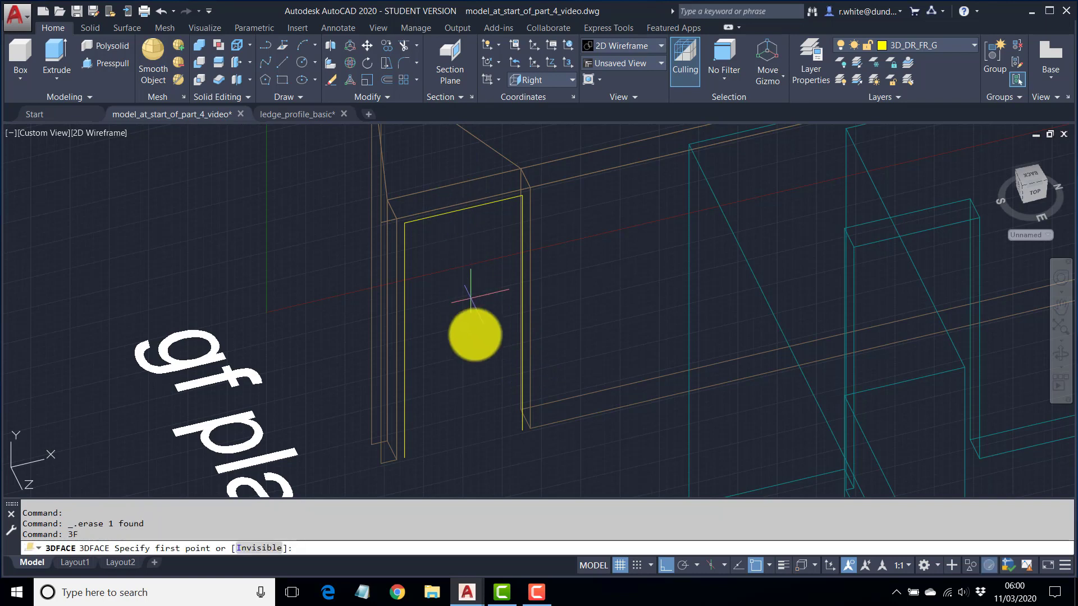
left_click(519, 434)
left_click(537, 431)
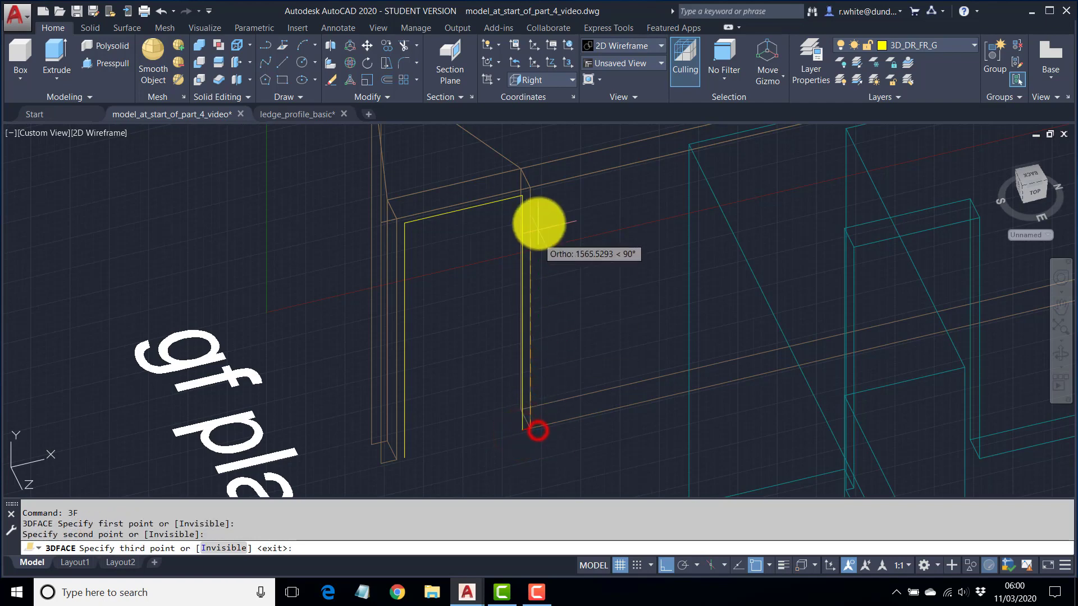
left_click(528, 187)
left_click(524, 198)
Continue the 3D face across the door head and down the left jamb, between the offset polyline and the opening's edge.
scroll(417, 226, "up", 2)
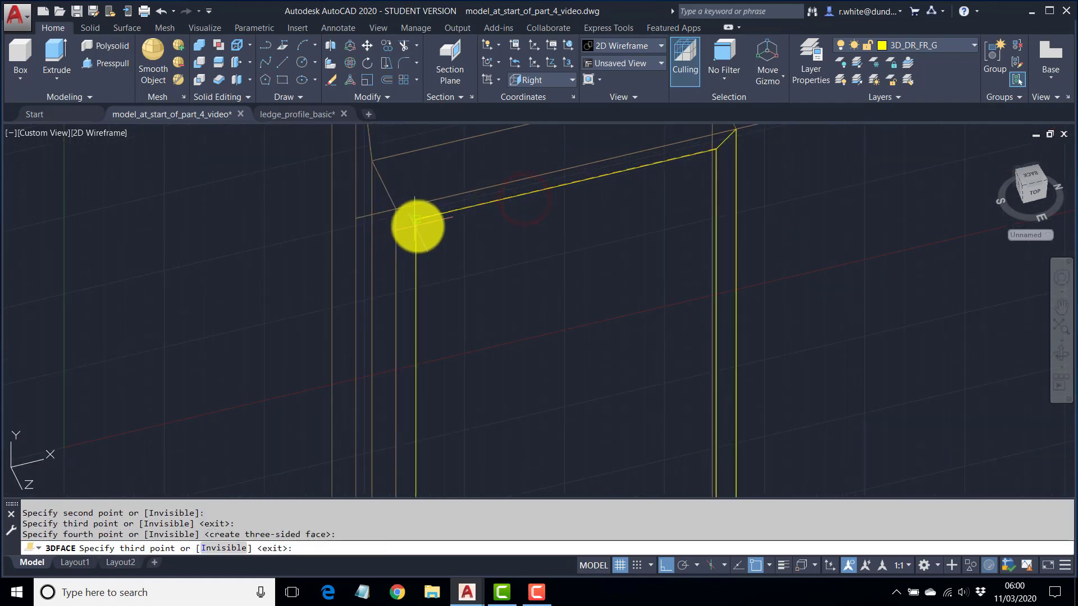
left_click(419, 224)
left_click(393, 207)
scroll(427, 264, "down", 6)
scroll(407, 348, "up", 6)
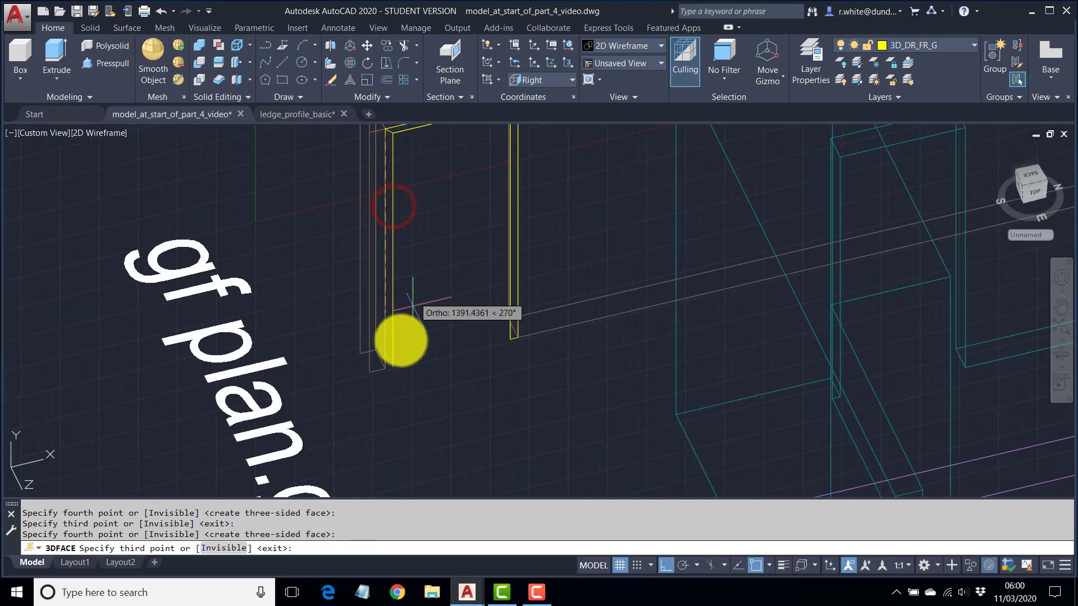
left_click(369, 392)
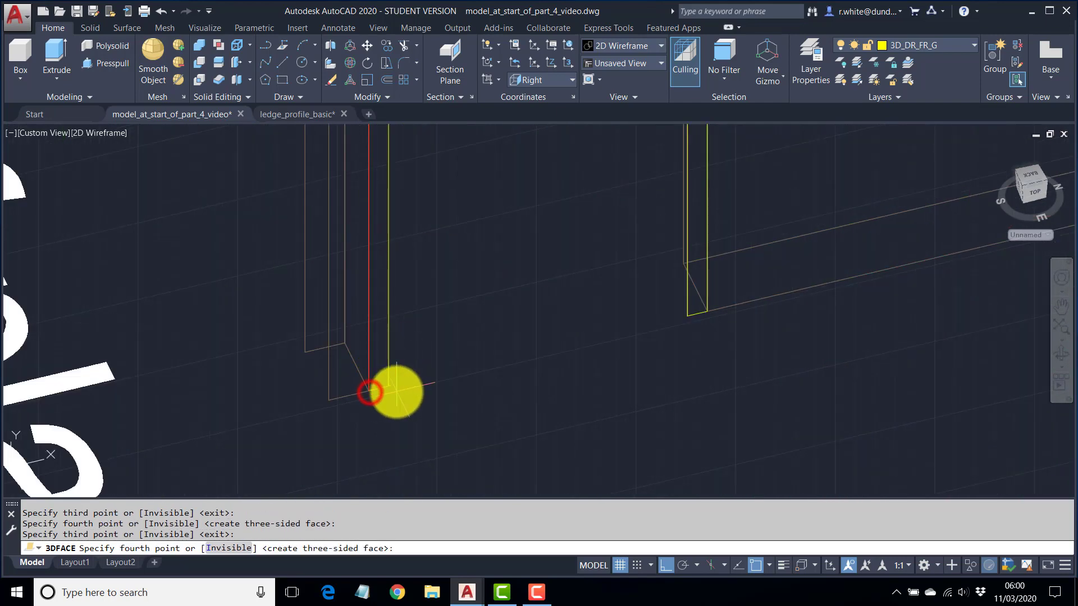
left_click(387, 387)
key("Return")
Erase the offset polyline inside the door frame, removing the overlapping 3D face from the selection so that it is kept.
scroll(590, 385, "down", 5)
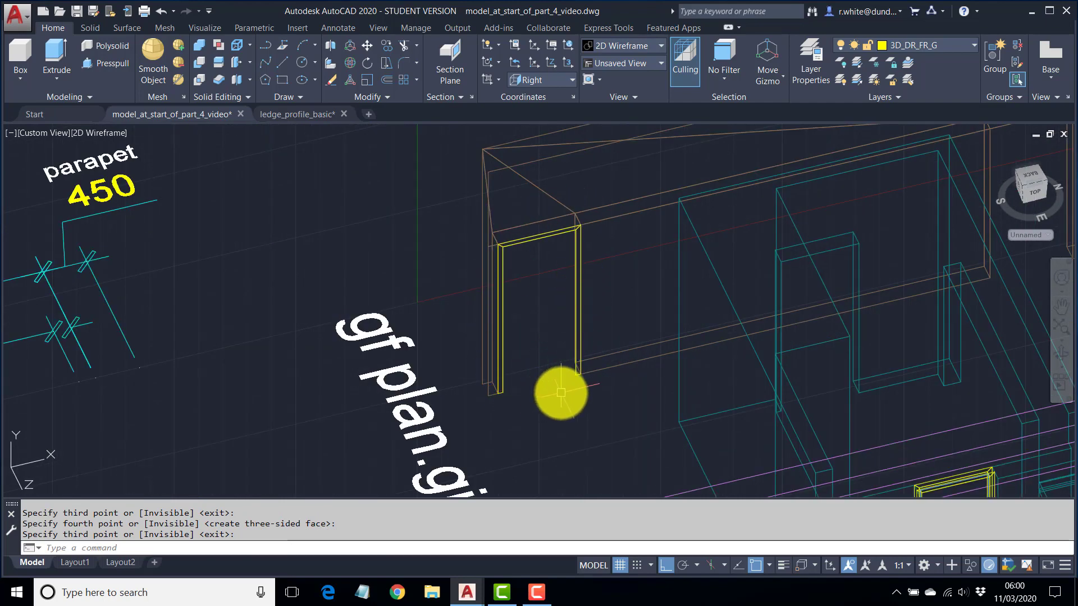
scroll(573, 380, "up", 3)
scroll(578, 373, "up", 5)
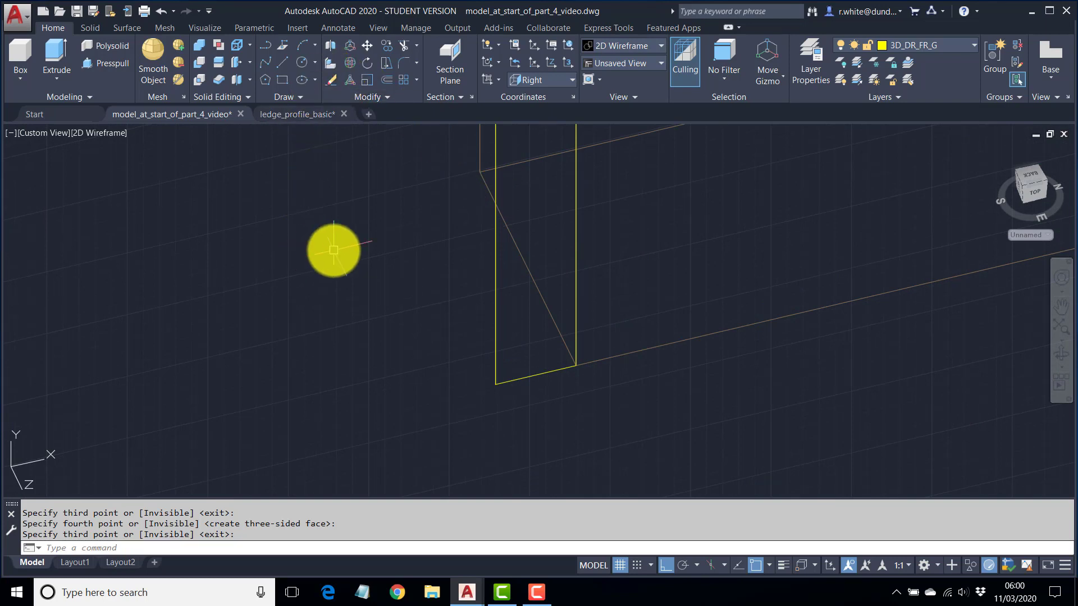
key("Return")
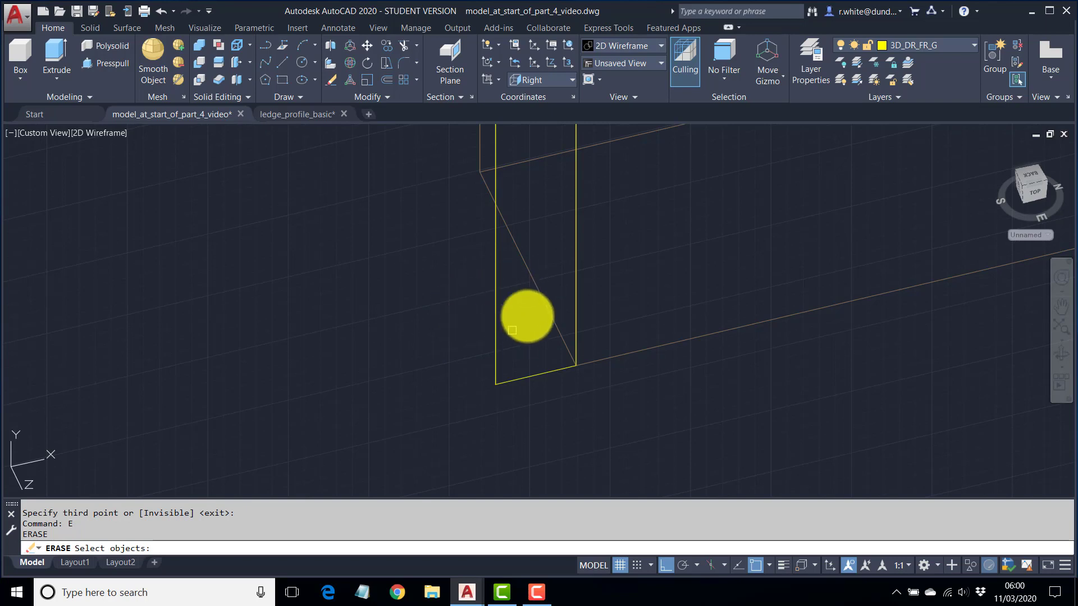
left_click(516, 290)
left_click(462, 333)
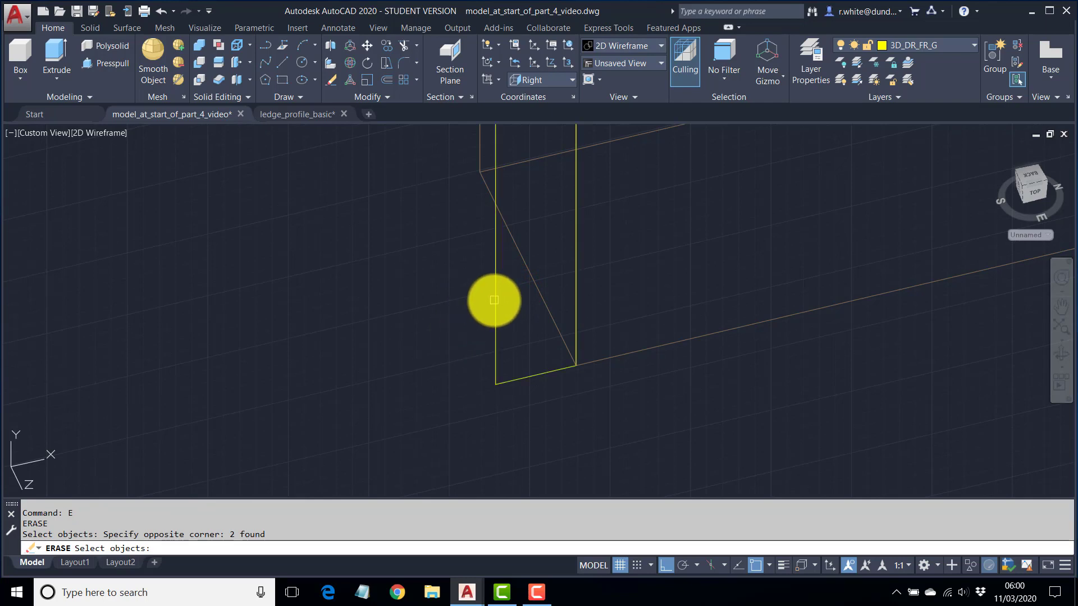
left_click(494, 300, "shift")
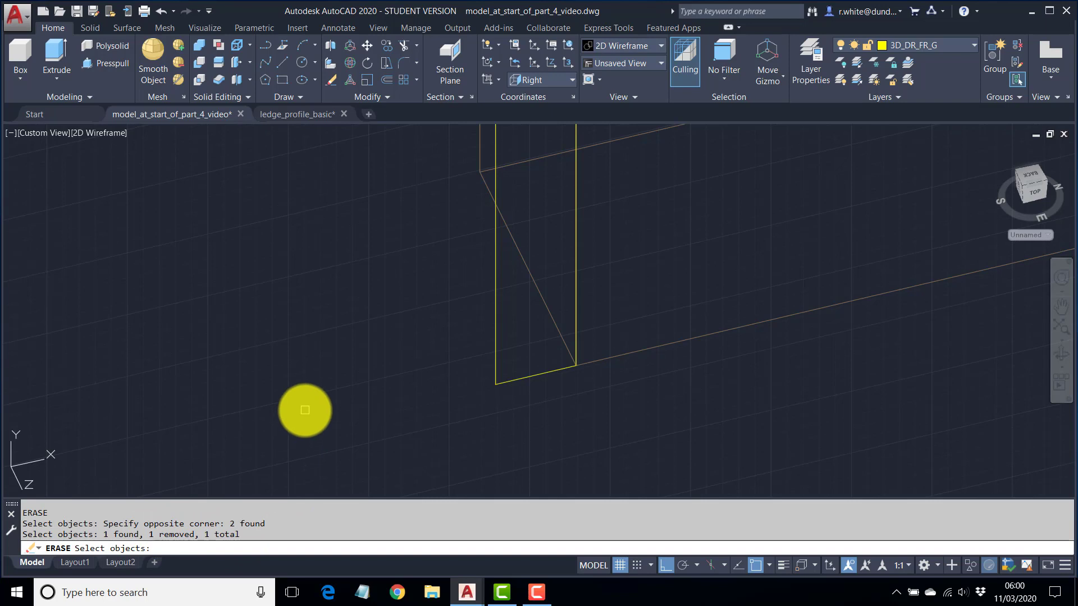
key("Return")
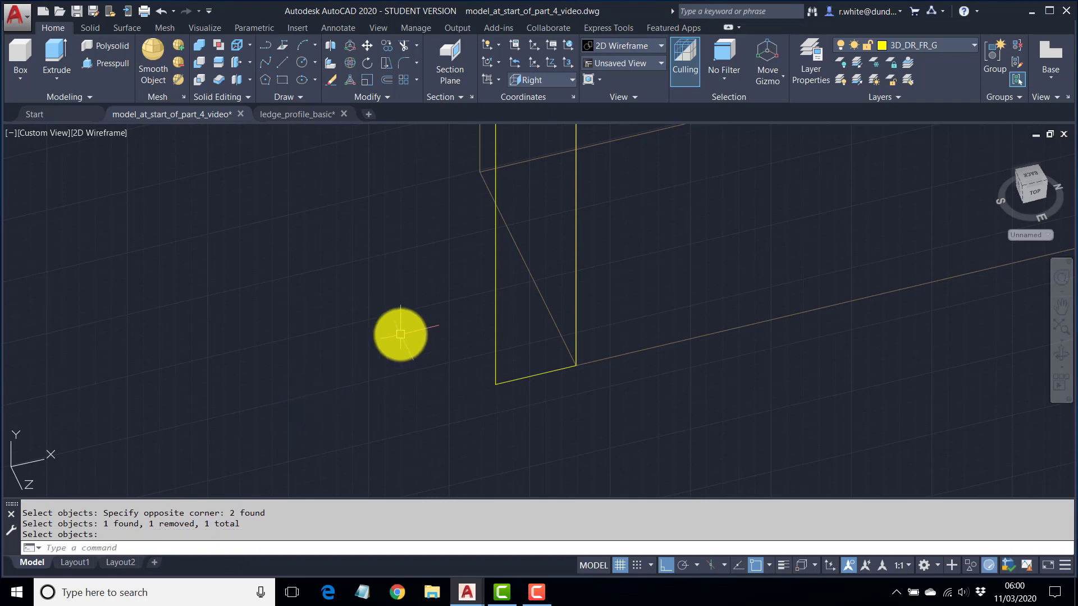
Copy the door frame's three 3D faces 100 units back into the opening along the negative Z direction.
scroll(500, 371, "down", 3)
middle_click_drag(451, 315, 462, 379)
scroll(460, 372, "down", 2)
middle_click_drag(431, 345, 416, 342)
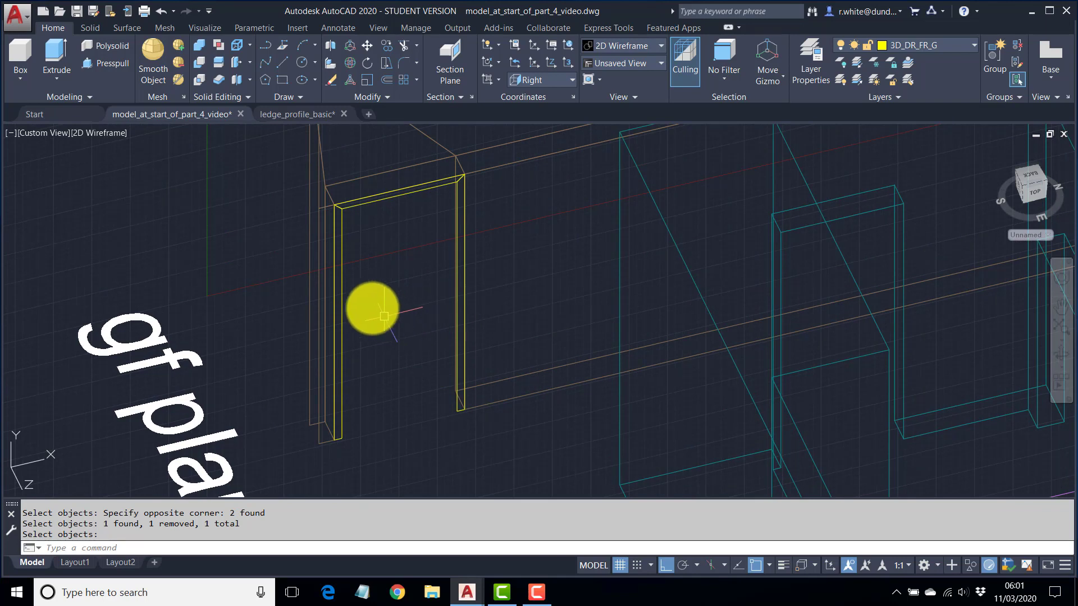
left_click(388, 50)
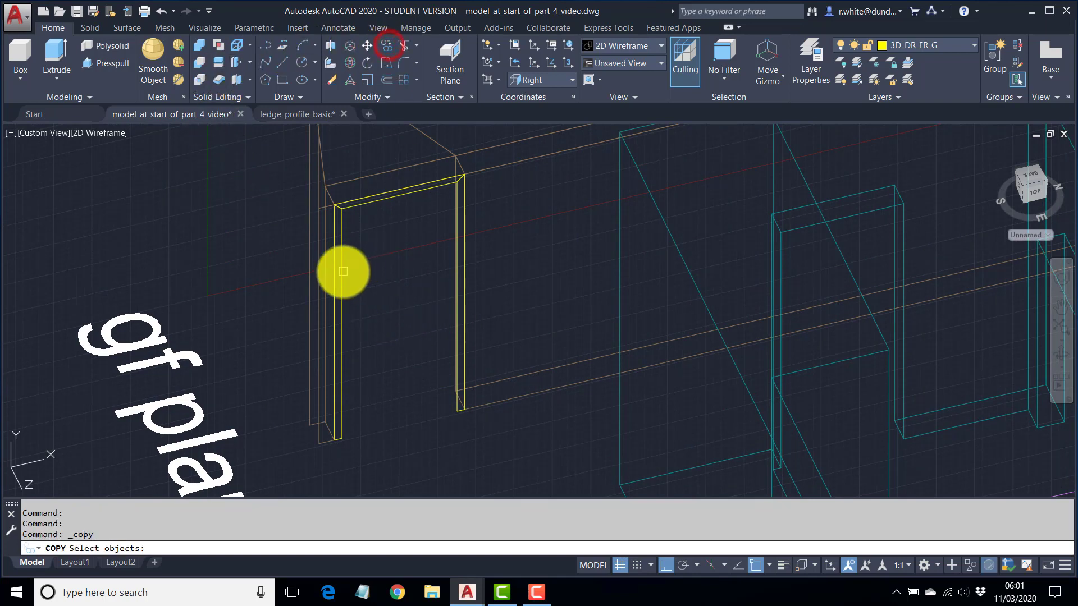
left_click(340, 272)
left_click(380, 202)
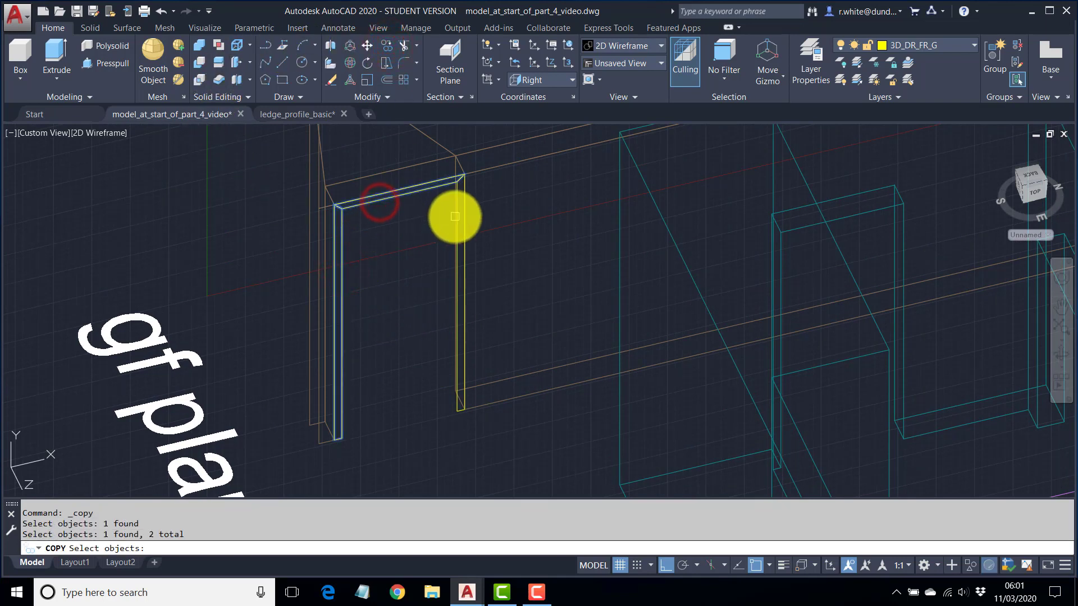
left_click(454, 216)
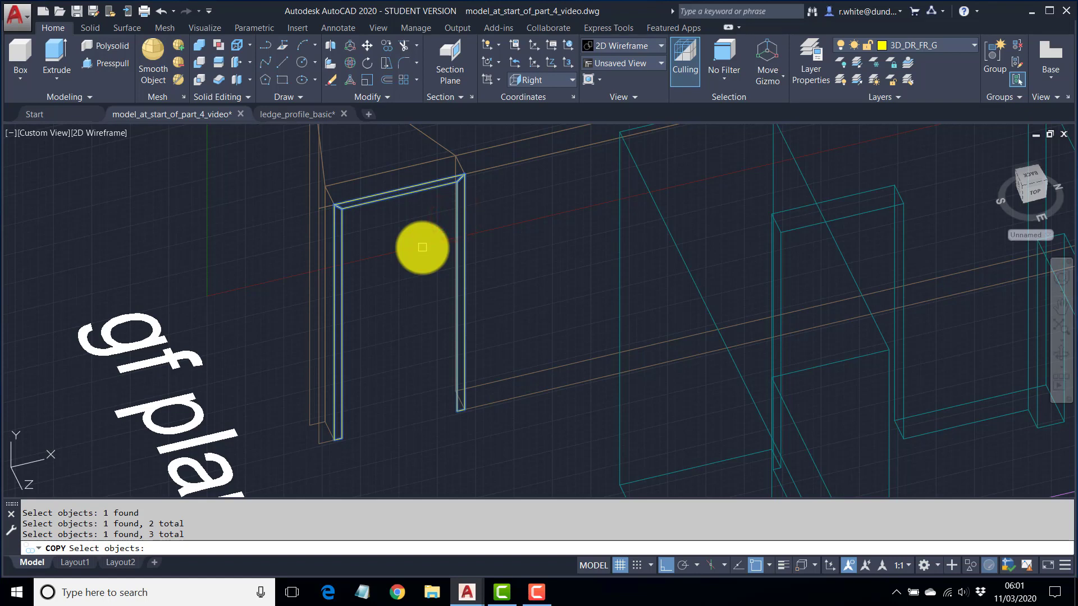
key("Return")
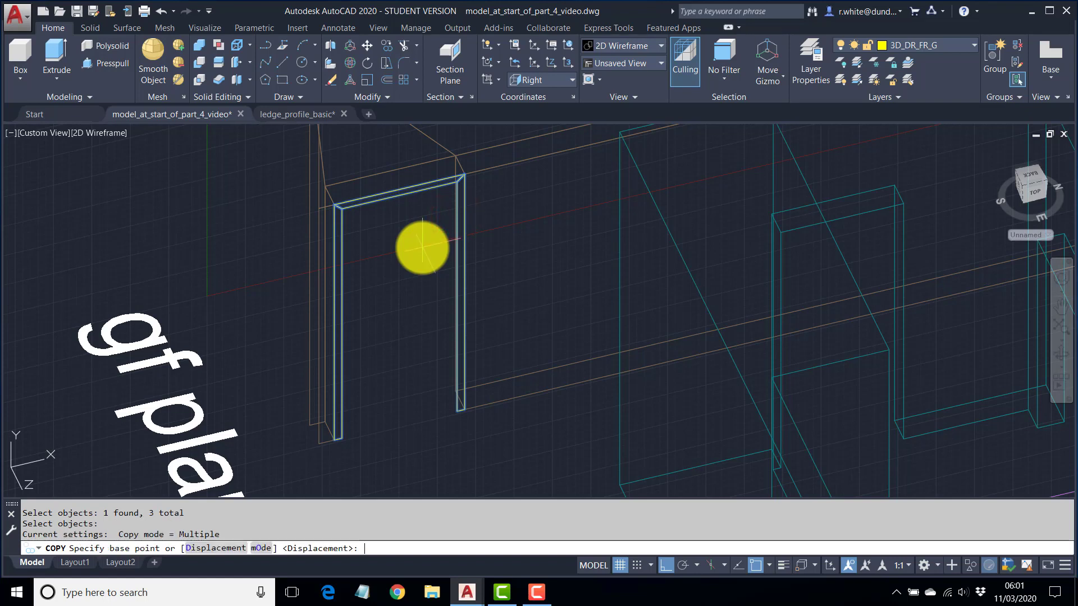
left_click(412, 355)
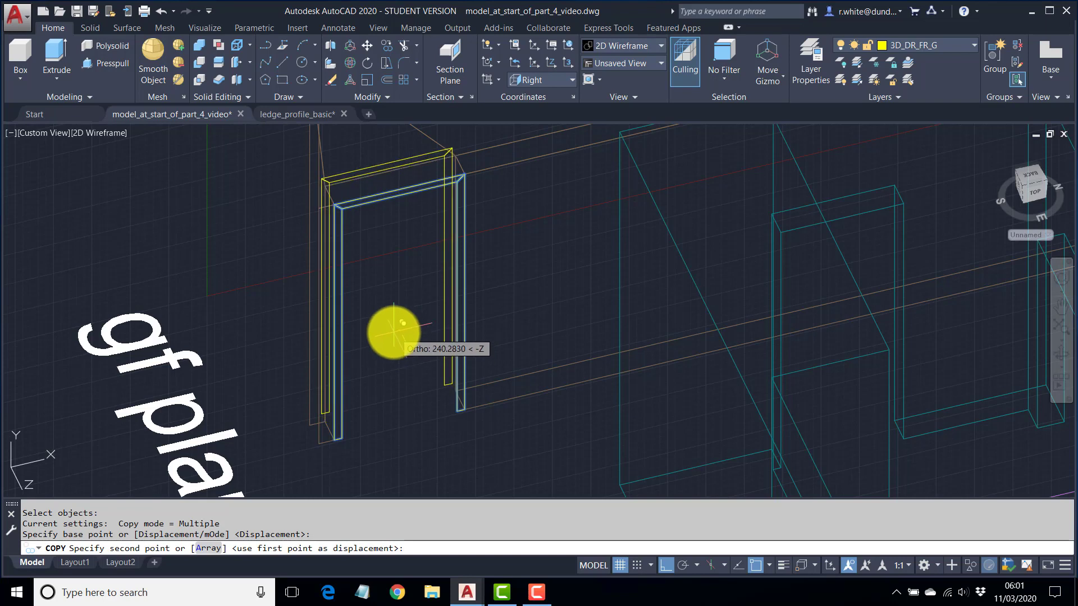
type("100")
key("Return")
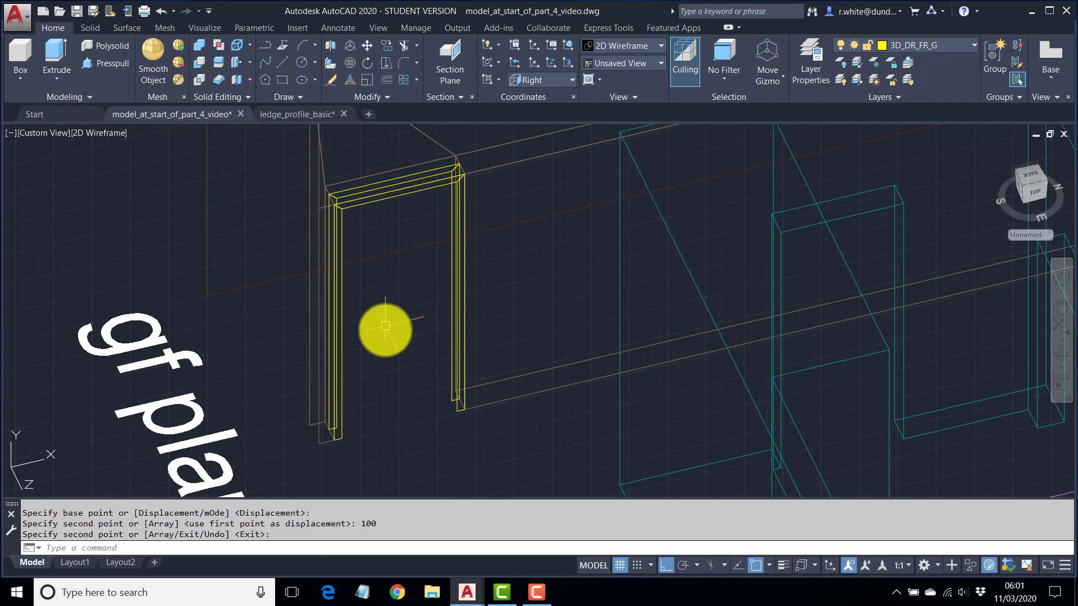
Draw a four-point 3D face on the right jamb's inner side, joining the front and copied back frame faces.
mouse_move(411, 316)
middle_mouse_down("shift")
mouse_move(399, 315)
mouse_move(411, 294)
mouse_move(402, 291)
mouse_move(409, 306)
middle_mouse_up("shift")
scroll(453, 428, "up", 4)
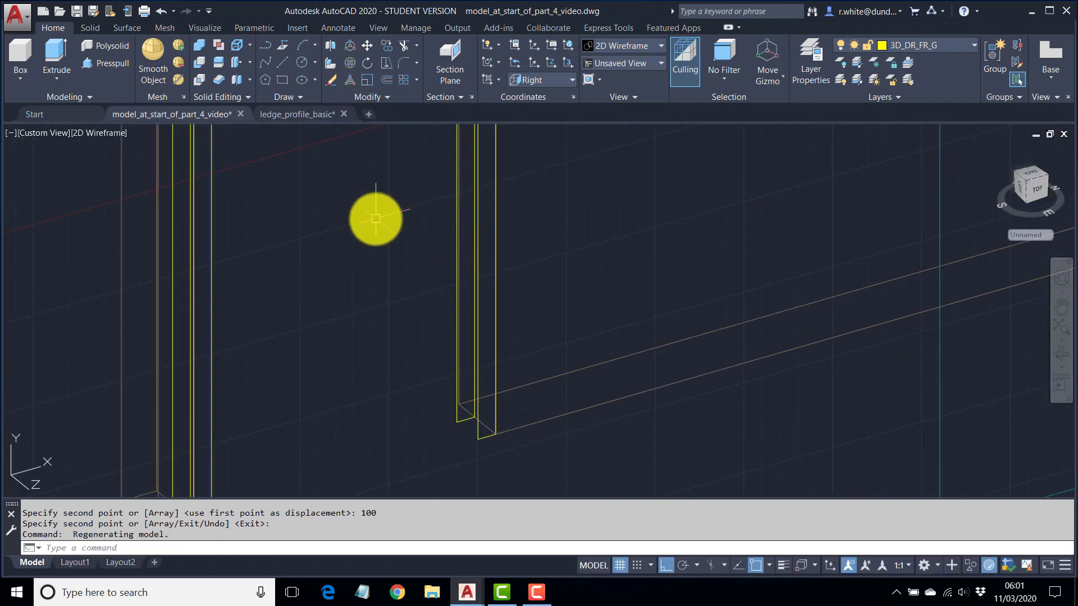
key("Return")
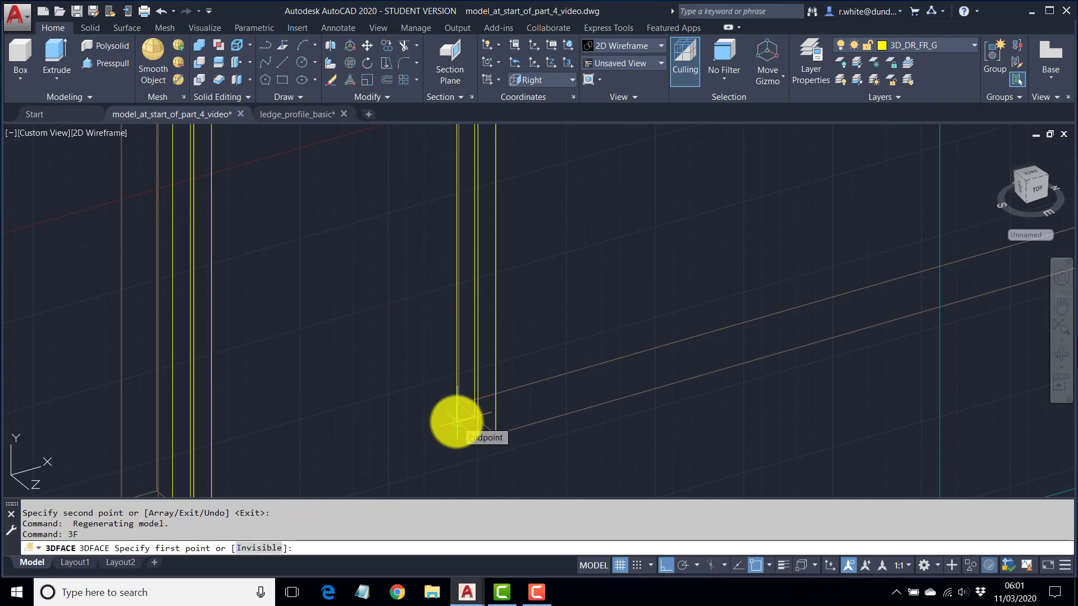
left_click(456, 421)
left_click(480, 434)
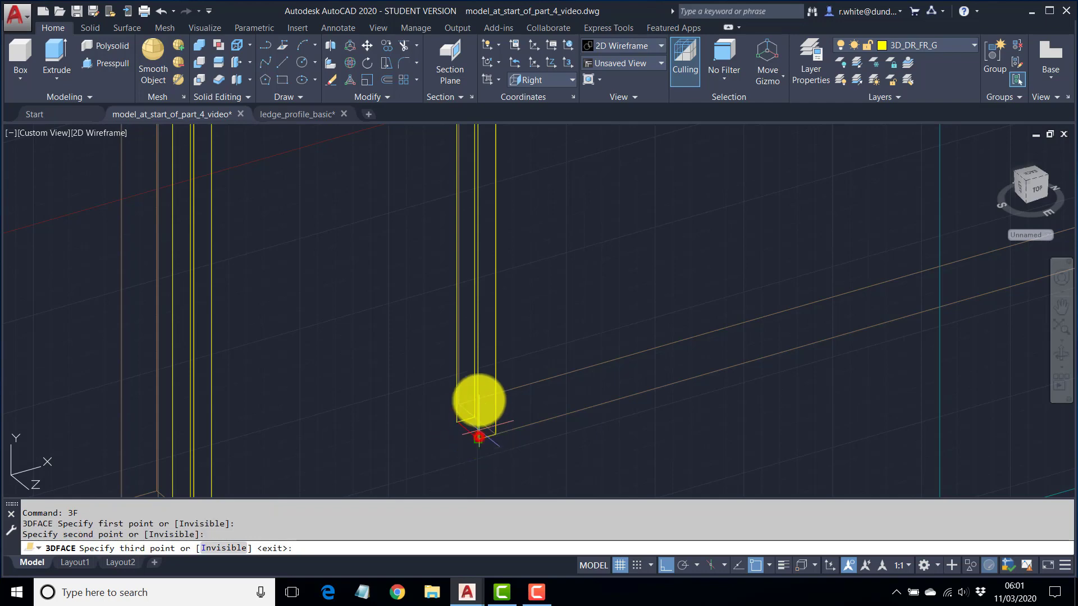
scroll(480, 434, "down", 4)
middle_click_drag(479, 341, 481, 312)
scroll(474, 308, "up", 5)
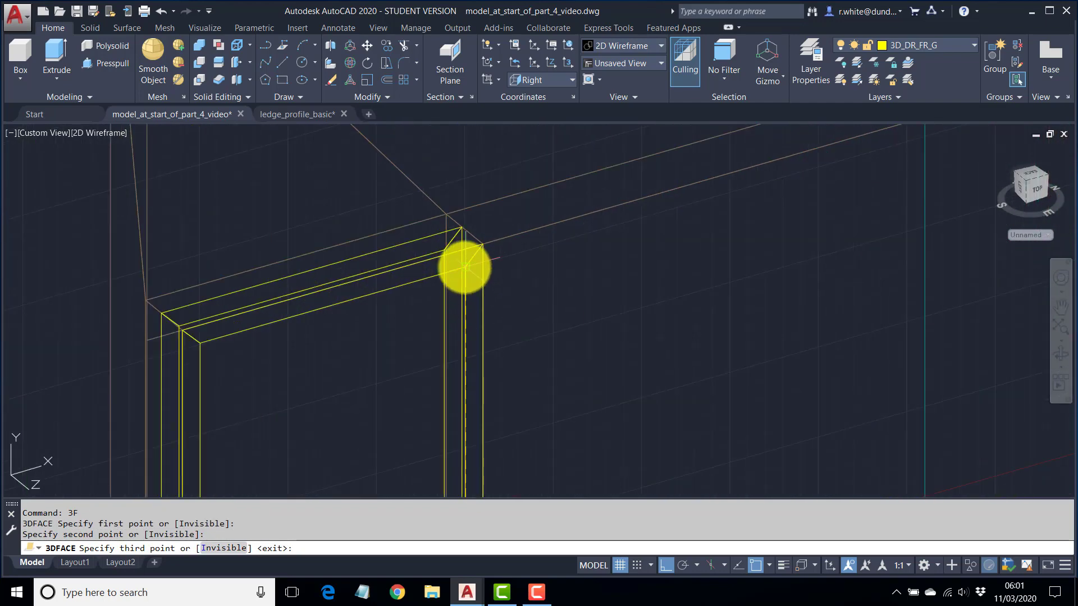
left_click(464, 266)
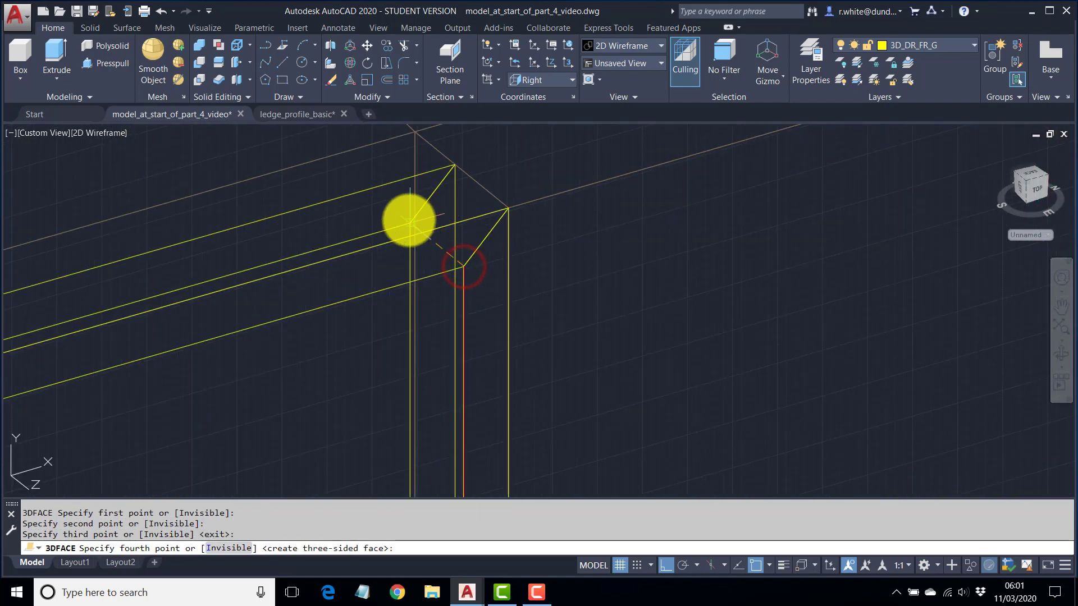
left_click(409, 220)
Continue the 3D face along the underside of the door head to the left jamb's upper inner corners.
scroll(382, 247, "down", 3)
middle_click_drag(381, 249, 508, 206)
scroll(327, 260, "up", 2)
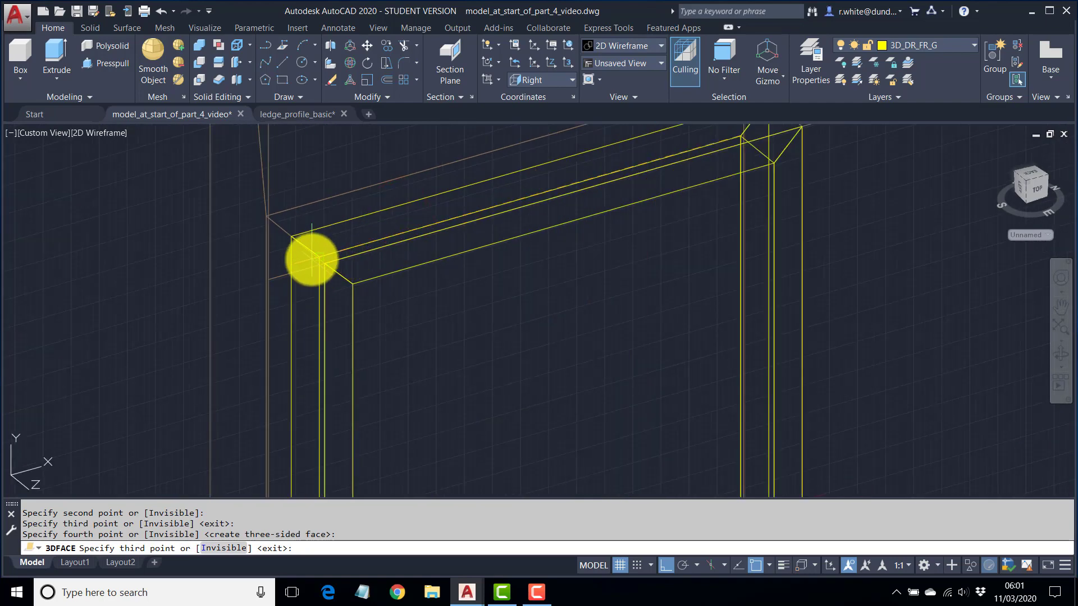
scroll(320, 254, "up", 2)
left_click(321, 253)
left_click(383, 299)
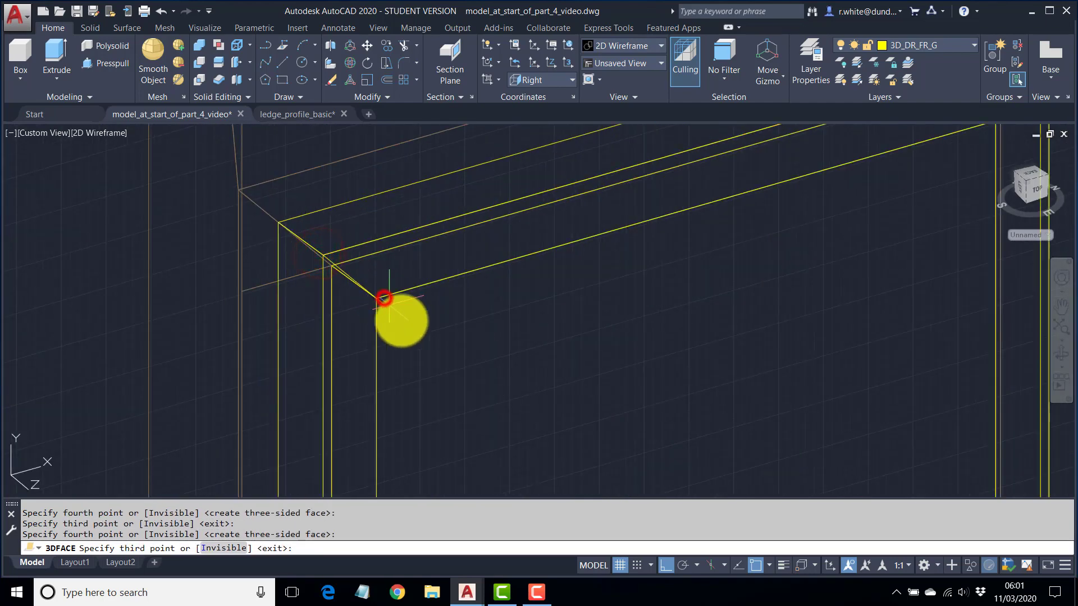
Continue the 3D face down the left jamb's inner side to its base and end the face.
scroll(405, 365, "down", 3)
middle_click_drag(416, 410, 378, 339)
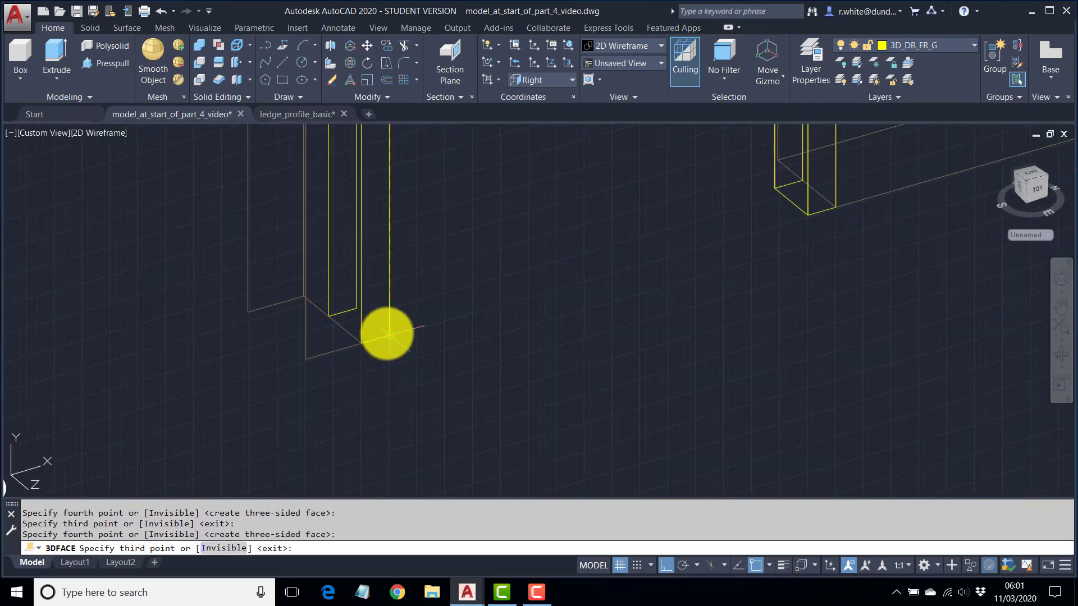
left_click(387, 333)
left_click(356, 306)
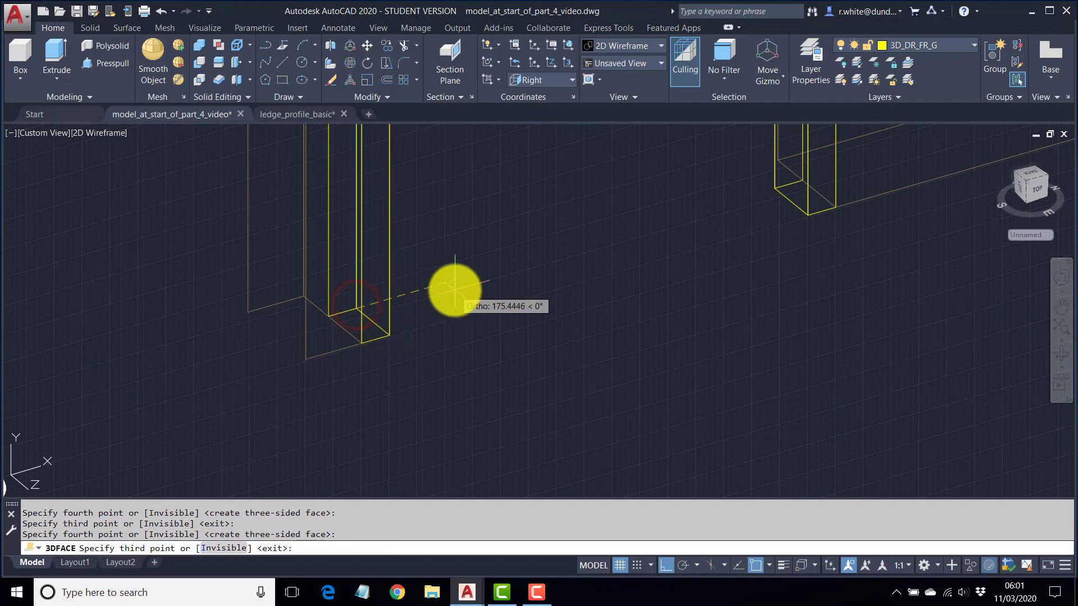
key("Return")
scroll(491, 275, "down", 8)
middle_click_drag(528, 240, 476, 347)
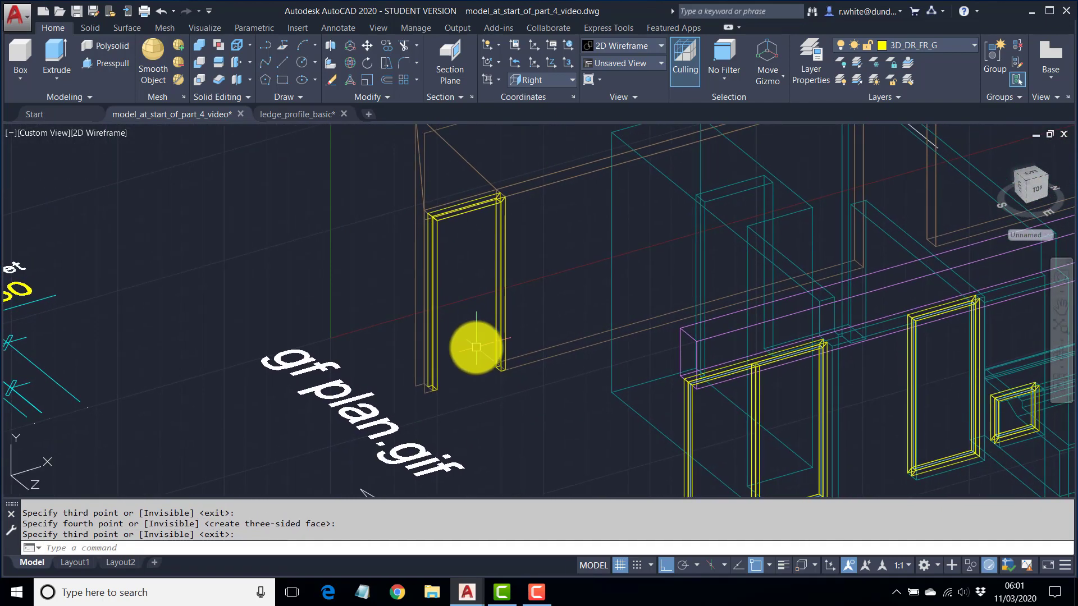
scroll(483, 340, "up", 3)
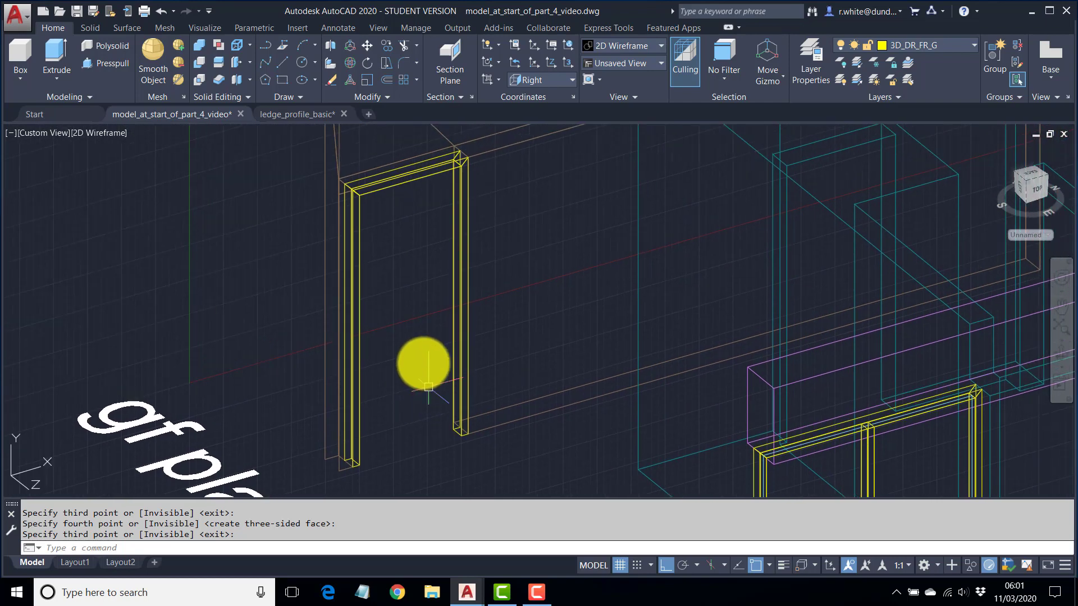
middle_click_drag(426, 320, 426, 331, "shift")
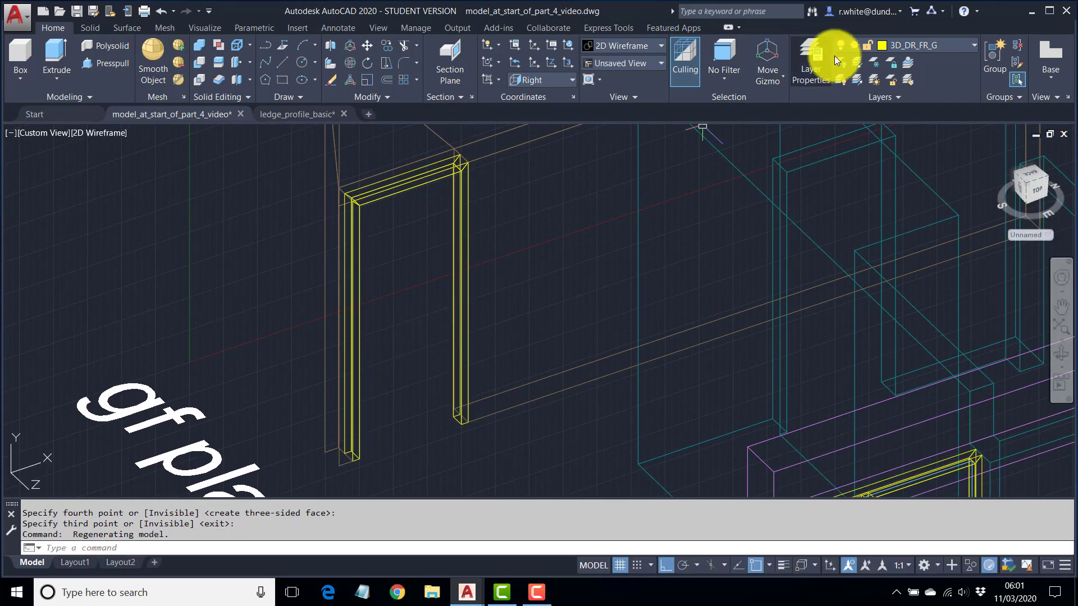
Create a layer named 3D_DR_LEAF_G with colour 30 and make it the current layer.
left_click(810, 61)
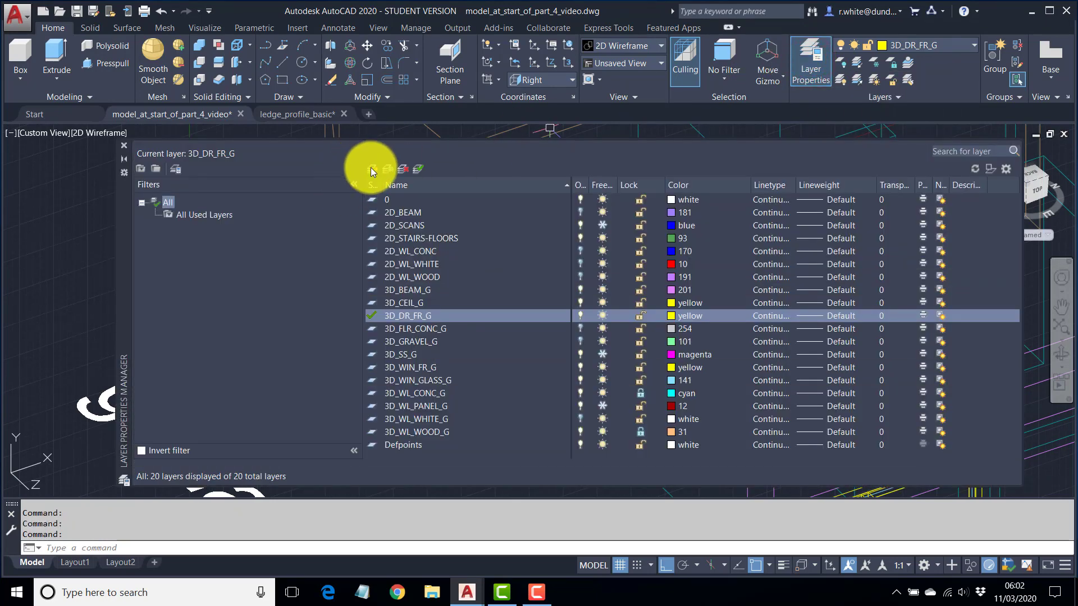
left_click(372, 169)
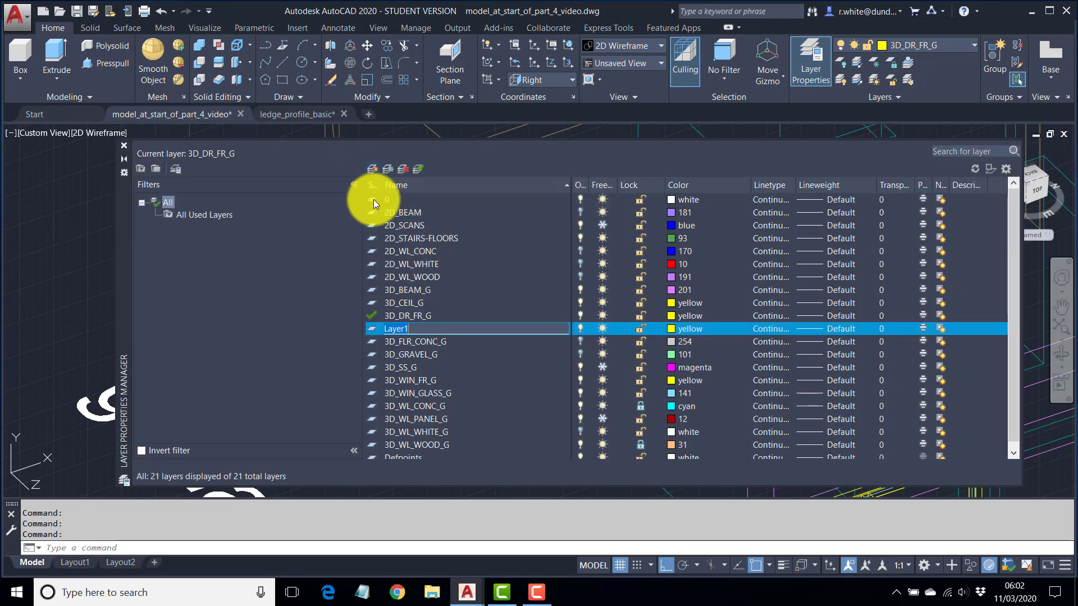
type("3D_D")
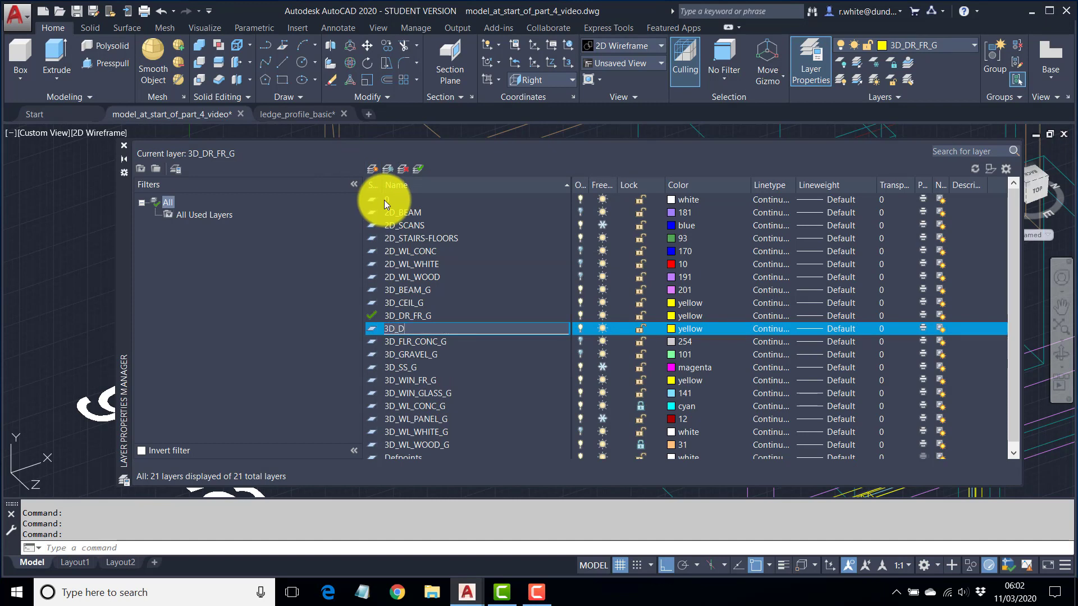
type("R_LEAF_G")
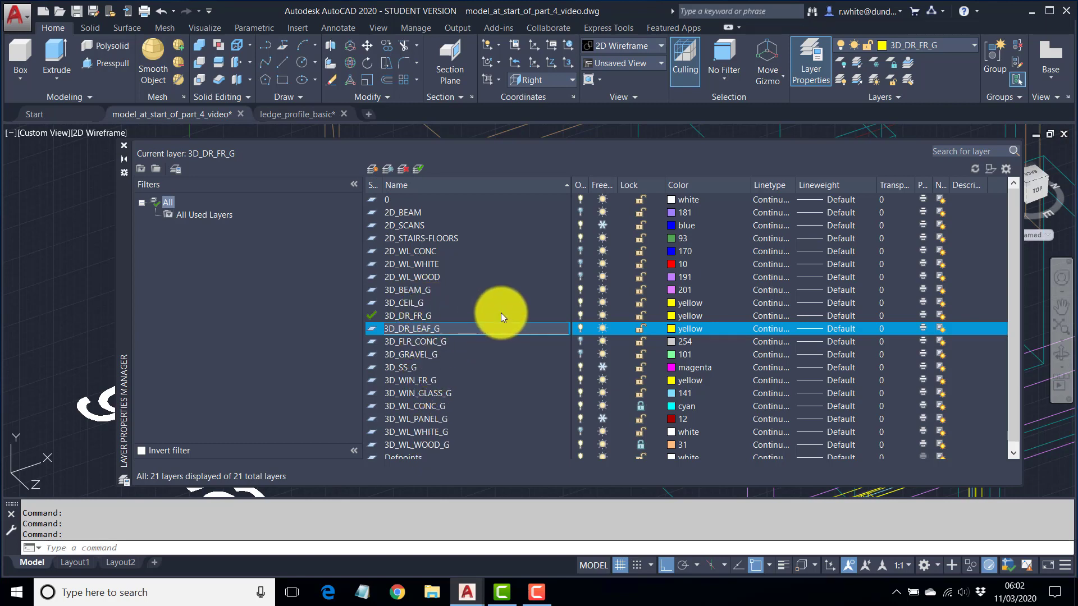
left_click(672, 329)
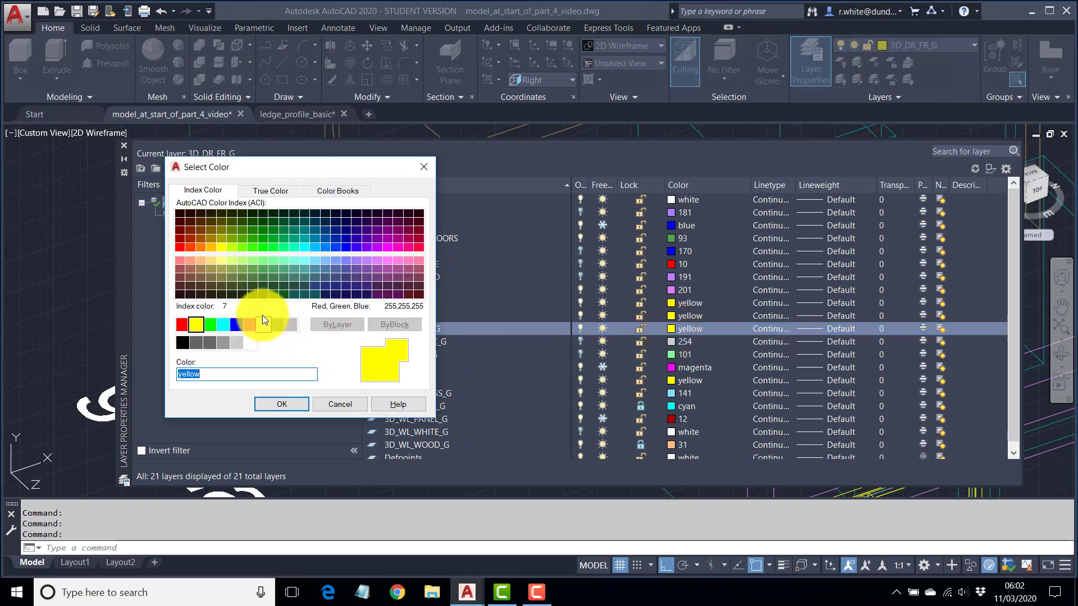
left_click(200, 247)
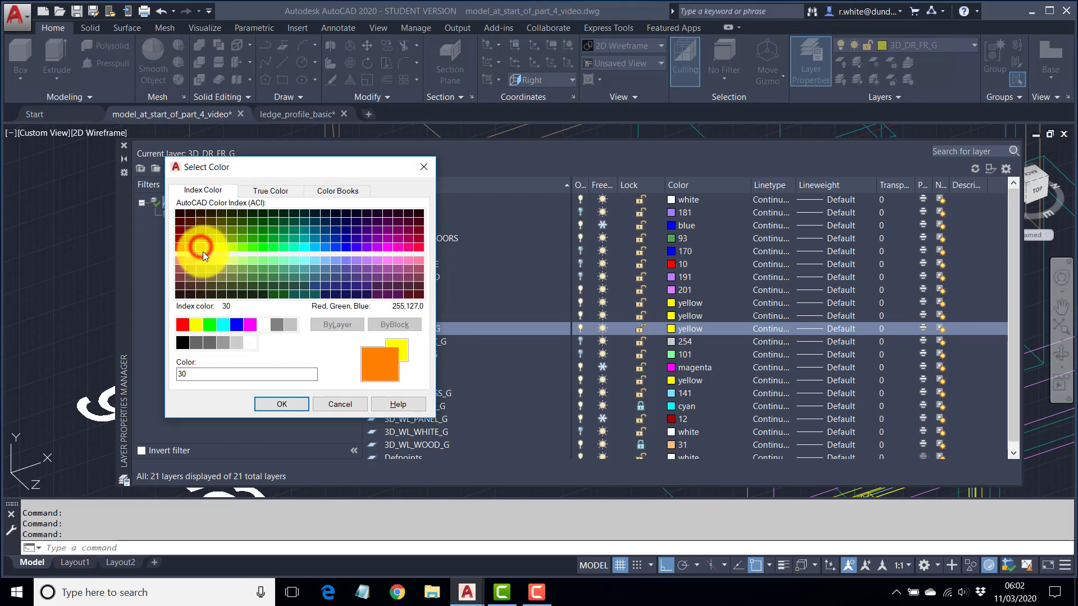
left_click(282, 404)
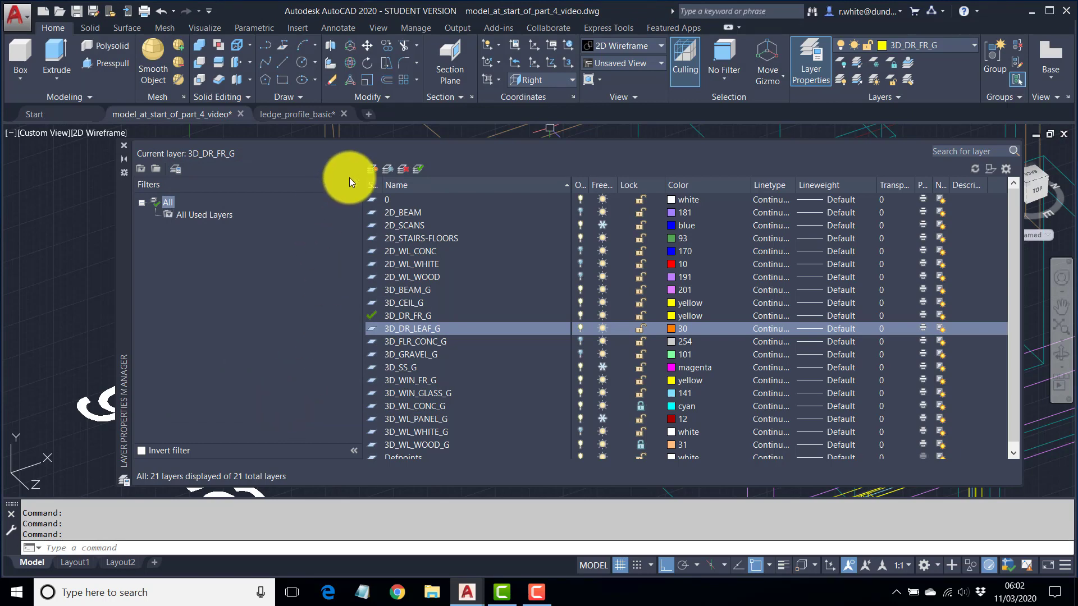
left_click(124, 146)
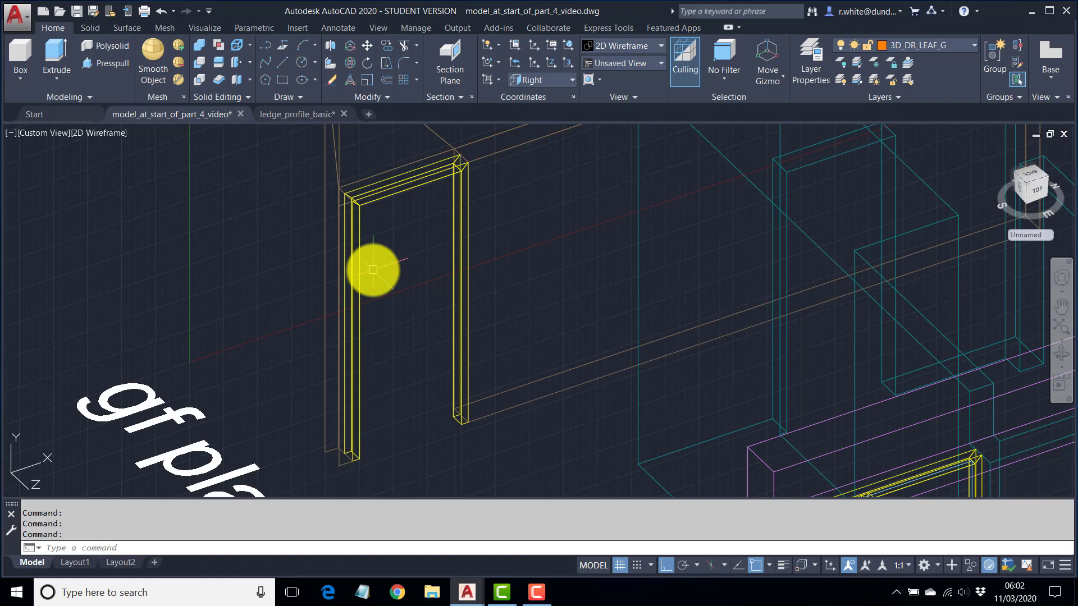
Draw a rectangle for the door leaf from the frame's lower-left outer front corner to its upper-right outer front corner.
type("REC")
key("Return")
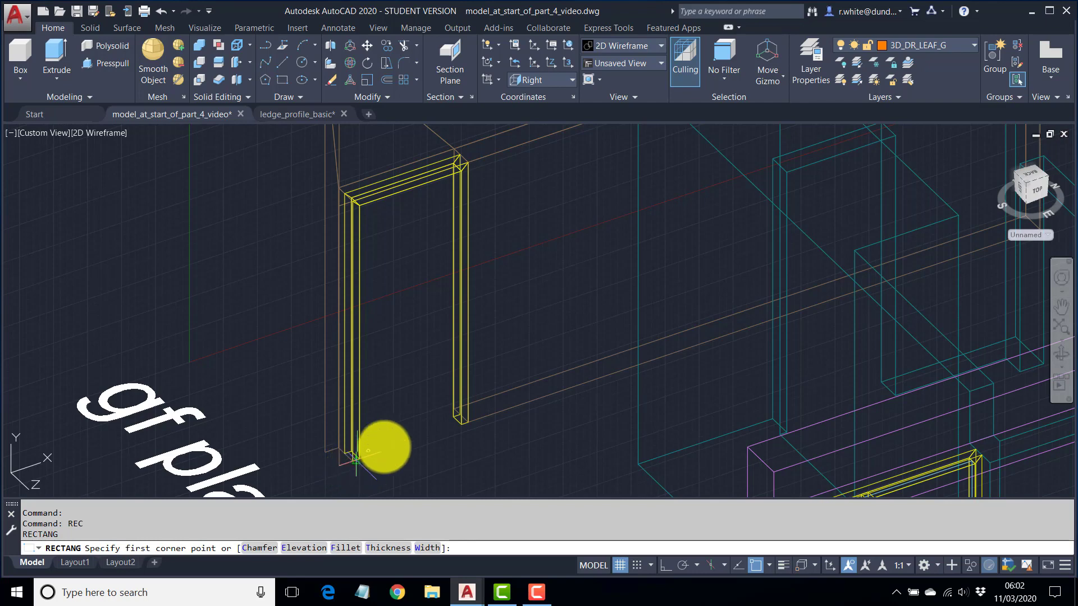
scroll(359, 468, "up", 4)
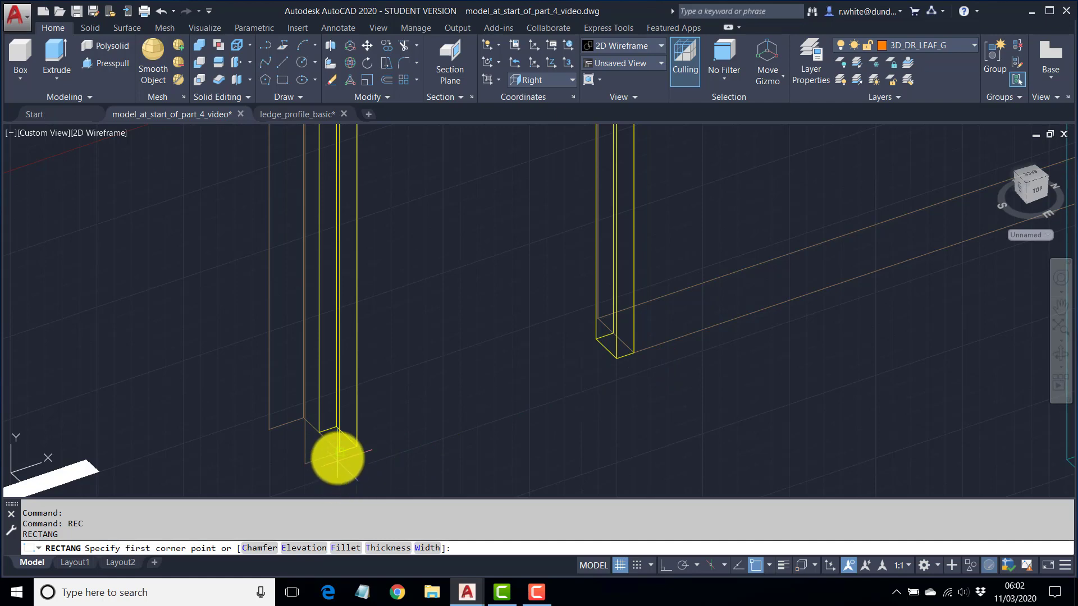
left_click(338, 457)
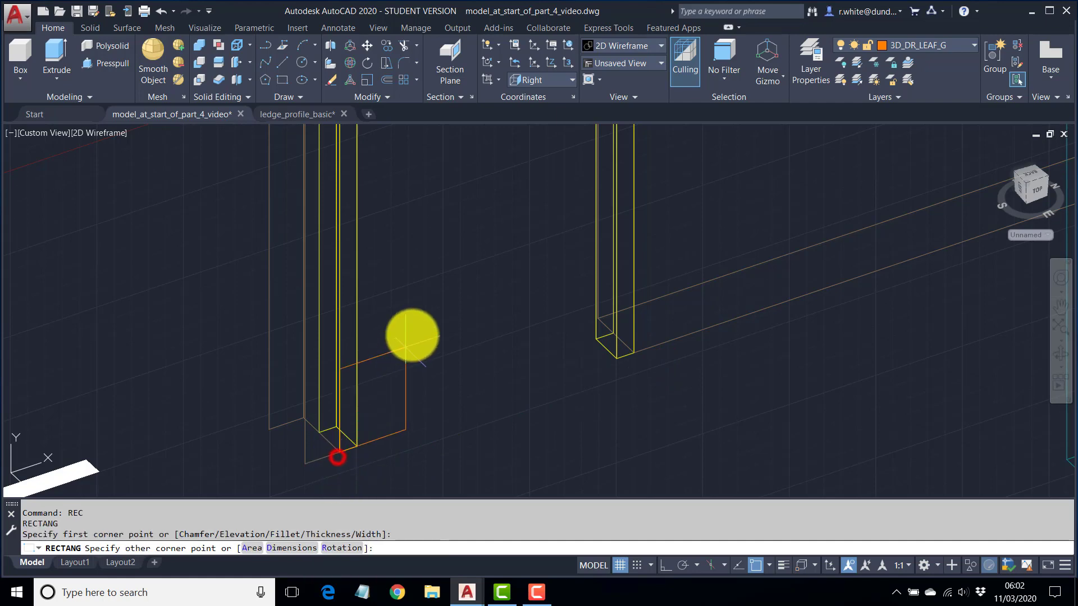
scroll(449, 292, "down", 4)
middle_click_drag(465, 264, 458, 403)
scroll(495, 205, "up", 4)
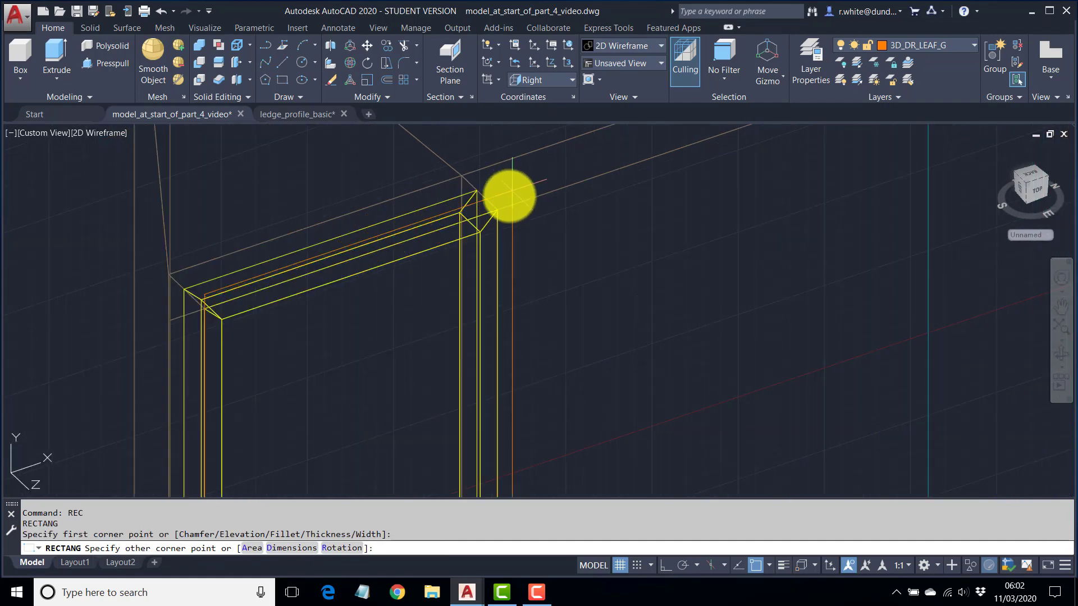
left_click(497, 209)
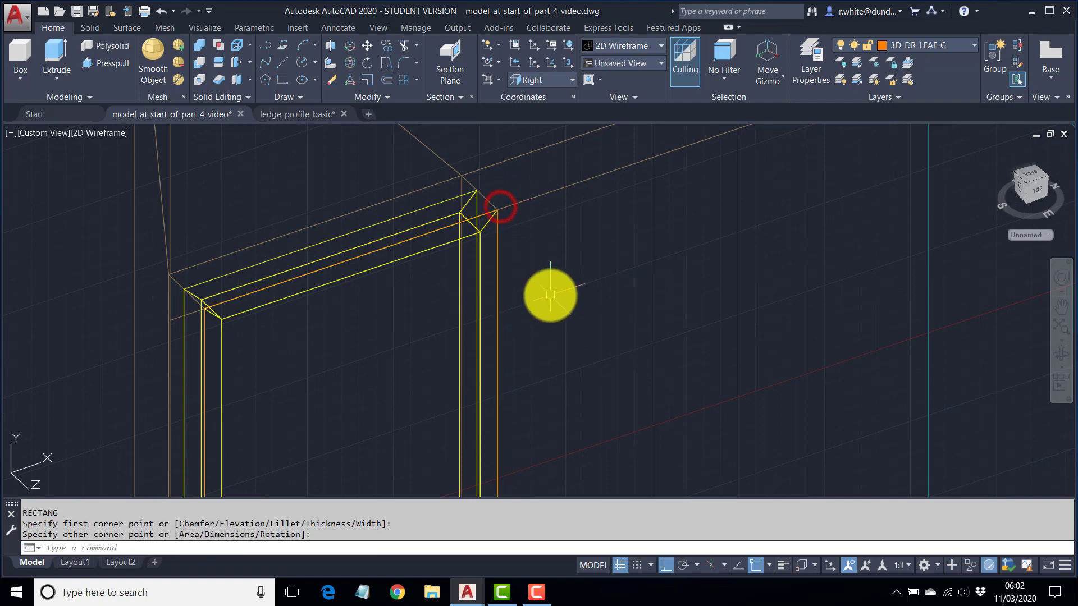
scroll(550, 295, "down", 4)
middle_click_drag(539, 264, 526, 238)
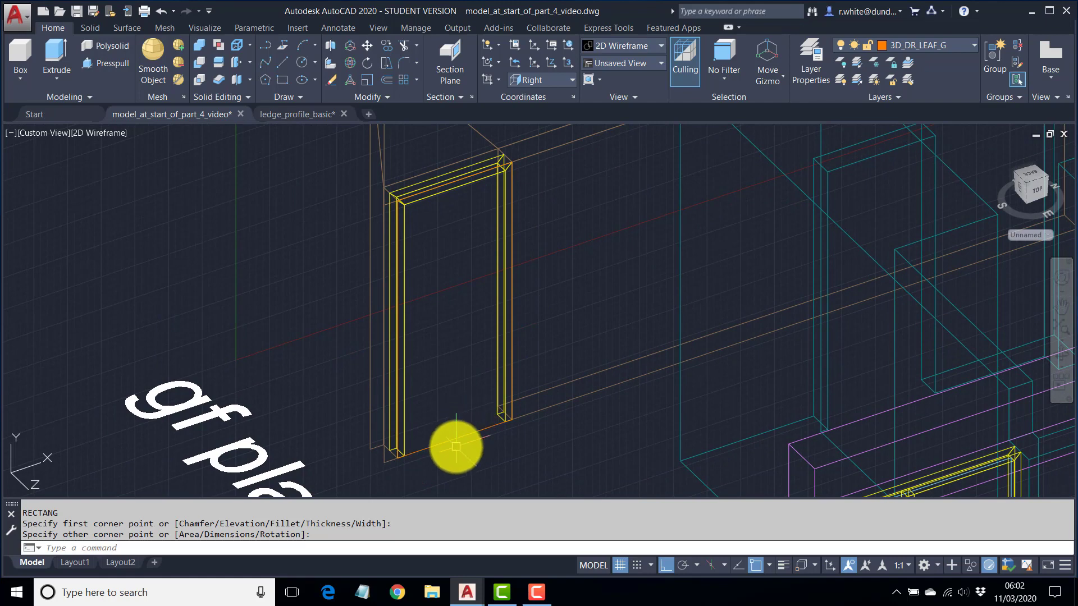
Turn off the door frame layer 3D_DR_FR_G and the timber wall layer 3D_WL_WOOD_G to isolate the door leaf rectangle.
scroll(456, 446, "up", 2)
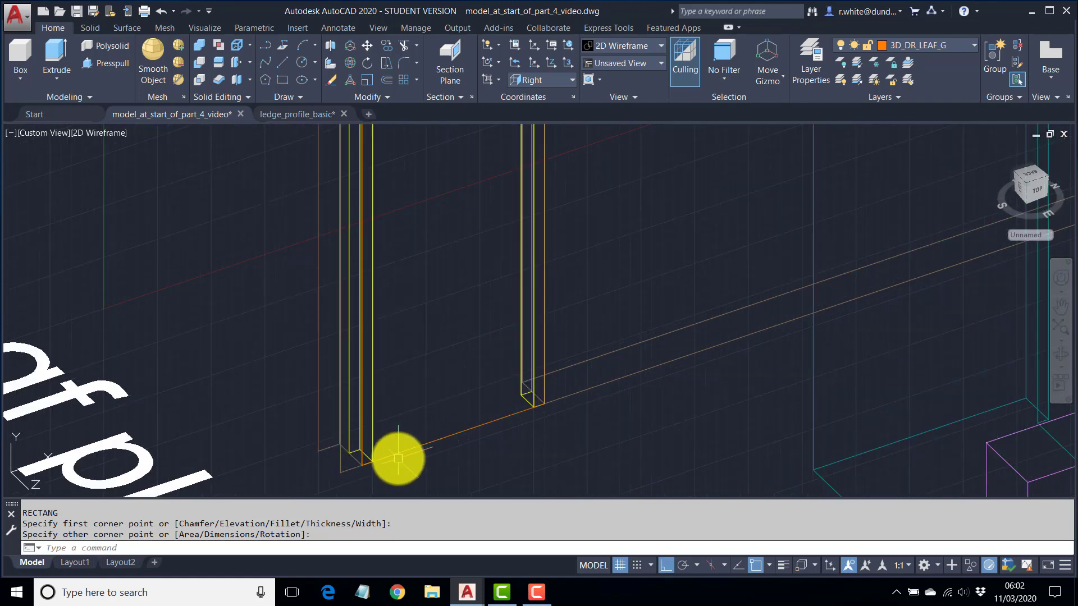
left_click(842, 62)
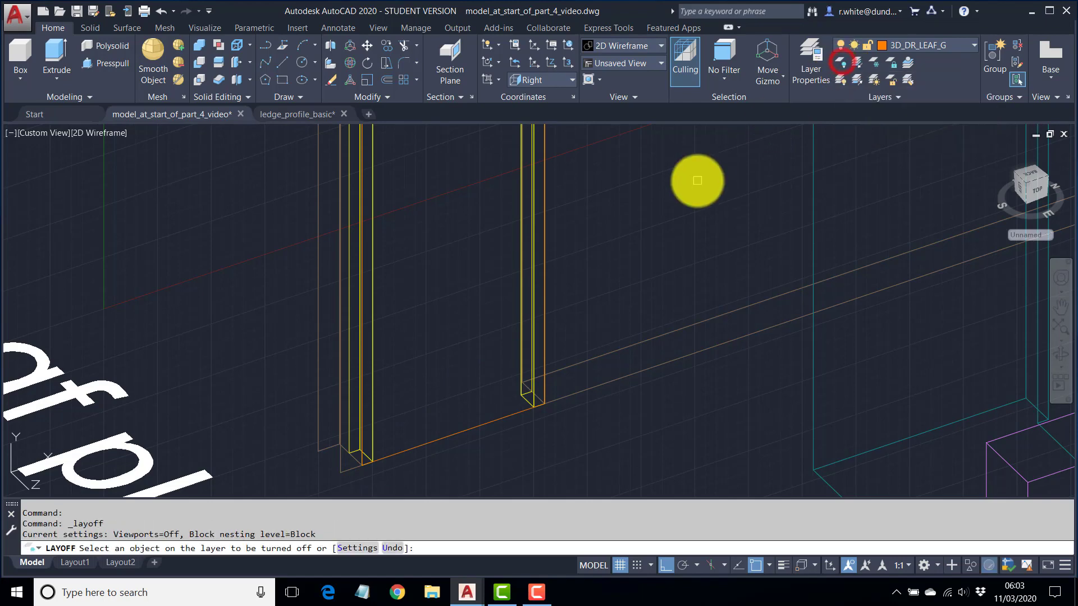
left_click(519, 316)
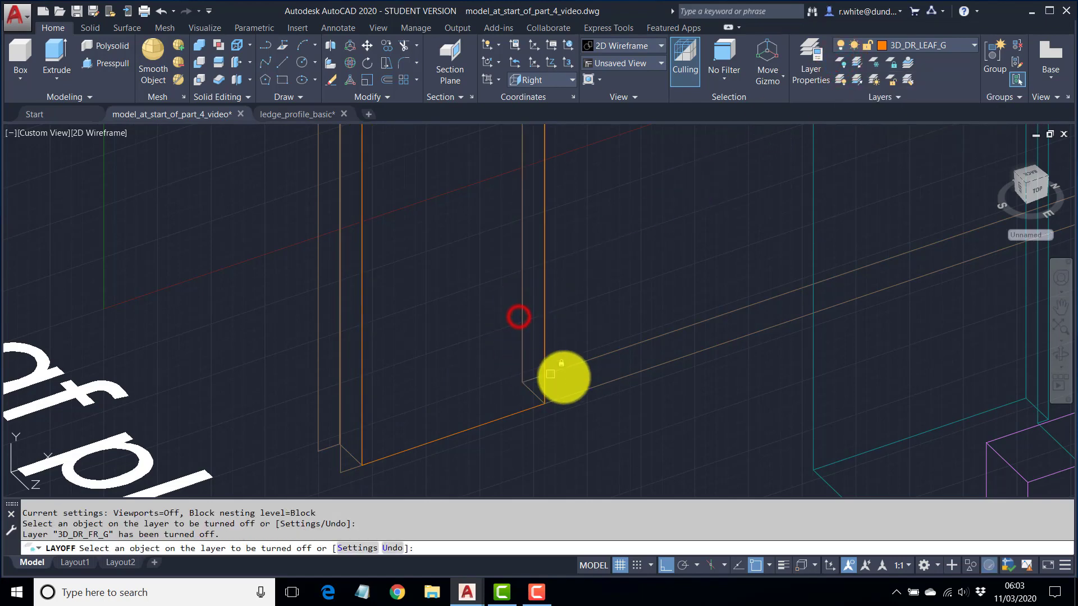
left_click(579, 365)
scroll(572, 354, "down", 2)
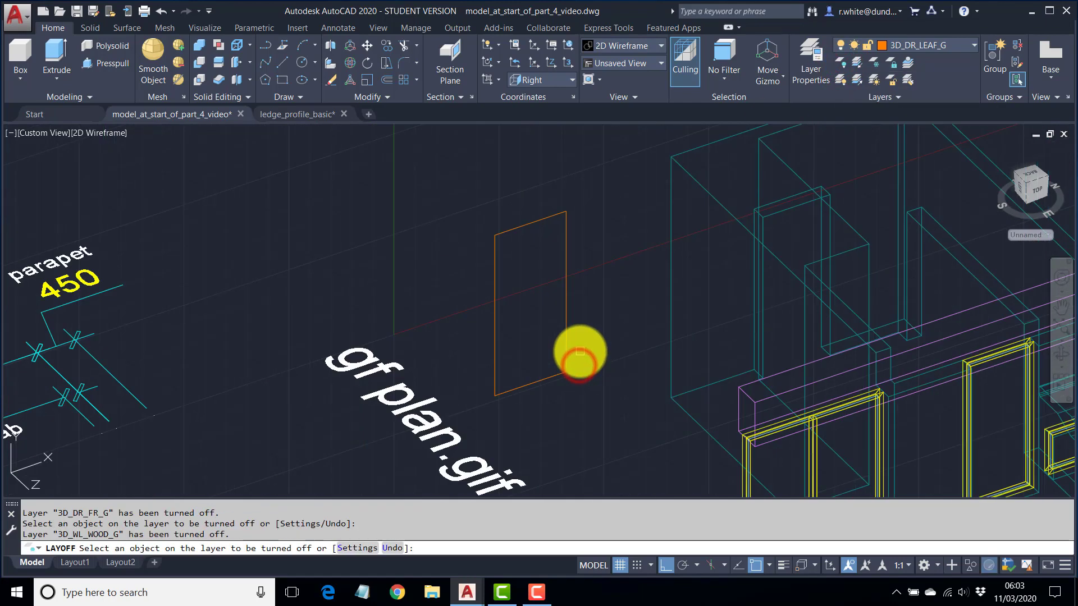
scroll(536, 343, "up", 3)
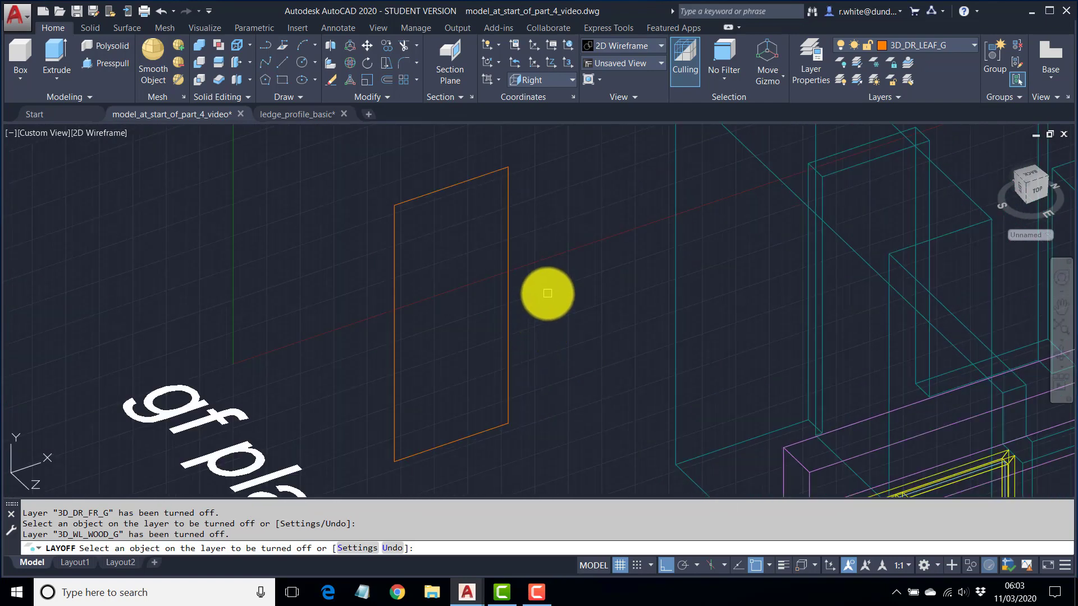
key("Escape")
key("Escape")
key("Escape")
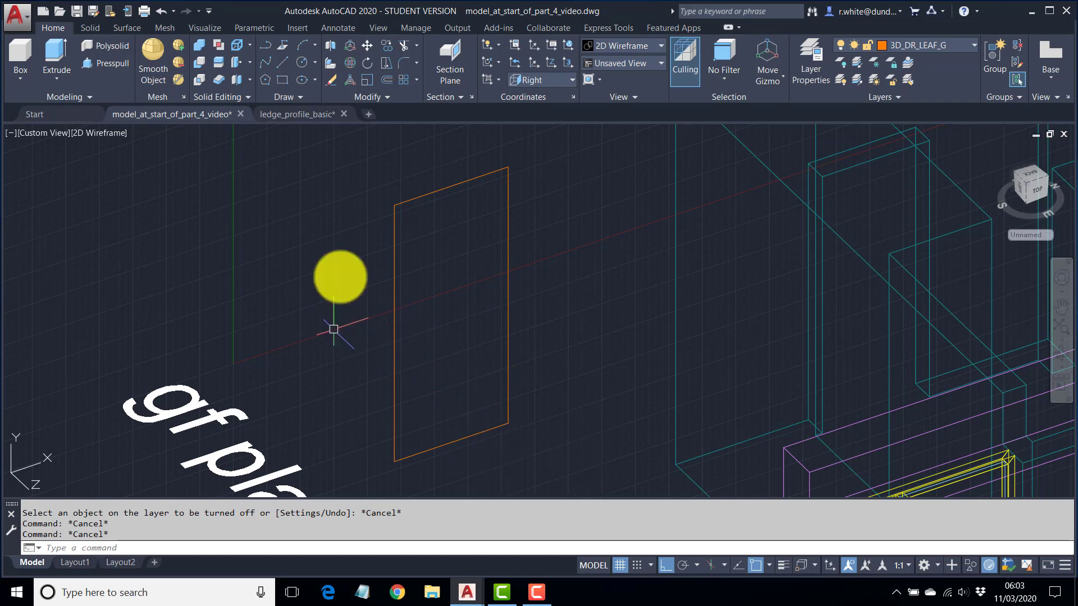
Move the door leaf rectangle 5 units in the positive Z direction.
left_click(366, 47)
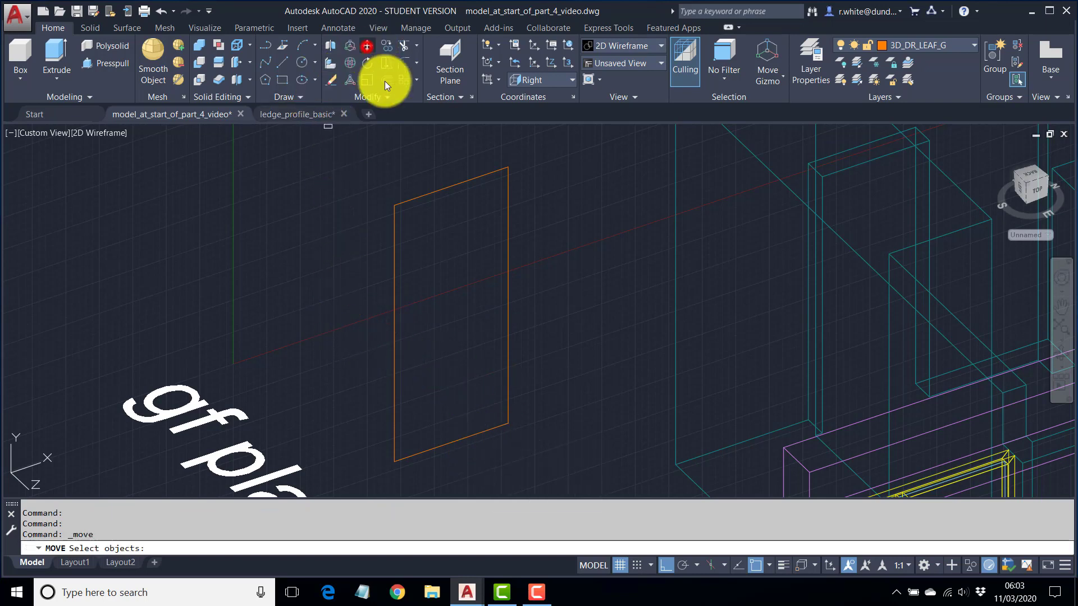
left_click(425, 195)
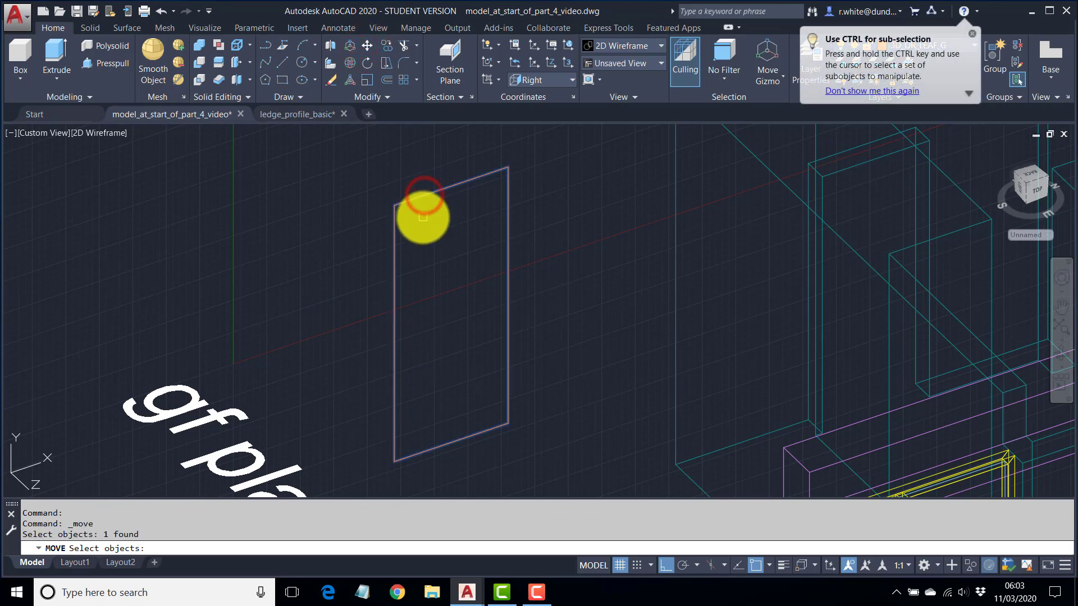
key("Return")
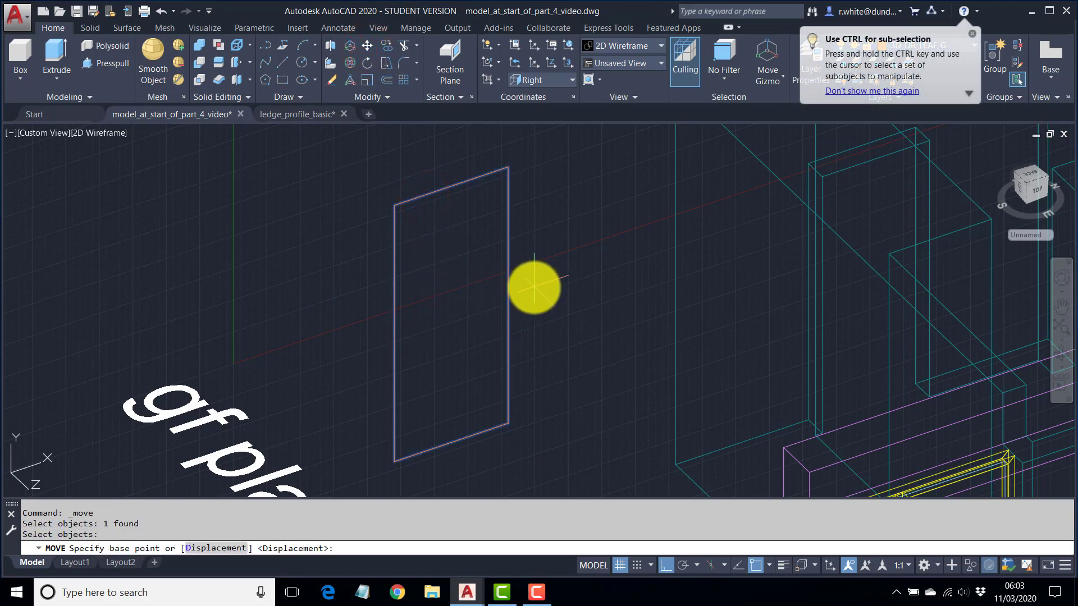
left_click(532, 287)
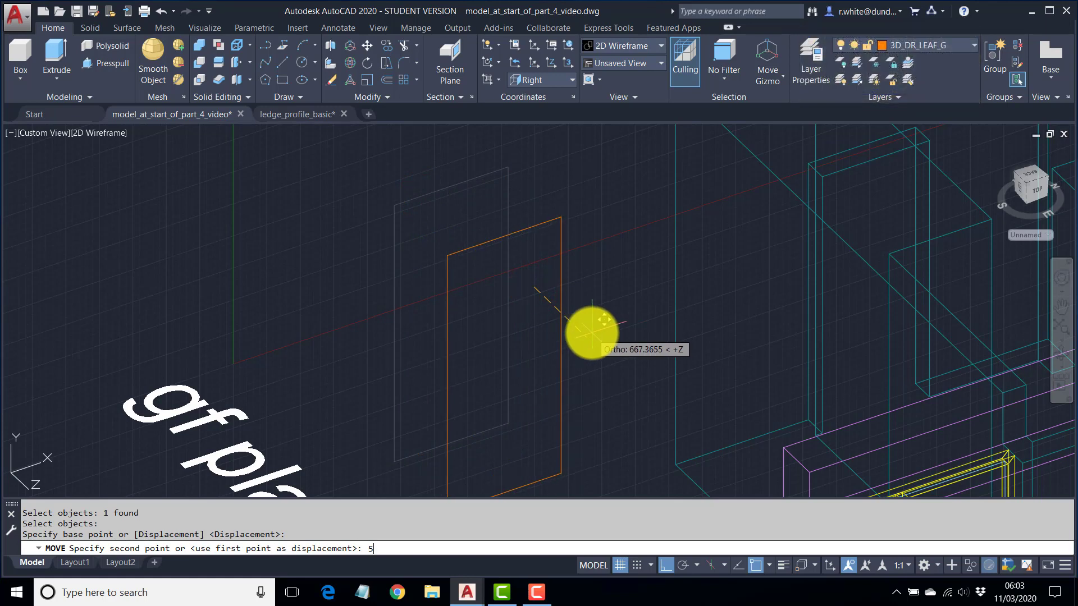
key("Return")
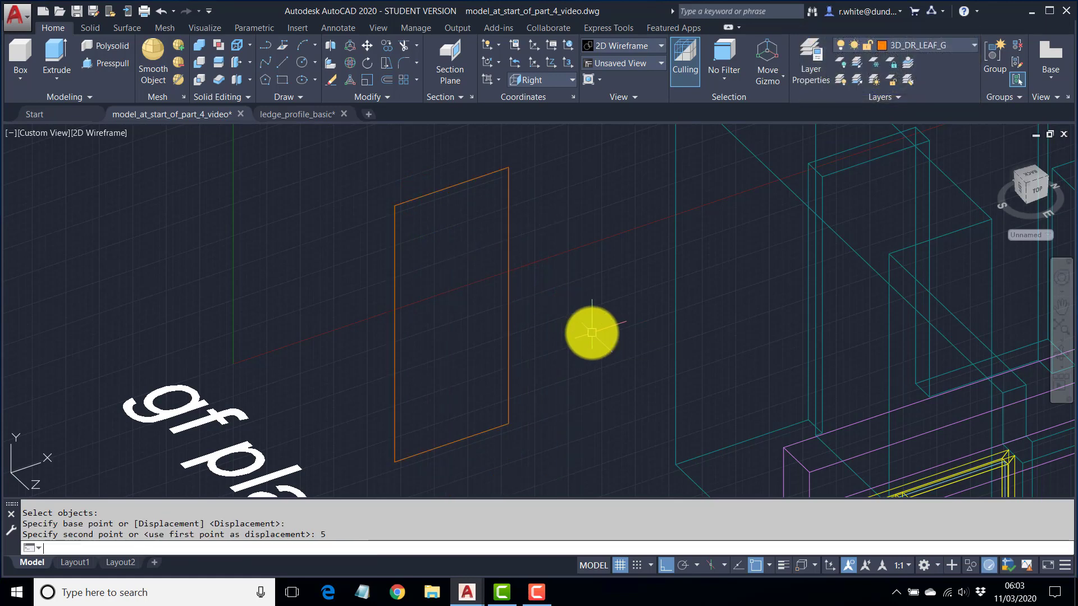
Stretch the bottom edge of the door leaf rectangle upward by 5 units.
left_click(386, 61)
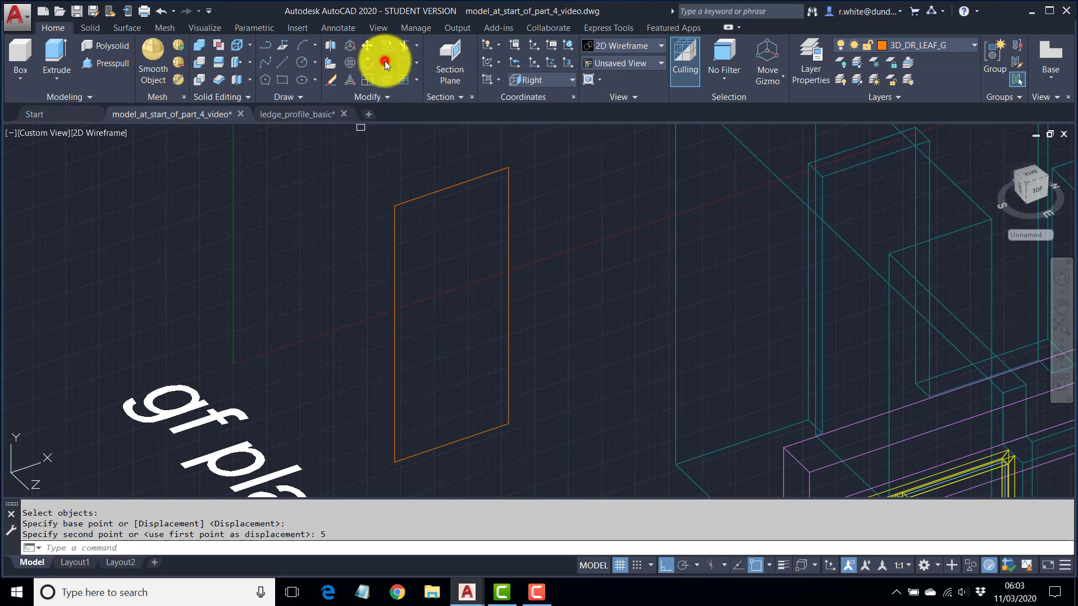
left_click(538, 396)
left_click(365, 482)
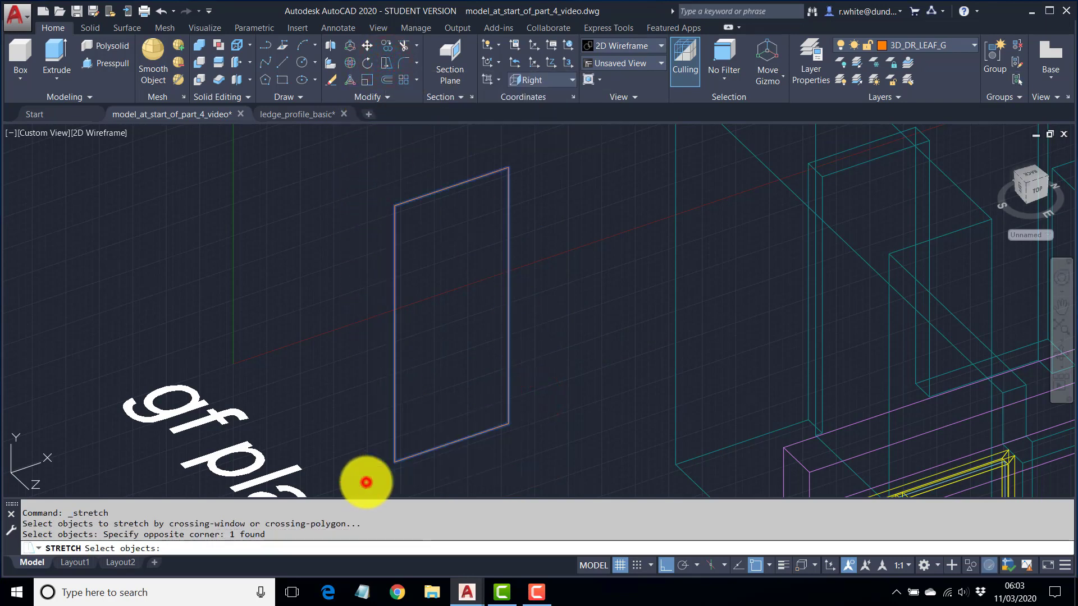
key("Return")
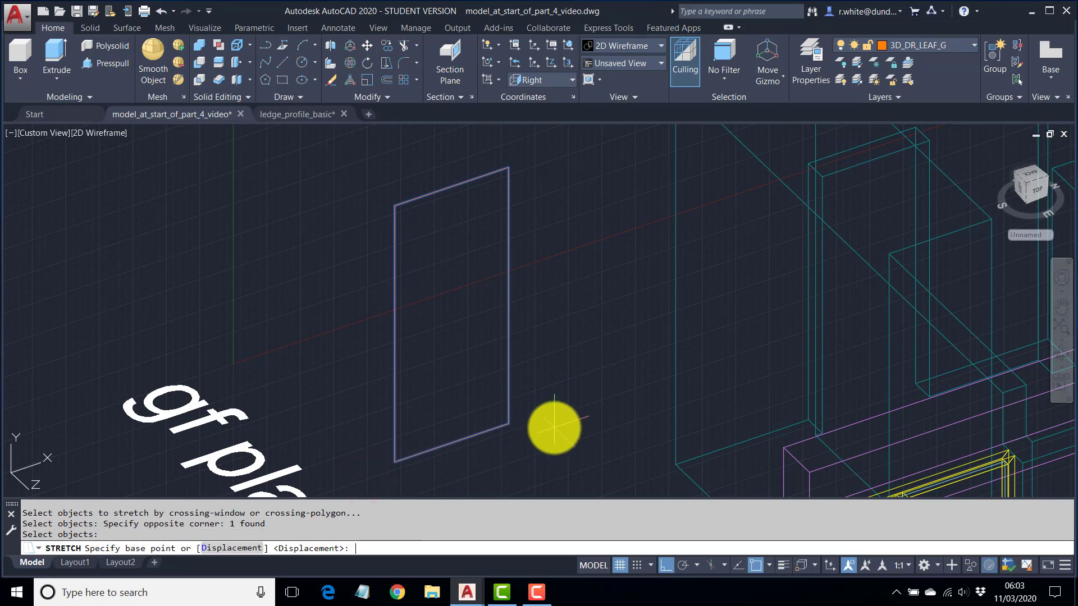
left_click(557, 447)
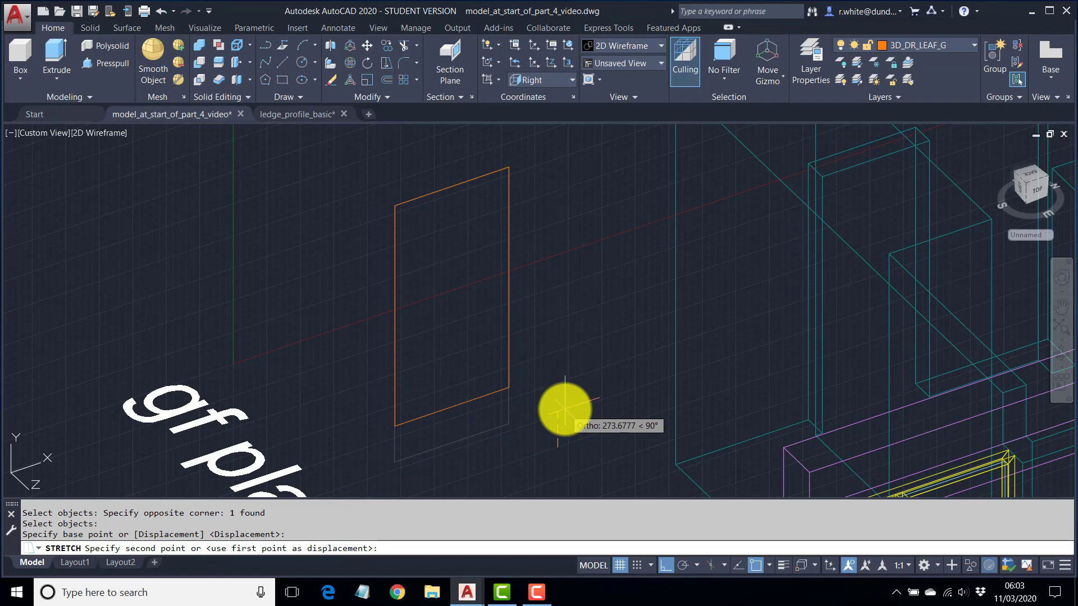
key("Return")
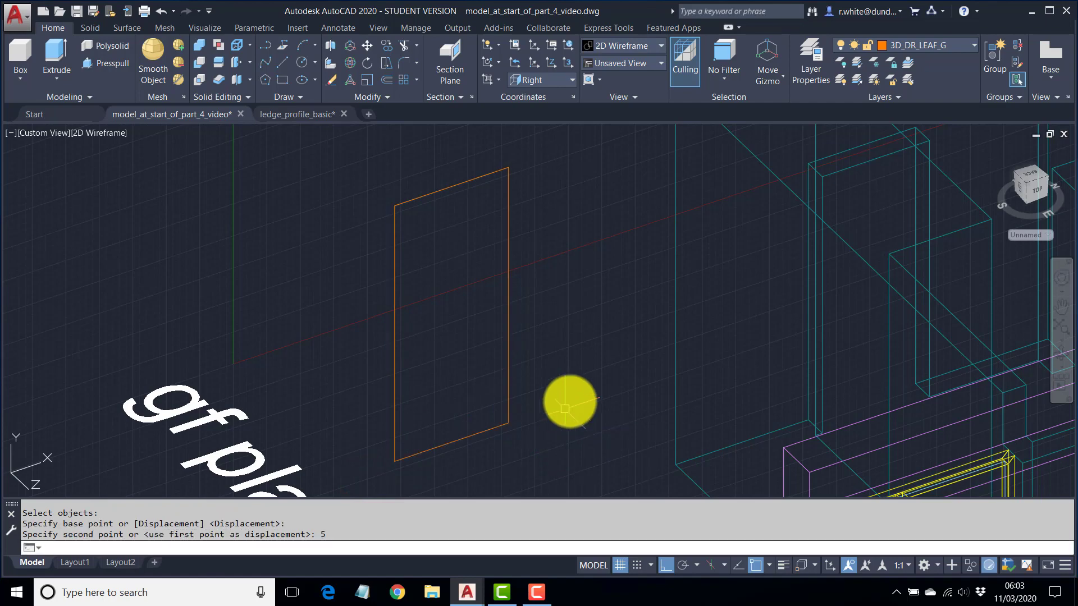
Turn the 3D_DR_FR_G layer on and examine the clearance between the leaf rectangle and the frame's lower-left corner.
left_click(969, 45)
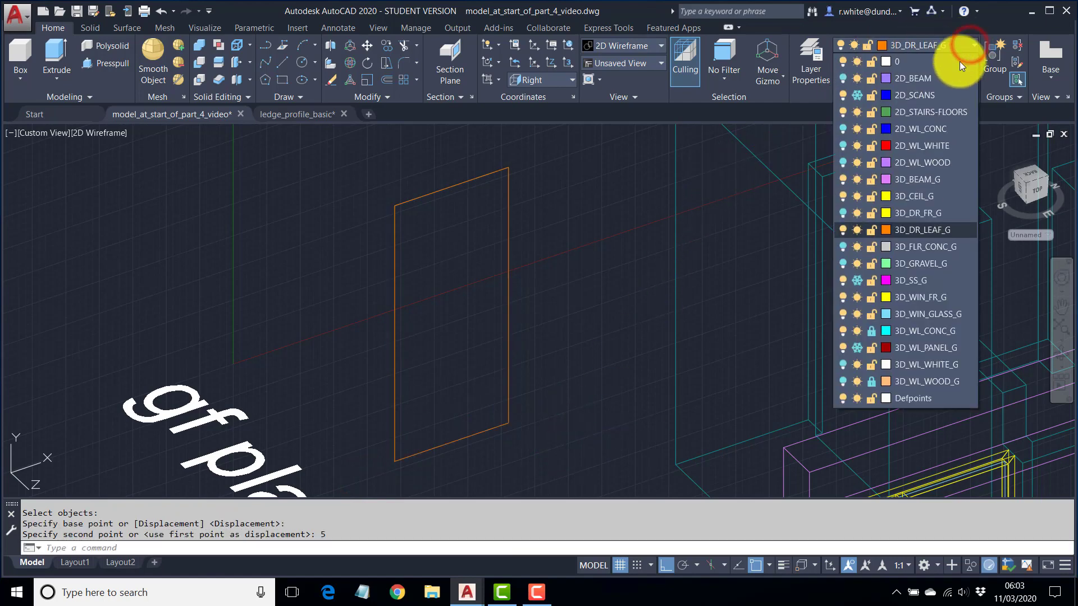
left_click(845, 212)
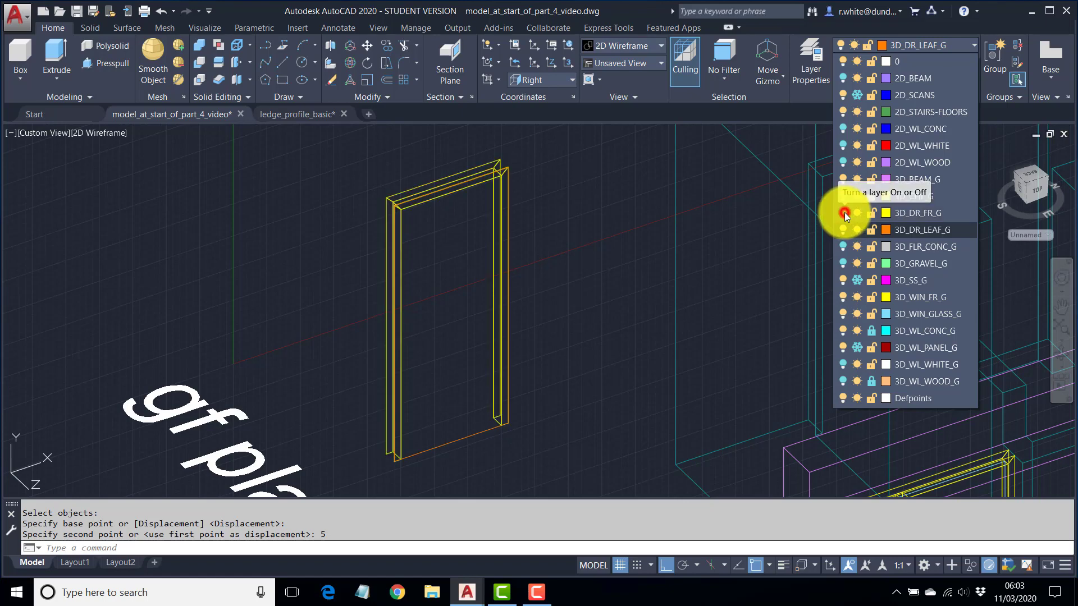
left_click(414, 467)
scroll(393, 474, "up", 5)
scroll(407, 433, "up", 4)
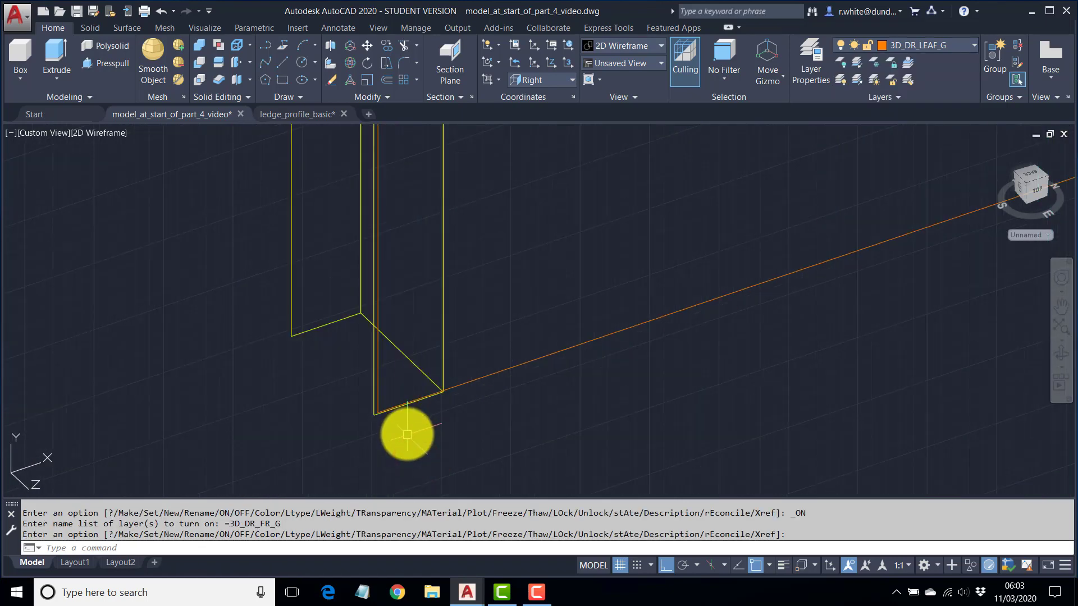
scroll(395, 410, "up", 6)
mouse_move(380, 411)
middle_mouse_down("shift")
mouse_move(421, 368)
mouse_move(468, 362)
mouse_move(364, 404)
middle_mouse_up("shift")
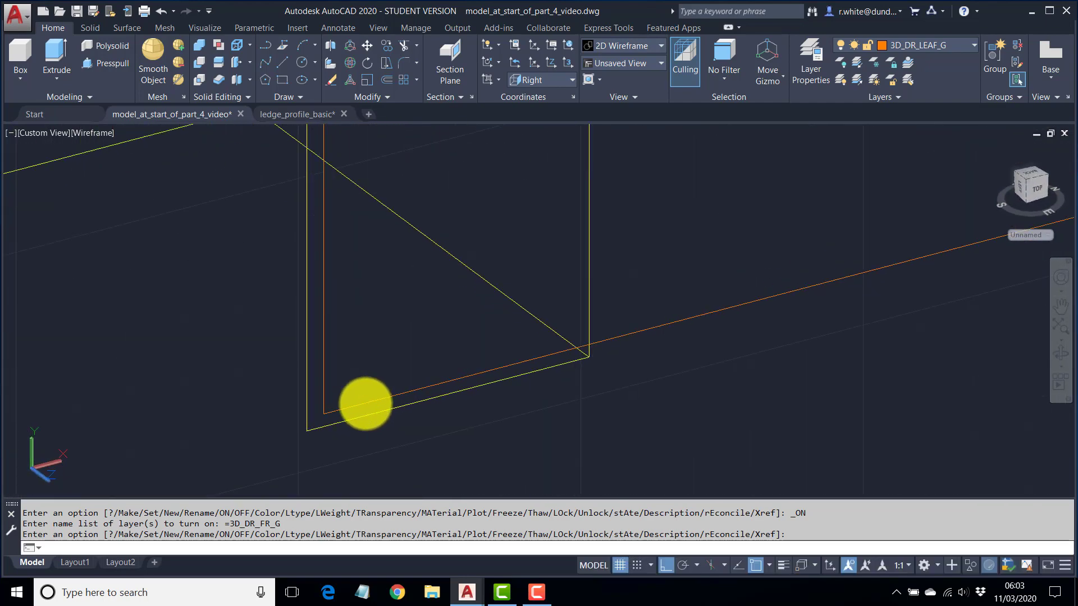
scroll(428, 383, "down", 10)
middle_click_drag(484, 376, 480, 378)
scroll(507, 332, "up", 4)
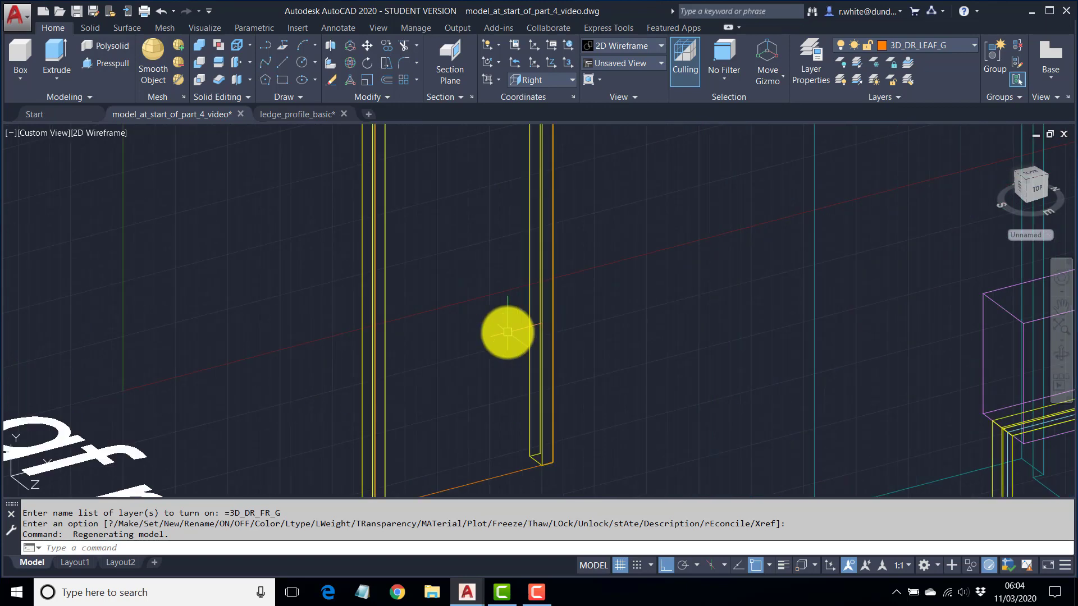
scroll(506, 332, "down", 2)
middle_click_drag(507, 333, 486, 344)
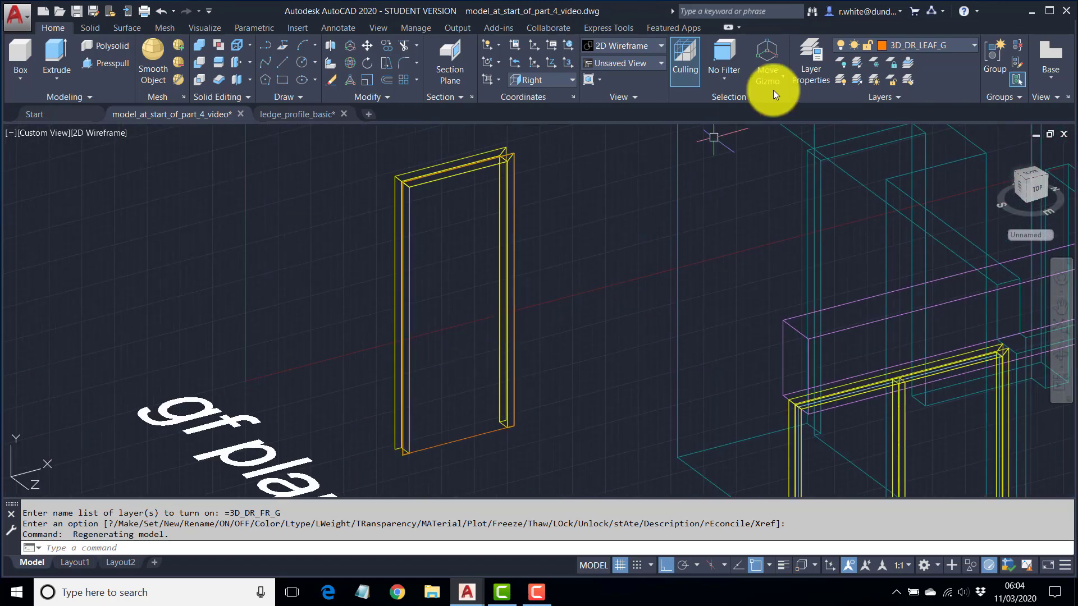
Turn off the door frame layer 3D_DR_FR_G again.
left_click(841, 63)
left_click(478, 173)
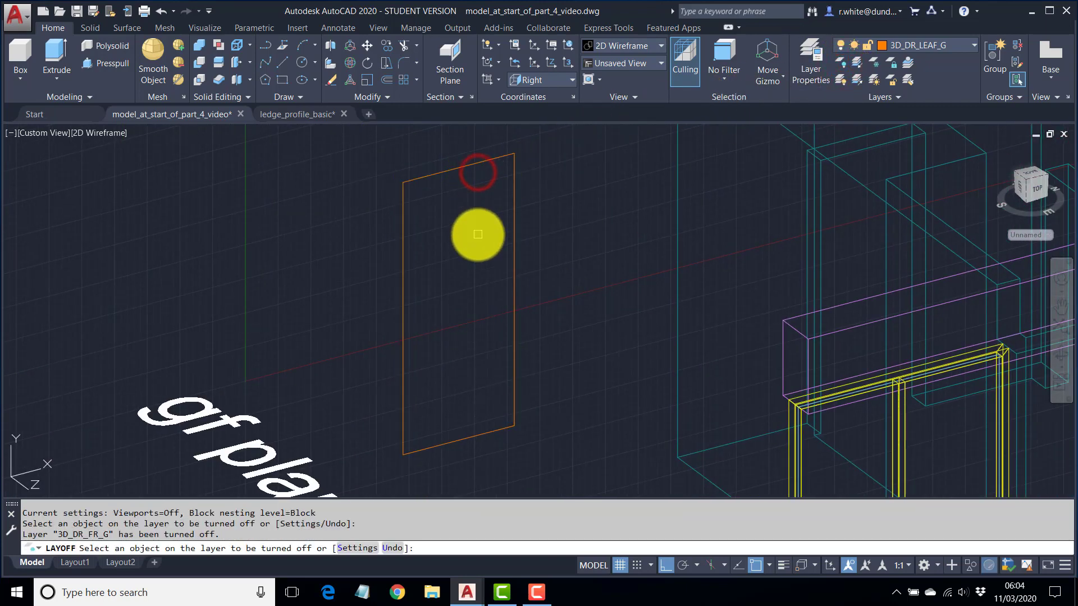
key("Escape")
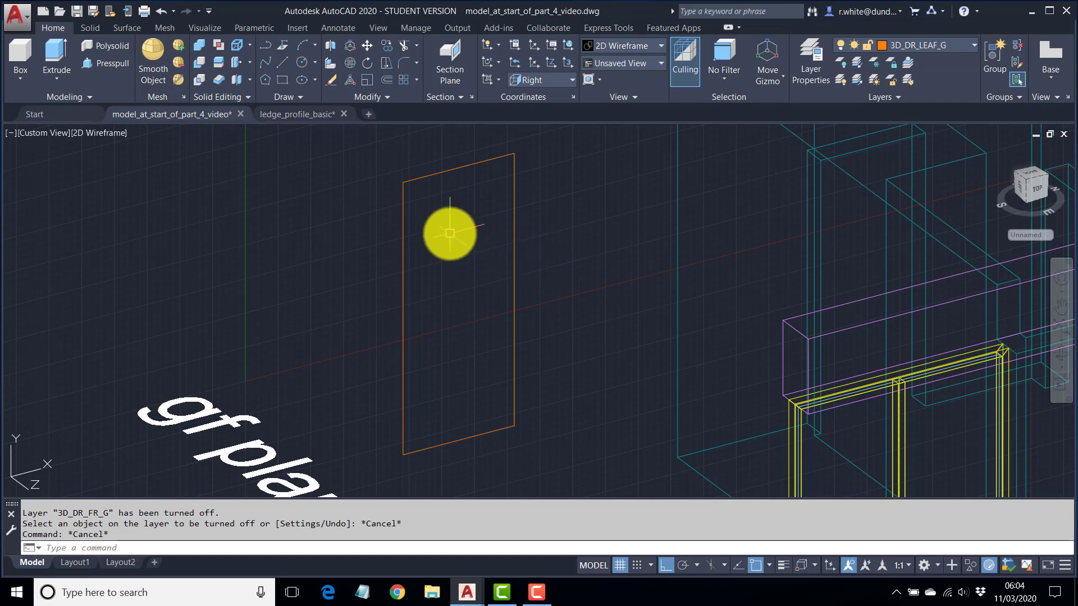
Create a 3D face through the four corners of the door leaf rectangle.
key("Return")
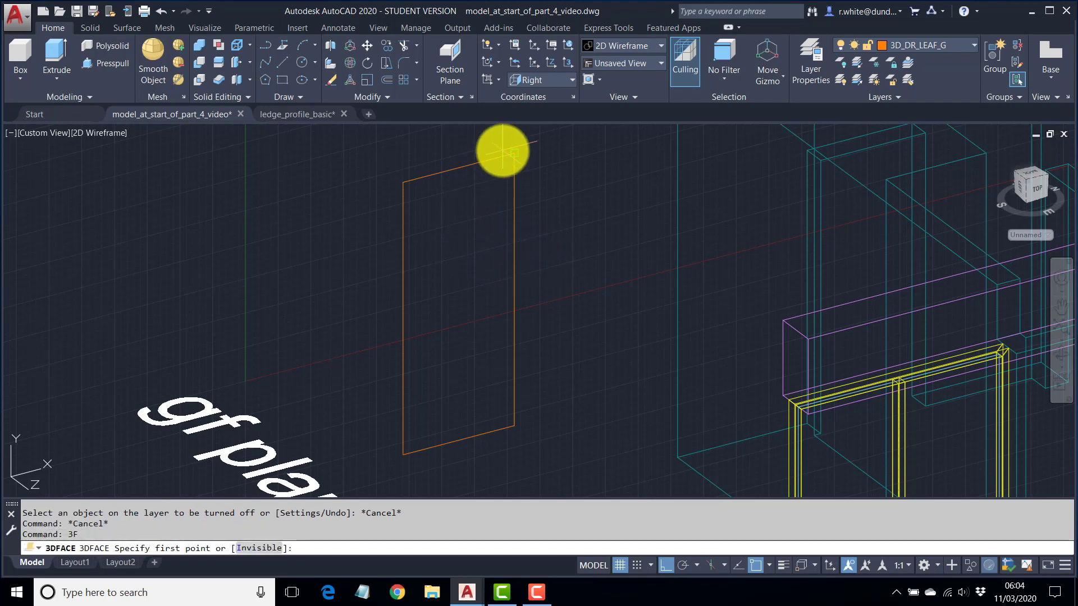
left_click(505, 153)
left_click(416, 174)
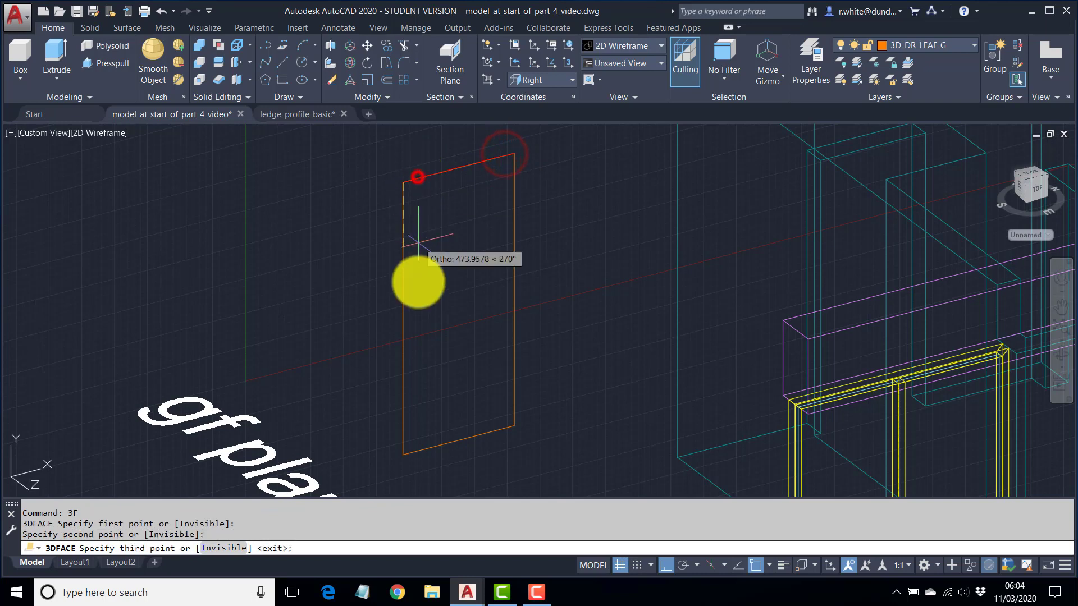
left_click(411, 461)
left_click(511, 429)
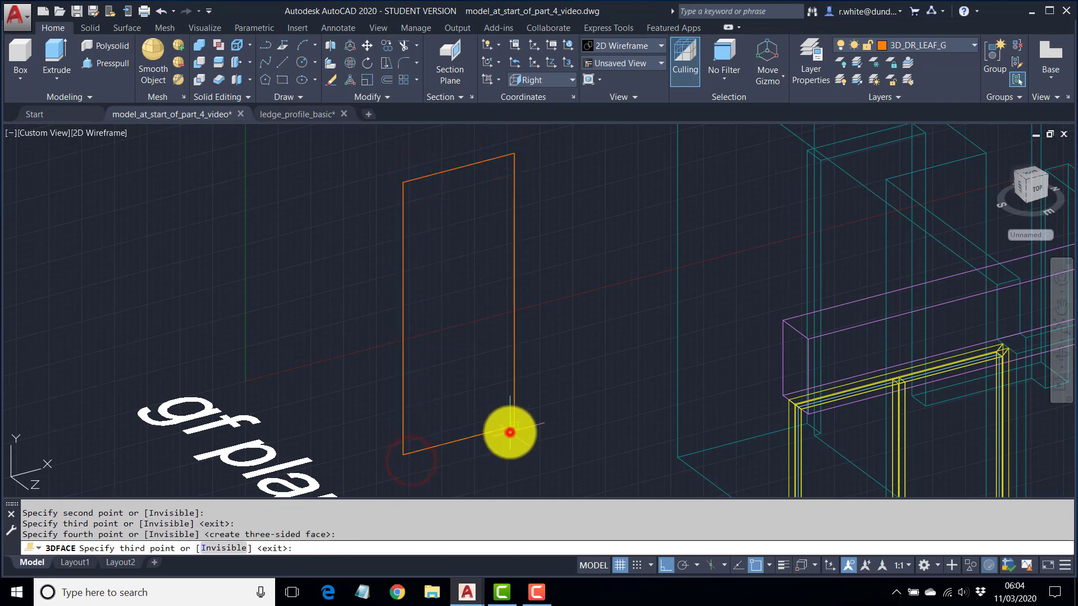
key("Return")
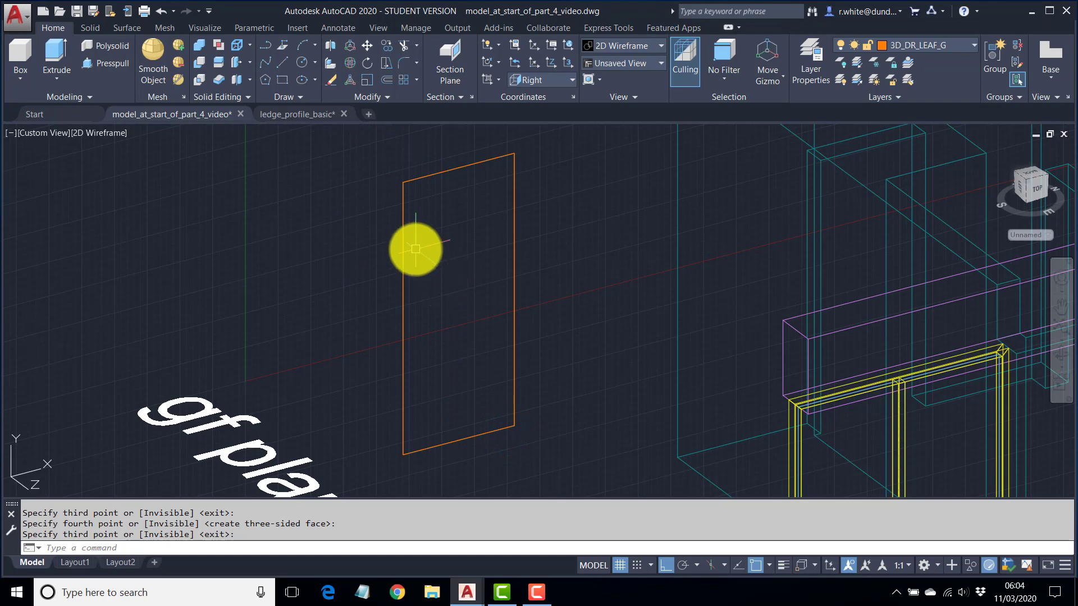
Erase the rectangle outline of the door leaf, keeping the coincident 3D face out of the selection.
type("E")
key("Return")
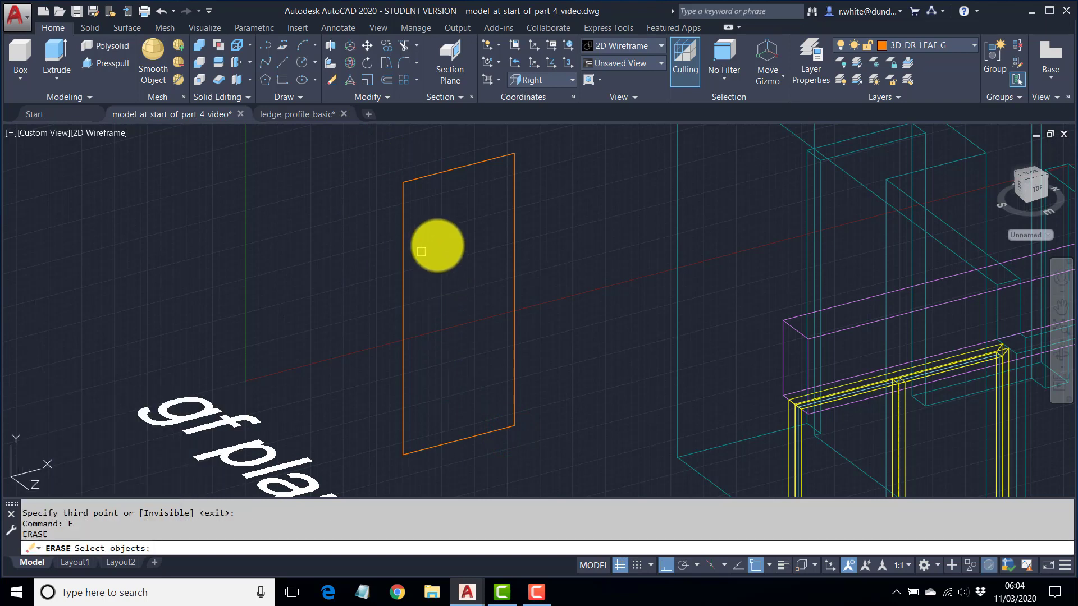
left_click(444, 224)
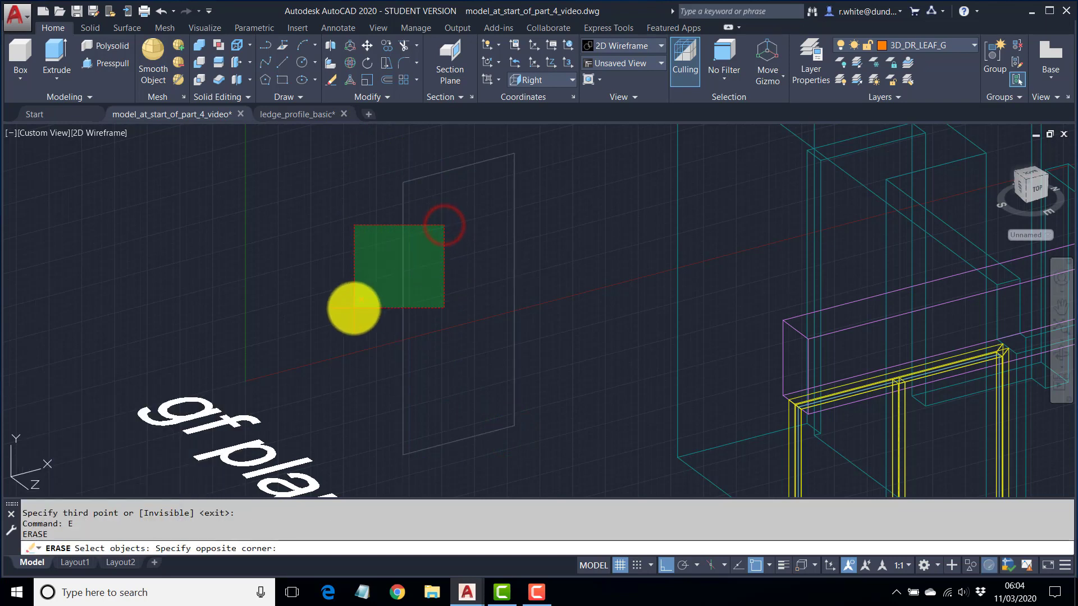
left_click(354, 308)
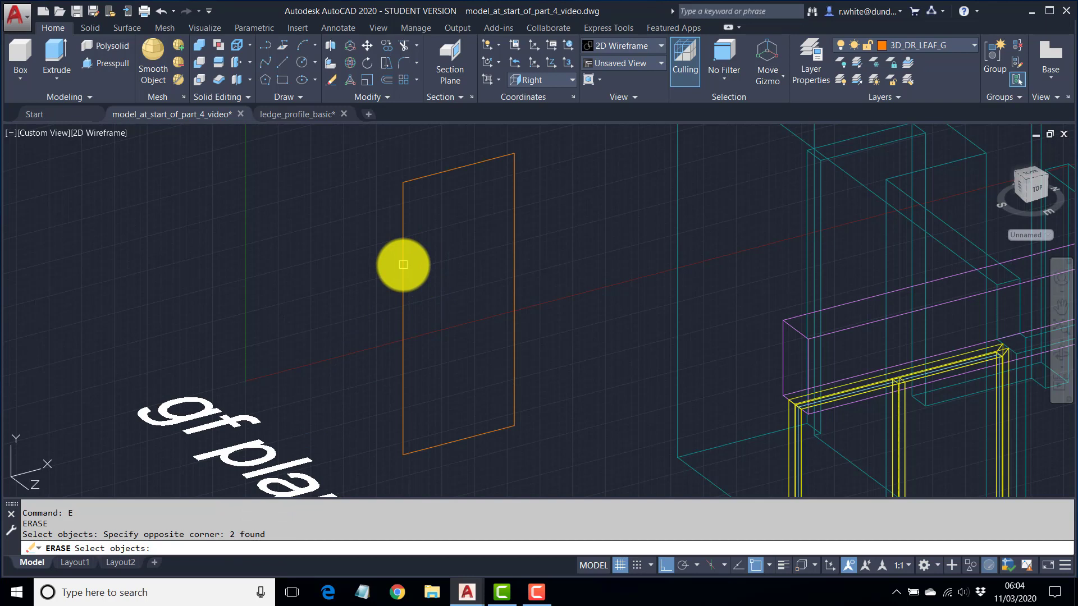
left_click(403, 257, "shift")
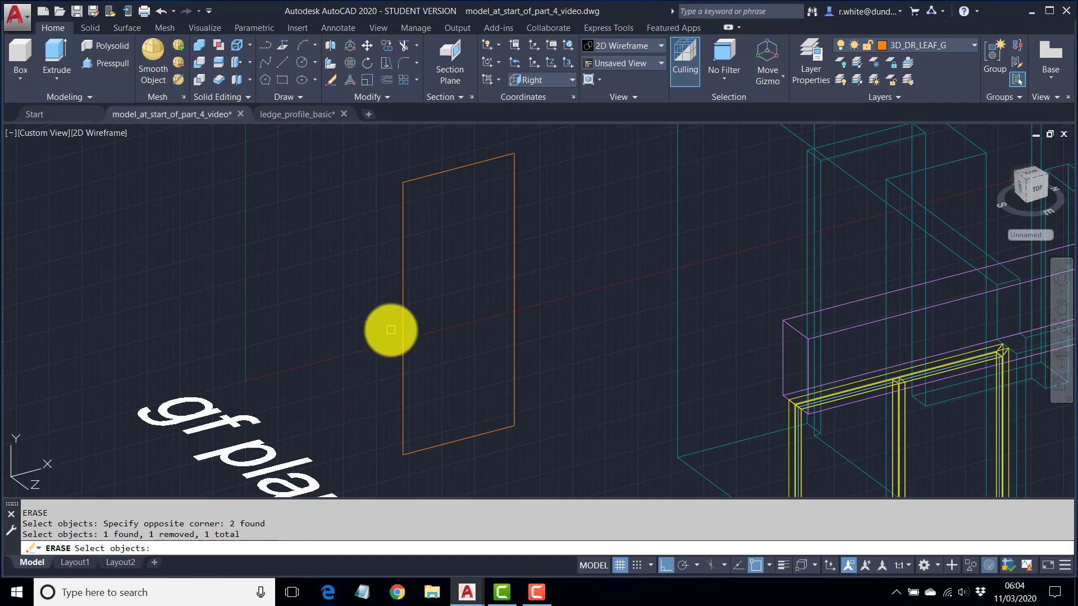
key("Return")
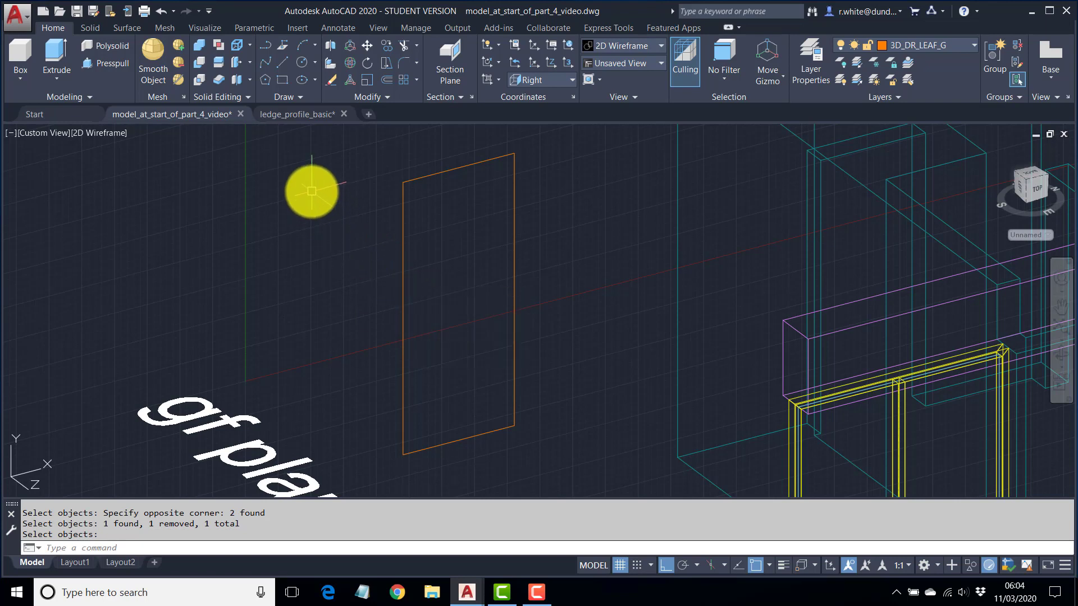
key("Escape")
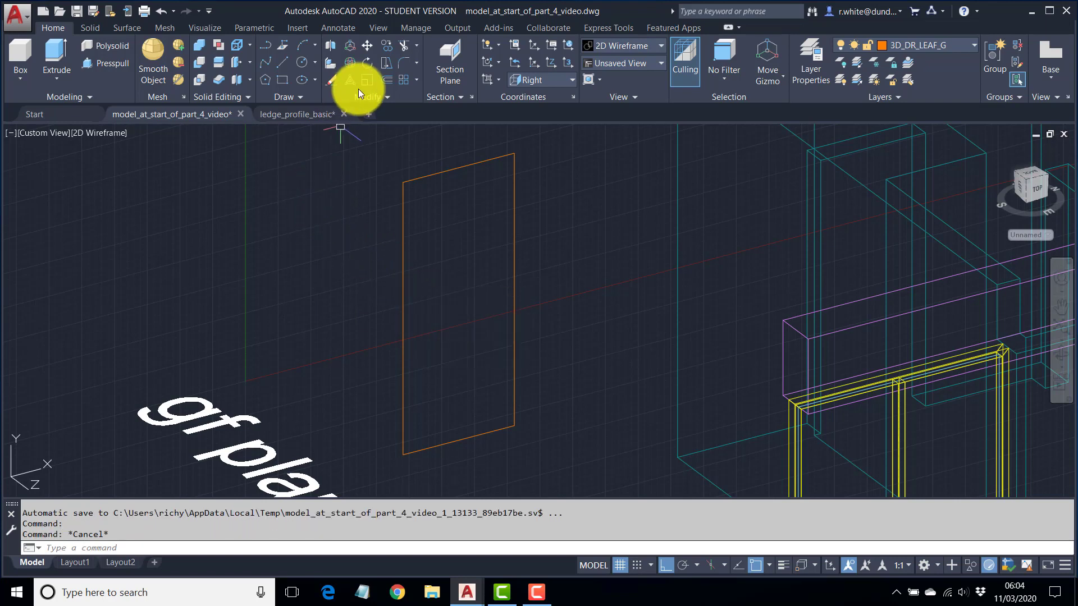
Copy the door leaf's 3D face 38 along the Z axis to form the opposite face of the leaf.
left_click(385, 43)
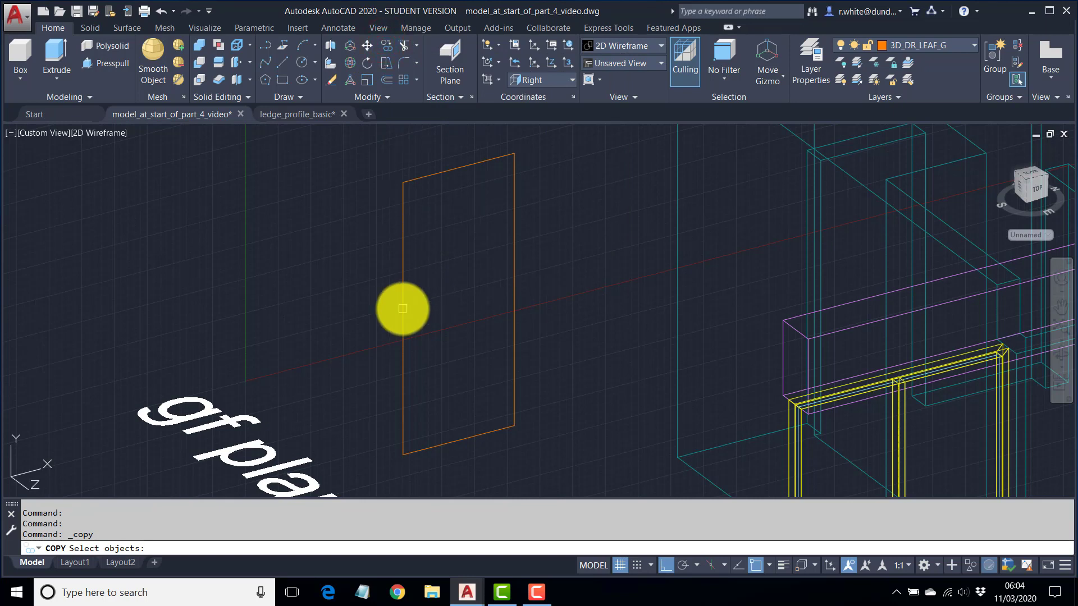
left_click(403, 309)
key("Return")
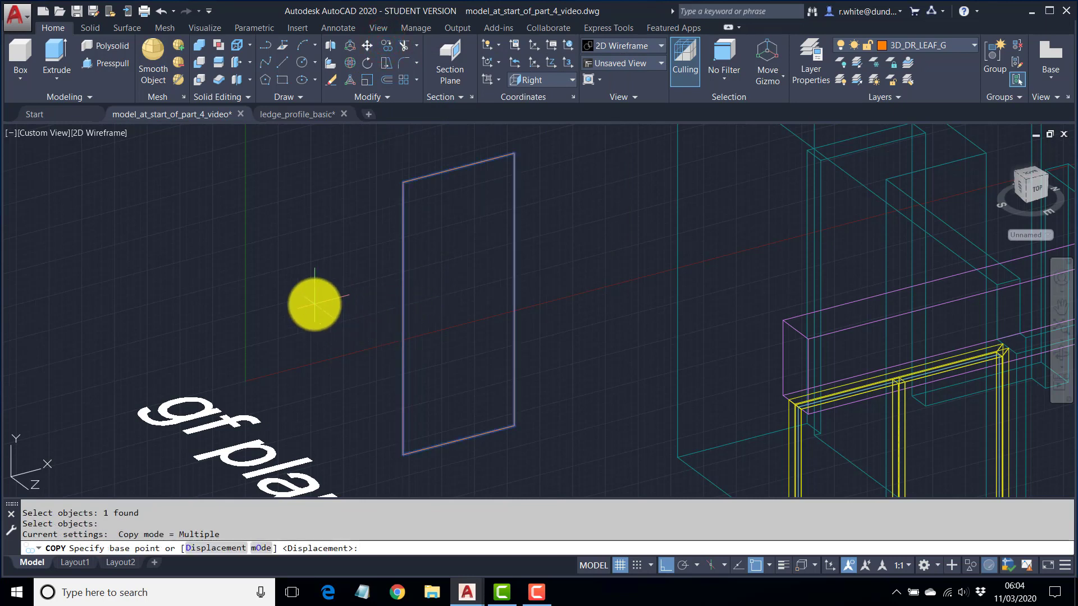
left_click(315, 304)
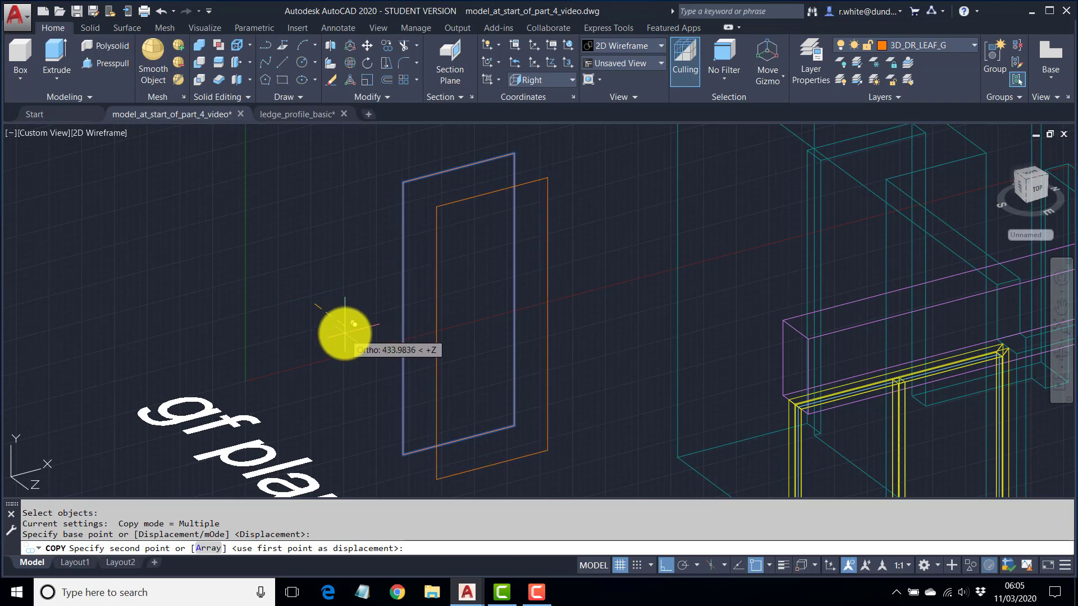
key("Return")
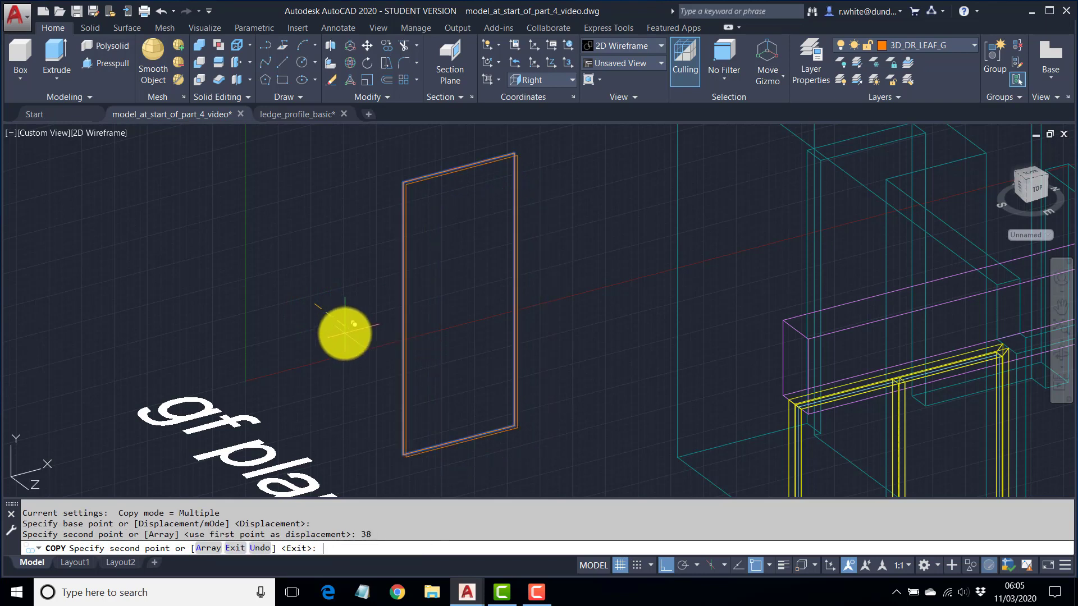
key("Return")
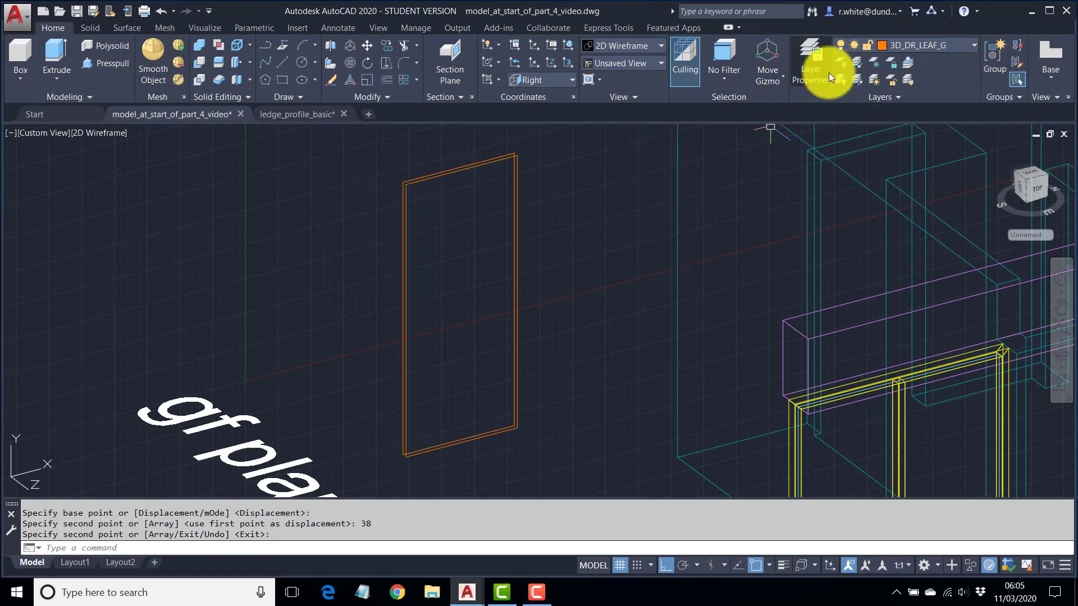
Create a layer named 3D_DR_EDGE_G with colour 60 and make it the current layer.
left_click(816, 54)
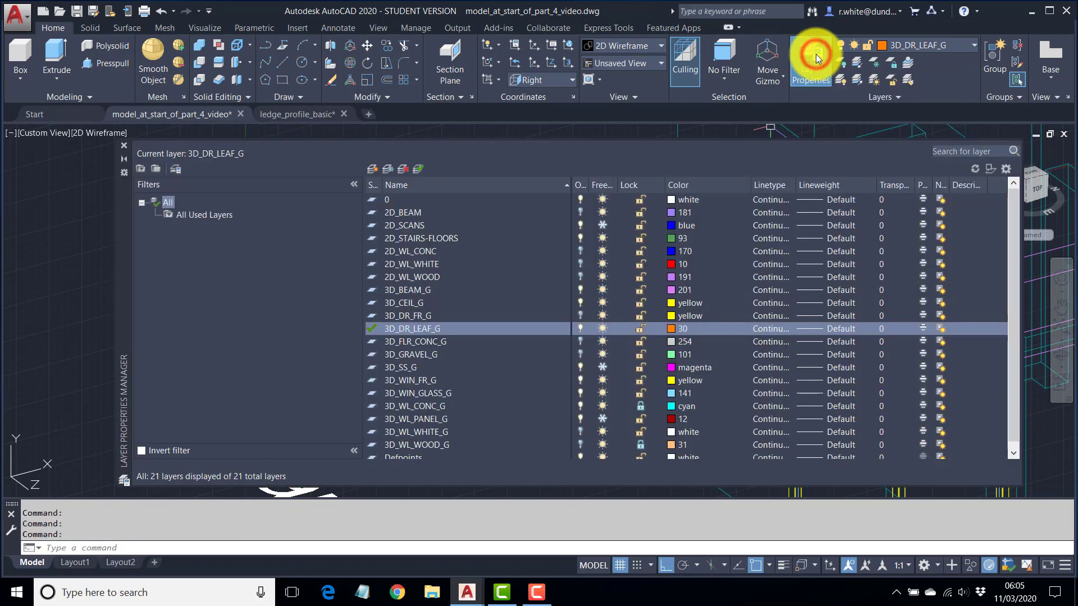
left_click(373, 168)
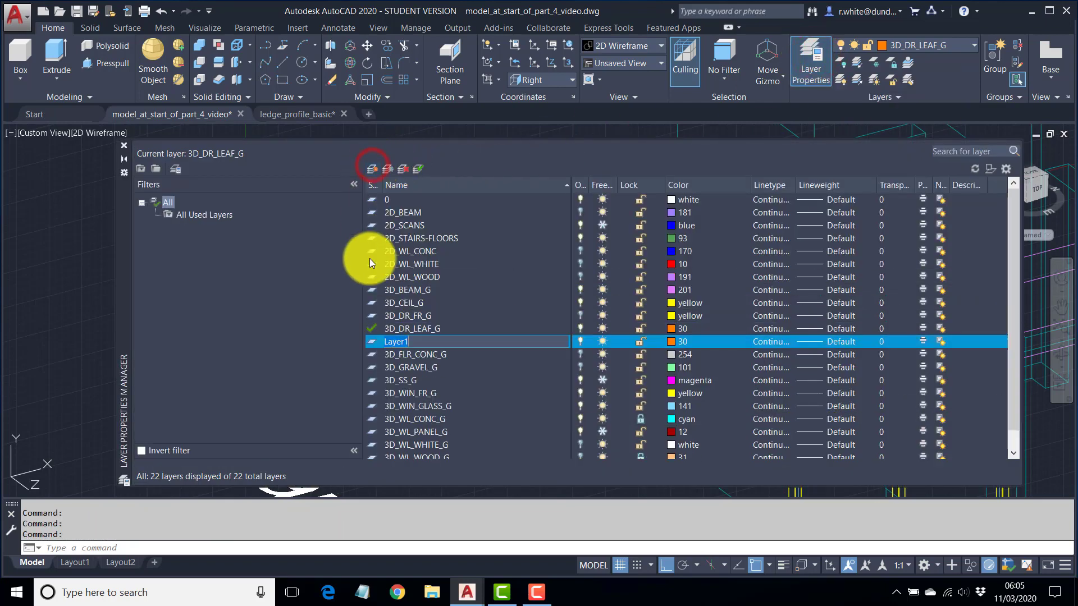
type("3D_D")
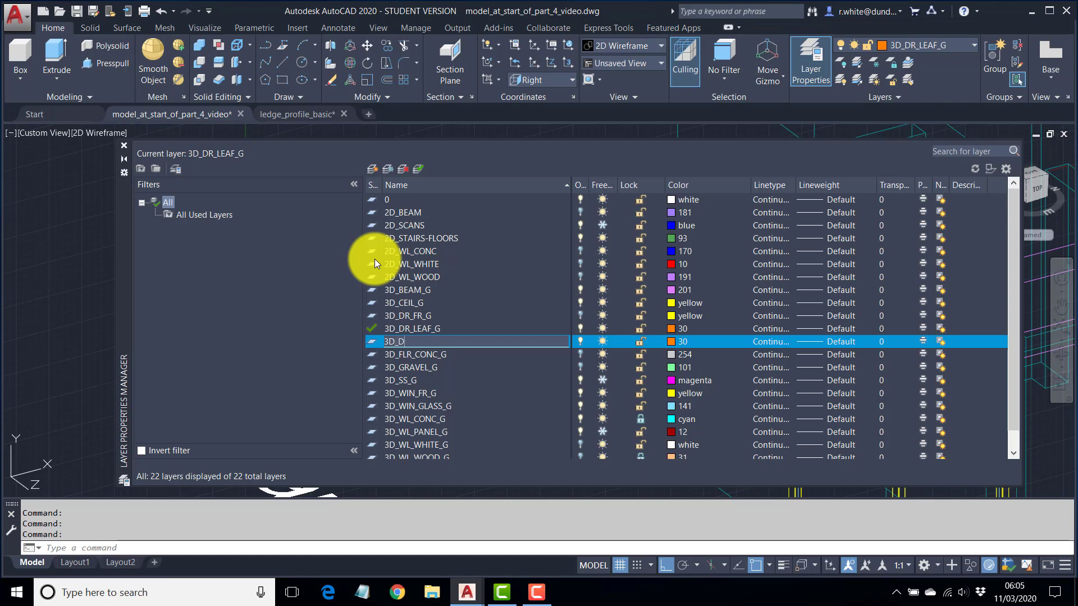
type("R_EDGE_G")
left_click(670, 342)
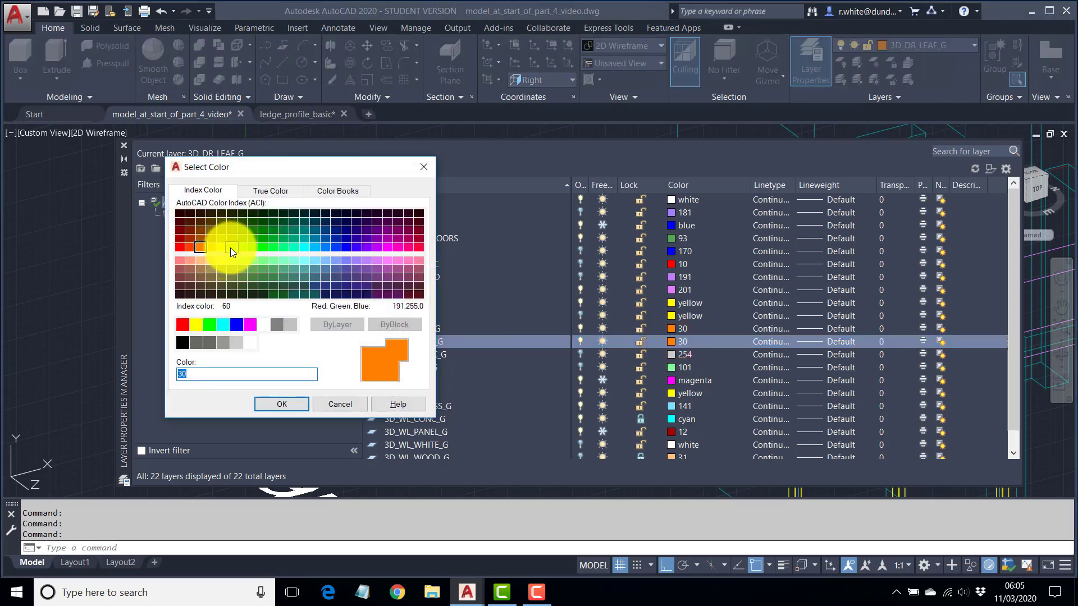
left_click(231, 248)
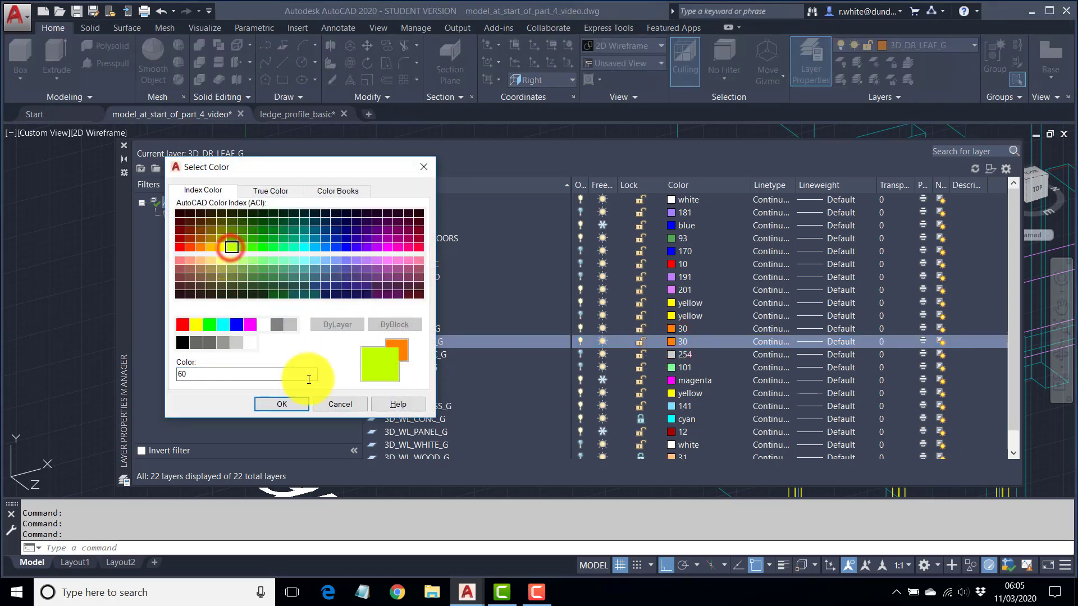
left_click(287, 405)
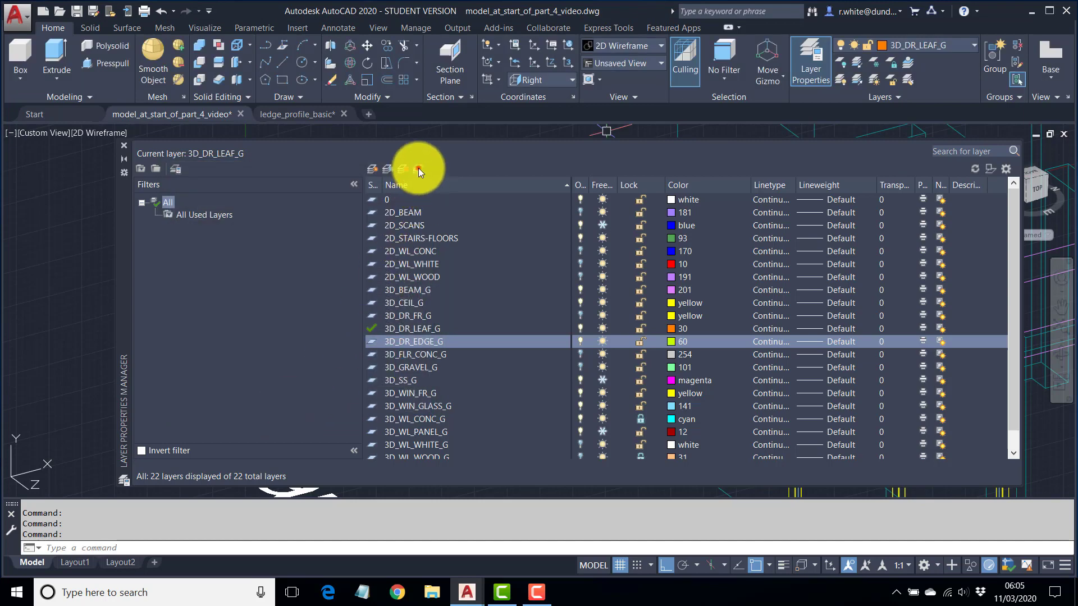
left_click(124, 145)
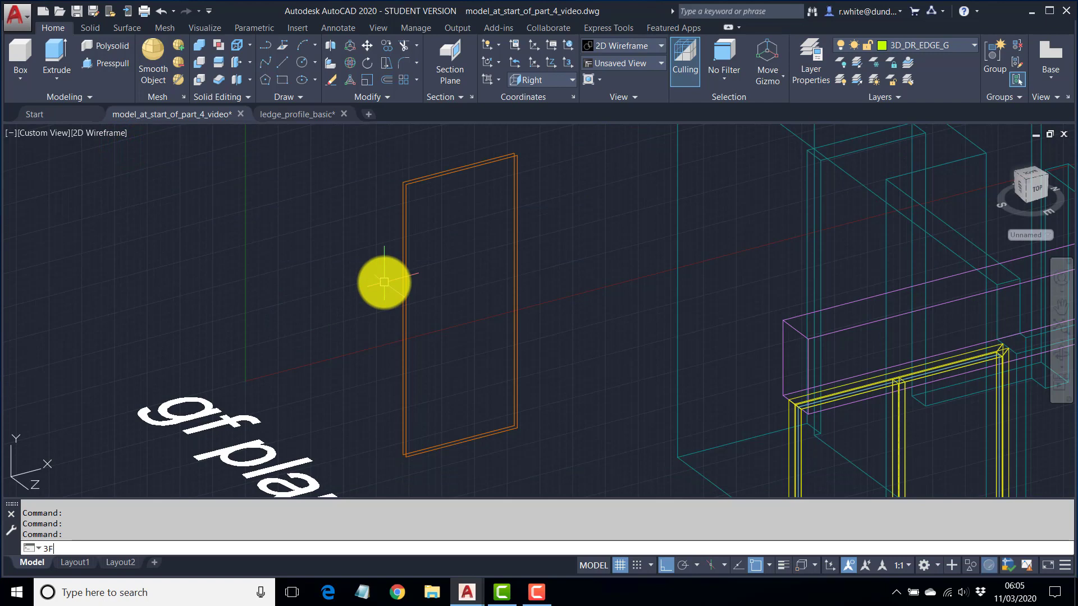
Create a 3D face closing the left vertical edge between the front and back faces of the door leaf.
type("3F")
key("Return")
scroll(400, 186, "up", 3)
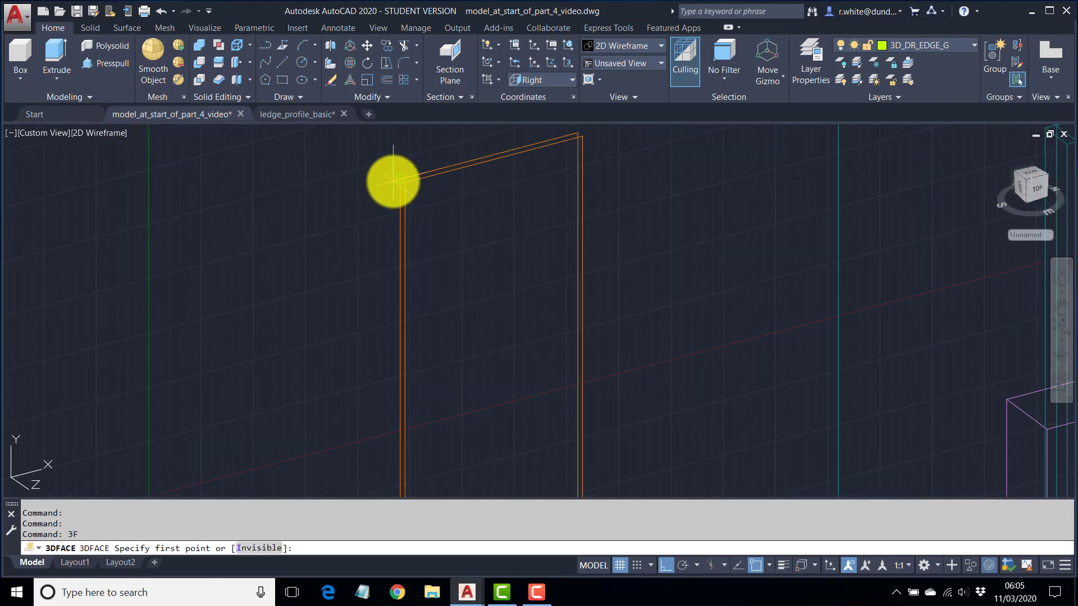
left_click(393, 181)
left_click(407, 185)
middle_click_drag(414, 373, 382, 127)
left_click(376, 375)
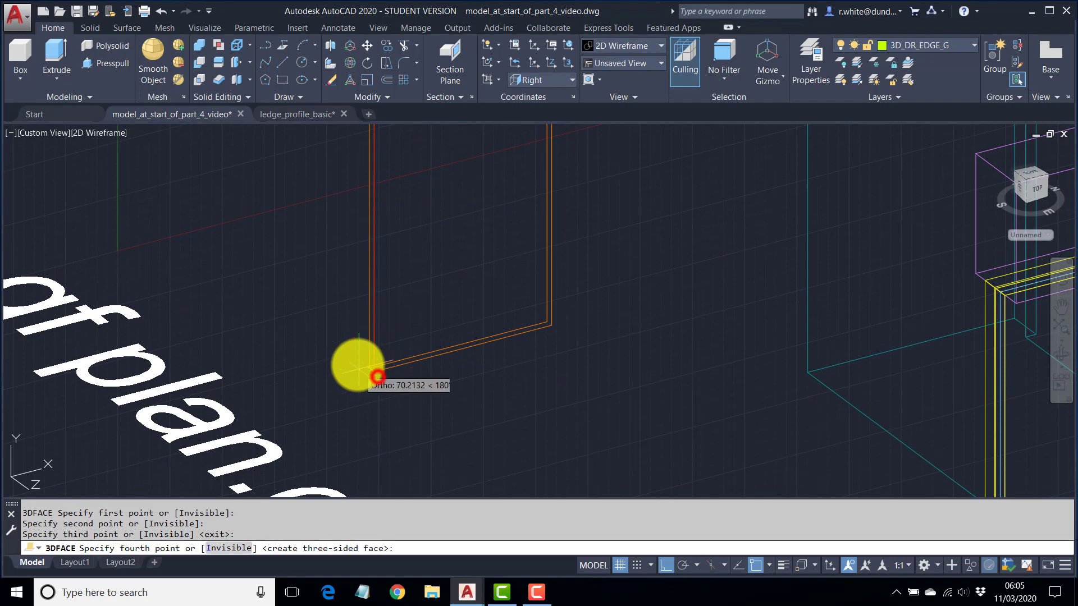
left_click(366, 367)
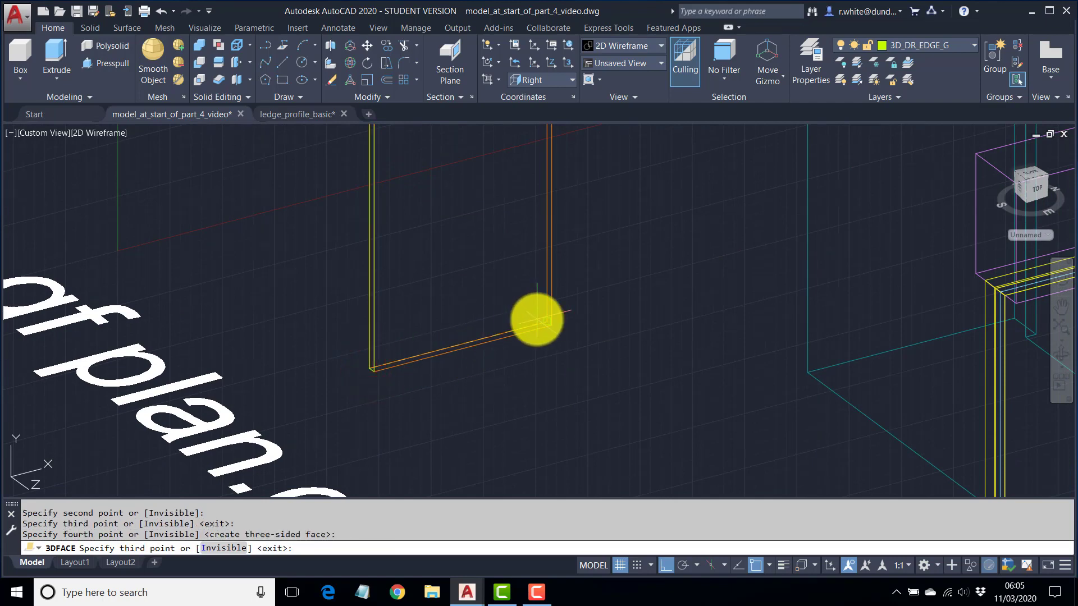
Continue the 3D faces around the bottom, right and top edges of the door leaf to close it.
left_click(533, 319)
left_click(550, 330)
middle_click_drag(564, 251, 527, 470)
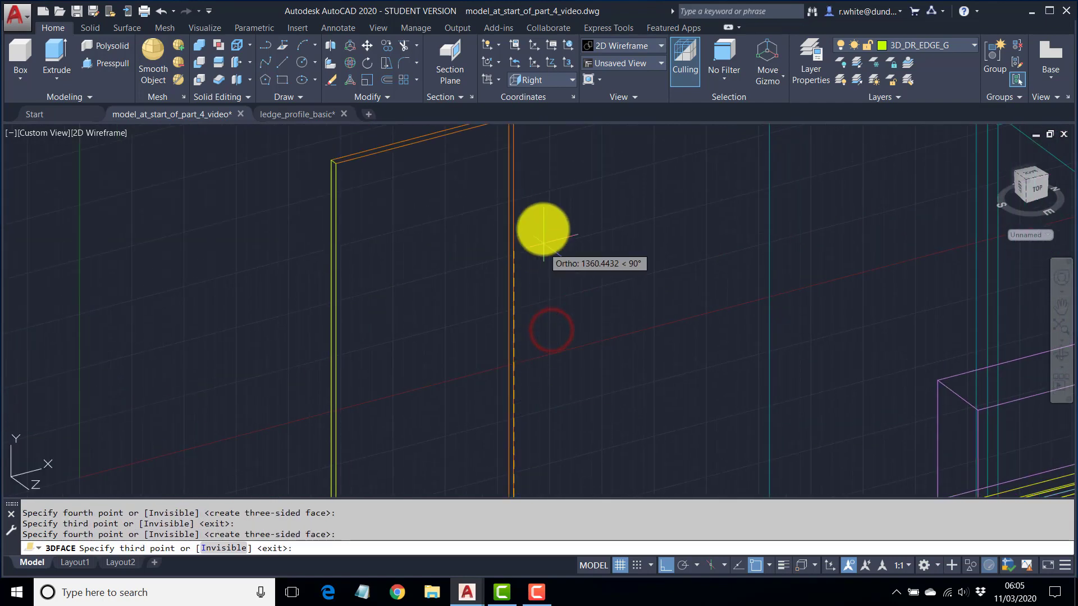
middle_click_drag(538, 194, 515, 340)
left_click(494, 261)
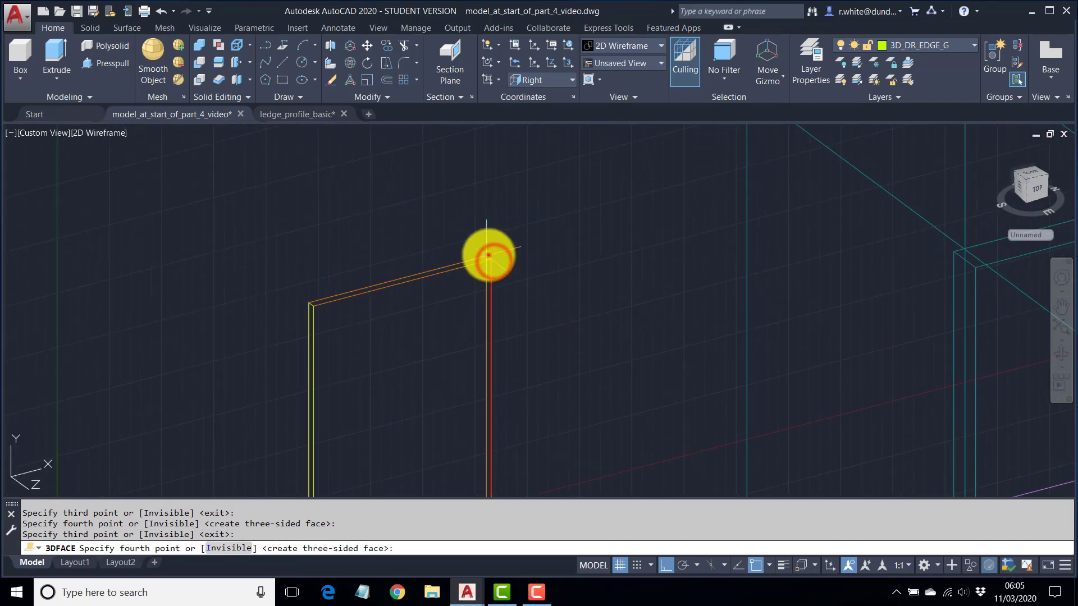
left_click(488, 255)
left_click(306, 304)
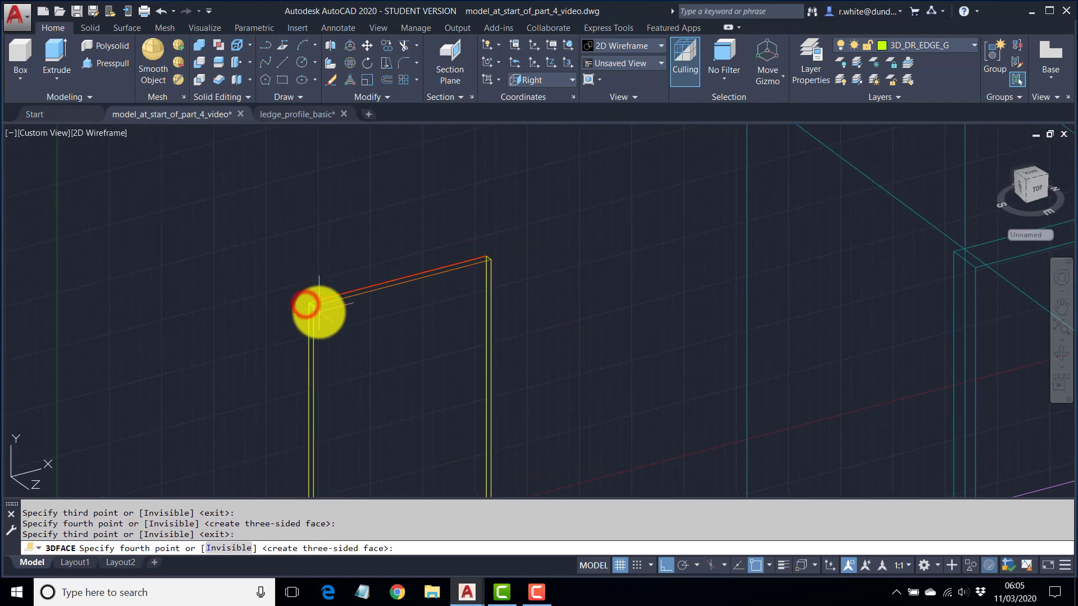
left_click(320, 311)
scroll(385, 345, "down", 2)
middle_click_drag(396, 344, 402, 243)
key("Escape")
scroll(442, 285, "down", 2)
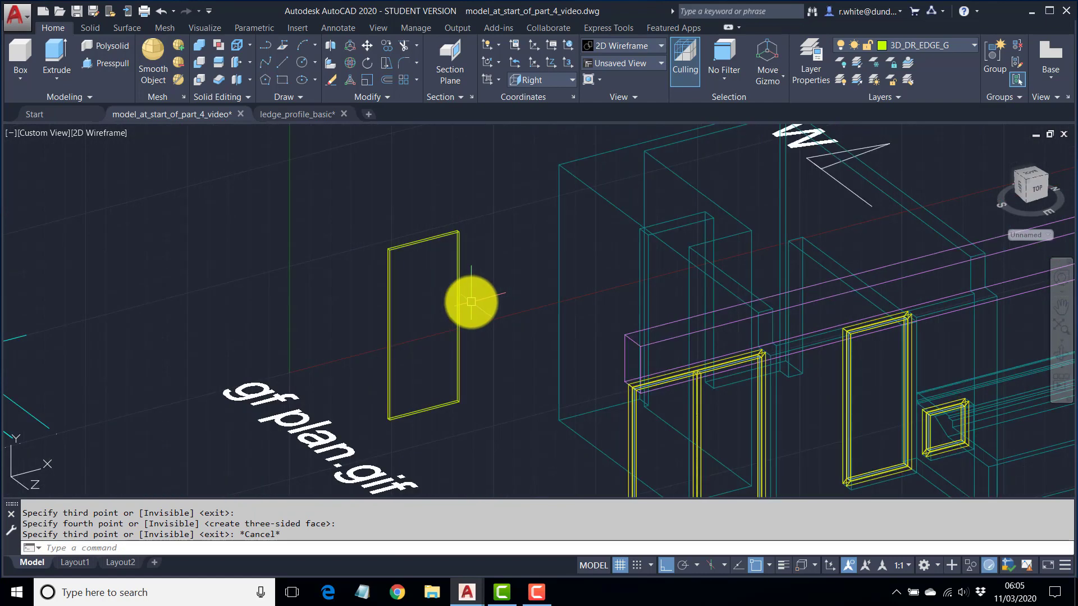
Turn on the door frame layer 3D_DR_FR_G and the wood wall layer 3D_WL_WOOD_G.
left_click(955, 49)
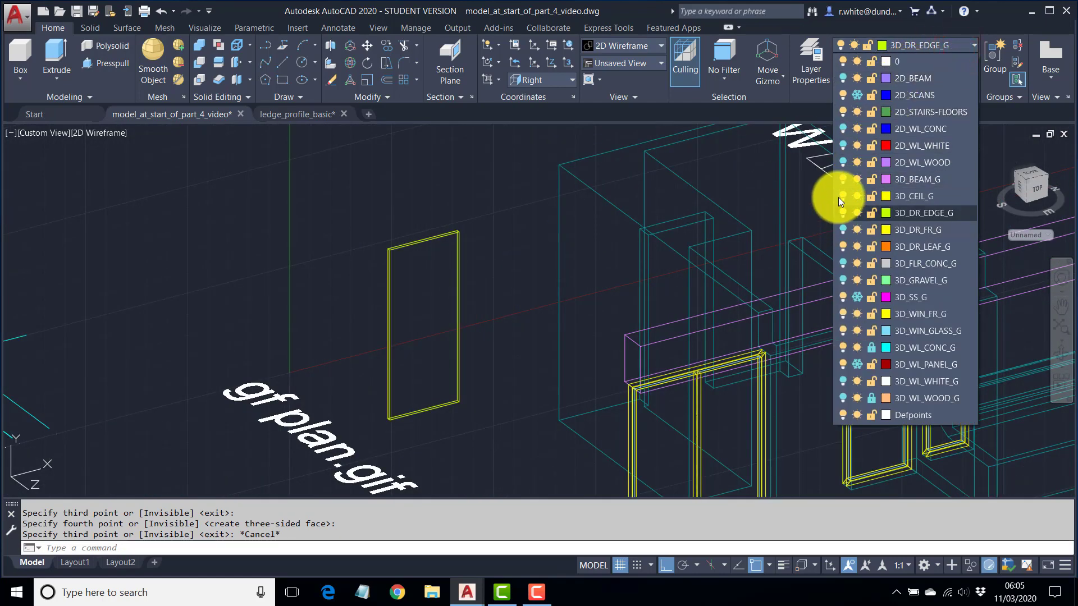
left_click(841, 230)
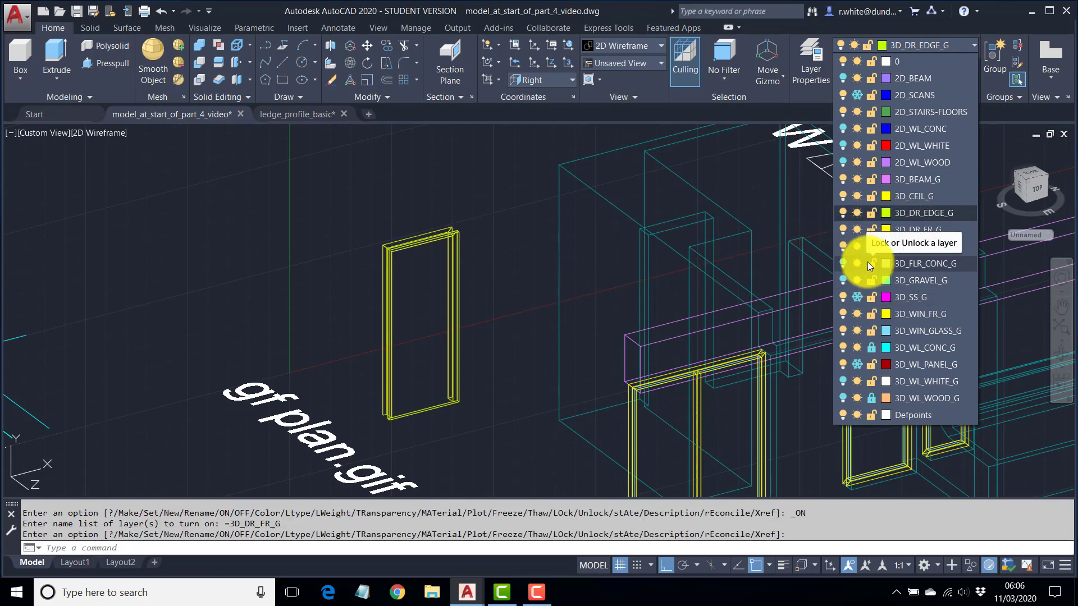
left_click(841, 398)
left_click(518, 354)
Copy the door frame and leaf from the first opening's lower corner to the matching corner of the middle opening in the wood wall.
middle_click_drag(517, 353, 685, 255, "shift")
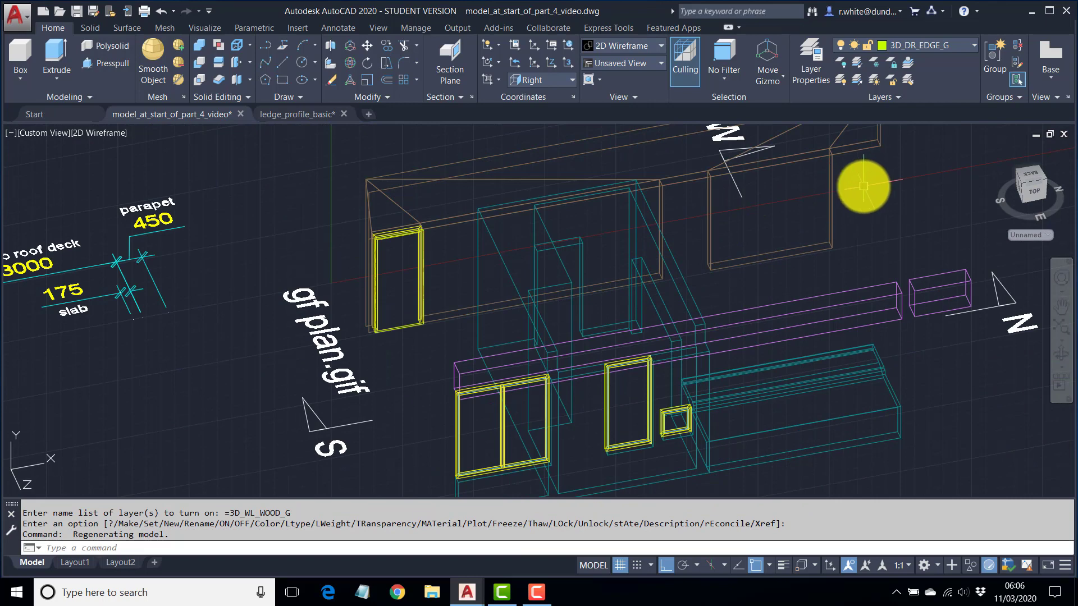
scroll(445, 252, "up", 2)
middle_click_drag(444, 253, 373, 279)
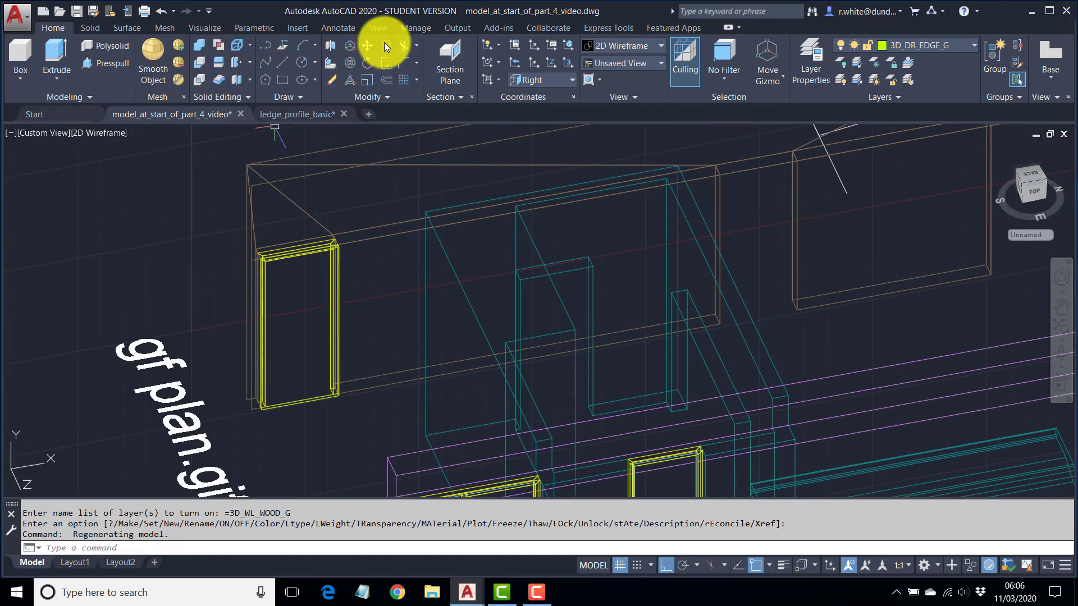
left_click(384, 42)
left_click(230, 231)
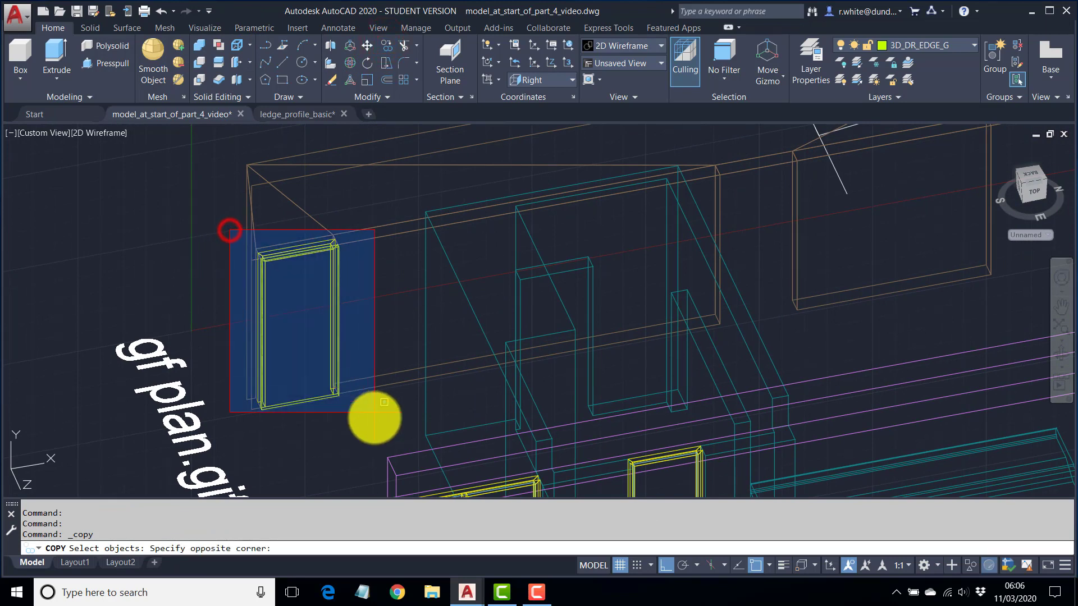
left_click(358, 434)
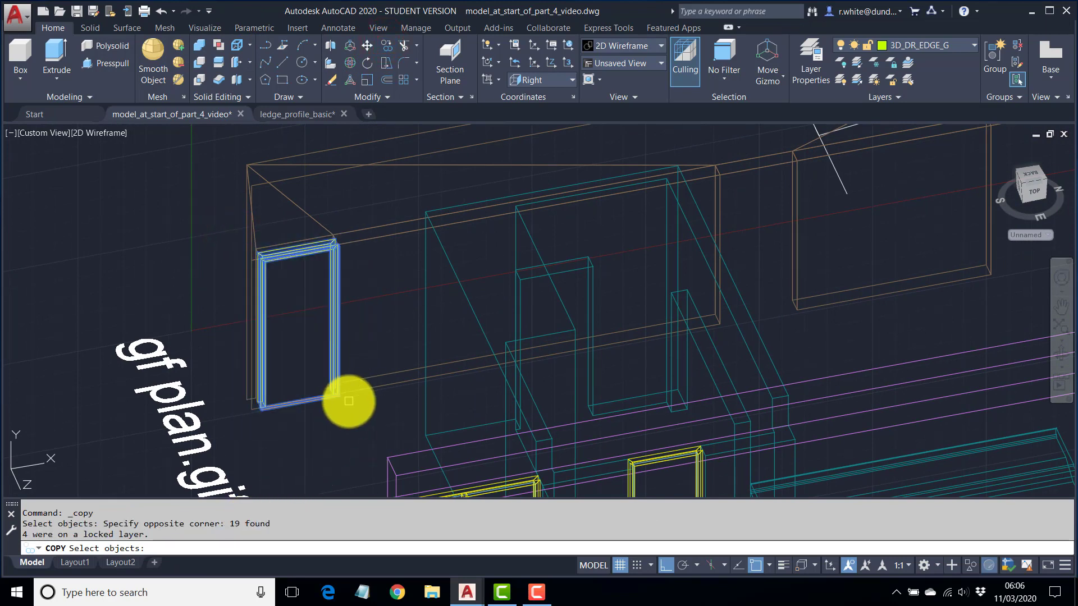
key("Return")
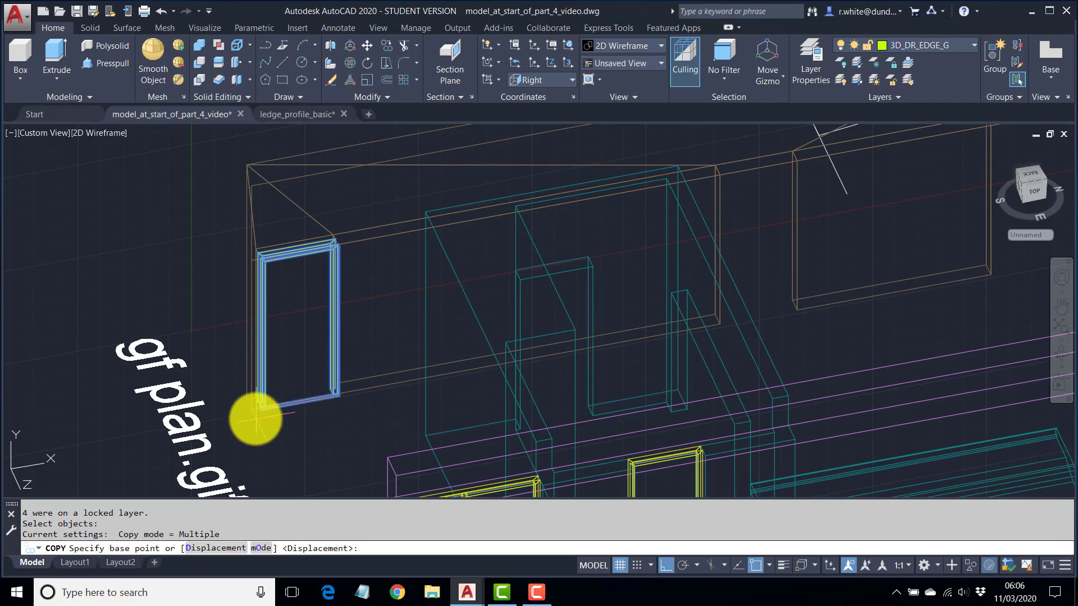
scroll(260, 410, "up", 5)
scroll(261, 408, "up", 2)
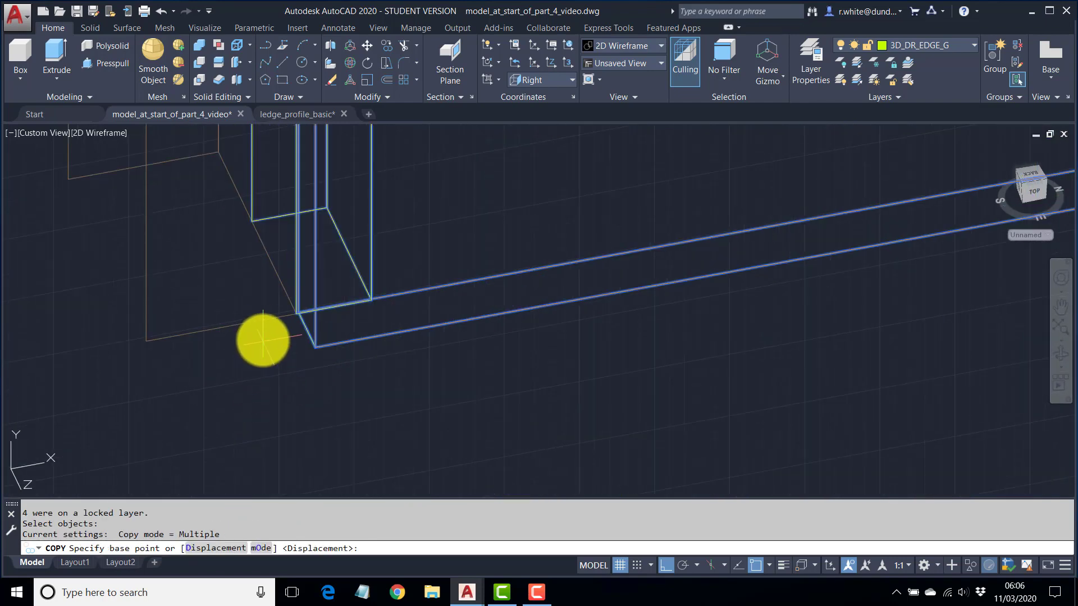
left_click(217, 154)
scroll(294, 224, "down", 7)
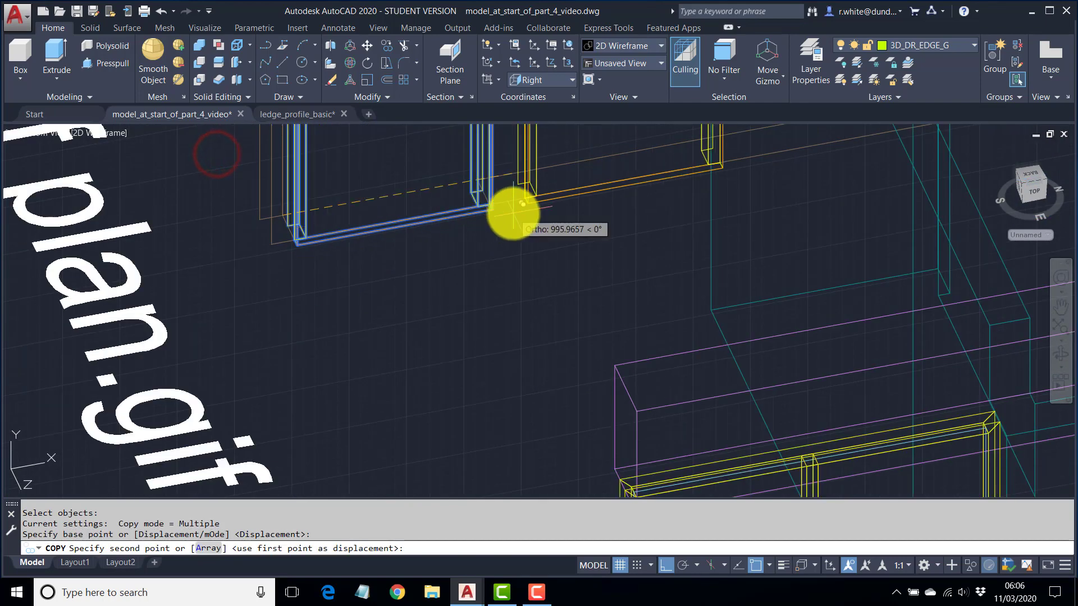
middle_click_drag(730, 147, 232, 332)
middle_click_drag(541, 285, 189, 343)
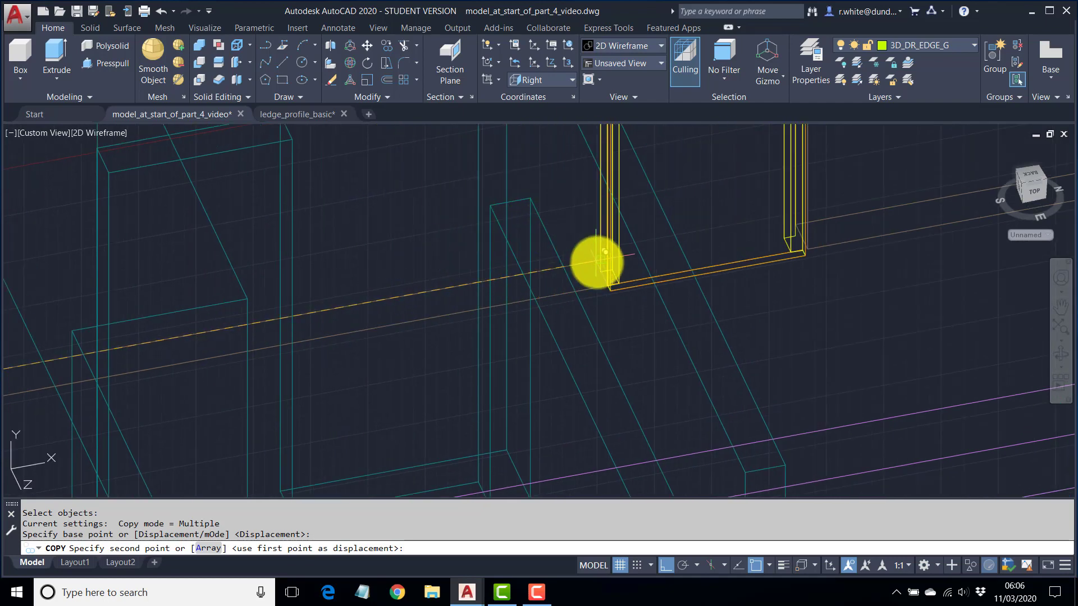
left_click(599, 264)
Place a second copy of the door at the lower corner of the wood wall's far opening and finish copying.
scroll(660, 261, "down", 5)
middle_click_drag(734, 241, 365, 291)
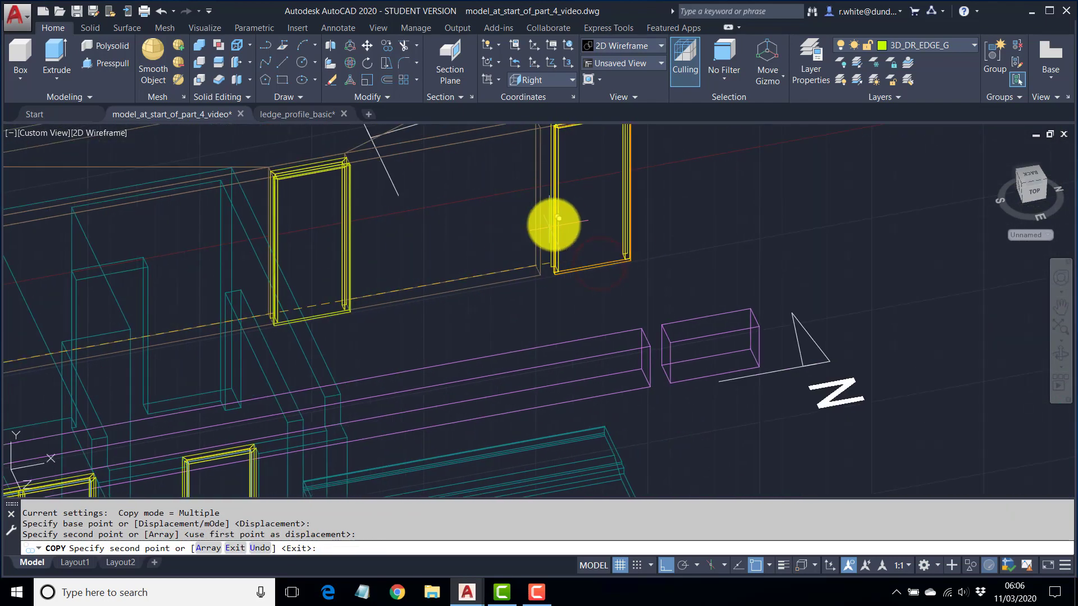
left_click(532, 263)
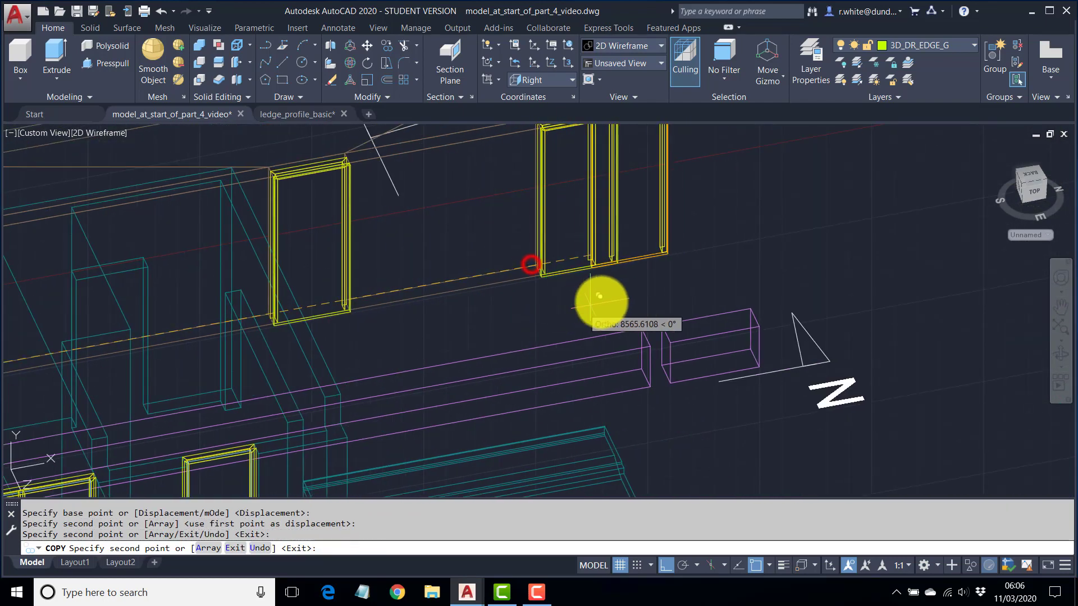
scroll(625, 284, "down", 2)
middle_click_drag(598, 296, 609, 237)
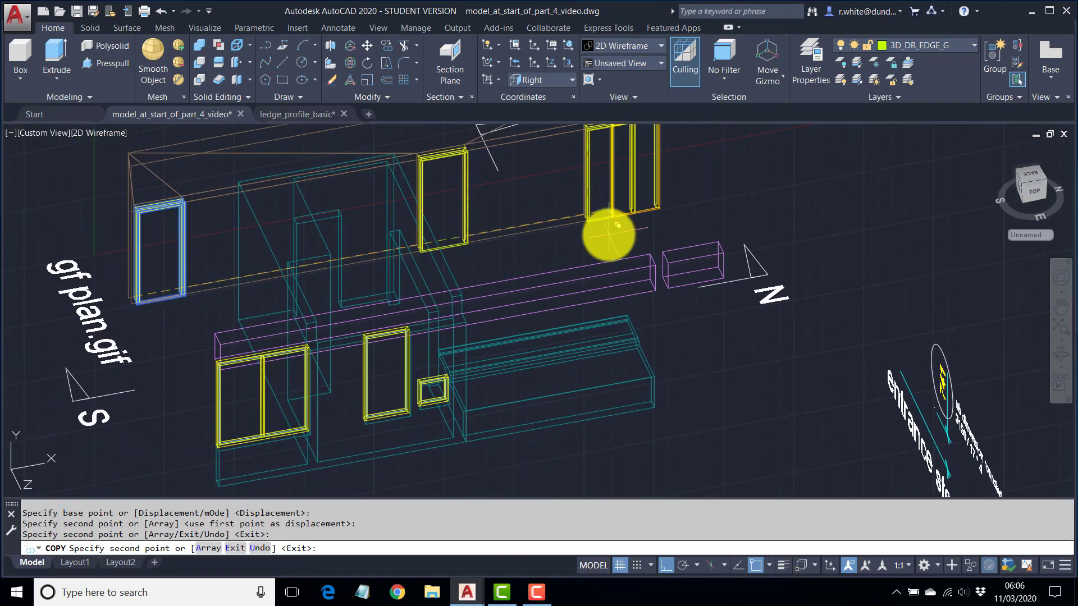
key("Return")
Copy the previously selected door from its lower frame corner to the lower corner of the opening in the teal wall.
middle_click_drag(567, 314, 458, 345, "shift")
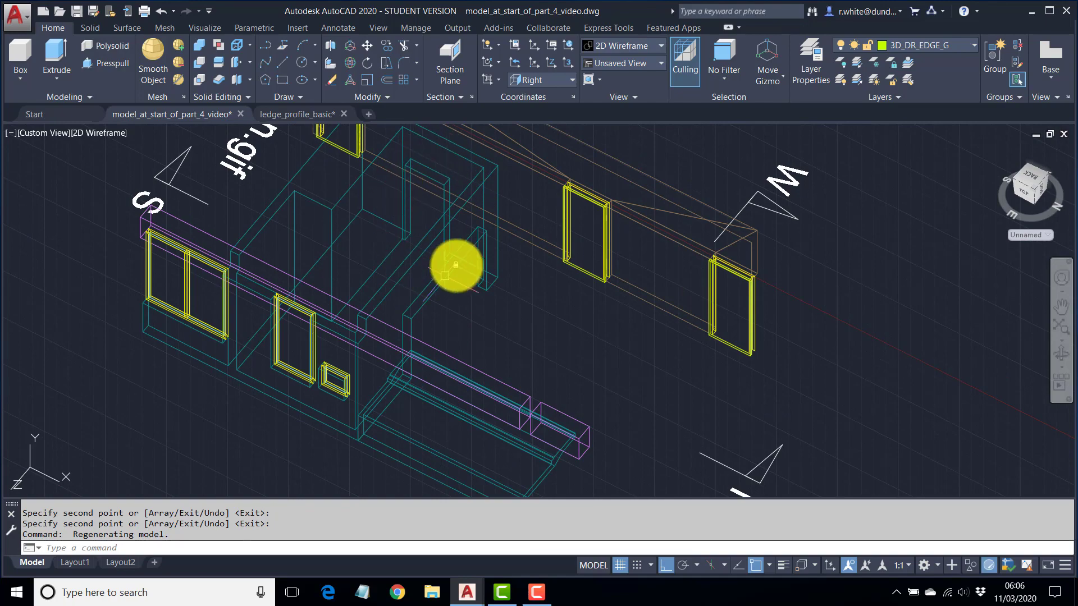
middle_click_drag(499, 237, 287, 247, "shift")
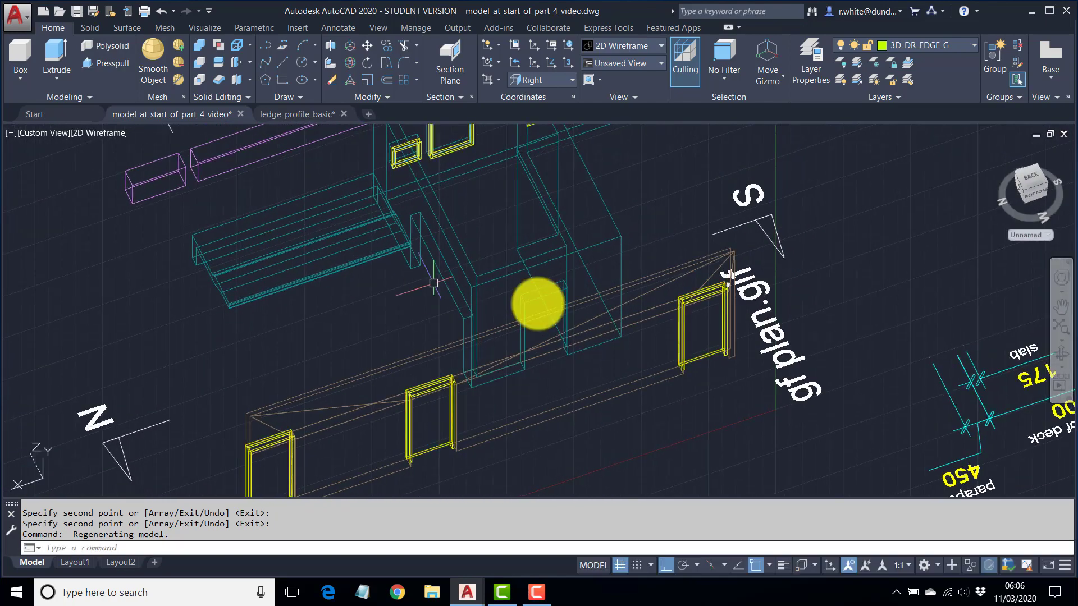
middle_click_drag(601, 324, 517, 295)
scroll(484, 256, "up", 3)
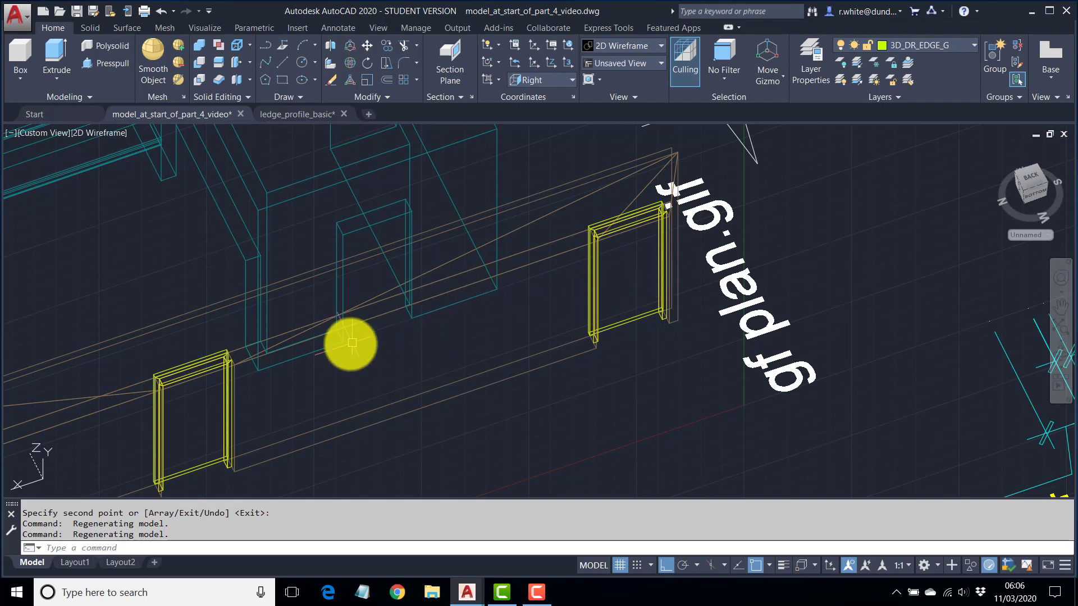
middle_click_drag(635, 263, 585, 257)
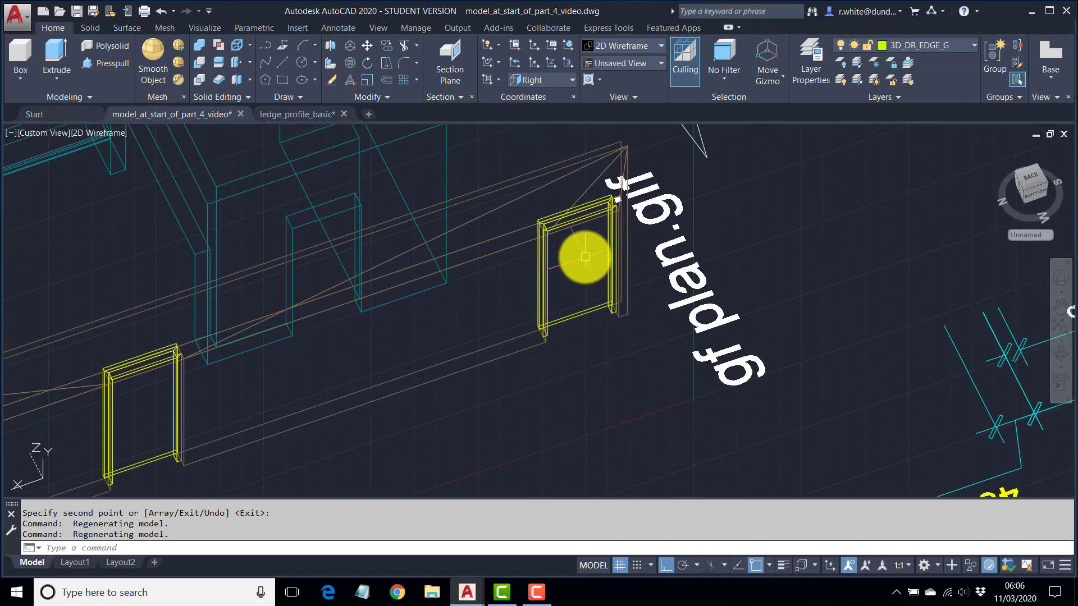
type("P")
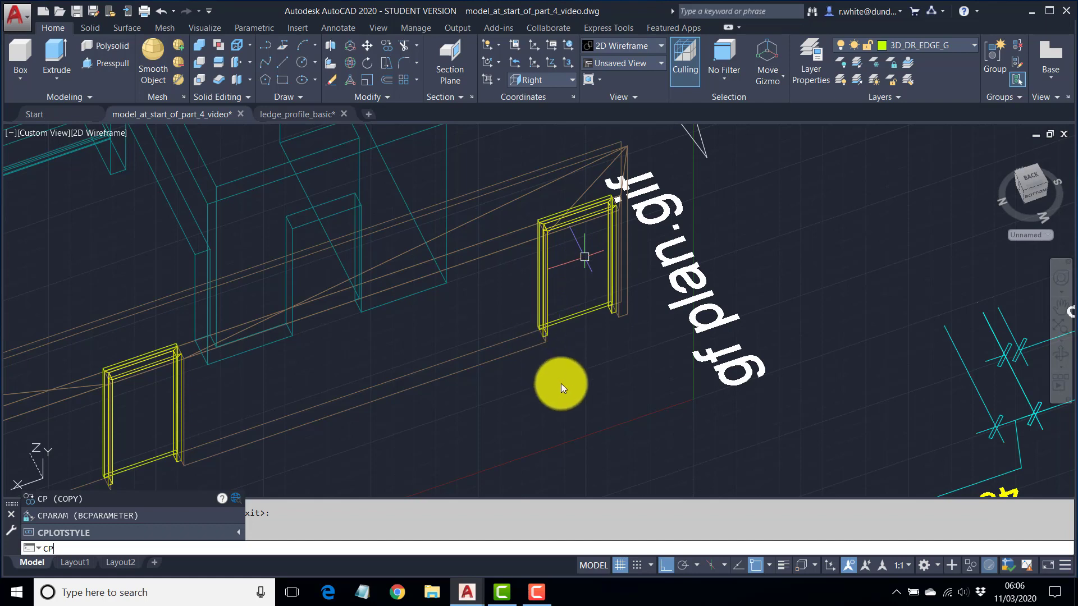
left_click(388, 44)
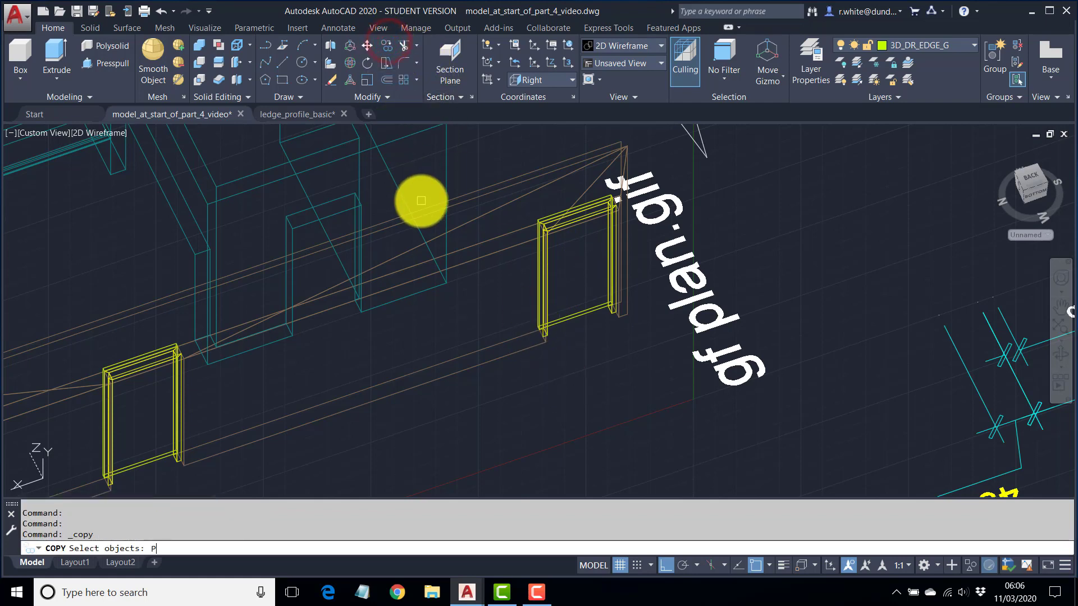
type("P")
key("Return")
key("Return")
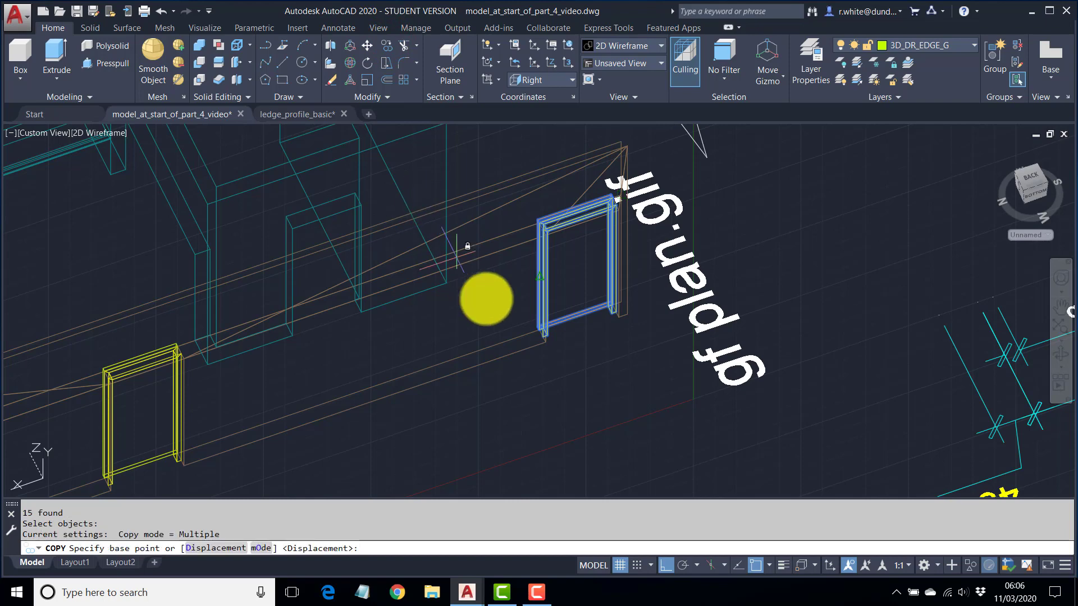
scroll(566, 337, "up", 4)
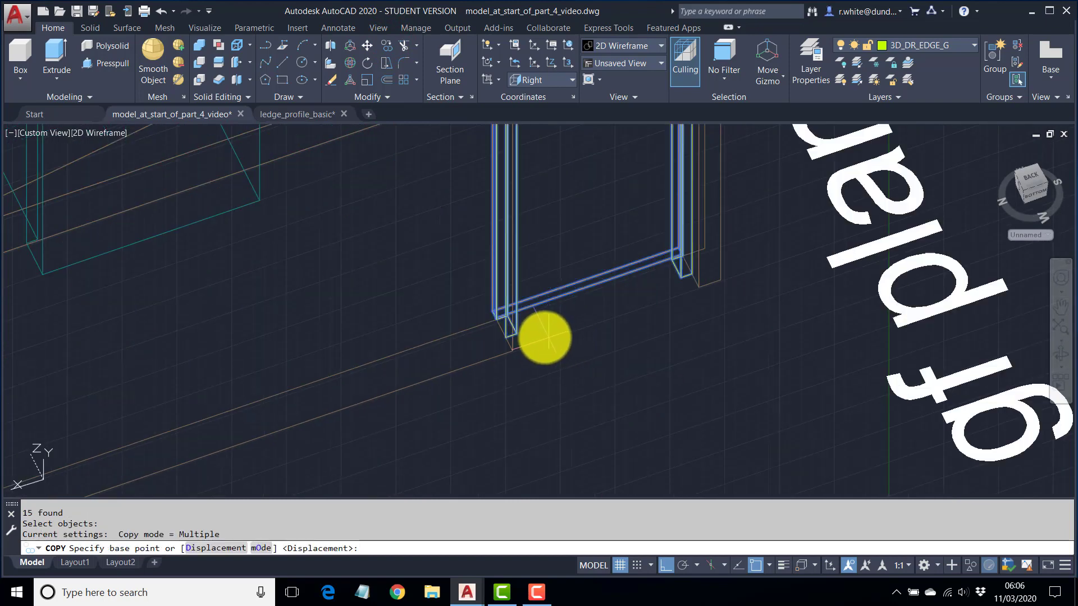
mouse_move(512, 334)
middle_mouse_down()
mouse_move(594, 330)
mouse_move(714, 348)
middle_mouse_up()
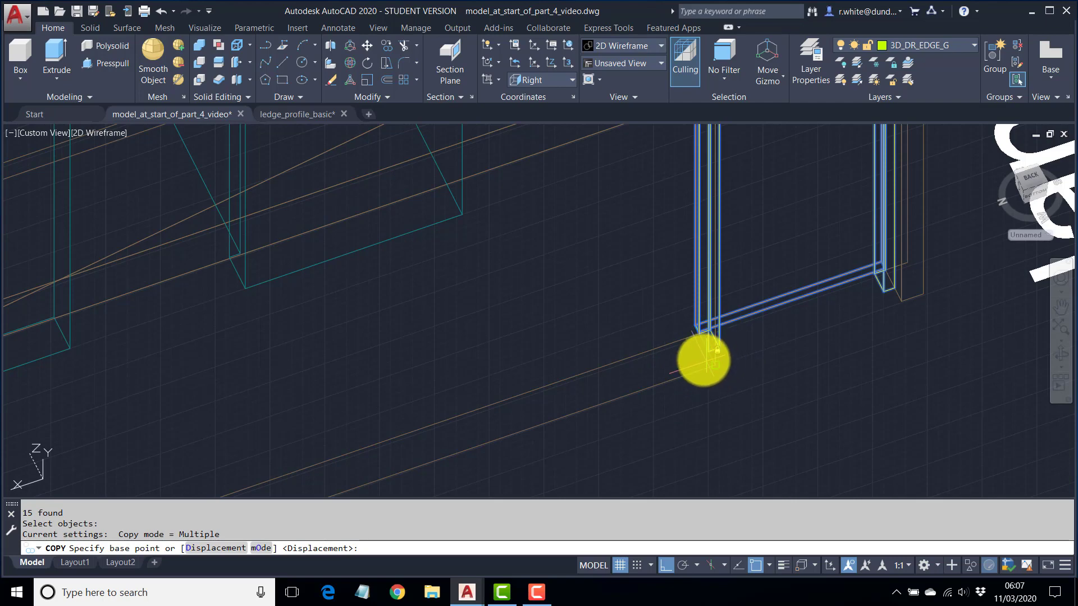
scroll(704, 358, "up", 2)
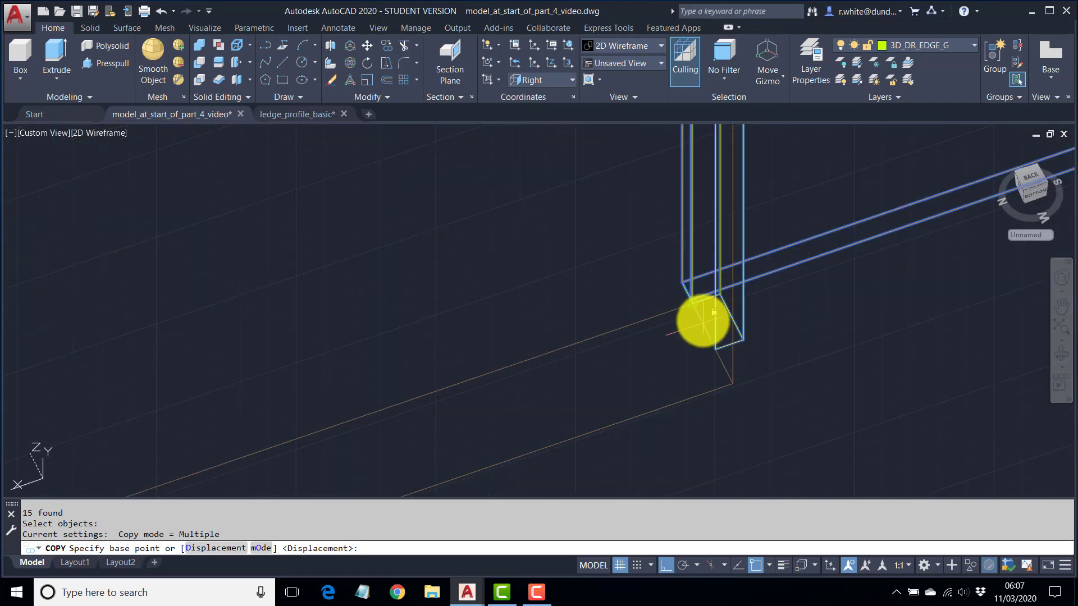
scroll(693, 297, "up", 2)
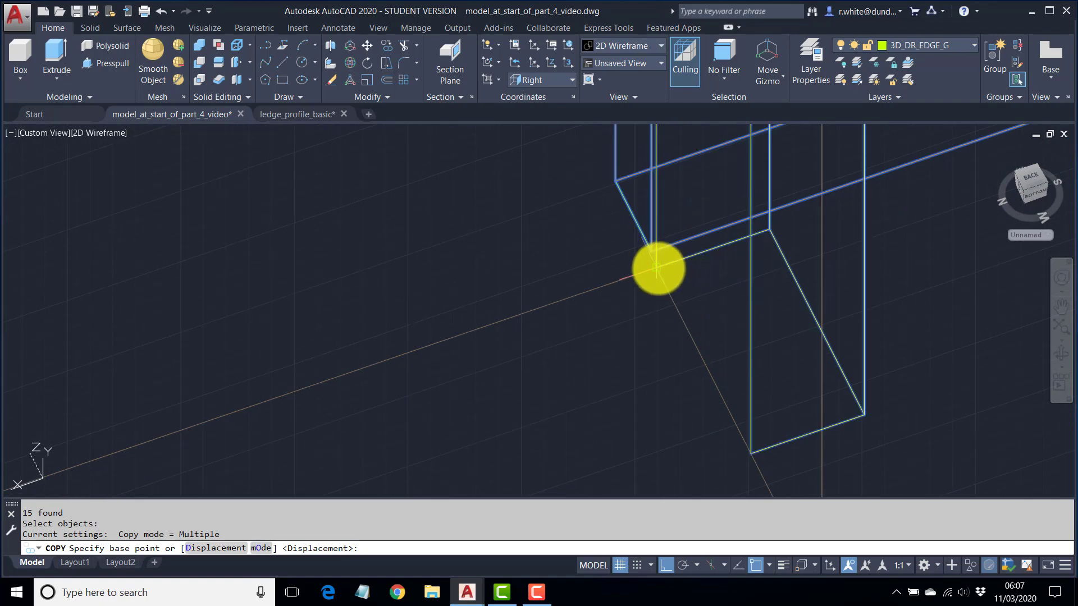
left_click(657, 270)
scroll(655, 272, "down", 3)
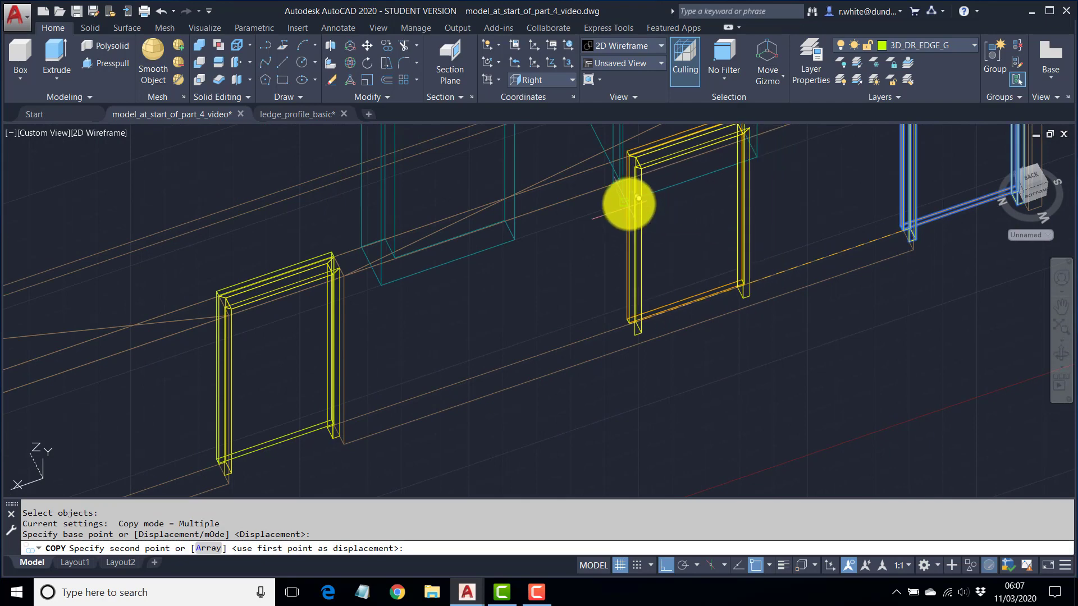
left_click(629, 198)
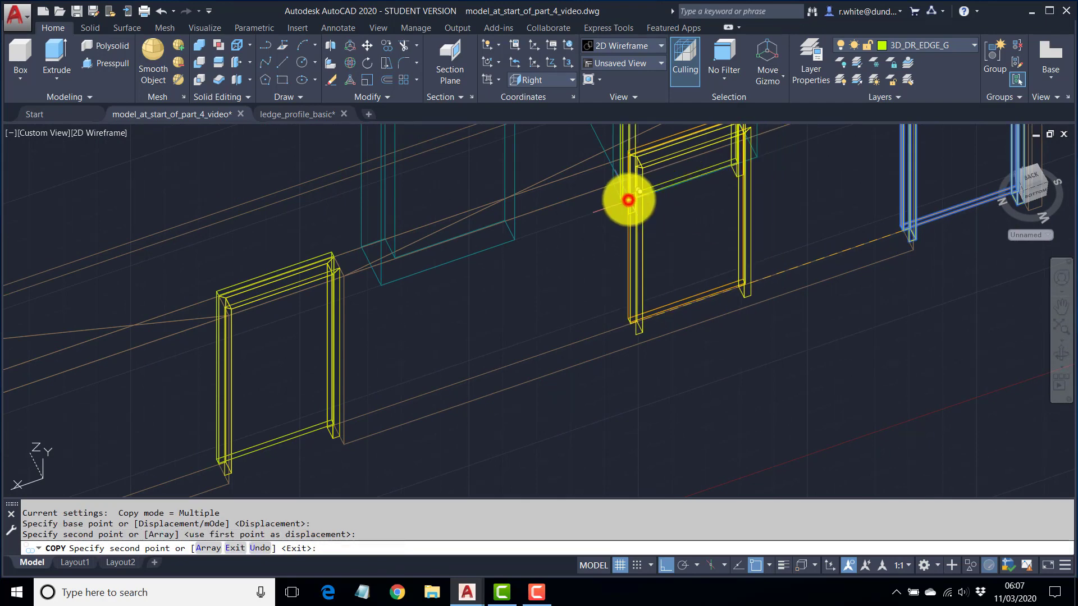
key("Return")
scroll(741, 254, "down", 6)
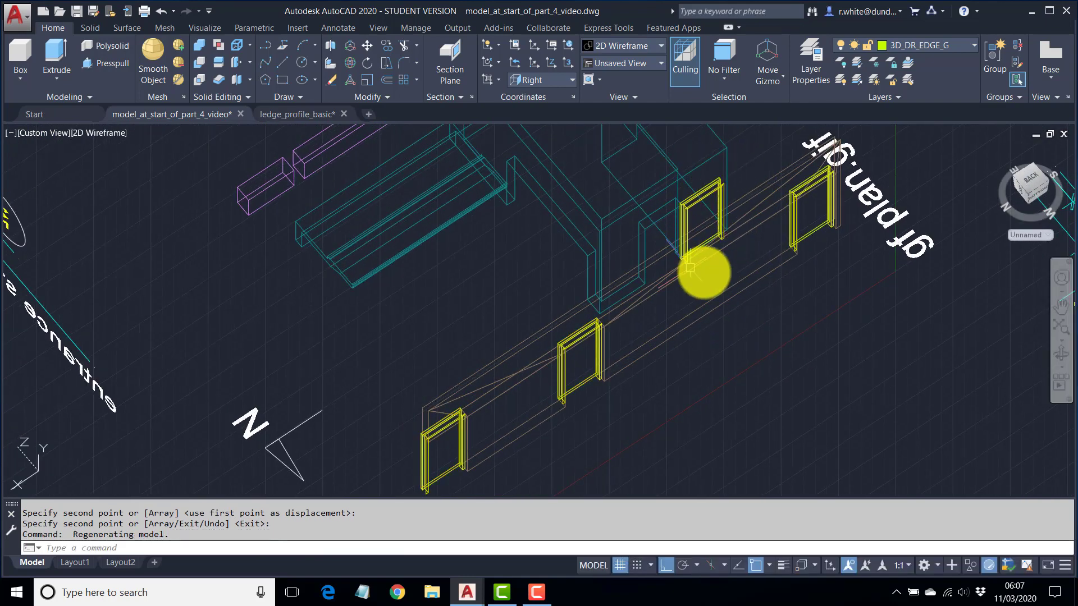
scroll(750, 187, "up", 4)
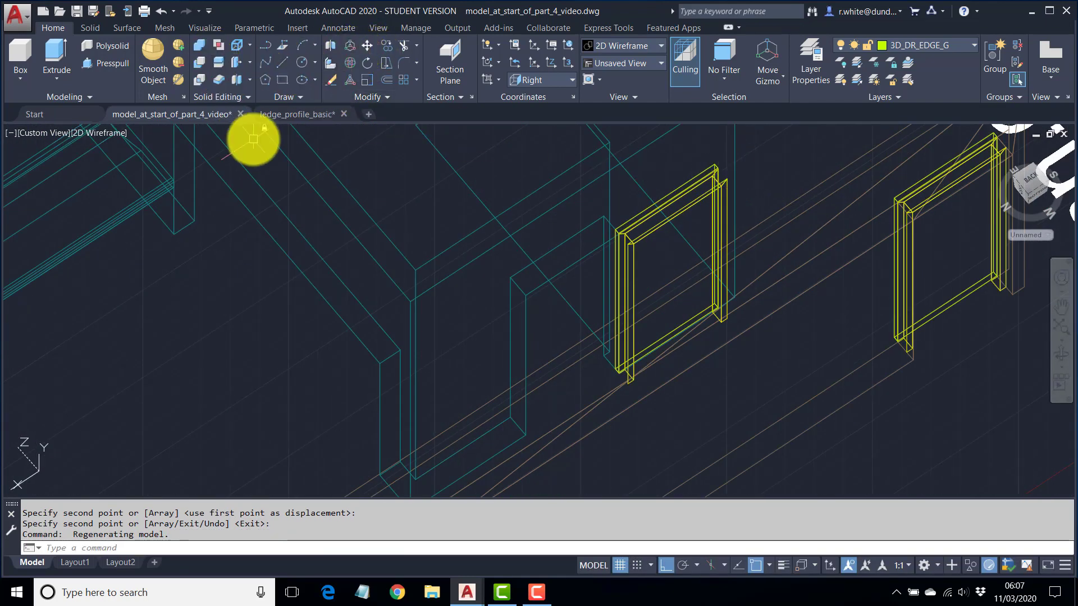
left_click(368, 63)
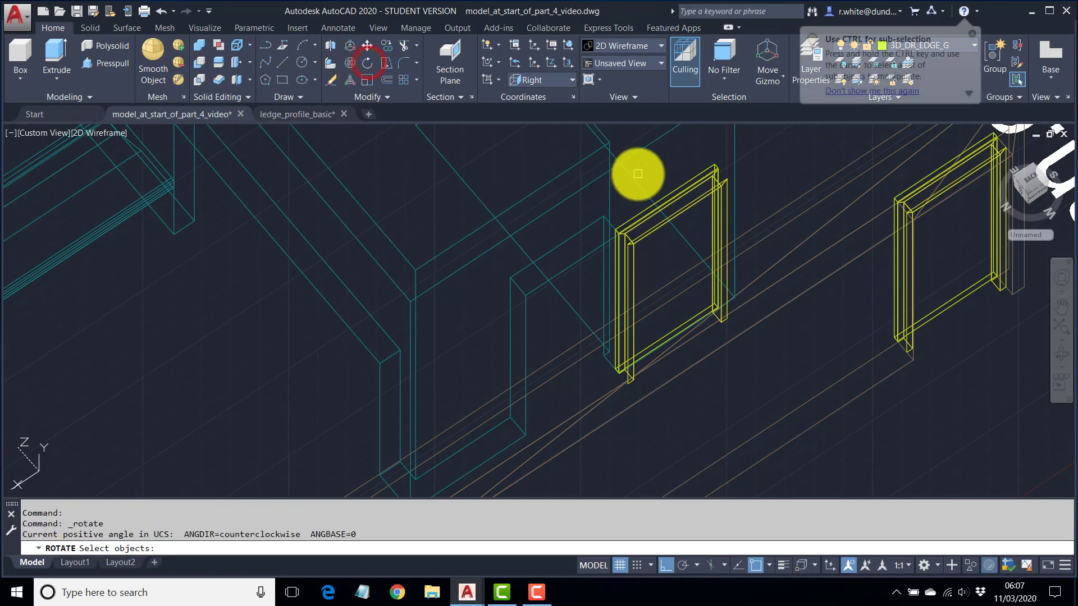
scroll(635, 169, "down", 2)
left_click(539, 192)
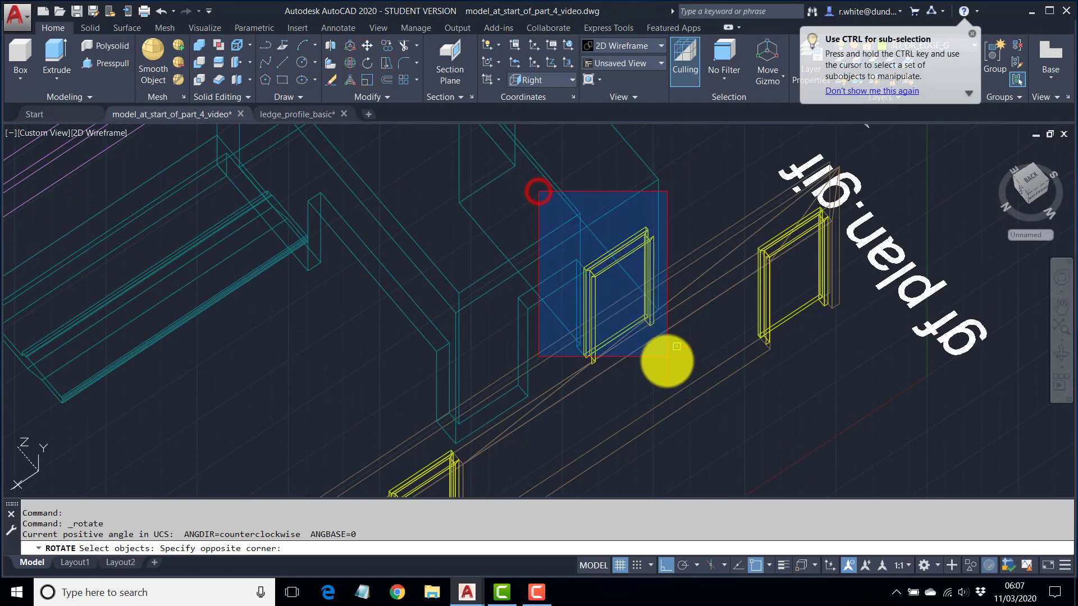
left_click(670, 382)
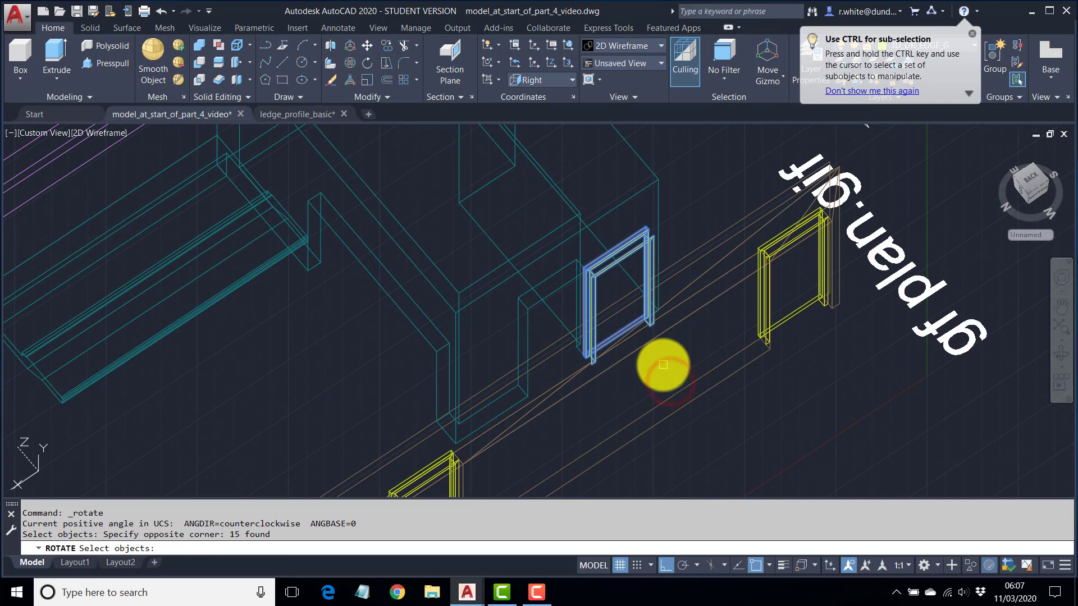
key("Return")
scroll(584, 373, "up", 3)
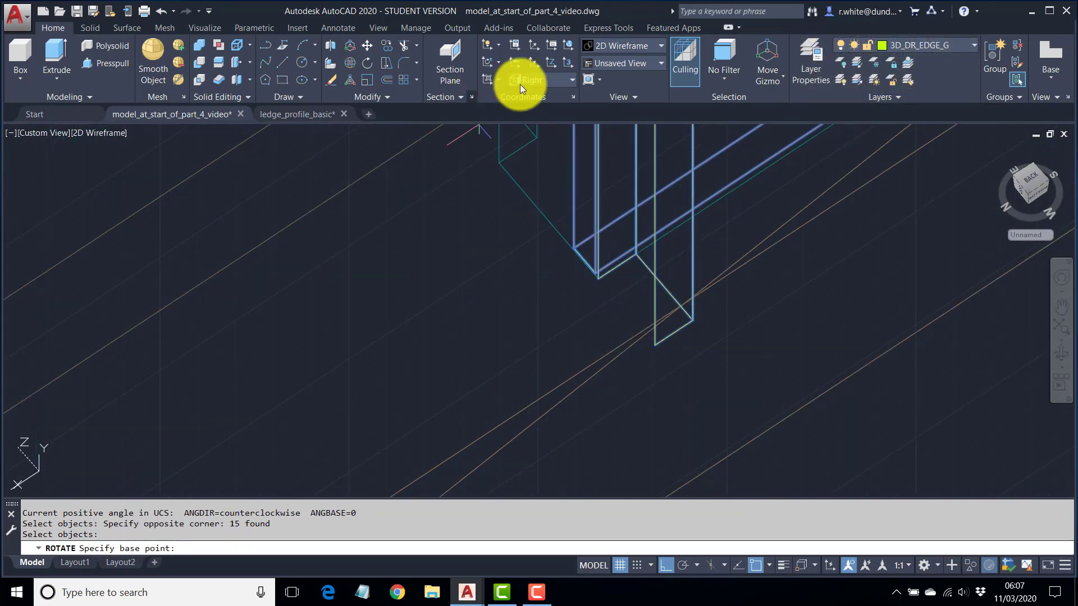
key("Escape")
key("Escape")
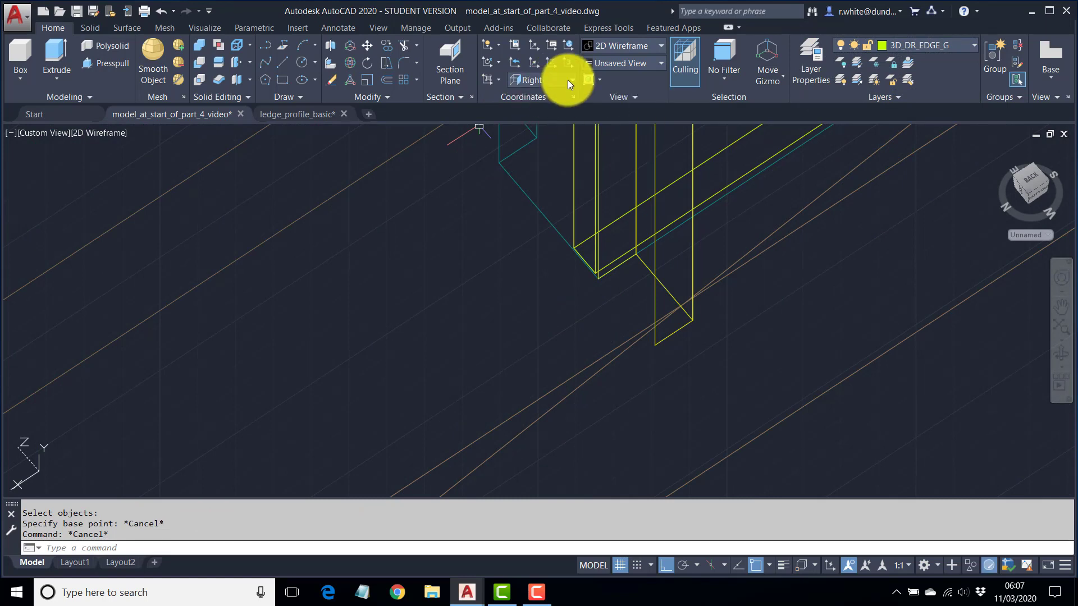
scroll(631, 247, "up", 4)
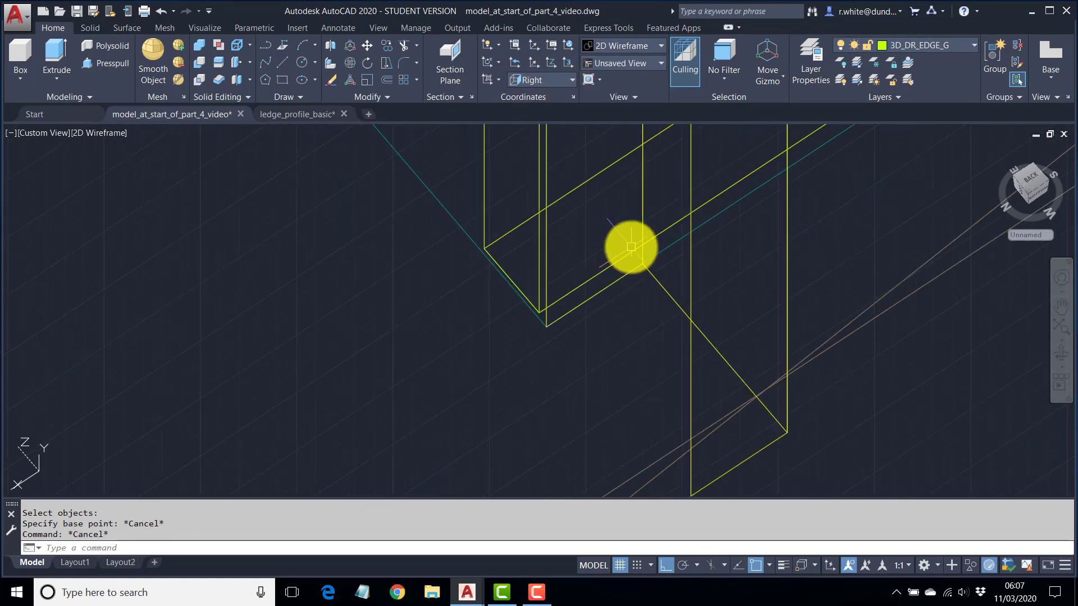
Set the coordinate system to World and rotate the copied door 180 degrees about its lower frame corner on the teal wall.
left_click(553, 82)
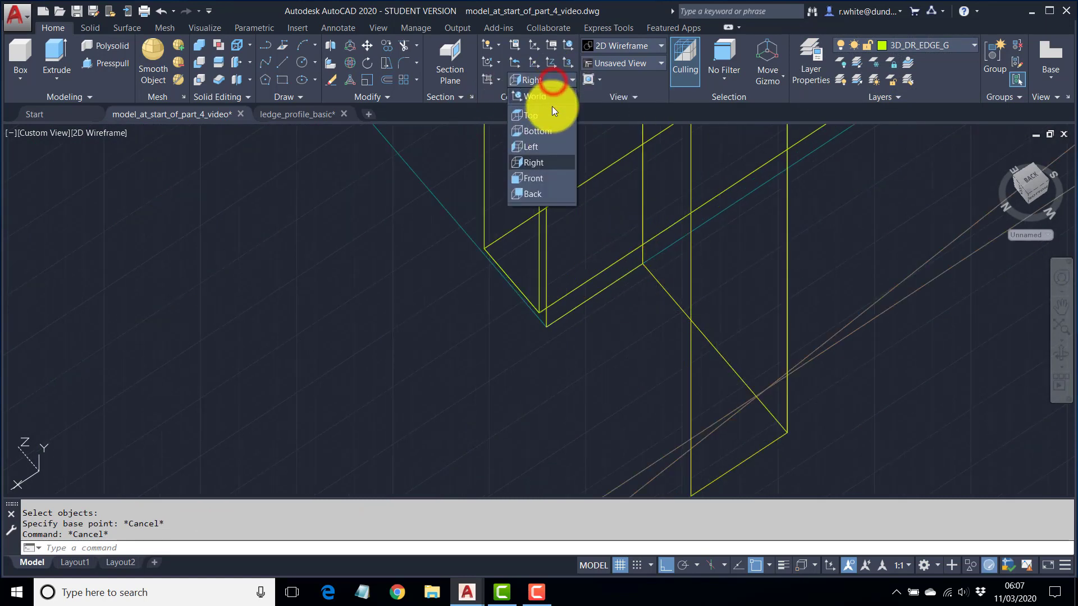
left_click(550, 101)
scroll(534, 199, "down", 5)
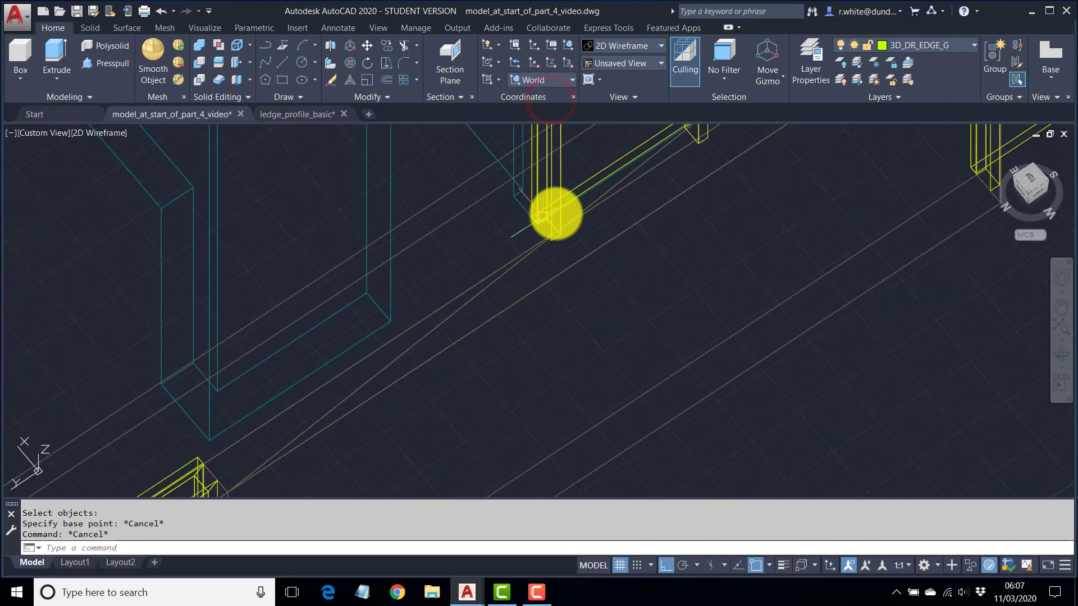
left_click(369, 63)
left_click(462, 206)
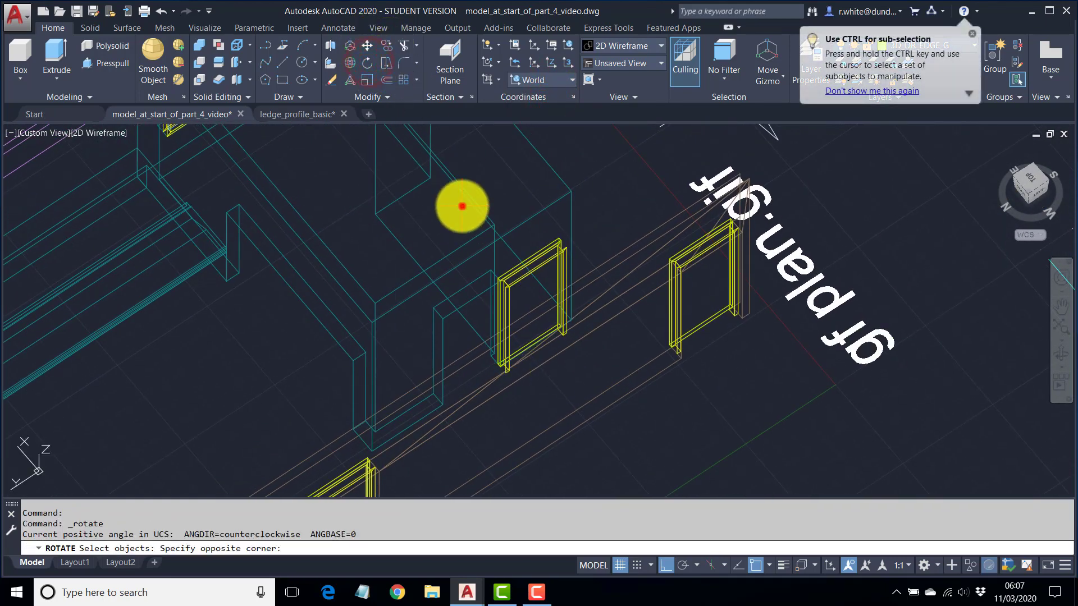
left_click(586, 388)
key("Return")
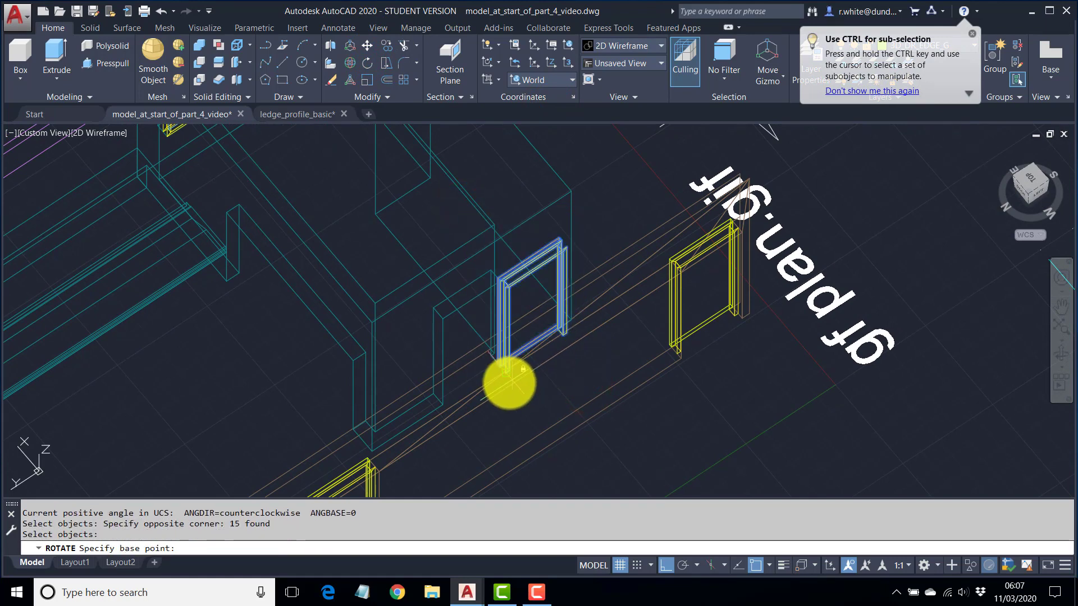
scroll(505, 378, "up", 5)
scroll(431, 293, "up", 2)
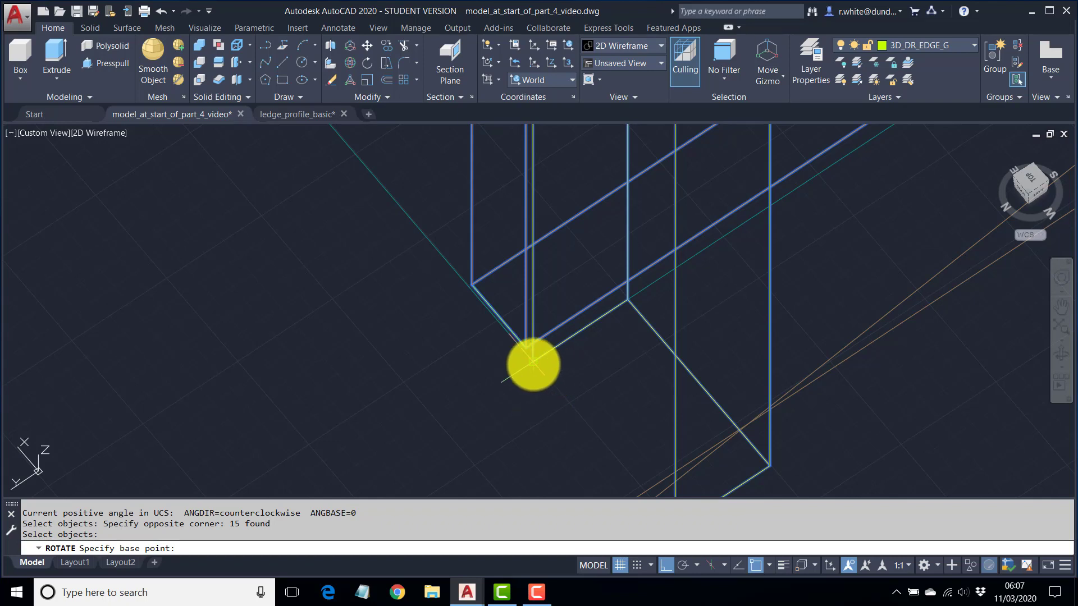
left_click(533, 364)
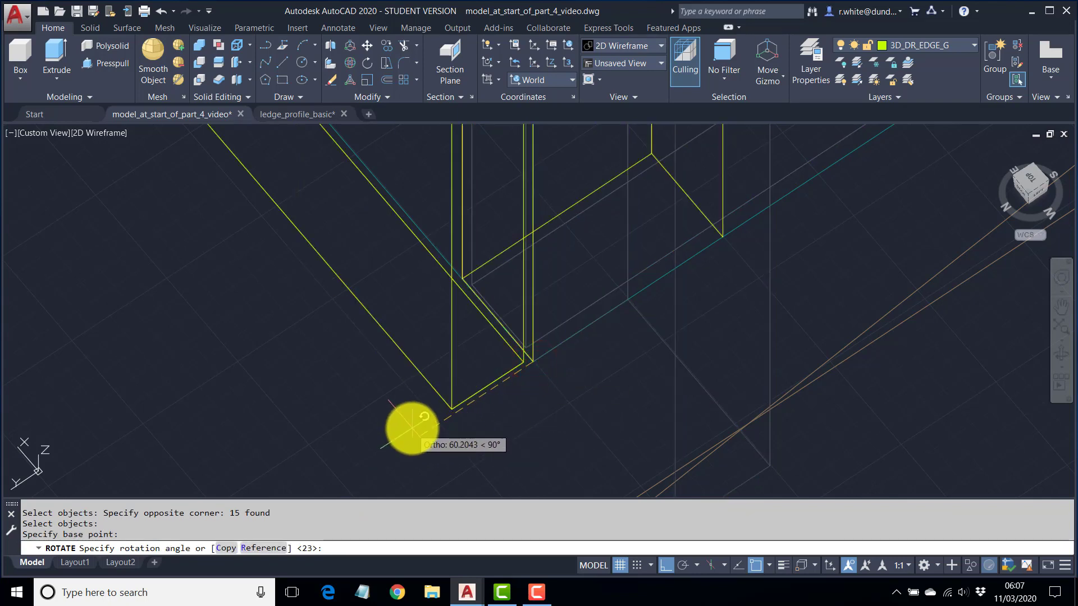
scroll(412, 427, "down", 5)
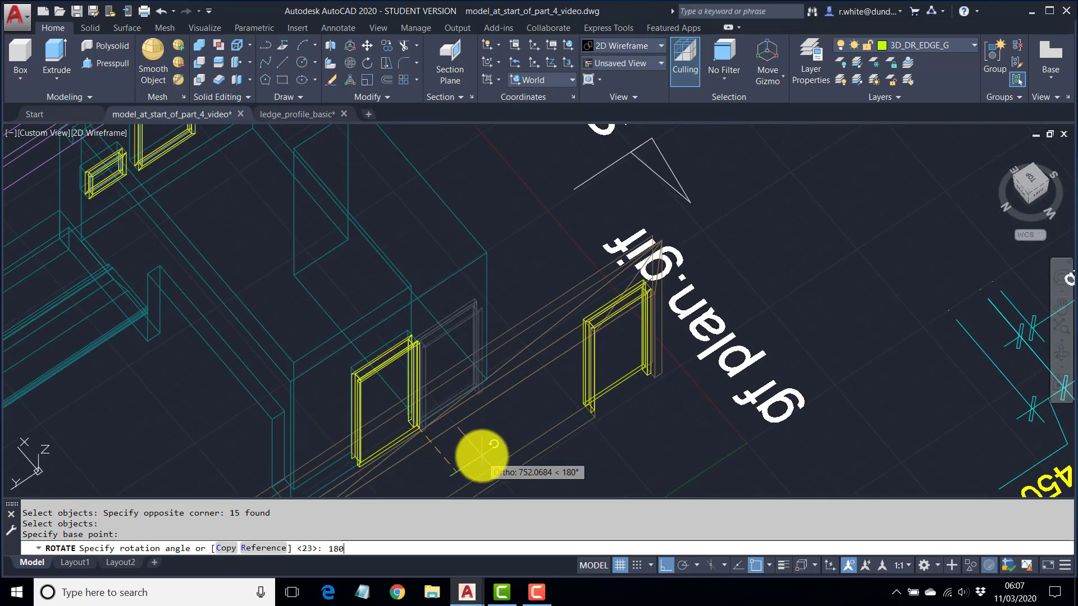
type("180")
key("Return")
Stretch the free side of the rotated door on the teal wall from its upper frame corner to the opening's matching upper corner.
middle_click_drag(397, 389, 308, 228, "shift")
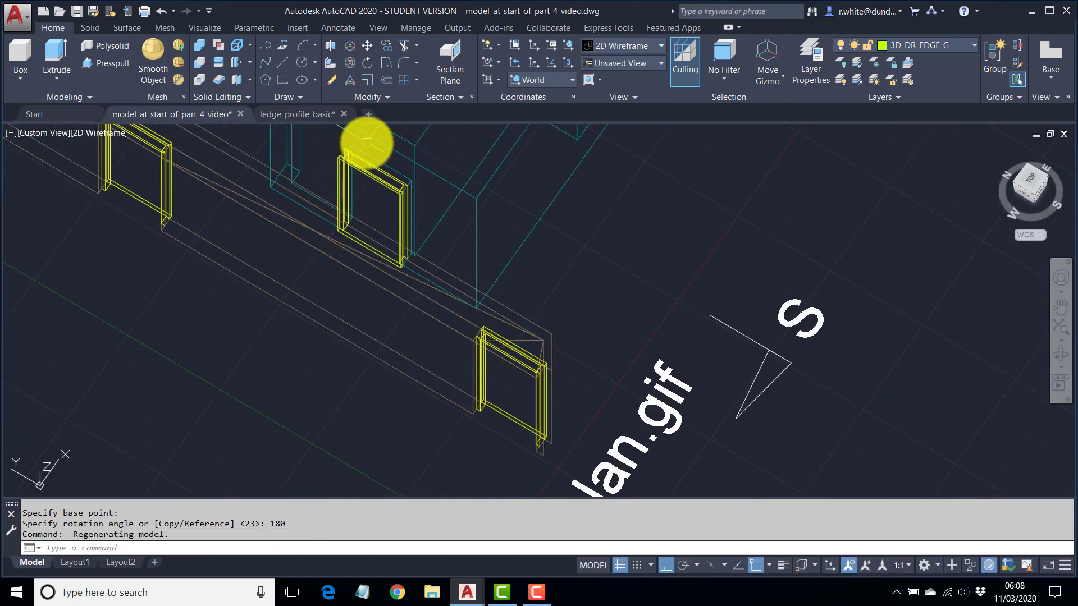
scroll(373, 165, "up", 5)
middle_click_drag(345, 276, 319, 191, "shift")
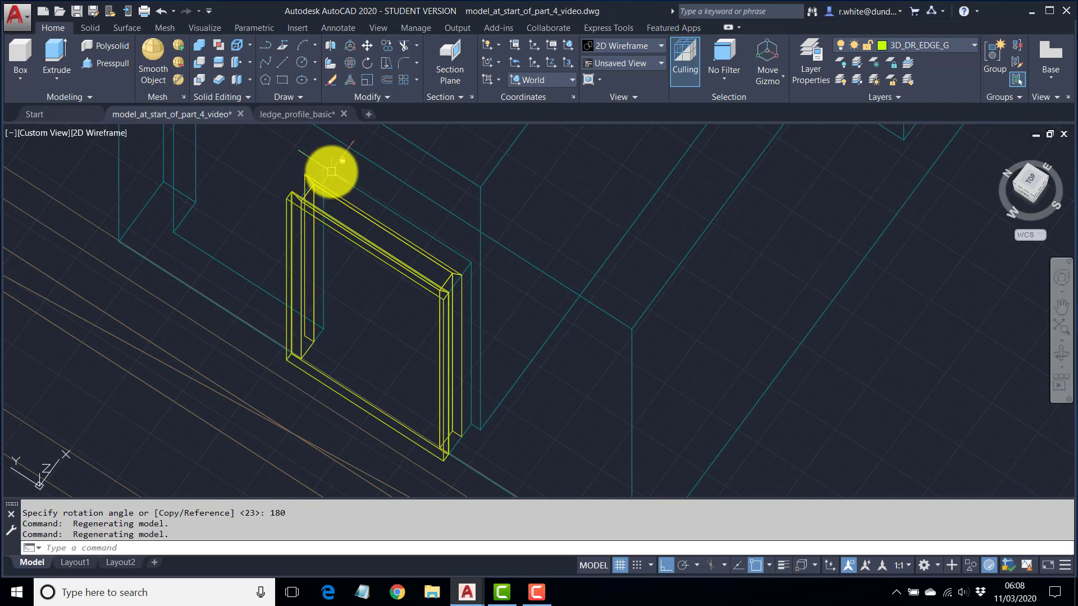
left_click(384, 64)
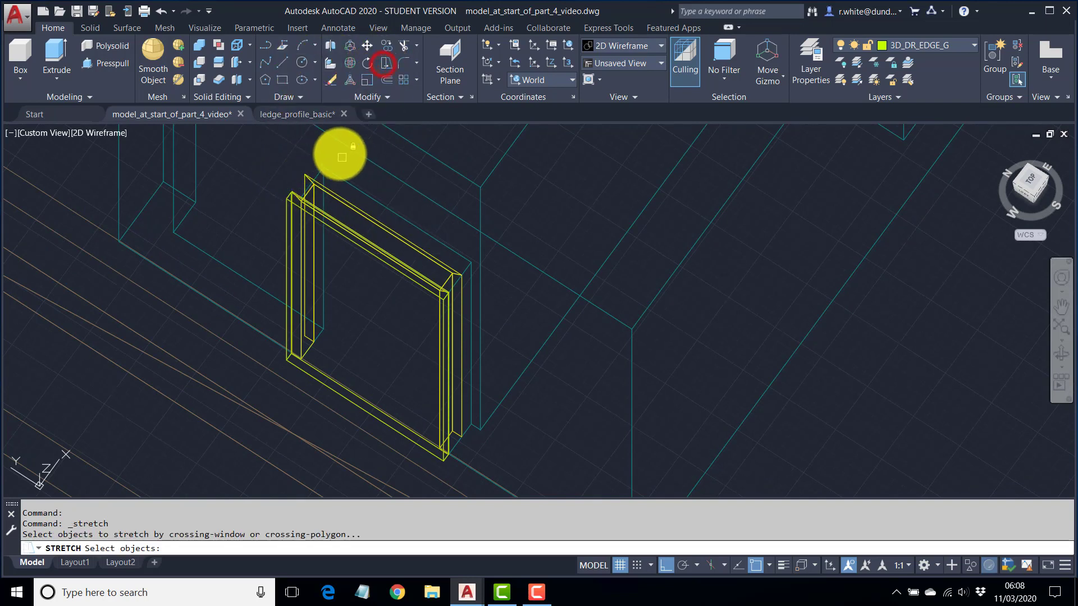
left_click(339, 150)
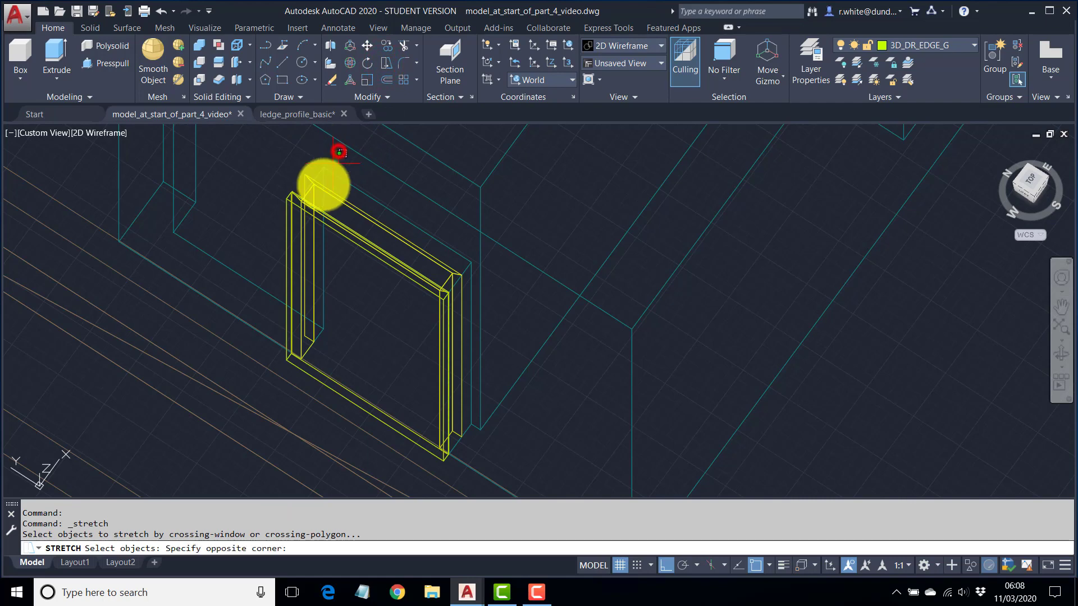
left_click(258, 380)
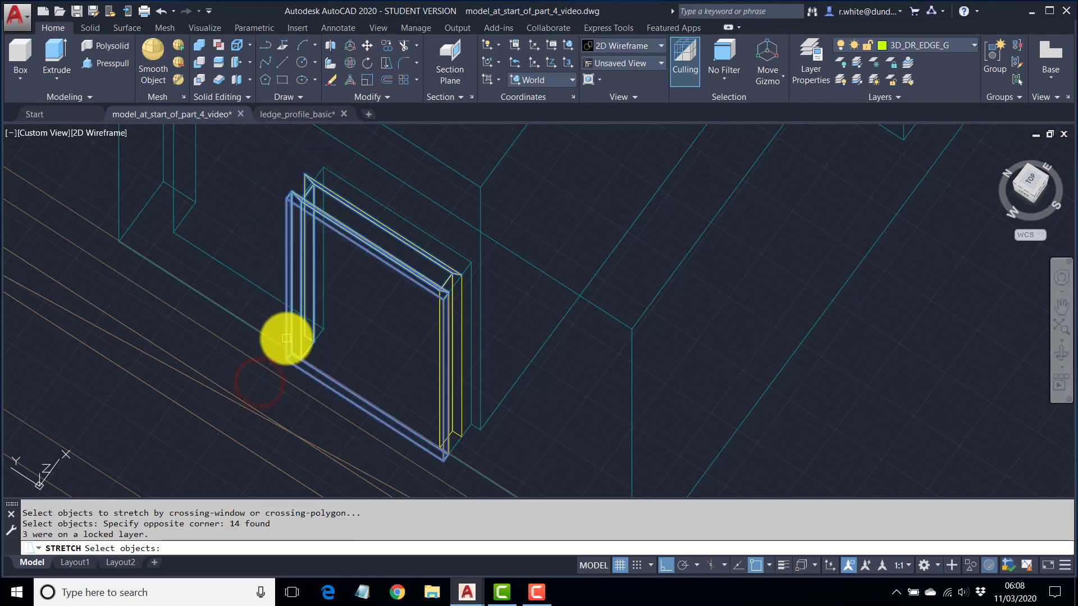
key("Return")
scroll(315, 171, "up", 4)
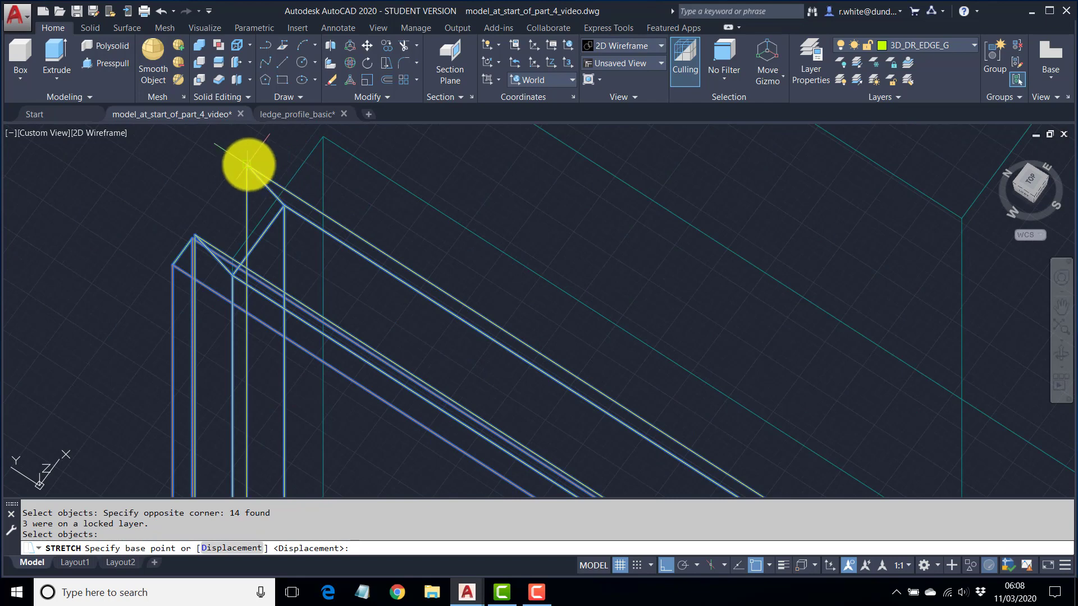
scroll(223, 238, "up", 4)
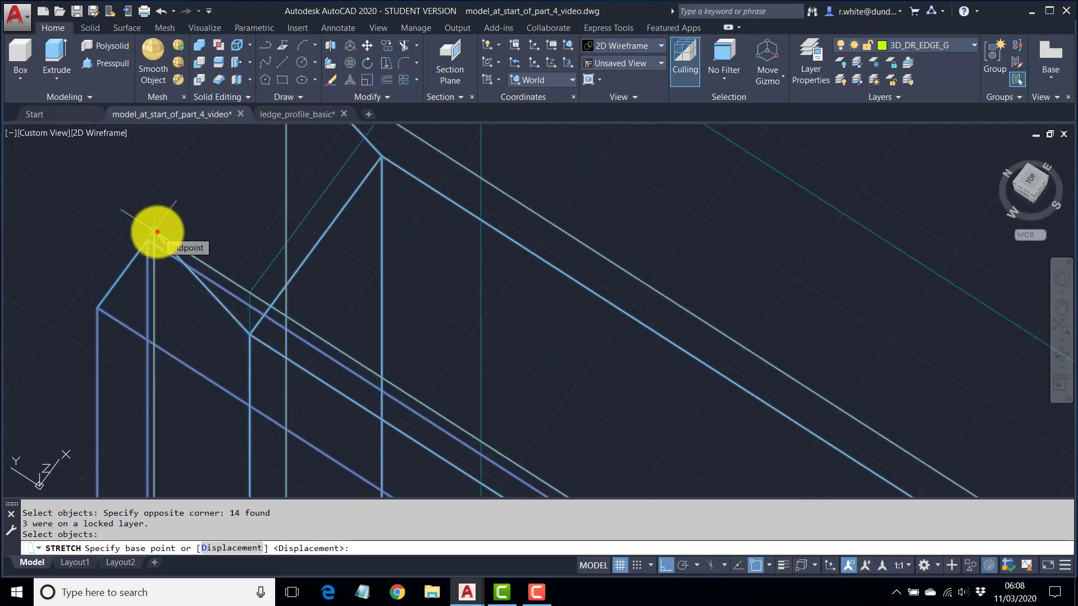
left_click(157, 231)
left_click(251, 291)
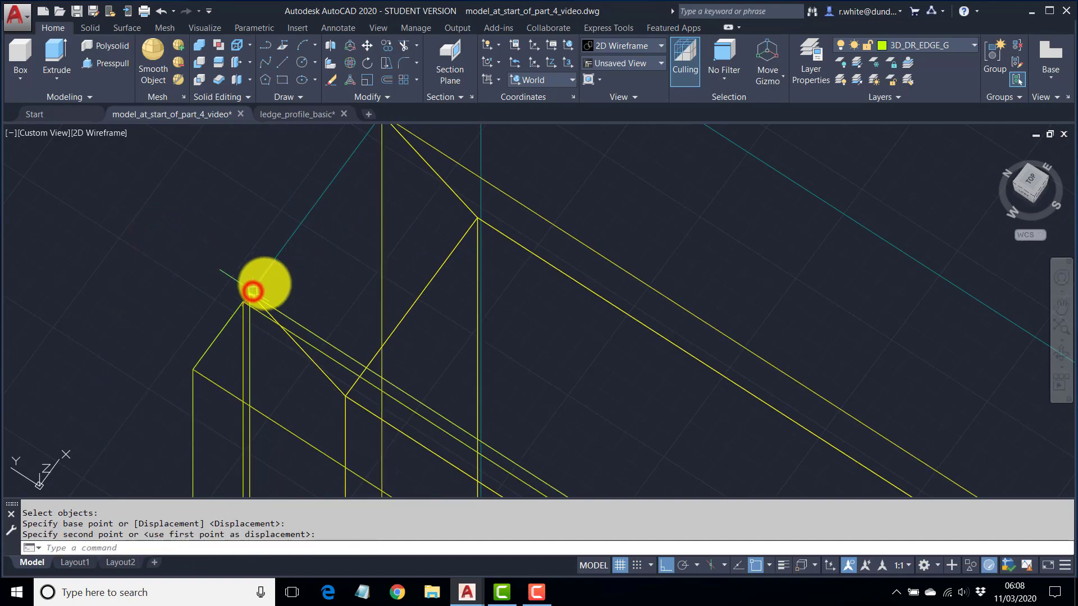
Turn on the 3D_WL_WHITE_G layer.
scroll(313, 234, "down", 5)
middle_click_drag(326, 250, 438, 364, "shift")
scroll(359, 321, "down", 8)
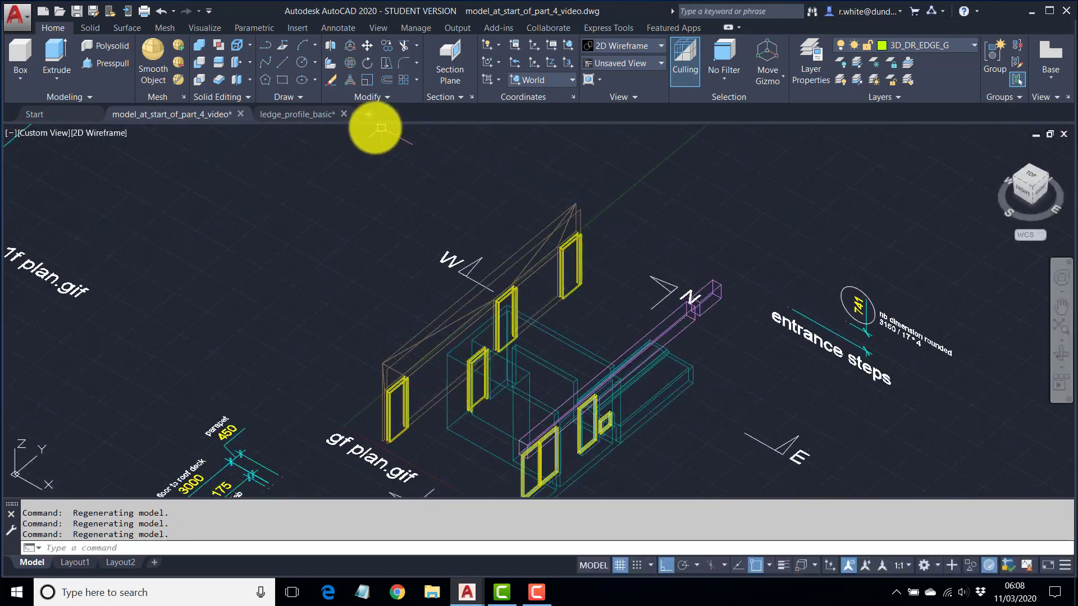
left_click(973, 44)
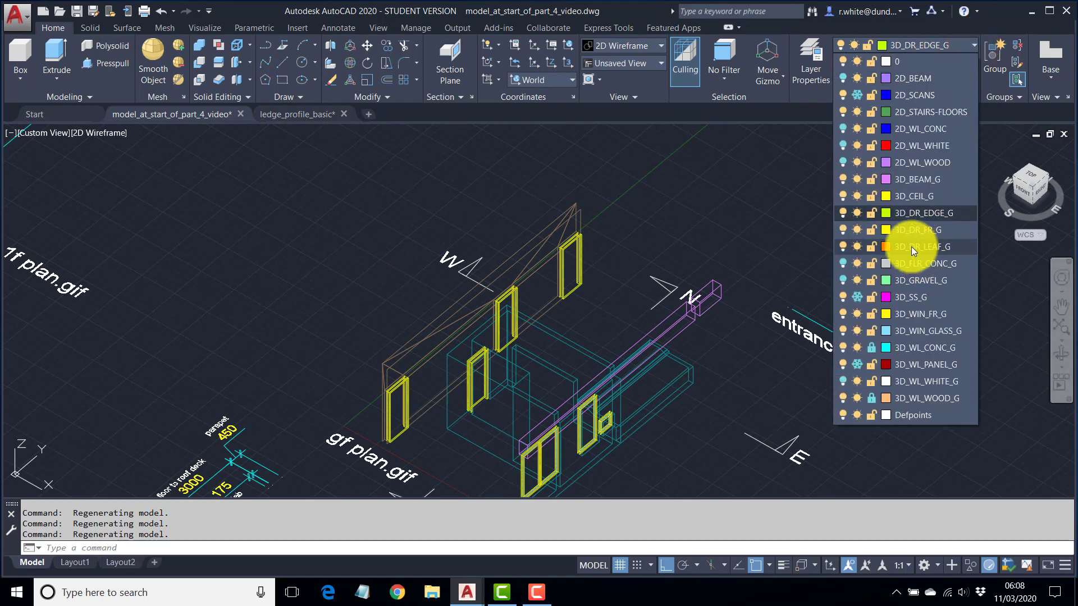
left_click(842, 382)
left_click(582, 332)
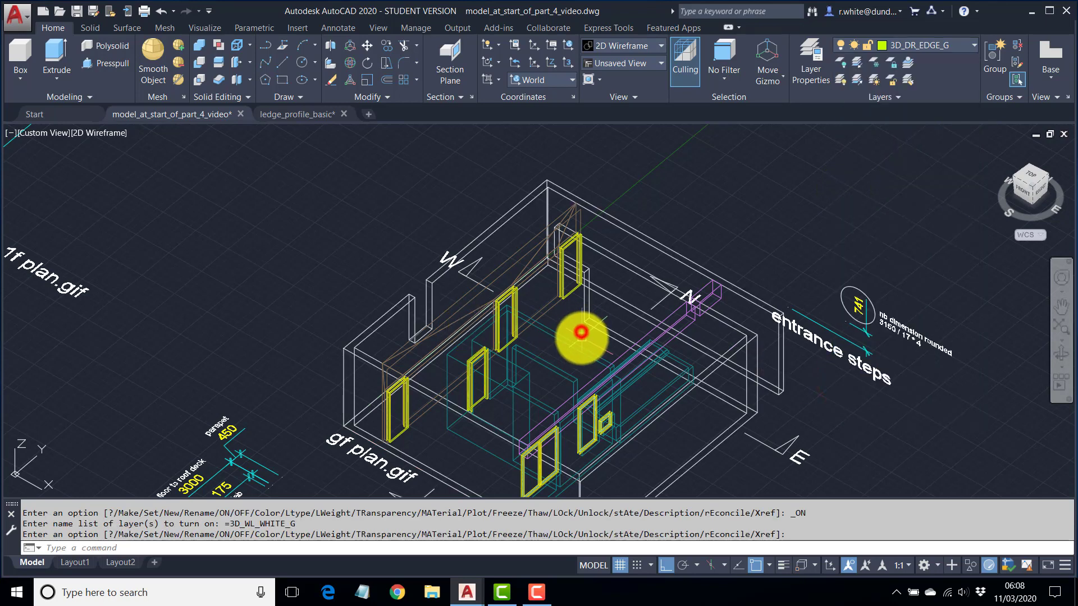
Copy the door in the wood wall's end opening from its upper frame corner to the upper corner at the white wall's opening.
middle_click_drag(582, 332, 589, 269, "shift")
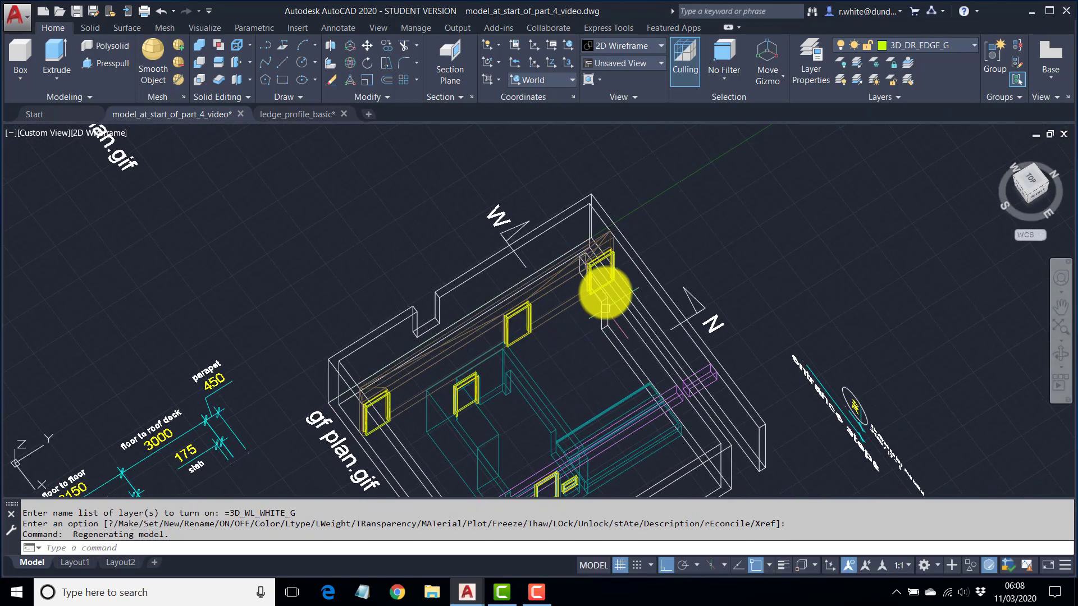
middle_click_drag(599, 320, 558, 349, "shift")
scroll(402, 359, "up", 6)
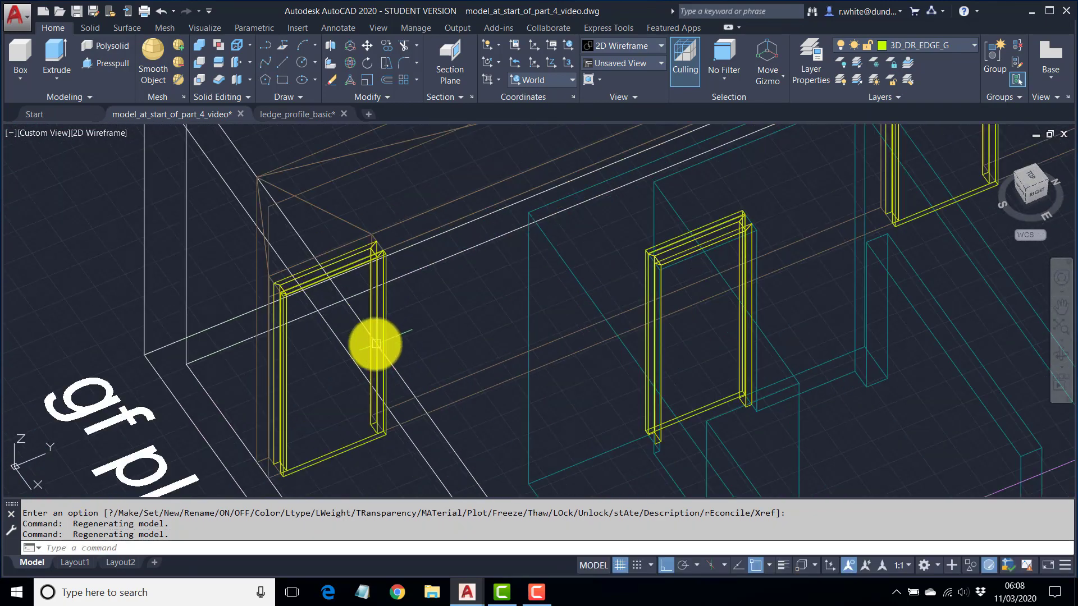
middle_click_drag(360, 460, 343, 427)
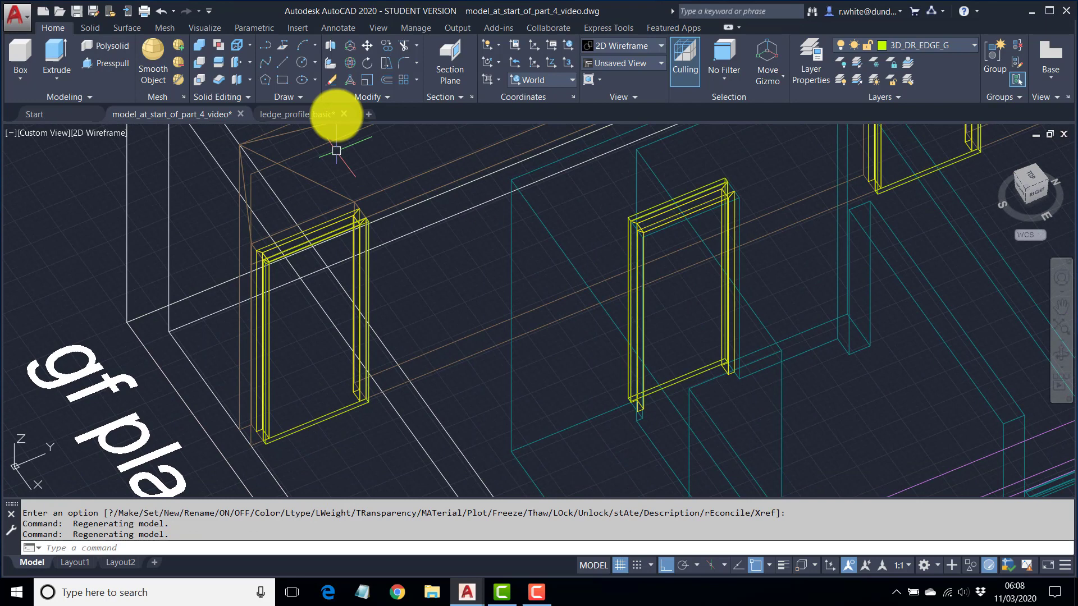
left_click(387, 45)
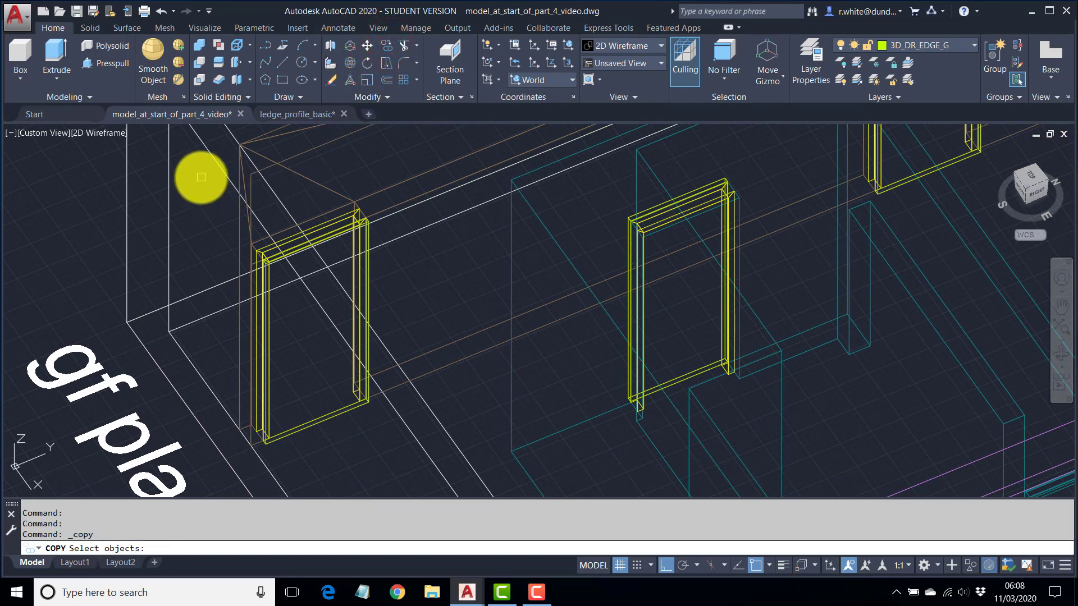
left_click(201, 177)
left_click(395, 470)
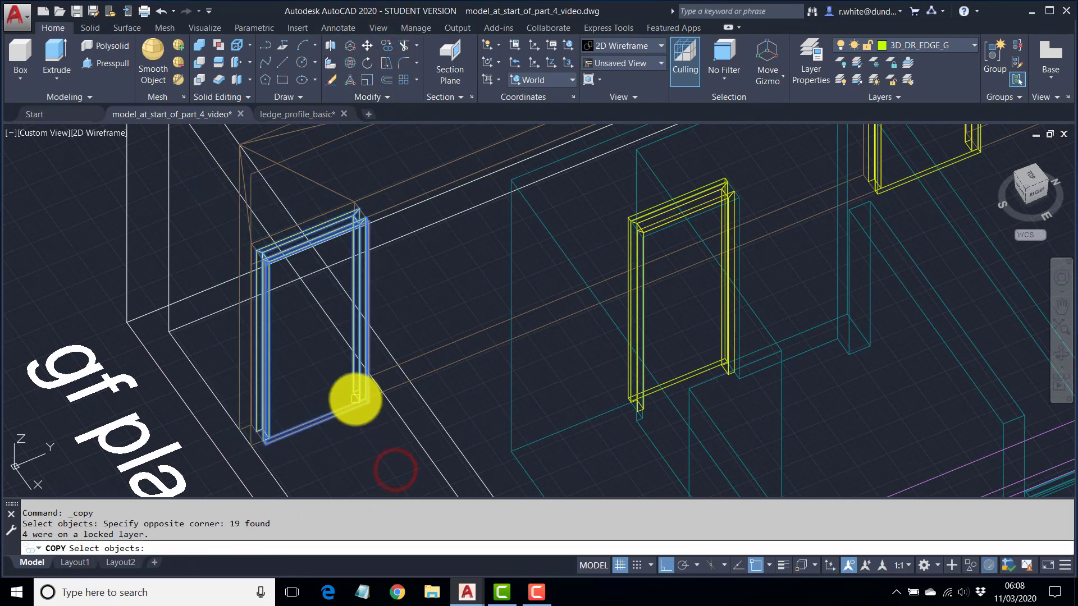
key("Return")
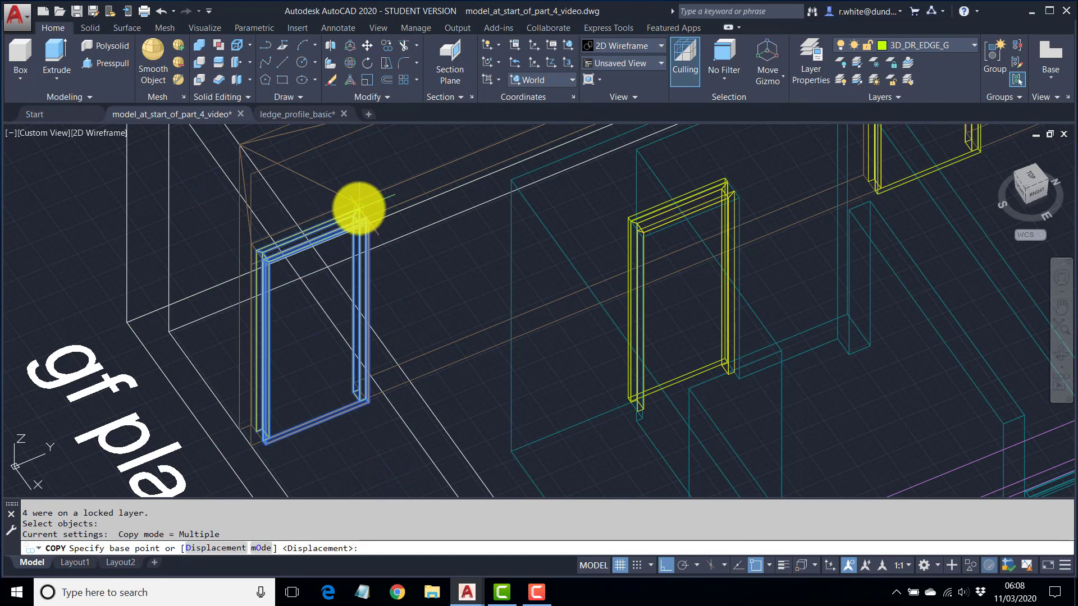
scroll(385, 207, "up", 3)
scroll(353, 267, "up", 2)
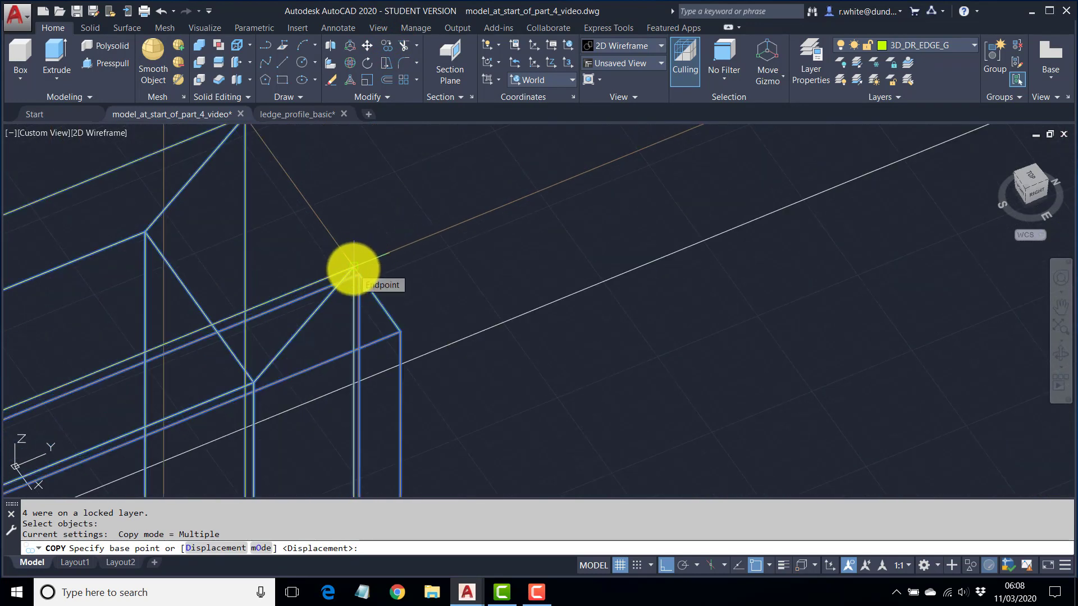
left_click(353, 267)
scroll(414, 243, "down", 6)
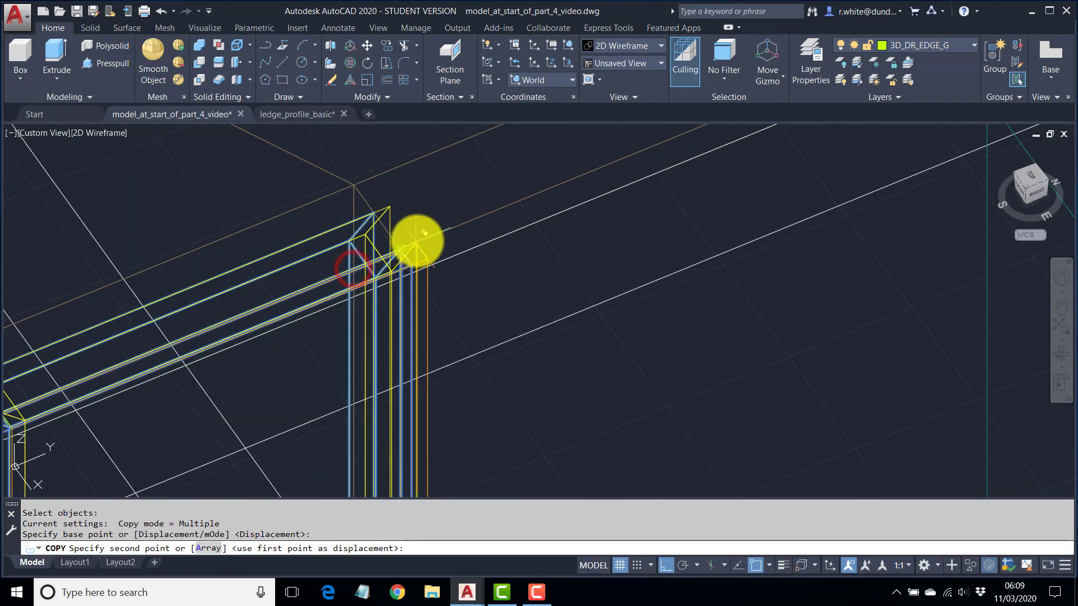
scroll(732, 254, "up", 8)
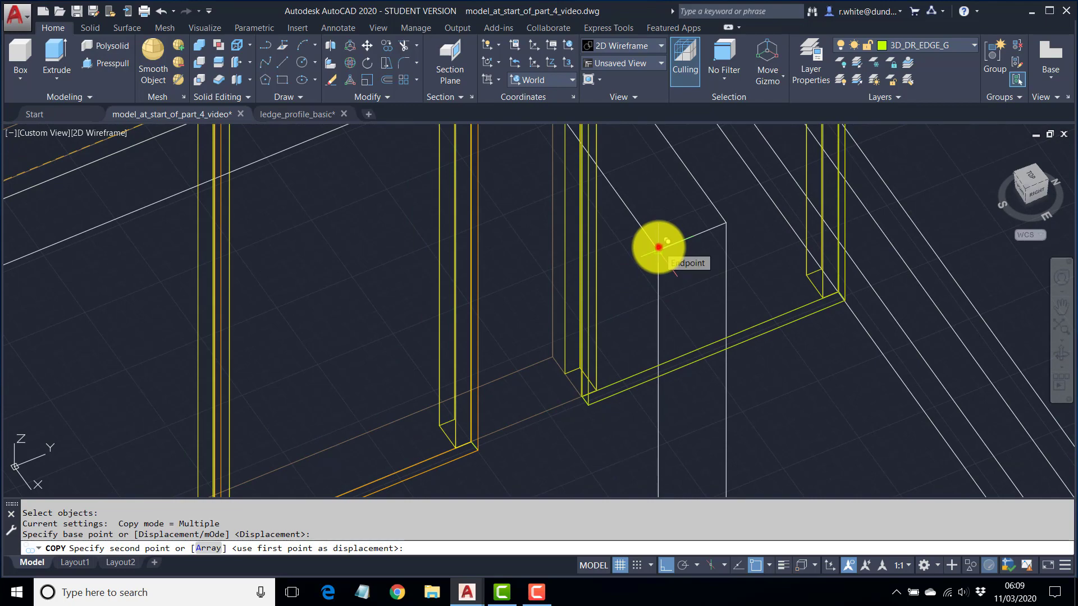
scroll(658, 247, "down", 5)
left_click(589, 332)
key("Escape")
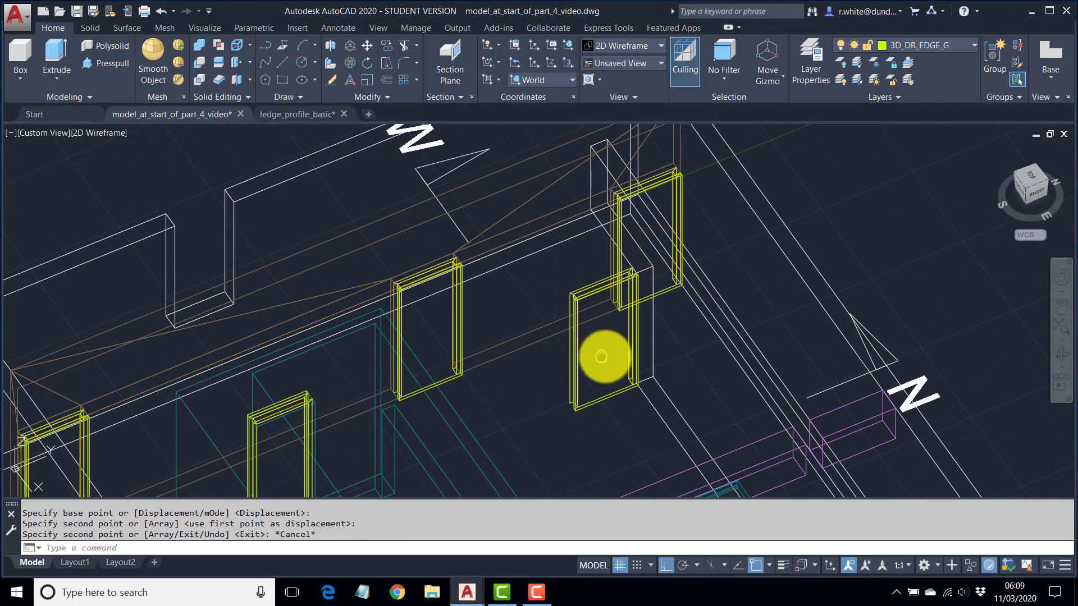
Rotate the copied door -90 degrees about its lower frame corner at the white wall.
middle_click_drag(601, 357, 562, 399)
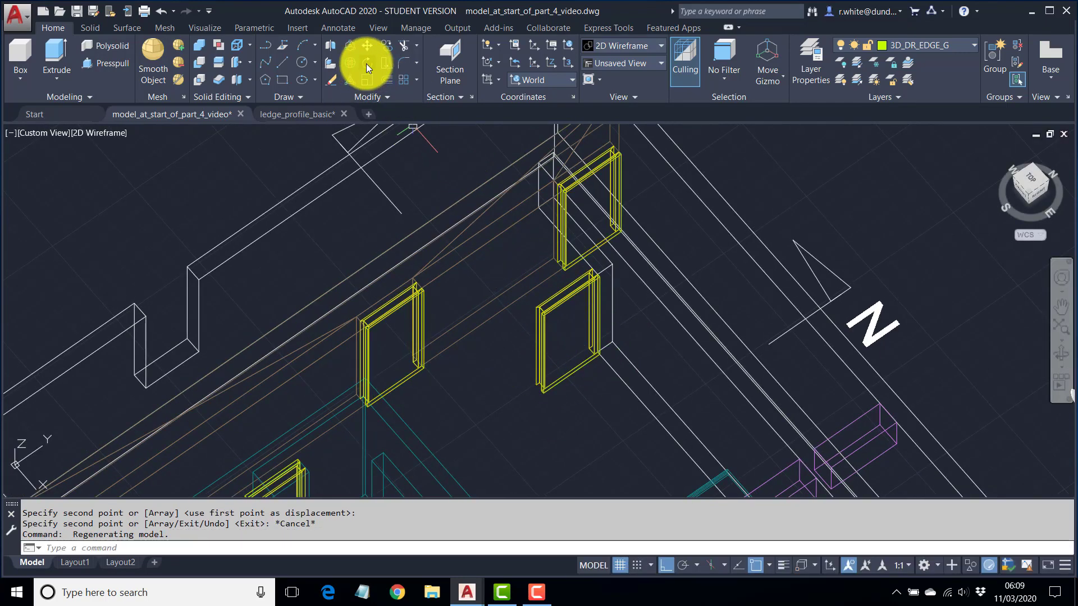
left_click(366, 63)
left_click(518, 424)
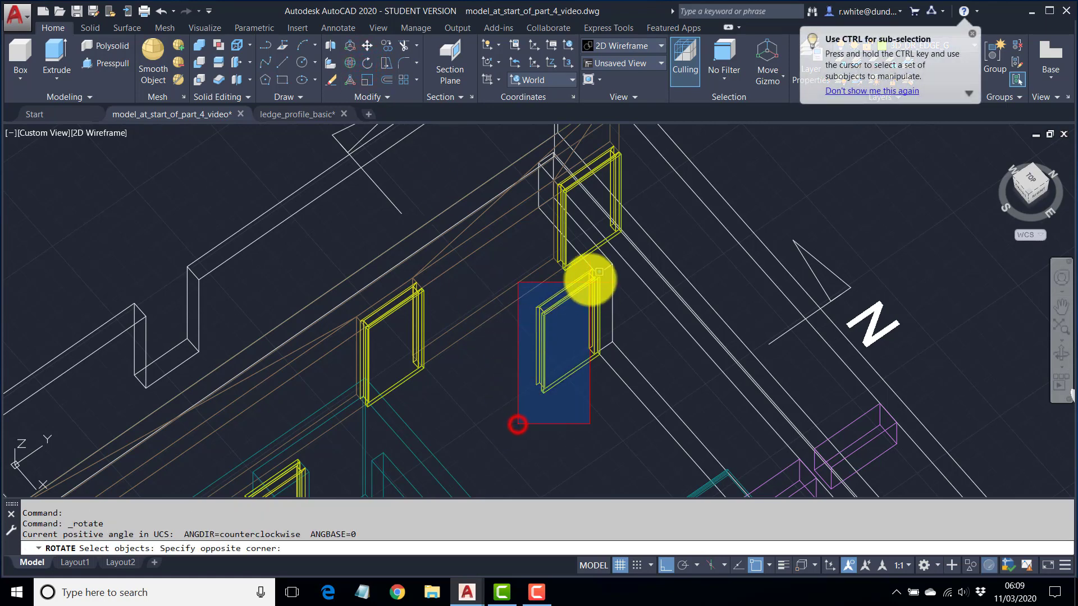
left_click(608, 262)
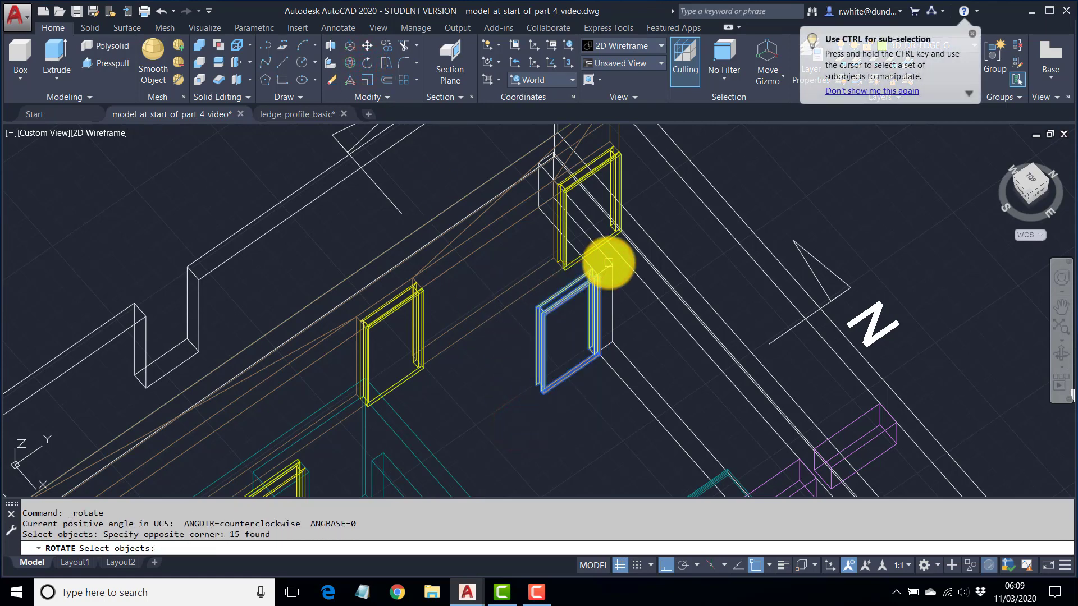
key("Return")
scroll(608, 349, "up", 5)
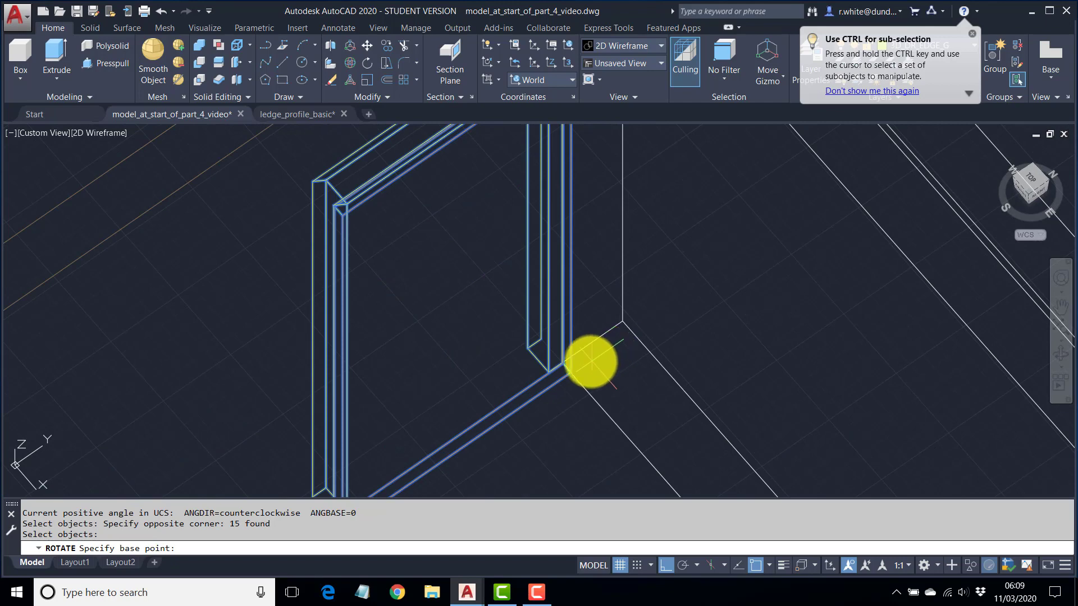
scroll(590, 362, "up", 2)
scroll(511, 367, "up", 2)
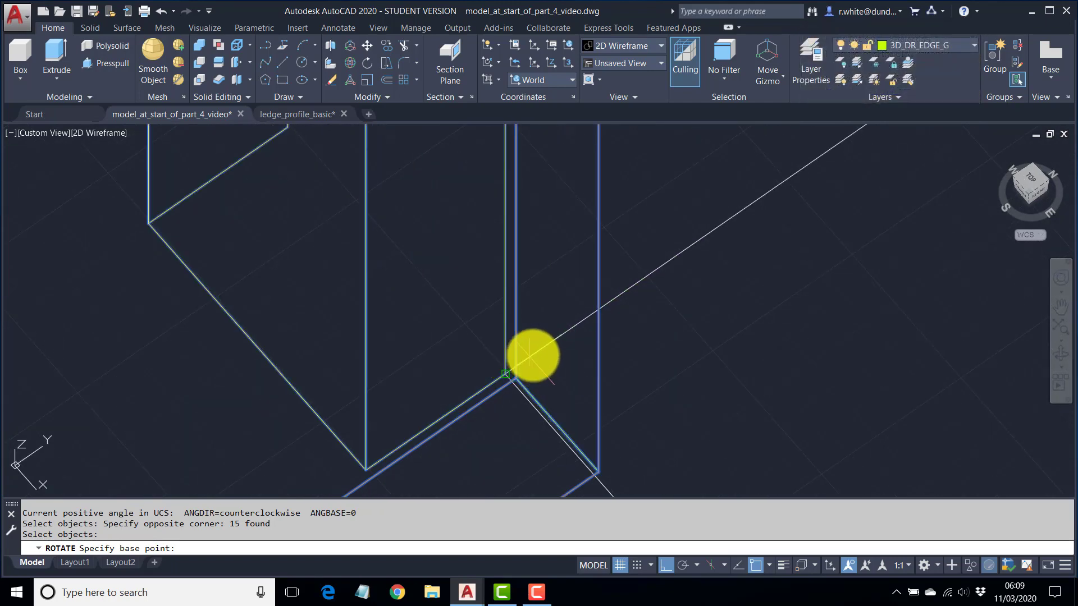
left_click(502, 375)
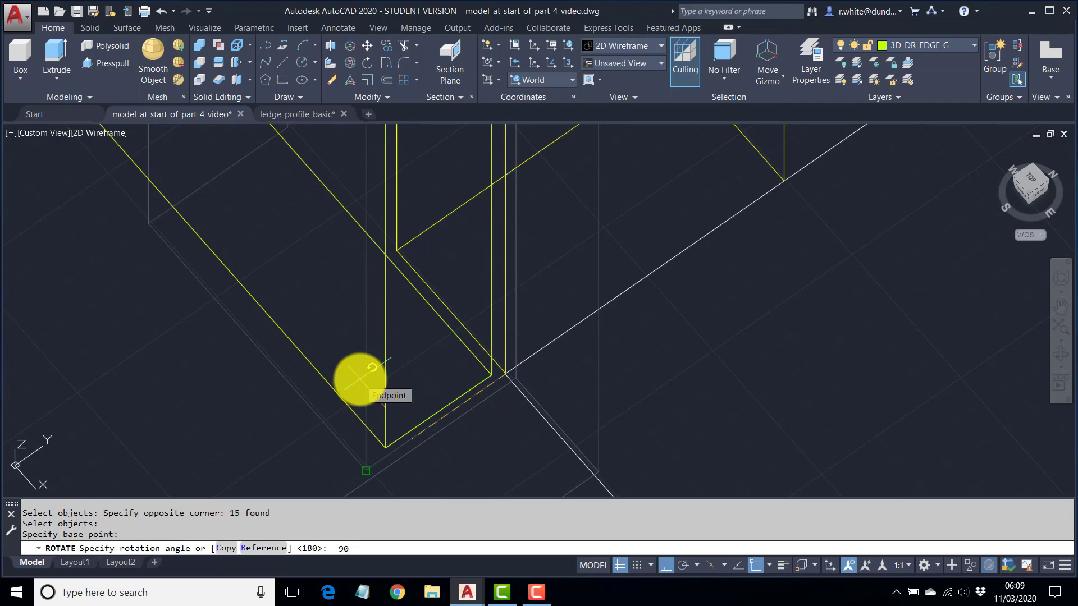
key("Return")
Stretch the free side of the rotated door at the white wall from its upper frame corner to the white opening's matching upper corner.
scroll(428, 314, "down", 6)
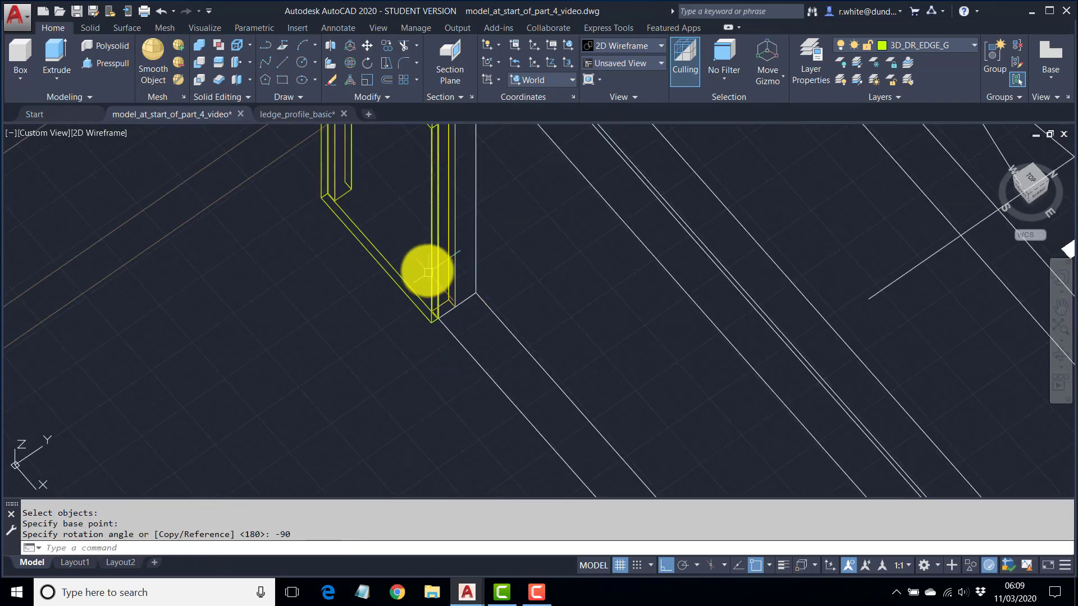
middle_click_drag(394, 286, 429, 324)
scroll(429, 324, "up", 4)
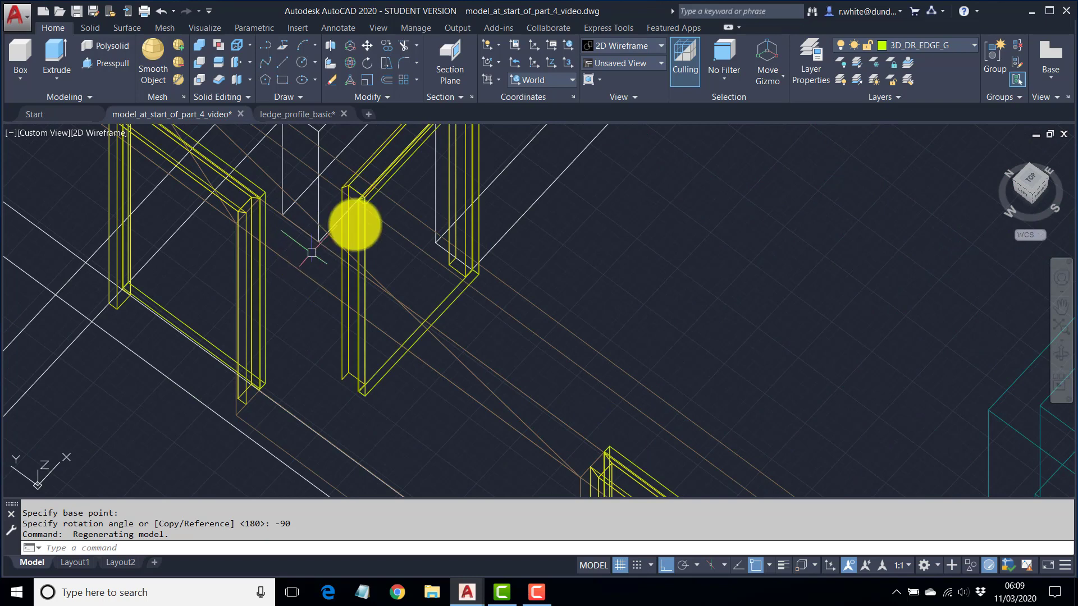
scroll(382, 202, "up", 4)
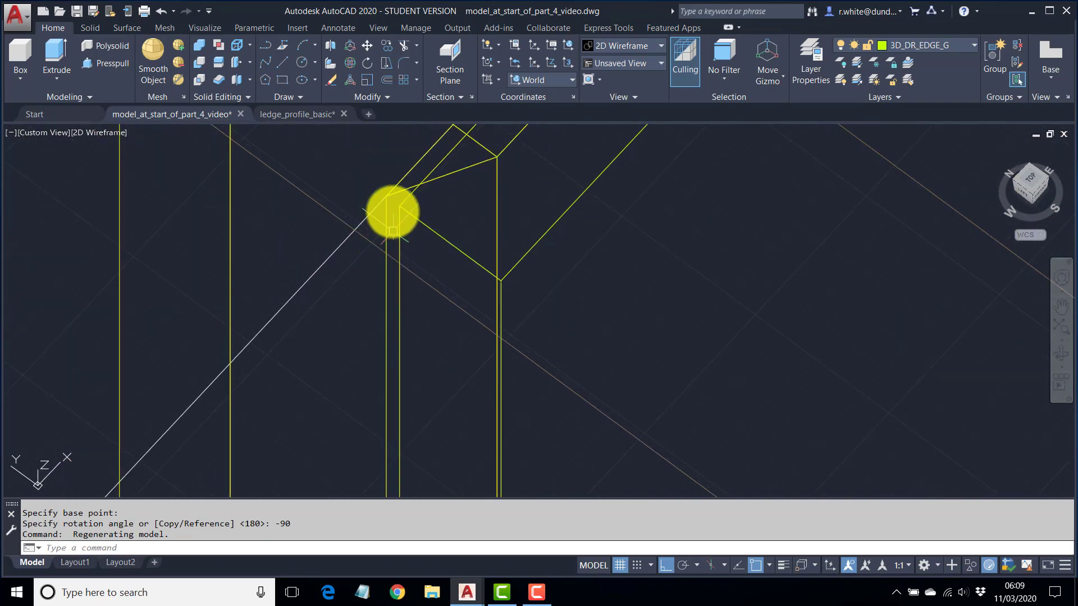
scroll(388, 196, "down", 4)
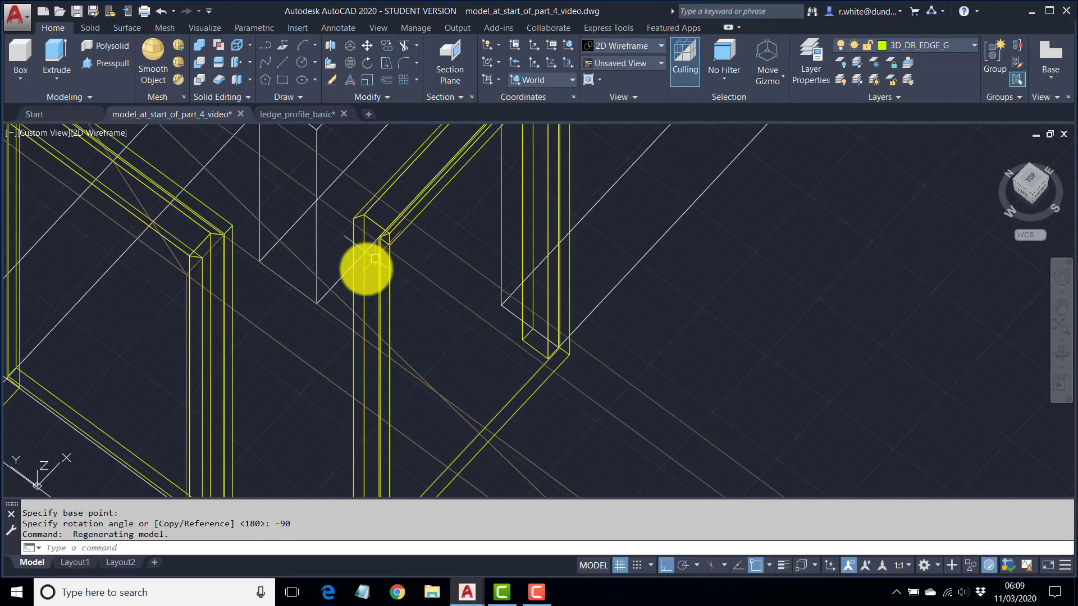
scroll(373, 305, "down", 3)
mouse_move(373, 306)
middle_mouse_down("shift")
mouse_move(373, 318)
mouse_move(453, 305)
mouse_move(372, 301)
middle_mouse_up("shift")
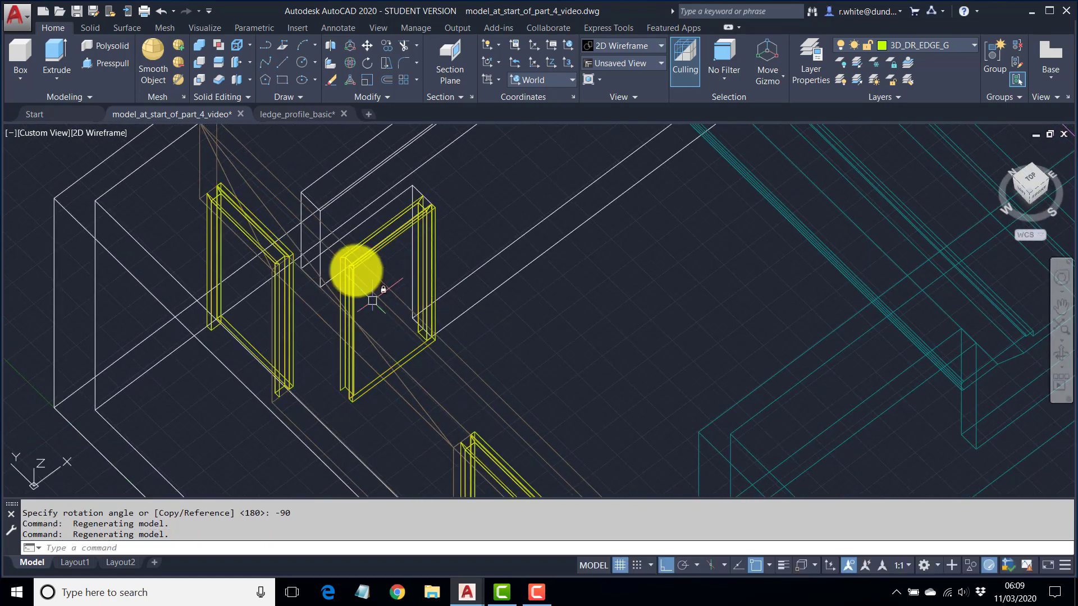
left_click(385, 63)
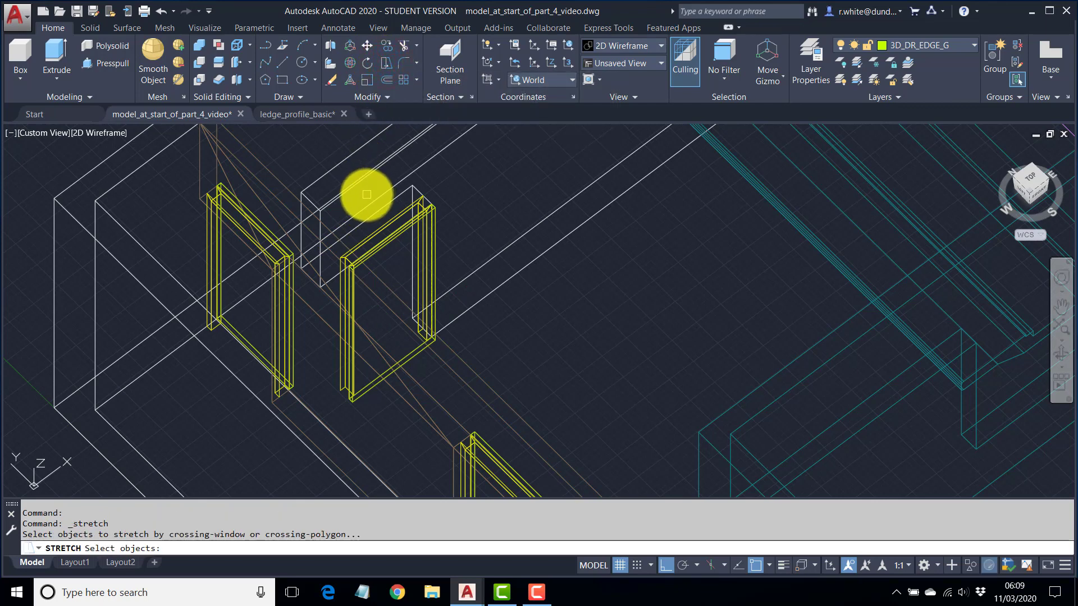
left_click(367, 194)
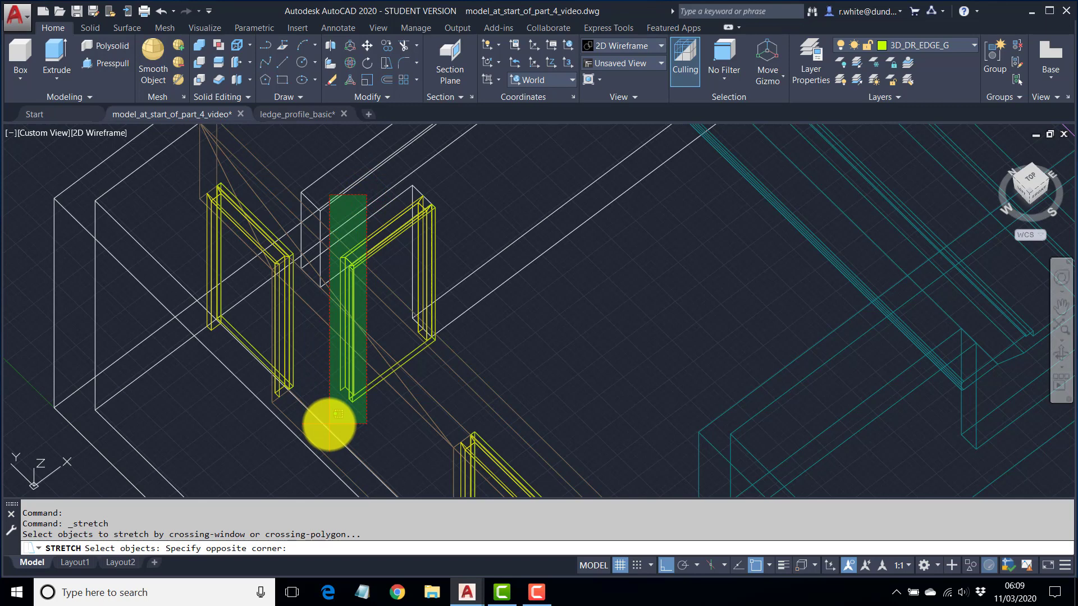
left_click(338, 414)
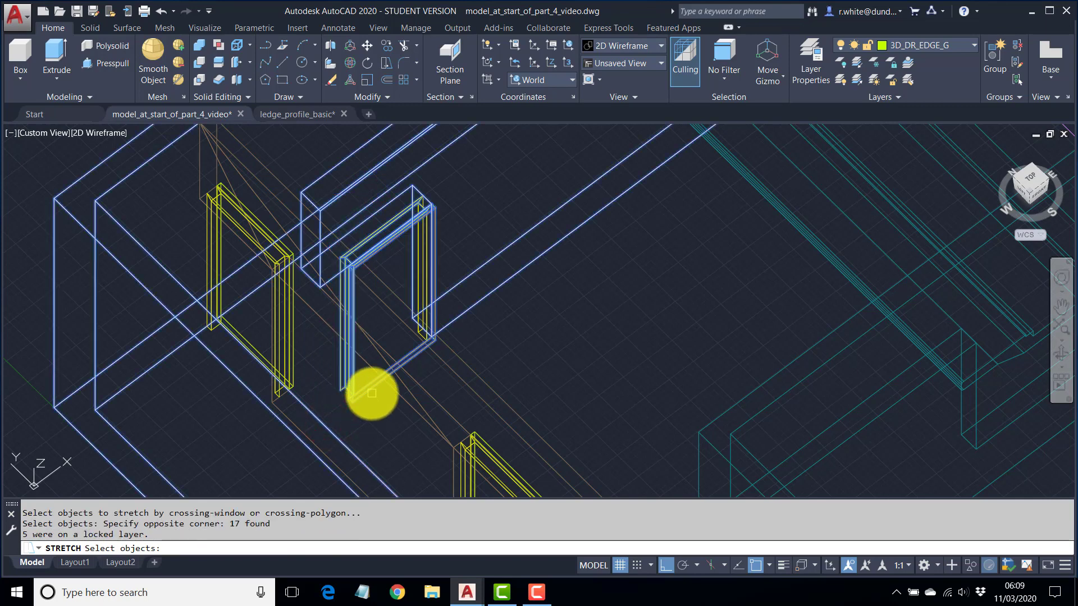
key("Return")
scroll(344, 265, "up", 5)
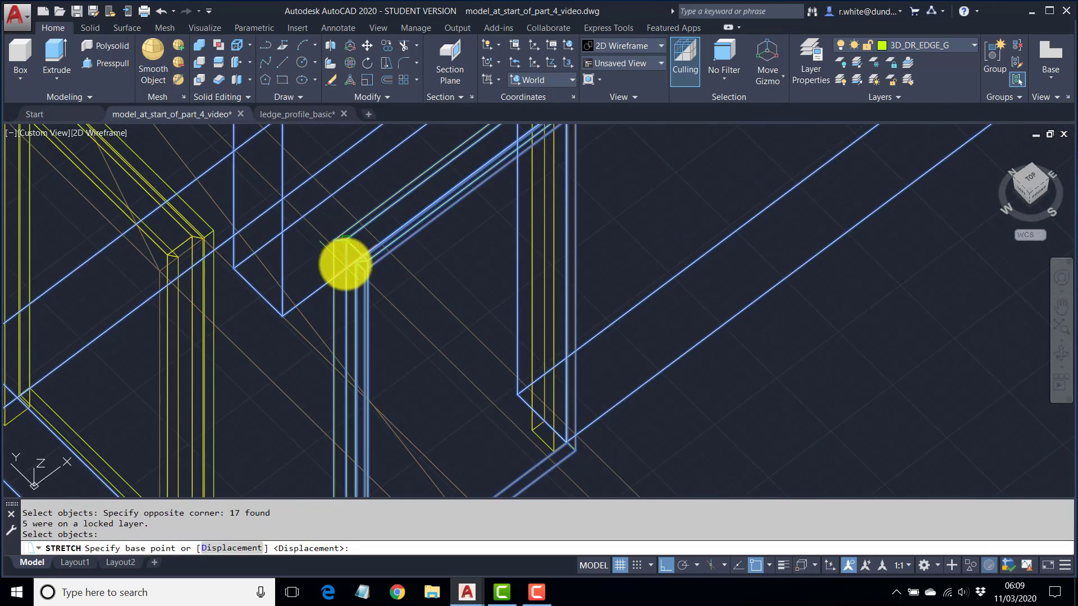
scroll(368, 265, "up", 4)
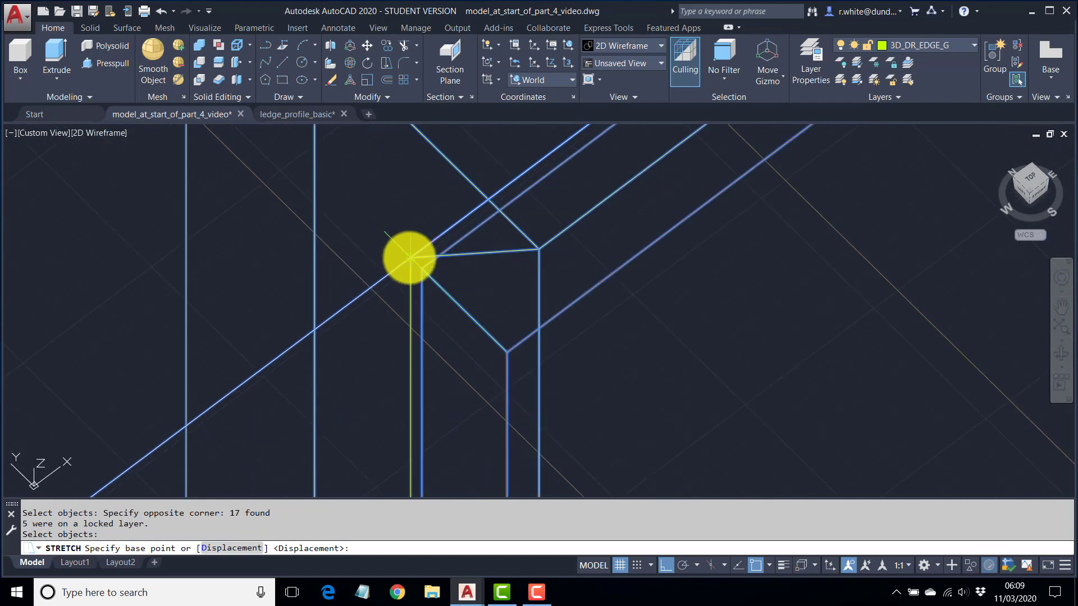
left_click(410, 258)
scroll(299, 315, "down", 5)
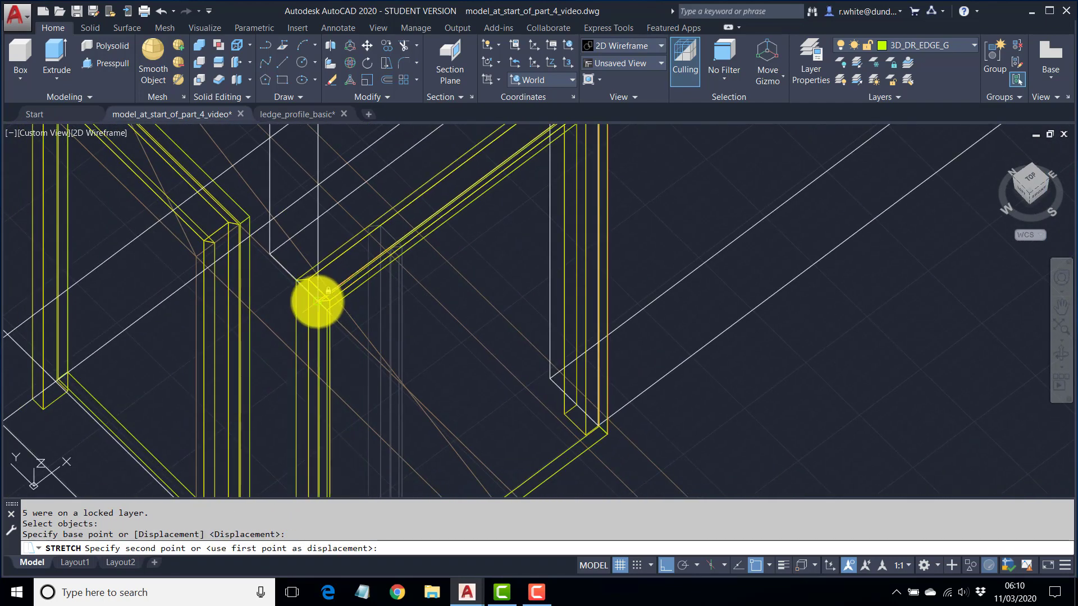
left_click(318, 301)
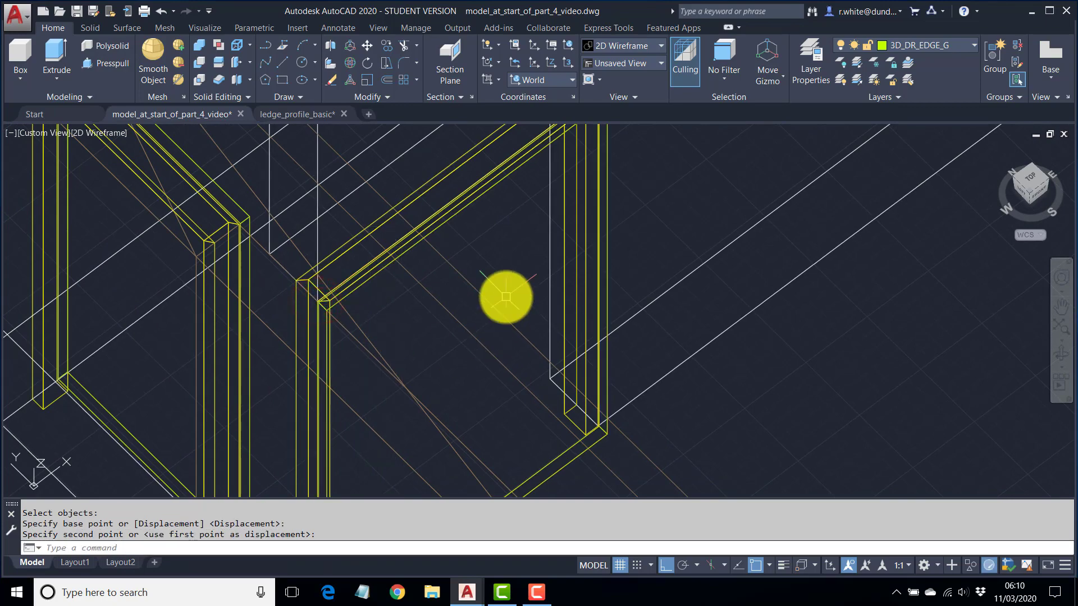
Mirror the door in the wood wall's end opening about a line along the wall through the midpoint of its jamb's lower edge, erasing the source objects.
scroll(506, 297, "down", 5)
middle_click_drag(539, 310, 590, 309, "shift")
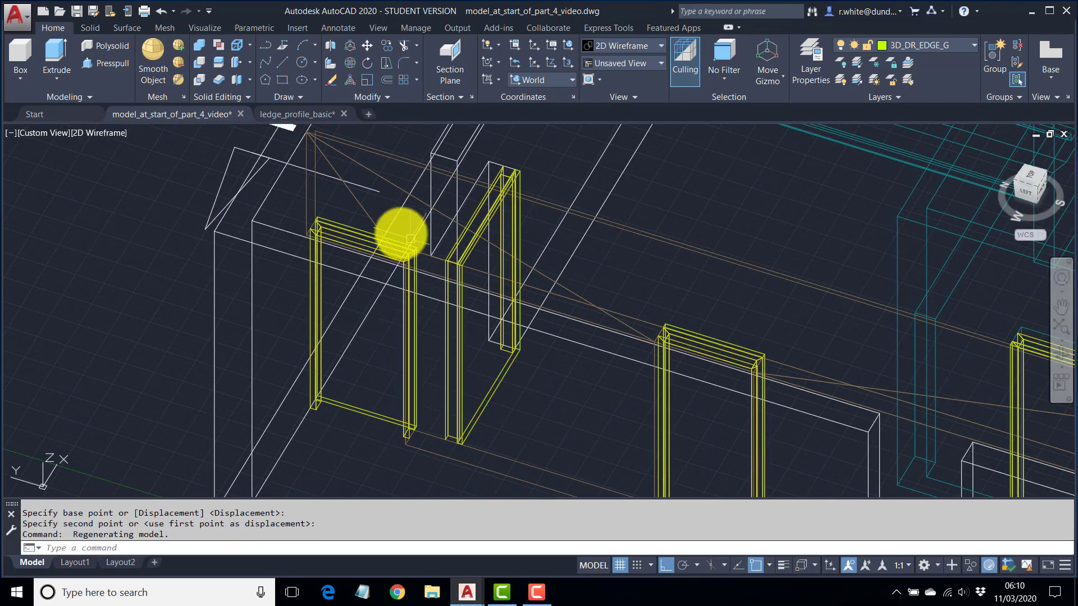
middle_click_drag(419, 428, 409, 349)
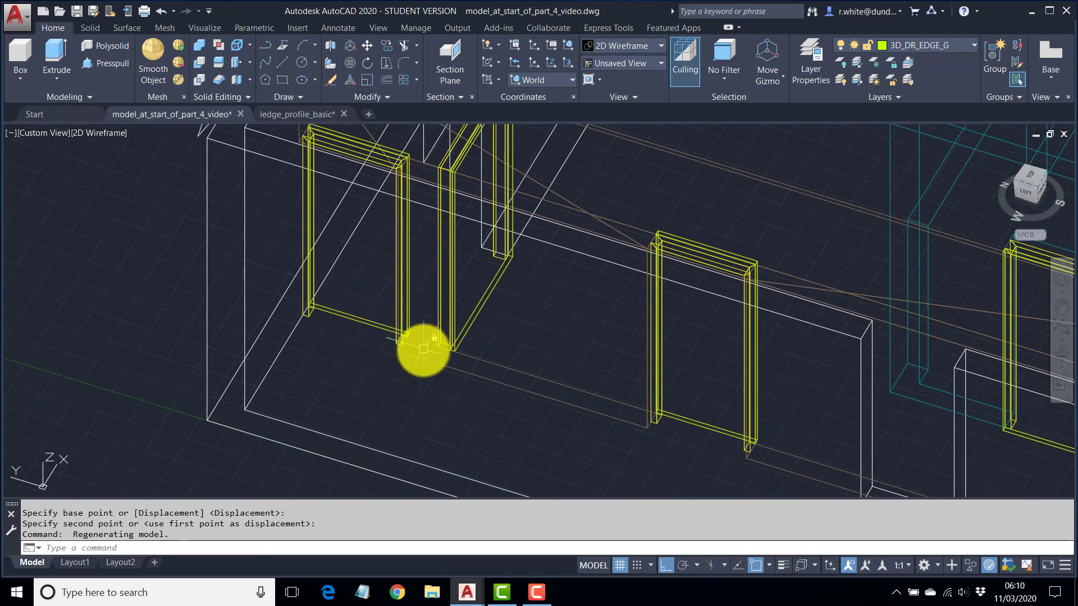
middle_click_drag(421, 327, 409, 369)
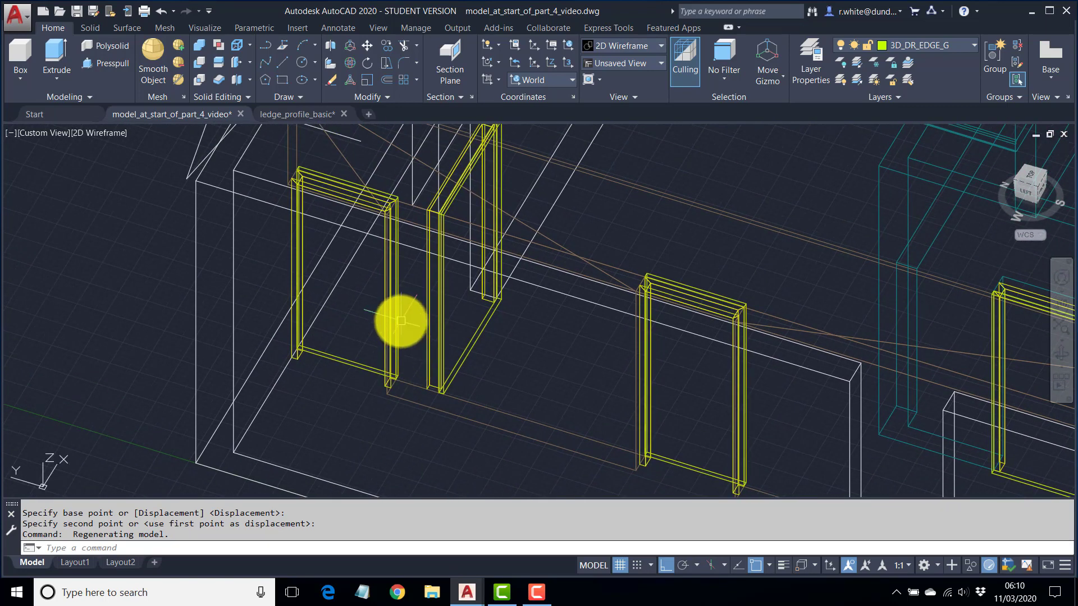
key("Escape")
key("Escape")
type("MI")
key("Return")
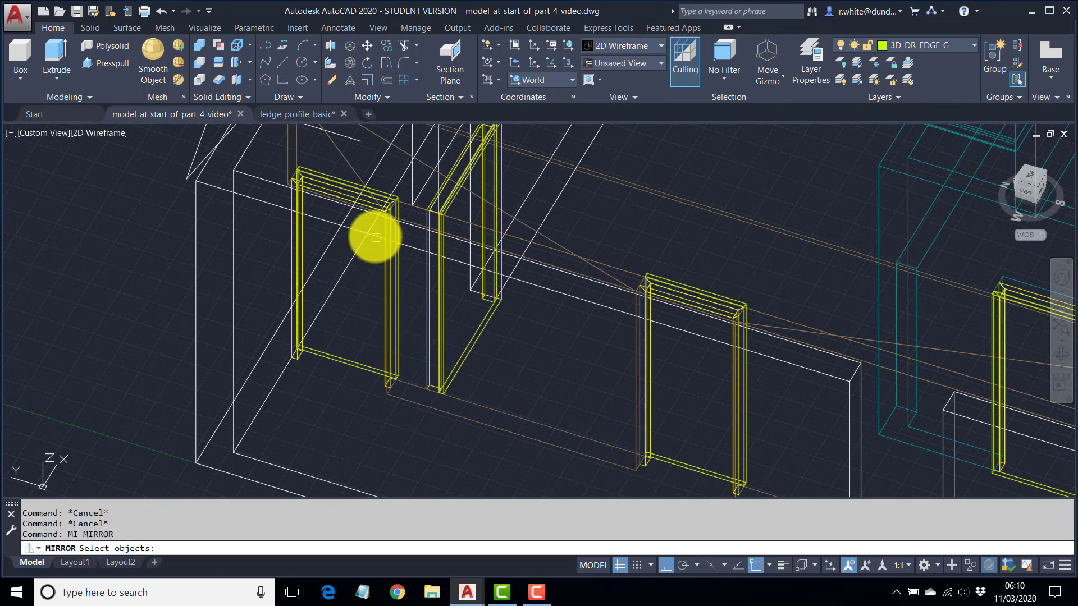
left_click(269, 154)
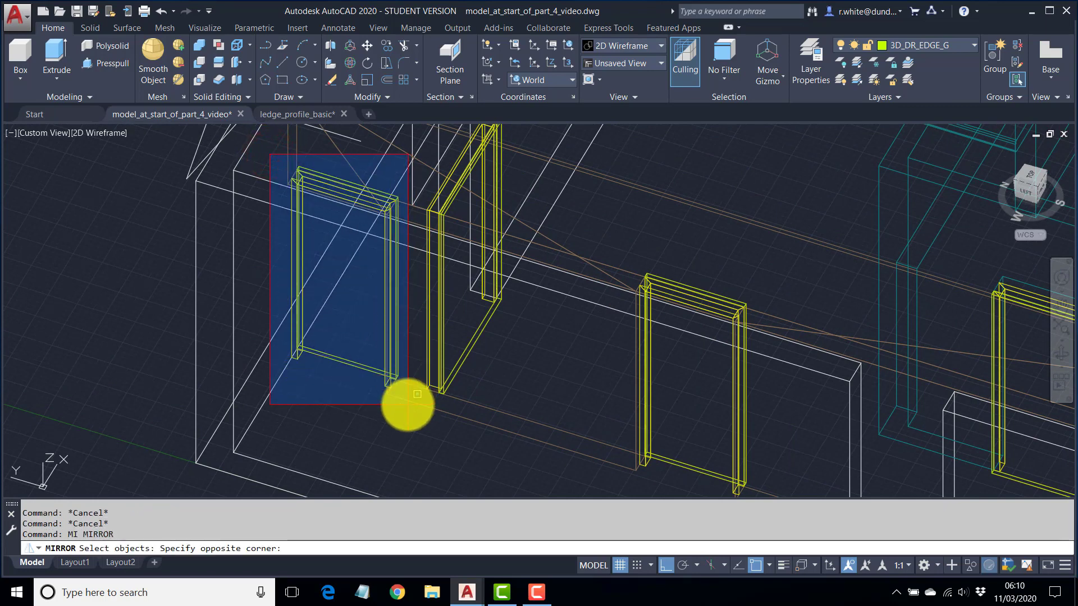
left_click(408, 404)
key("Return")
scroll(386, 373, "up", 5)
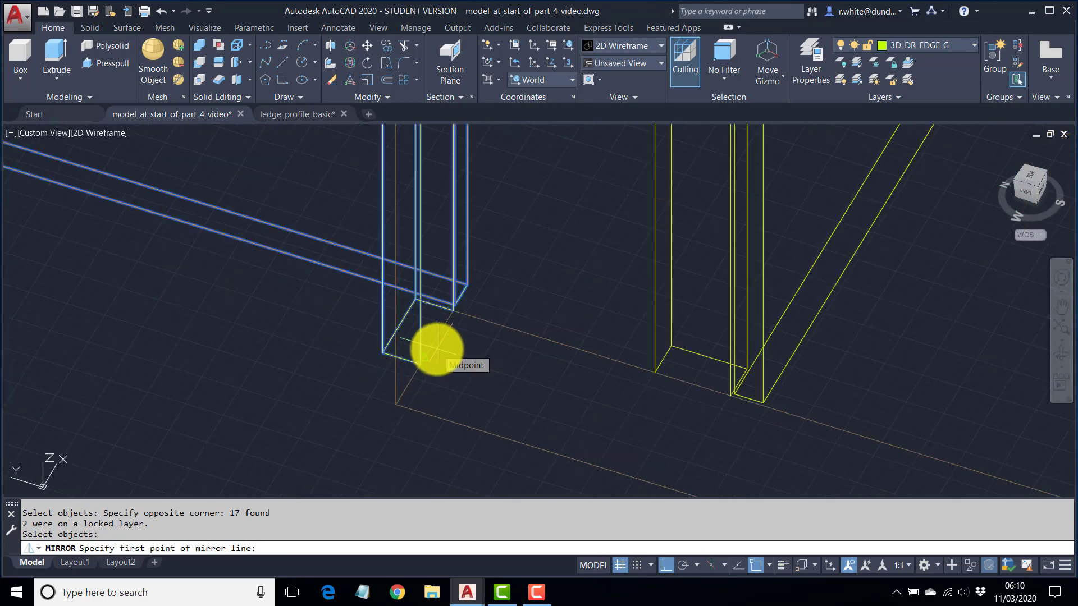
left_click(436, 350)
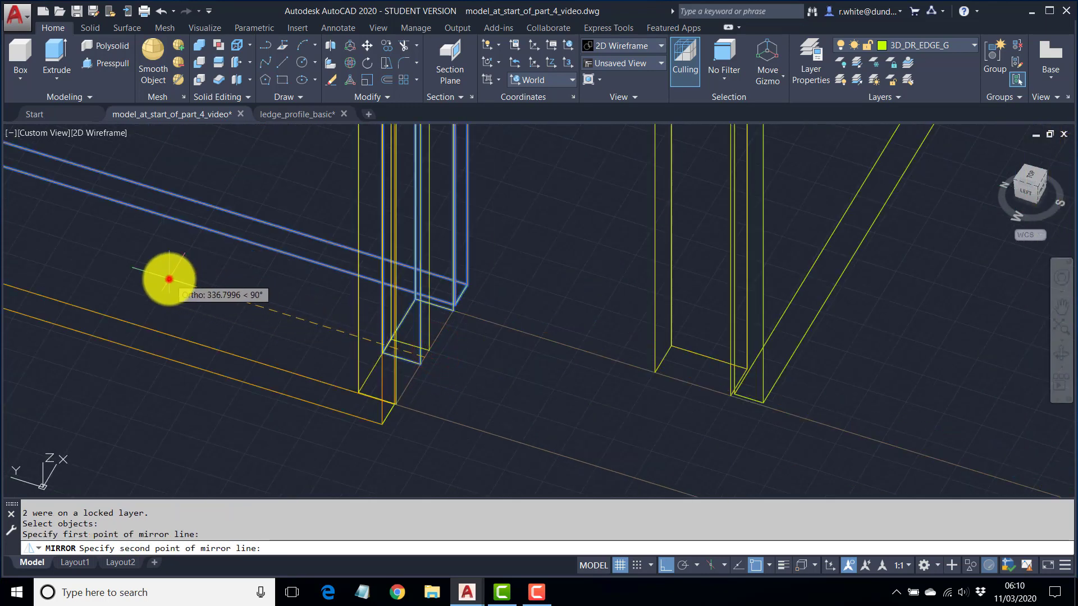
left_click(169, 279)
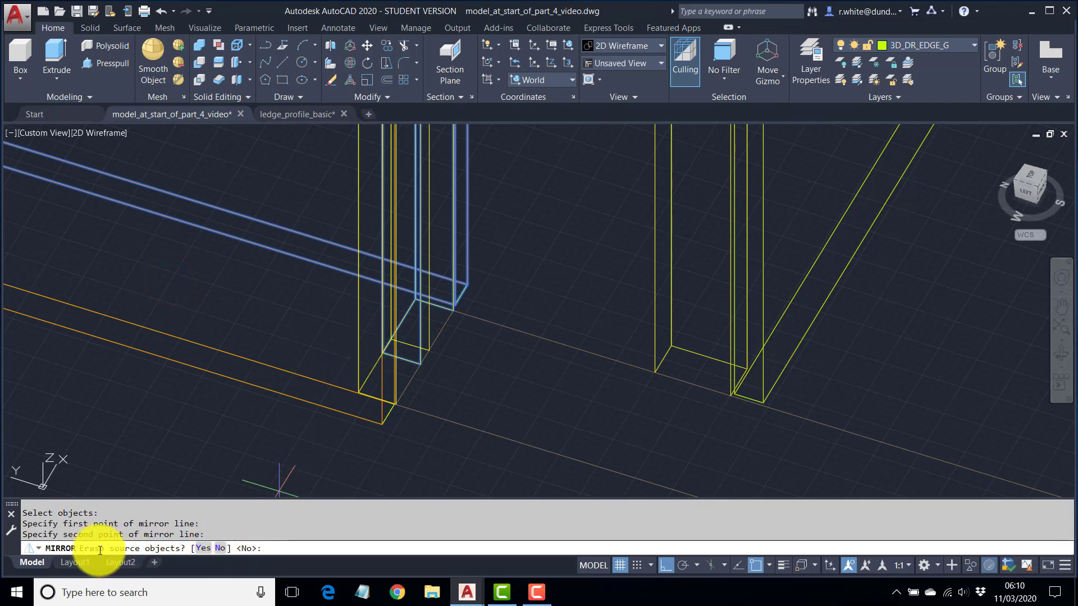
left_click(203, 548)
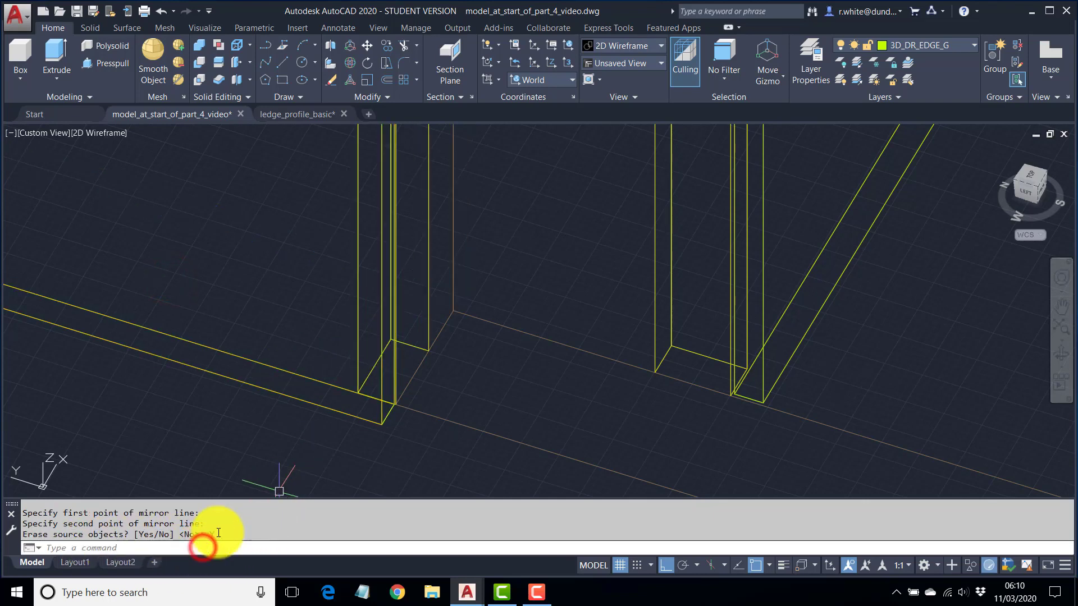
scroll(419, 348, "down", 5)
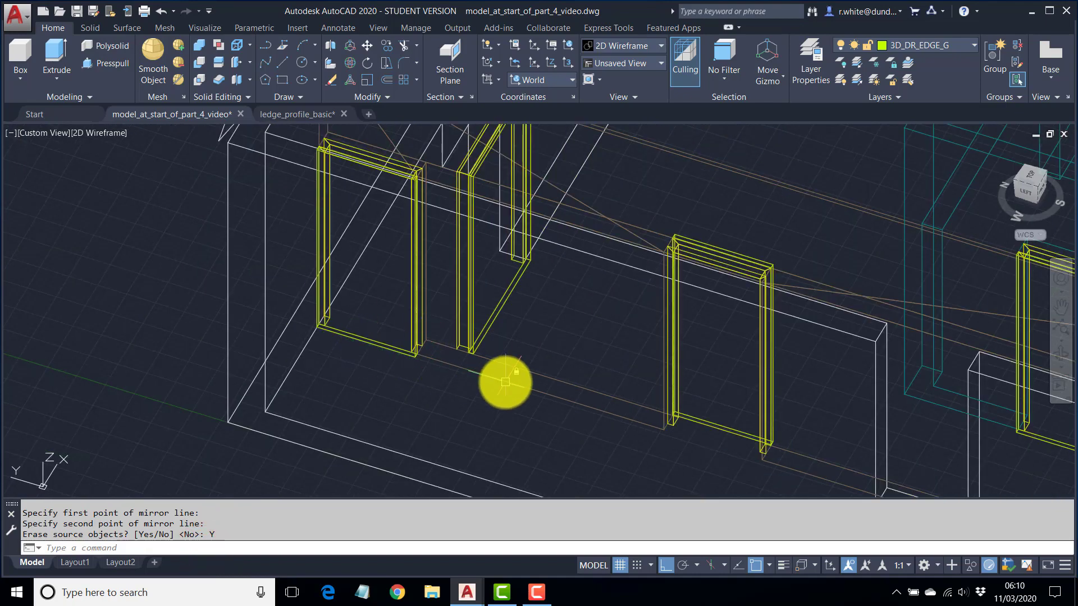
middle_click_drag(578, 397, 577, 307, "shift")
scroll(477, 301, "down", 4)
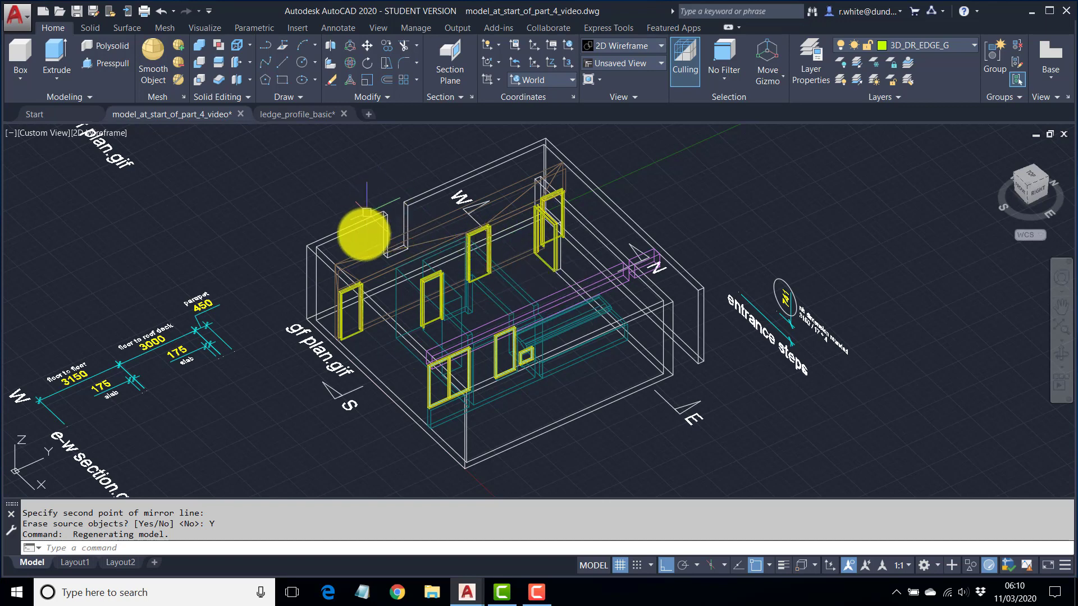
mouse_move(400, 266)
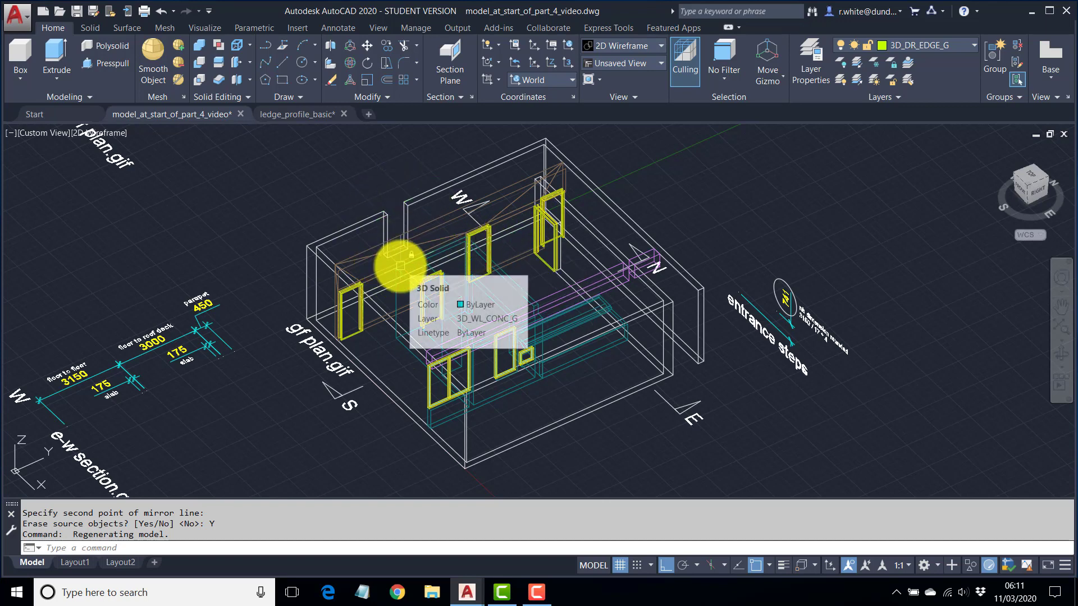